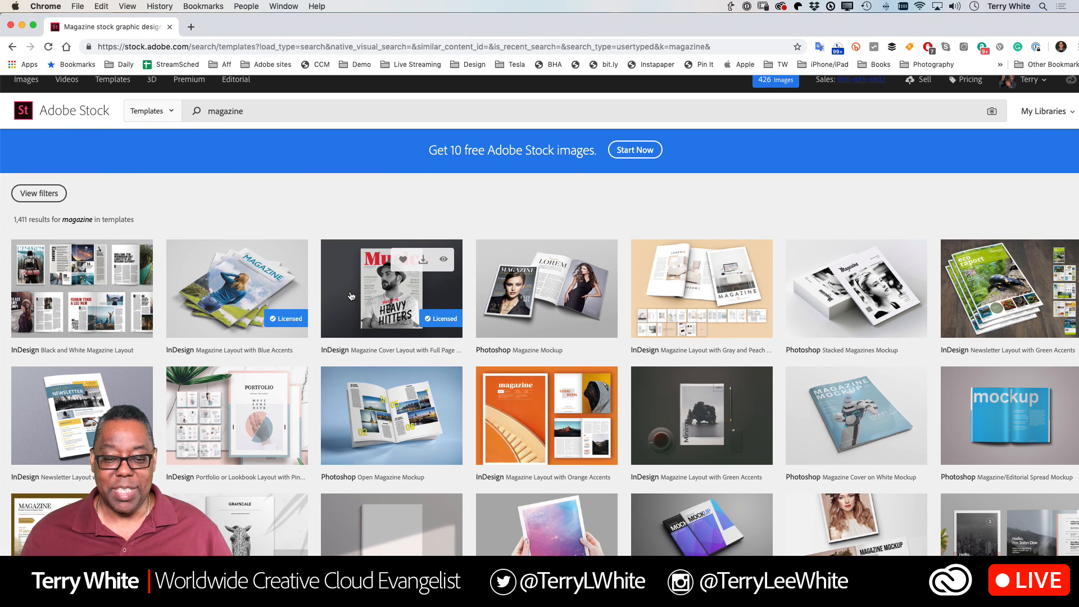
# - Switch to InDesign and create a new 8.5 x 11 in portrait document with 12 facing pages and 6 columns
pyautogui.scroll(-1, 318, 227)
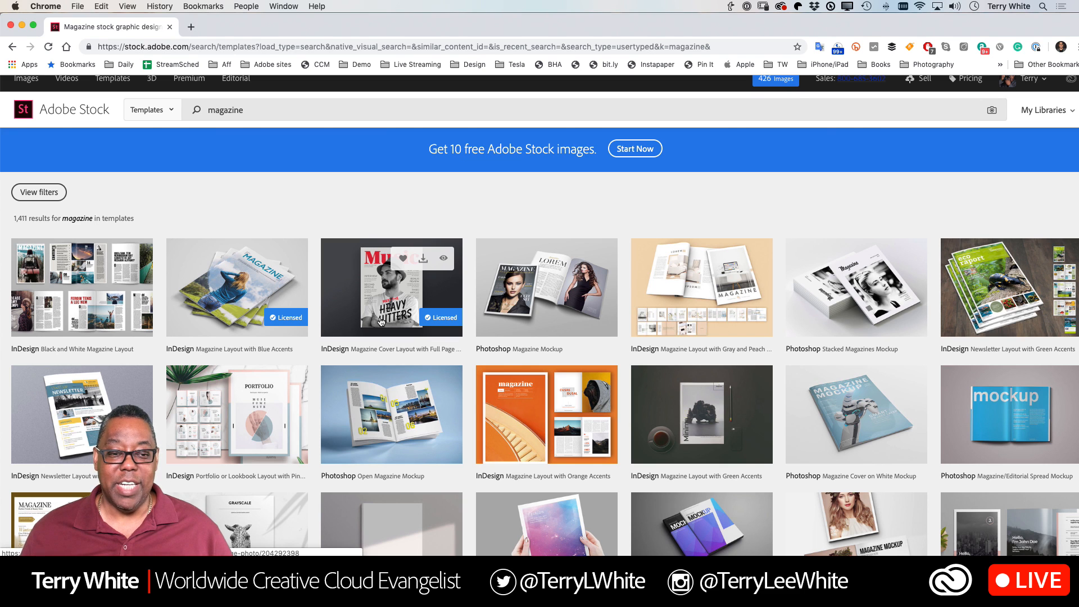
pyautogui.press('super+Tab')
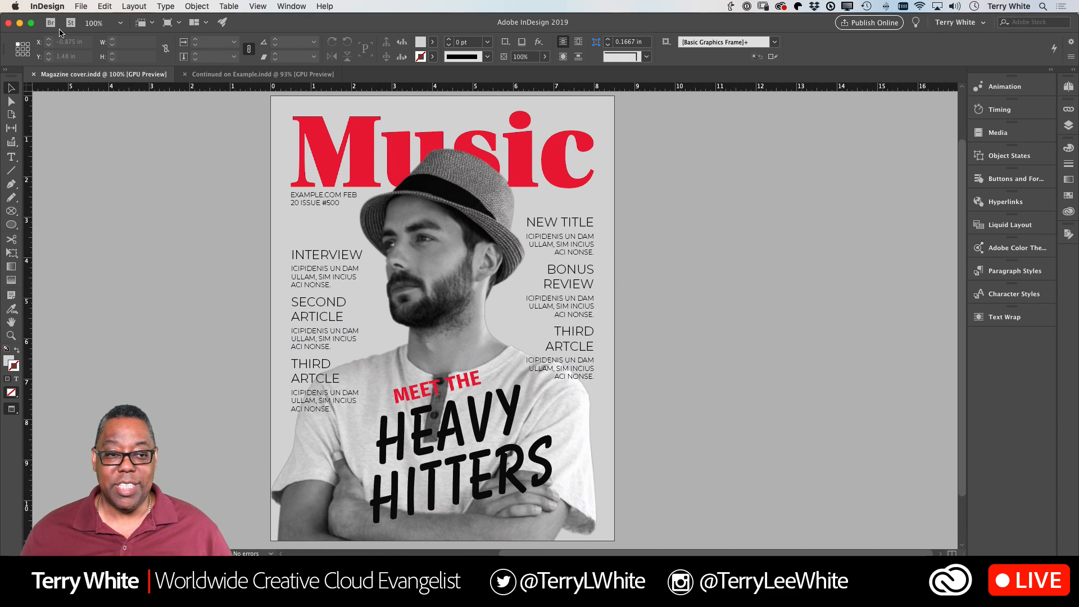
pyautogui.click(80, 6)
pyautogui.moveTo(78, 20)
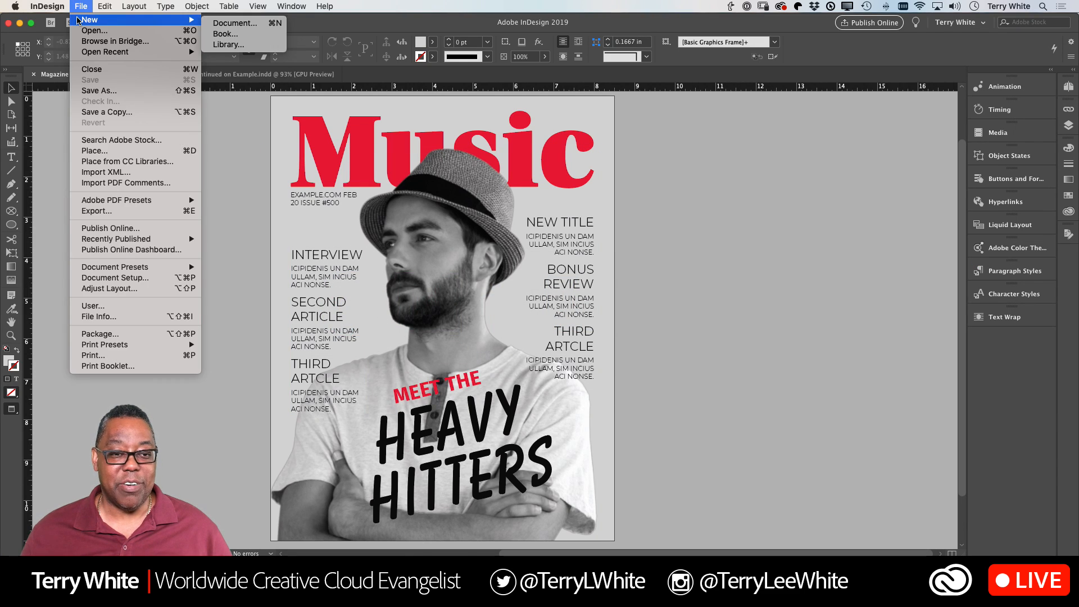
pyautogui.click(227, 23)
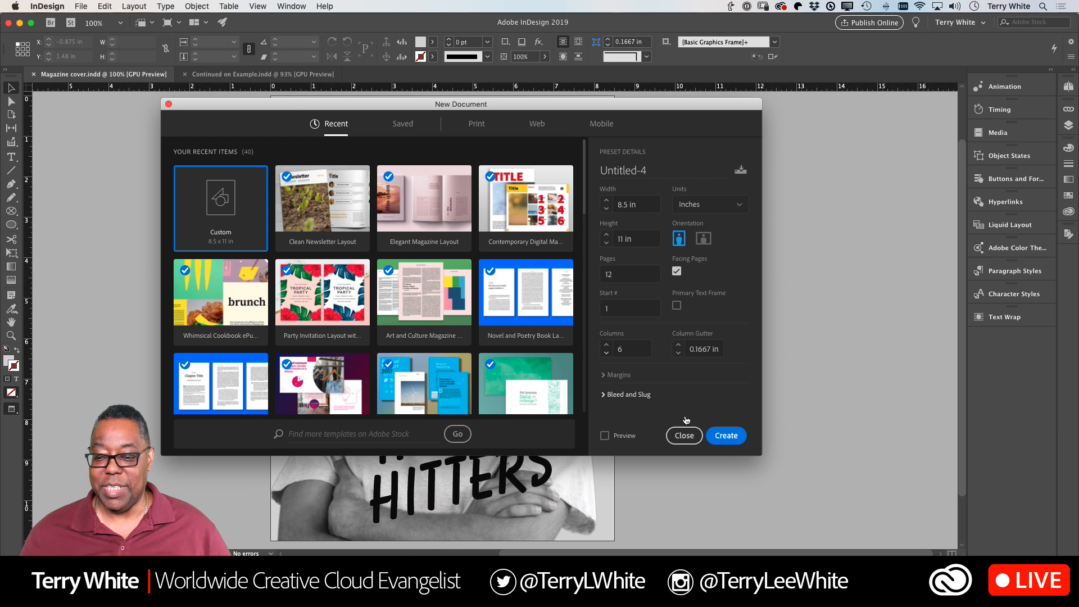
pyautogui.click(734, 440)
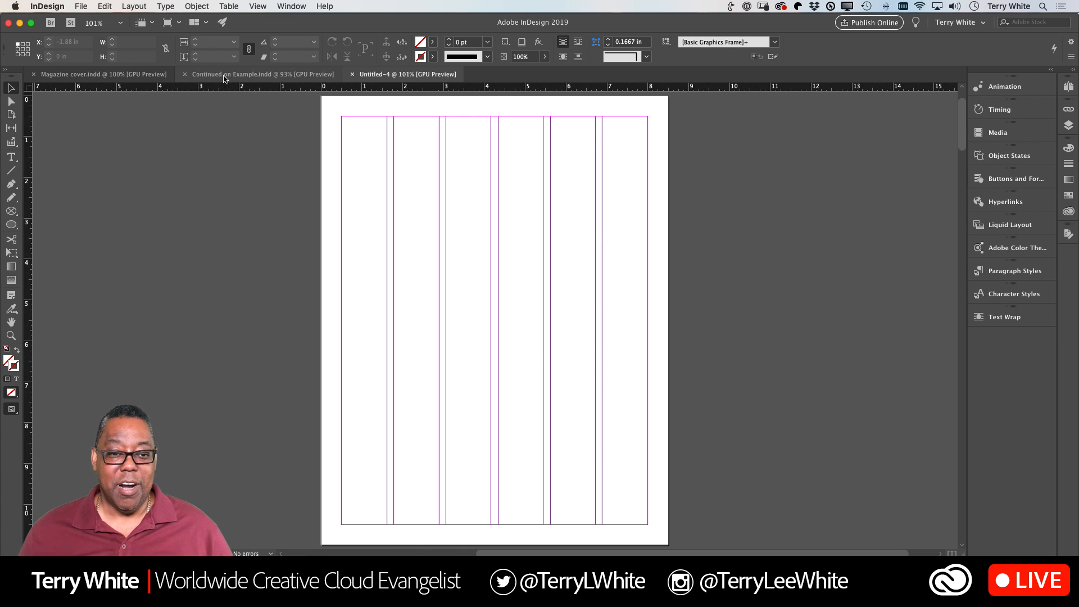
# - In Magazine cover.indd, insert 11 pages after page 1 based on A-Master
pyautogui.click(133, 75)
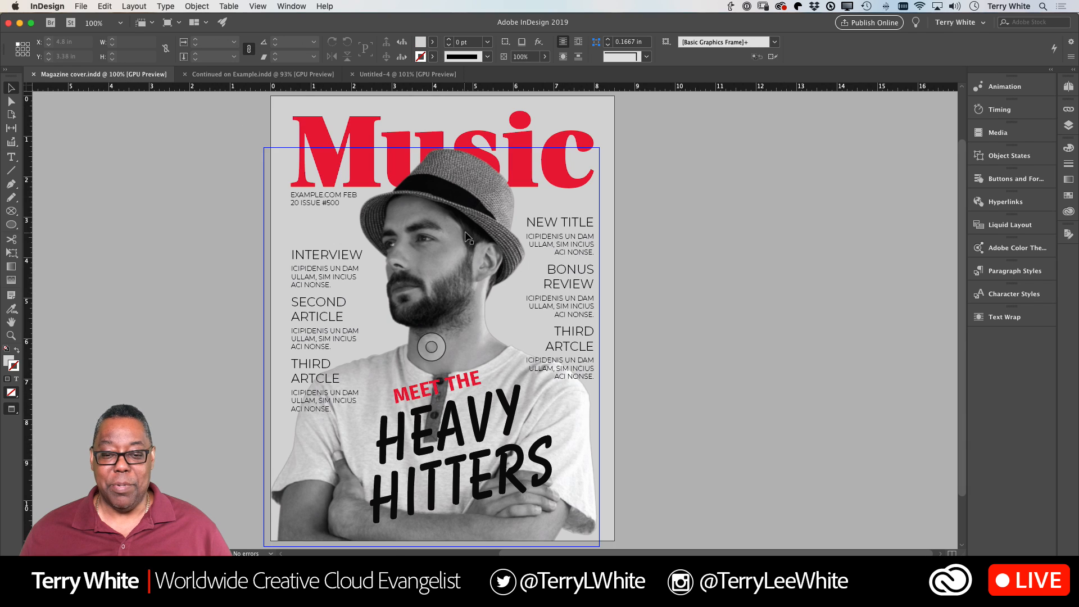
pyautogui.scroll(-3, 894, 245)
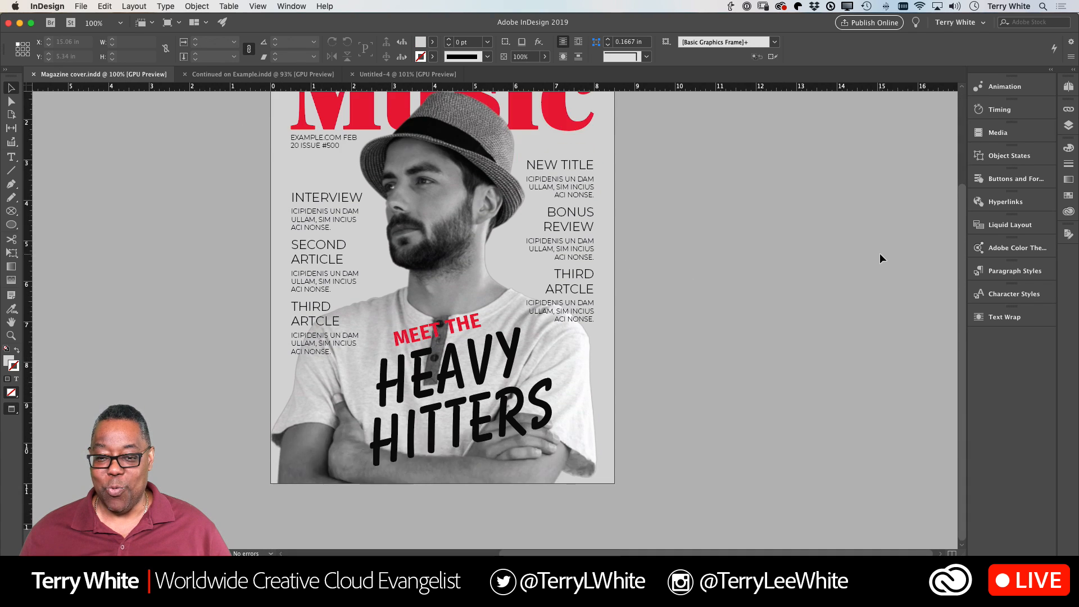
pyautogui.scroll(6, 880, 258)
pyautogui.scroll(-3, 880, 258)
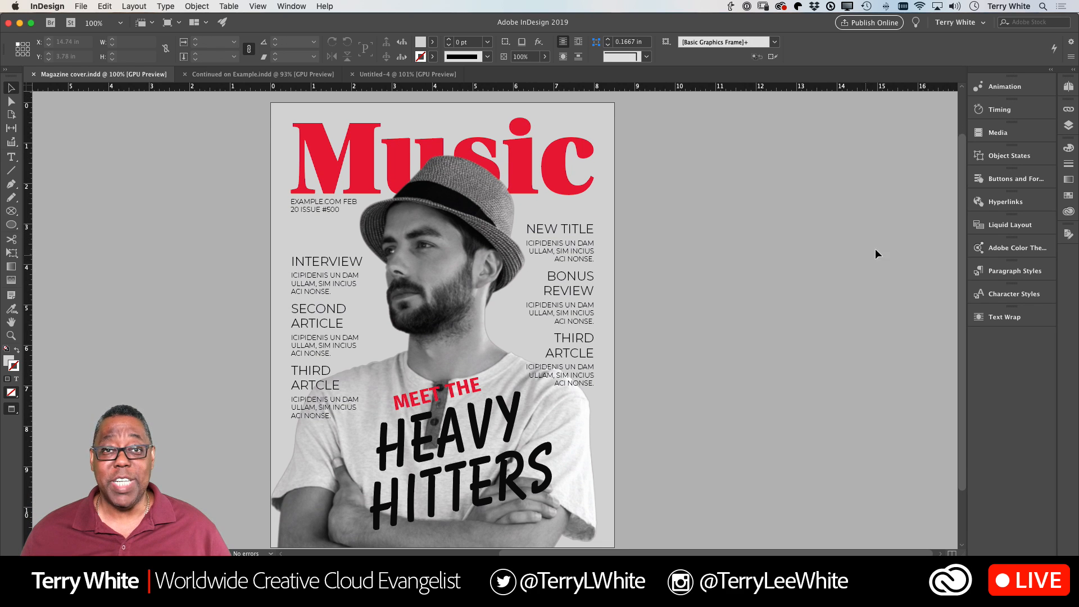
pyautogui.click(1067, 89)
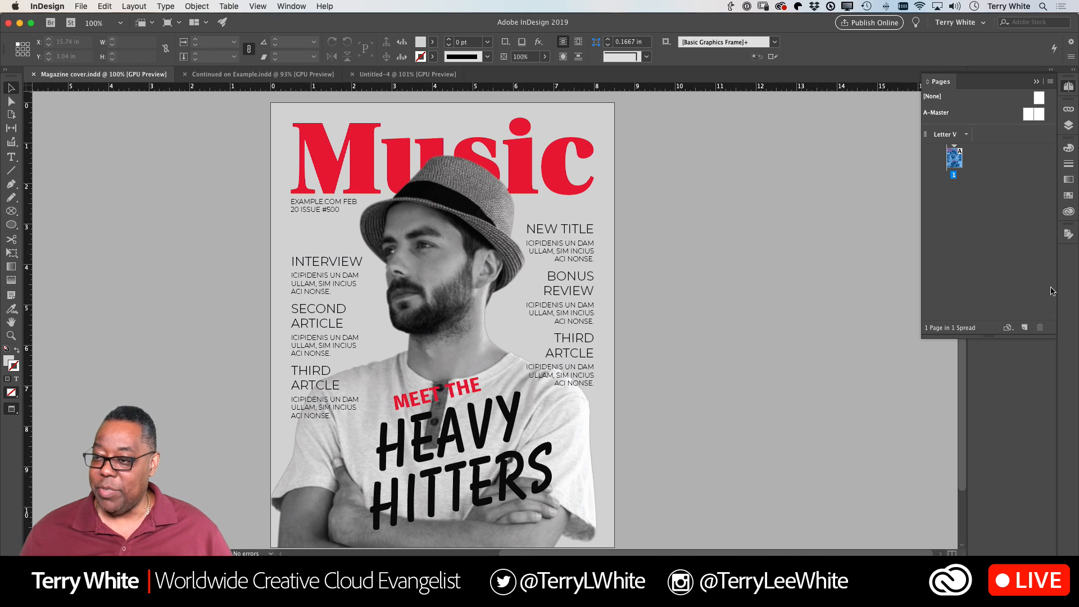
pyautogui.click(1050, 82)
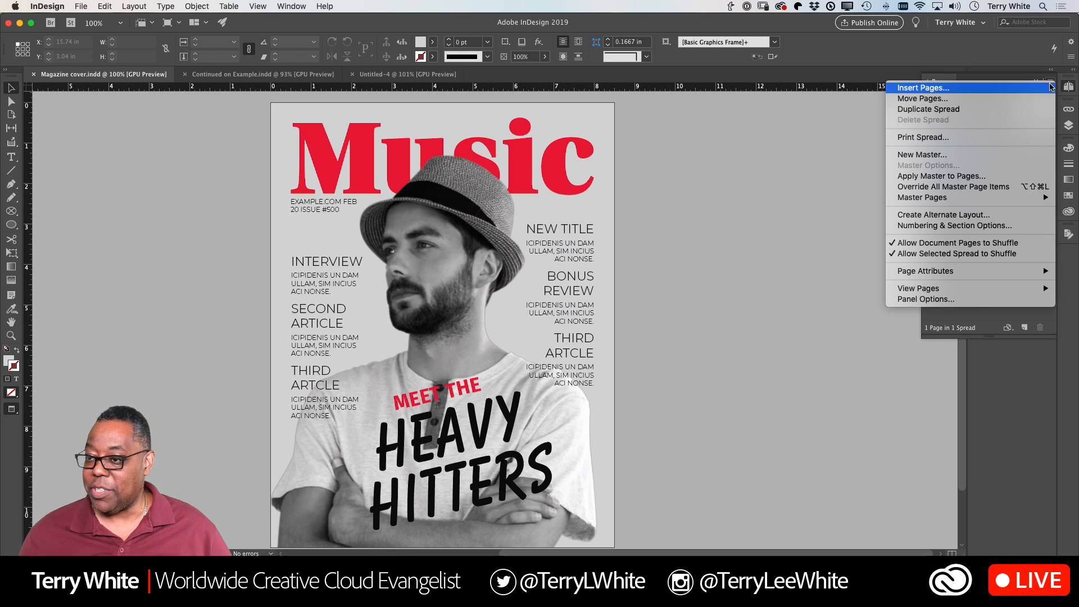
pyautogui.click(1011, 89)
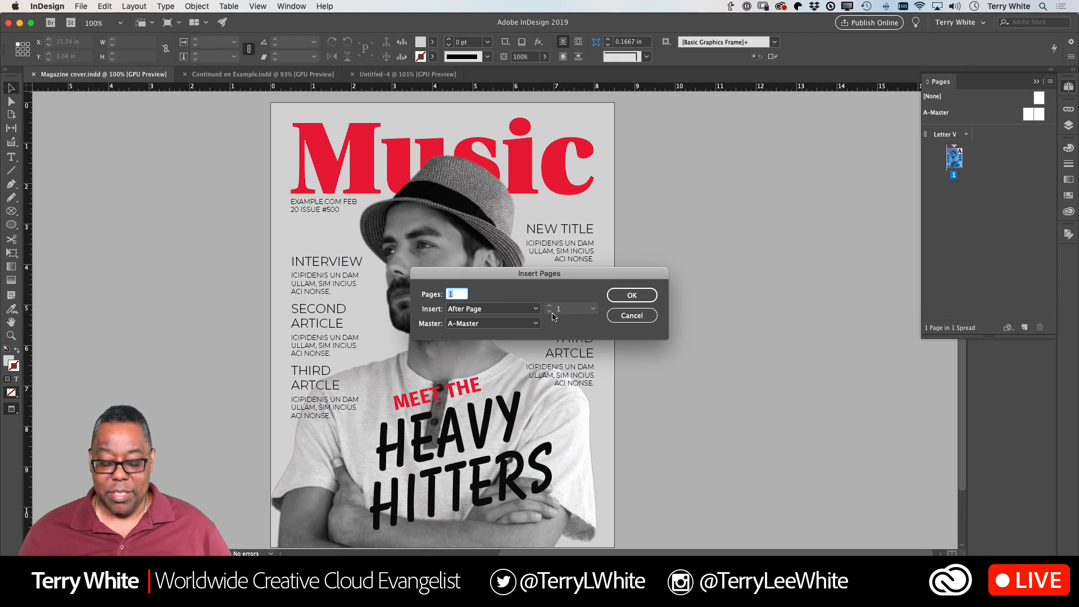
pyautogui.write('2')
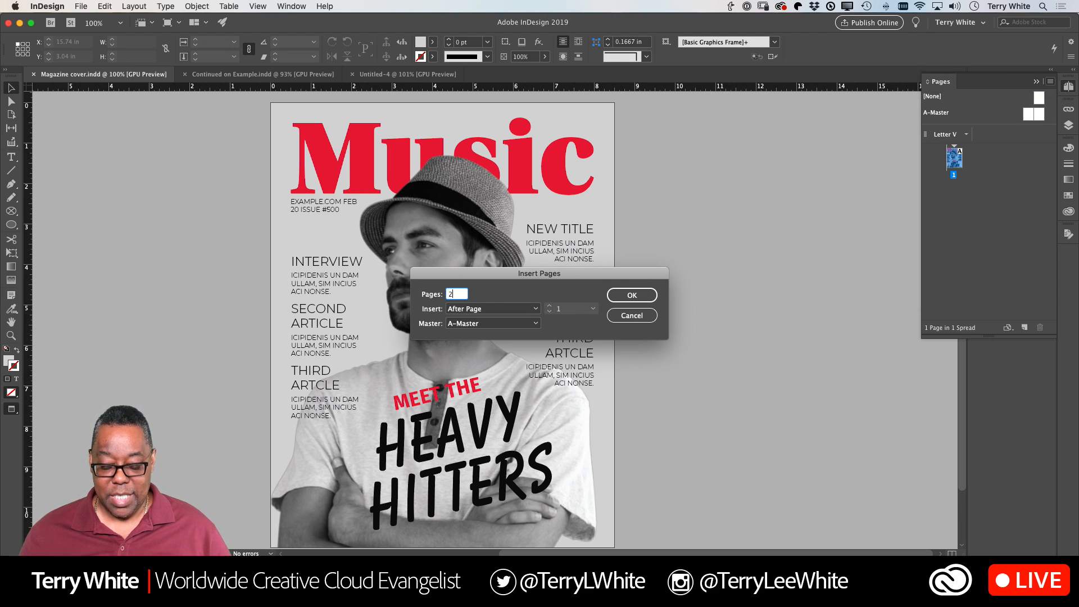
pyautogui.press('BackSpace')
pyautogui.write('11')
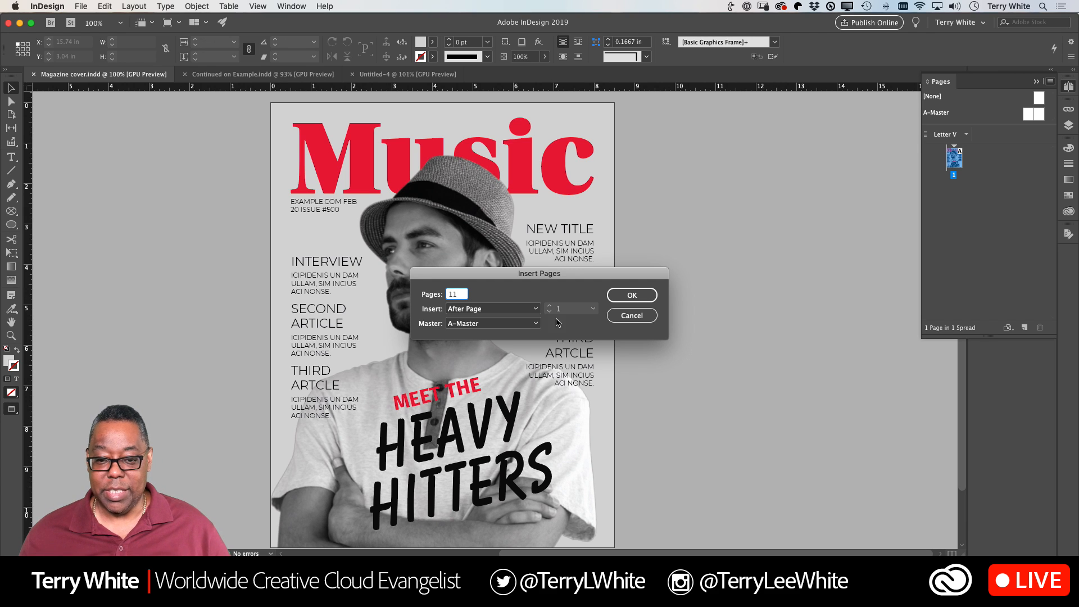
pyautogui.click(624, 299)
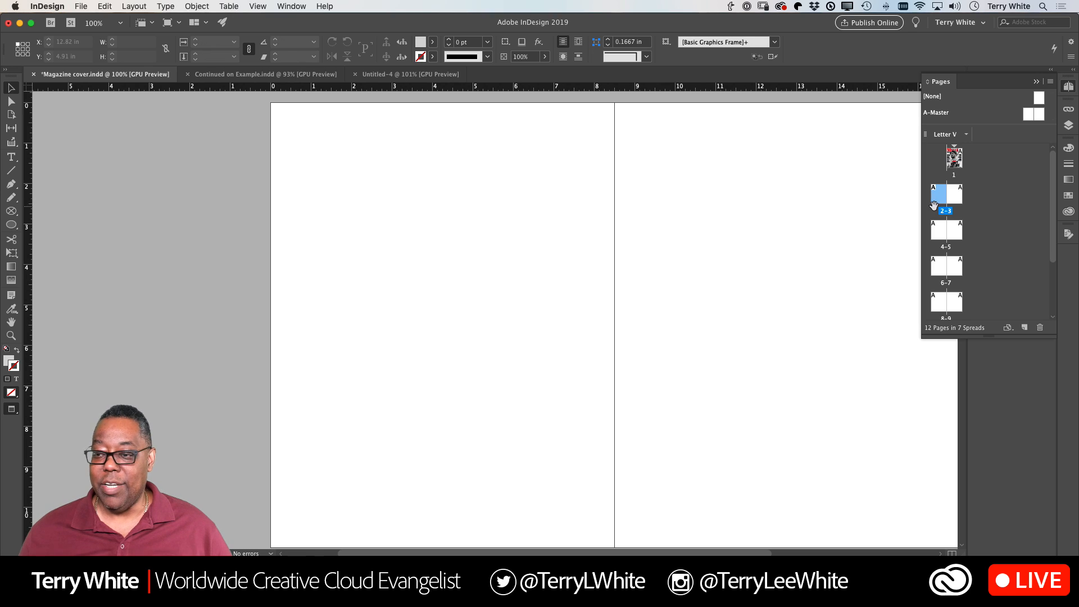
# - Look through the added spreads in Magazine cover.indd and compare its cover page with the first page of Untitled-4
pyautogui.scroll(-3, 933, 205)
pyautogui.scroll(3, 933, 205)
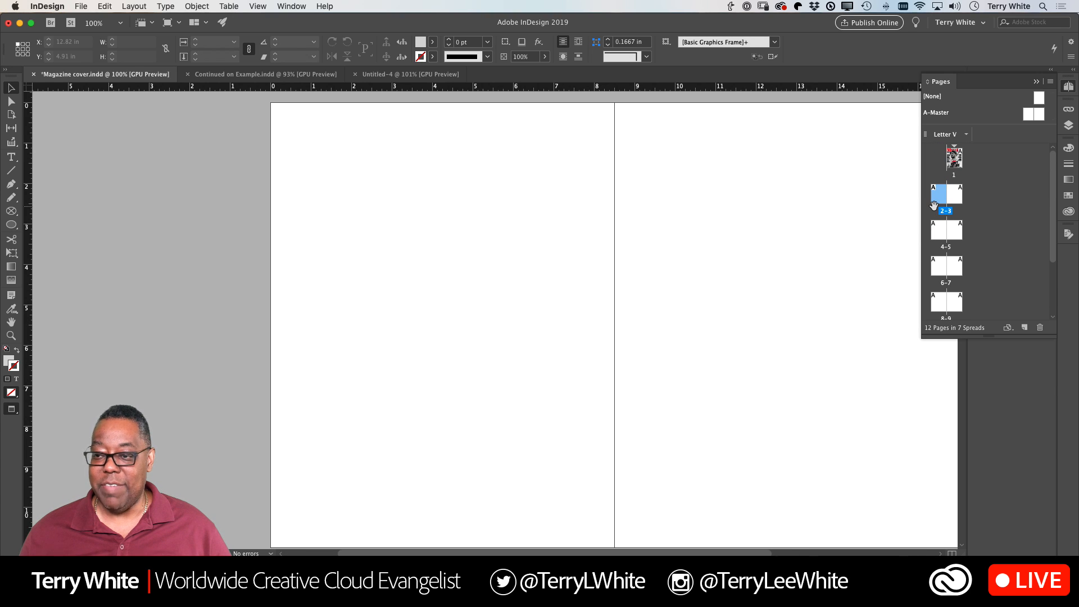
pyautogui.doubleClick(955, 159)
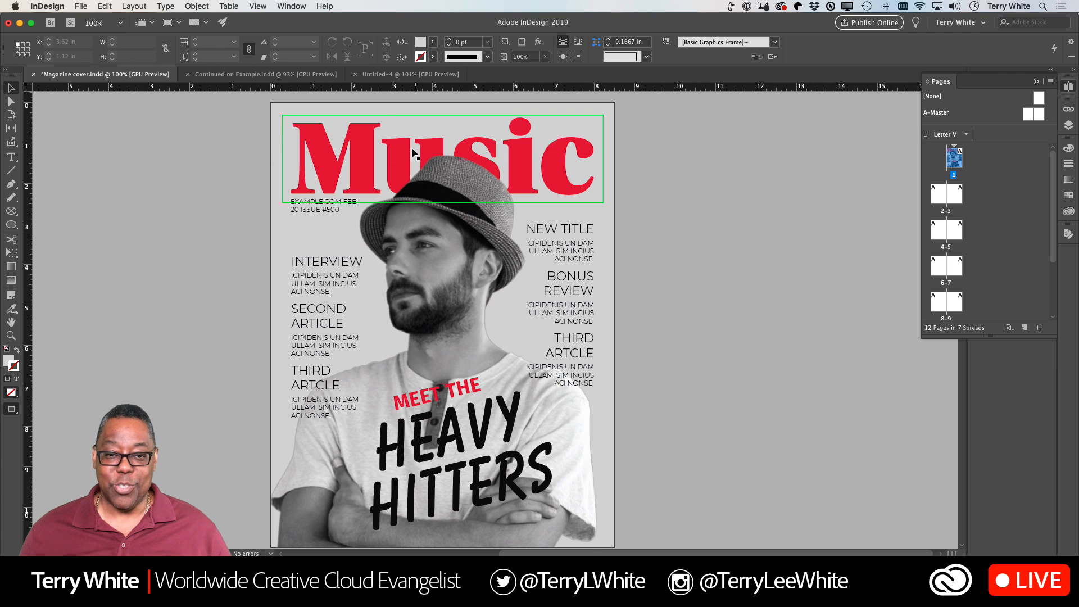
pyautogui.click(385, 78)
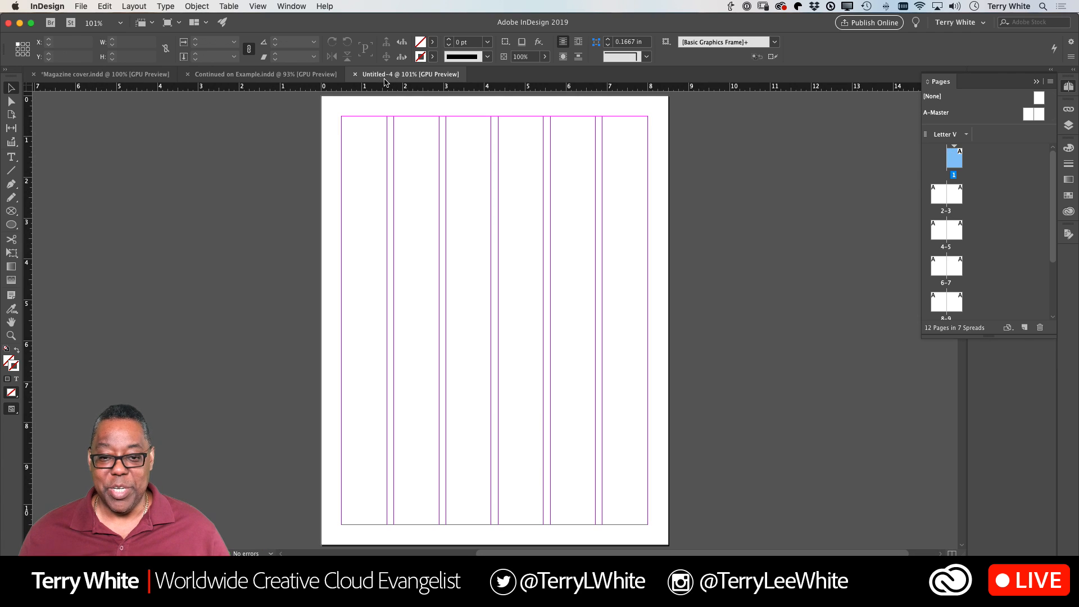
pyautogui.click(129, 74)
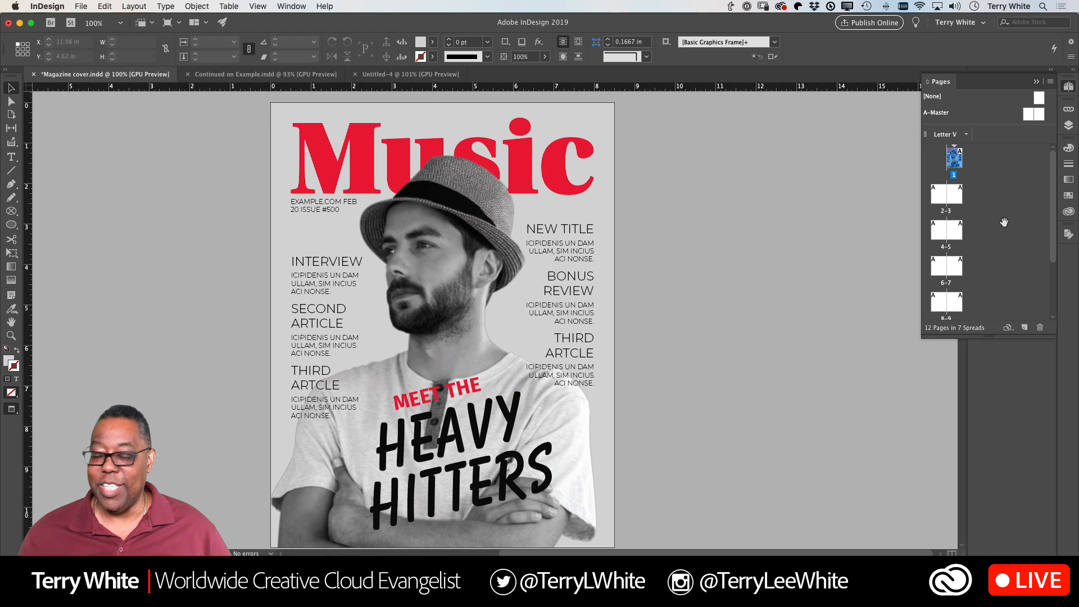
pyautogui.scroll(-3, 956, 236)
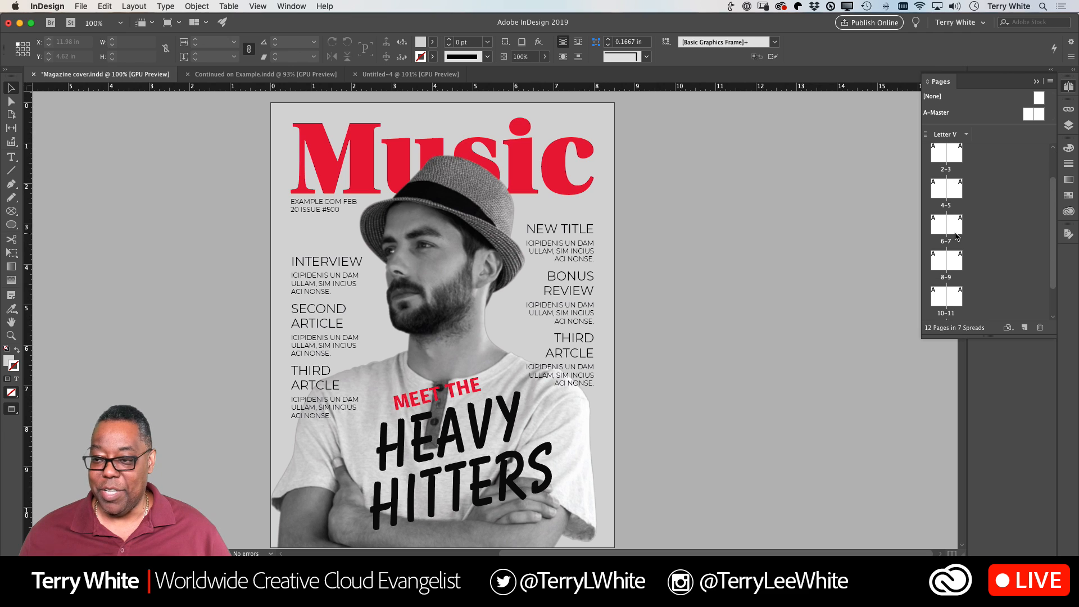
pyautogui.scroll(3, 956, 236)
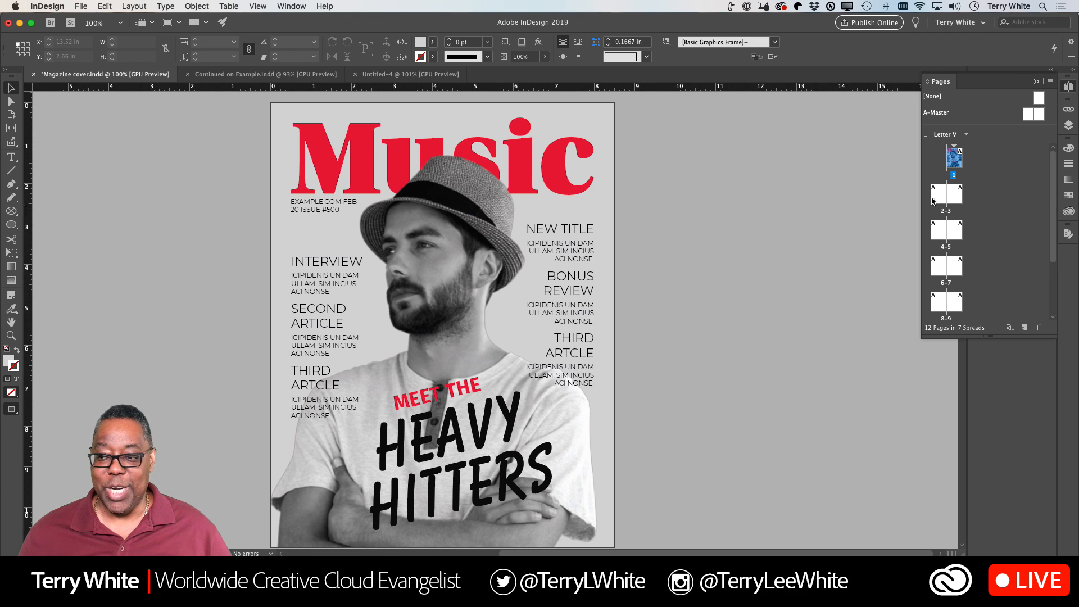
# - Go to the 2-3 spread and set the screen mode to Normal to show its margin and column guides
pyautogui.doubleClick(935, 201)
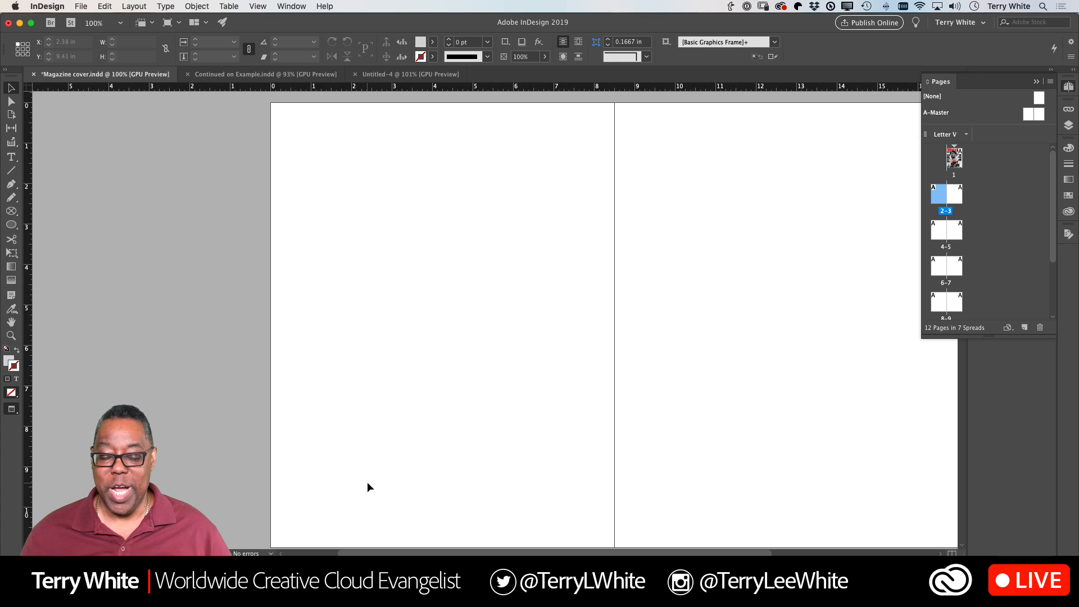
pyautogui.scroll(10, 425, 387)
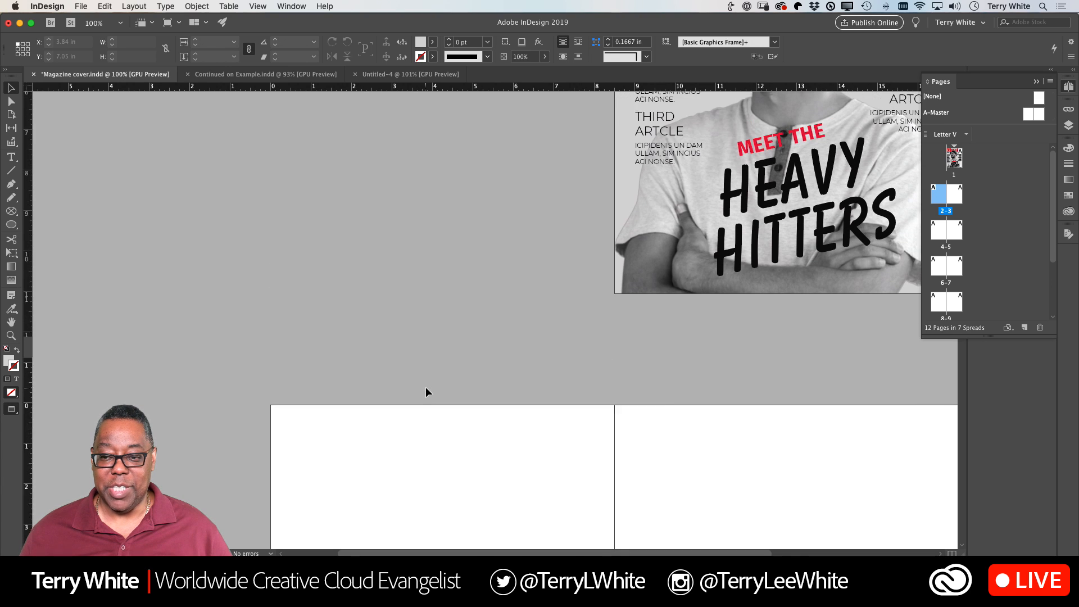
pyautogui.scroll(2, 426, 387)
pyautogui.scroll(-10, 426, 387)
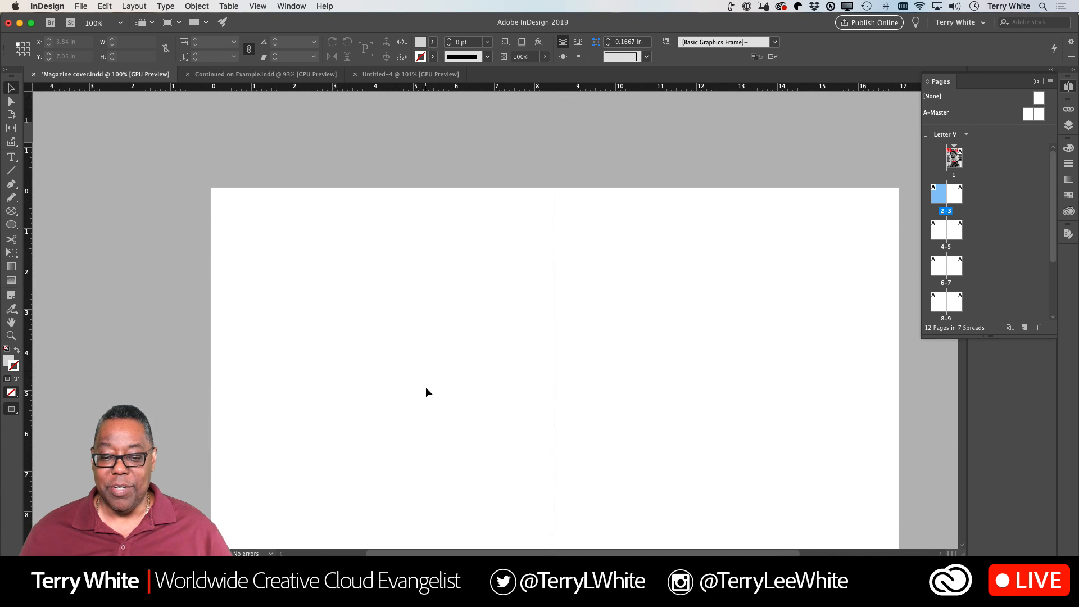
pyautogui.scroll(-2, 426, 387)
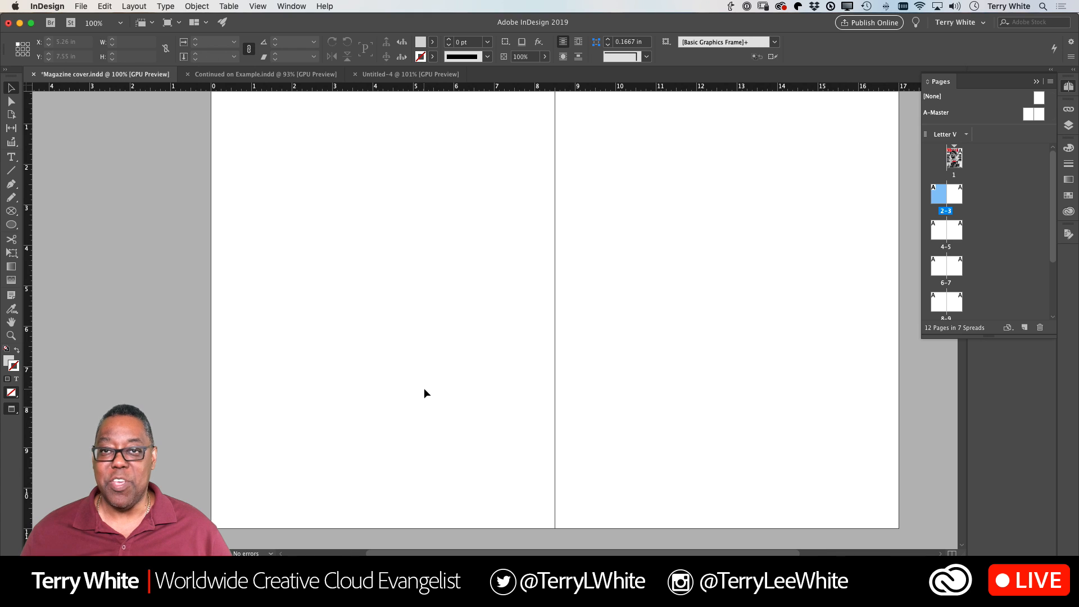
pyautogui.click(12, 411)
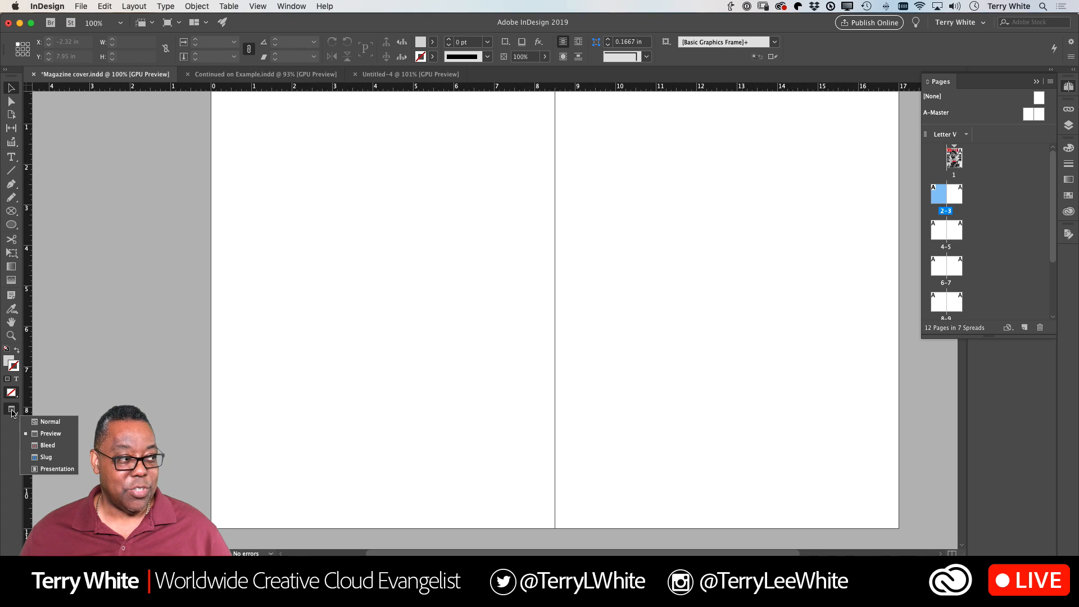
pyautogui.click(48, 422)
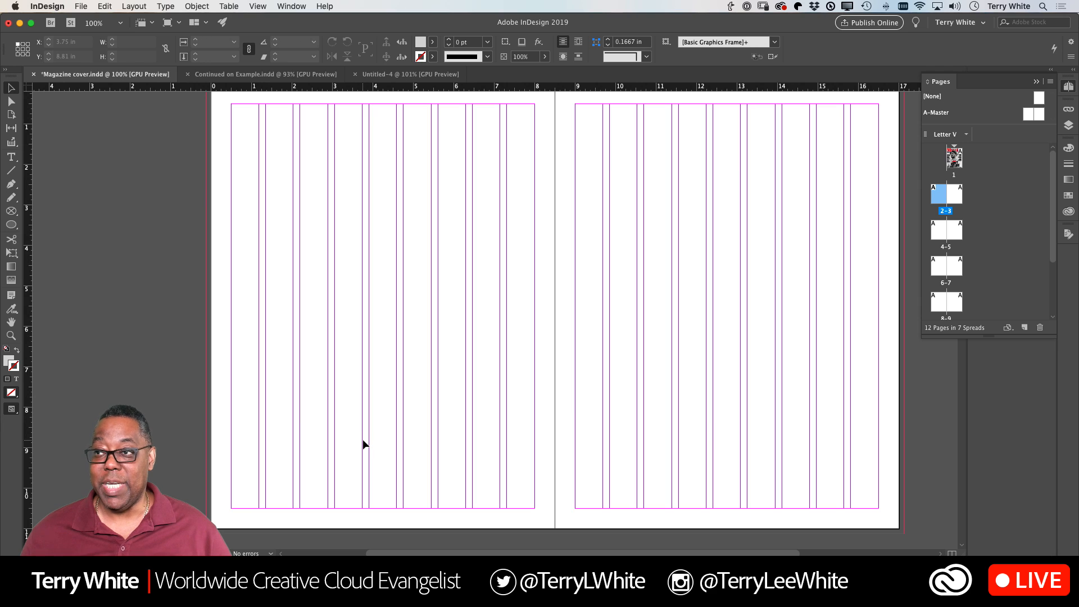
pyautogui.press('w')
pyautogui.press('w')
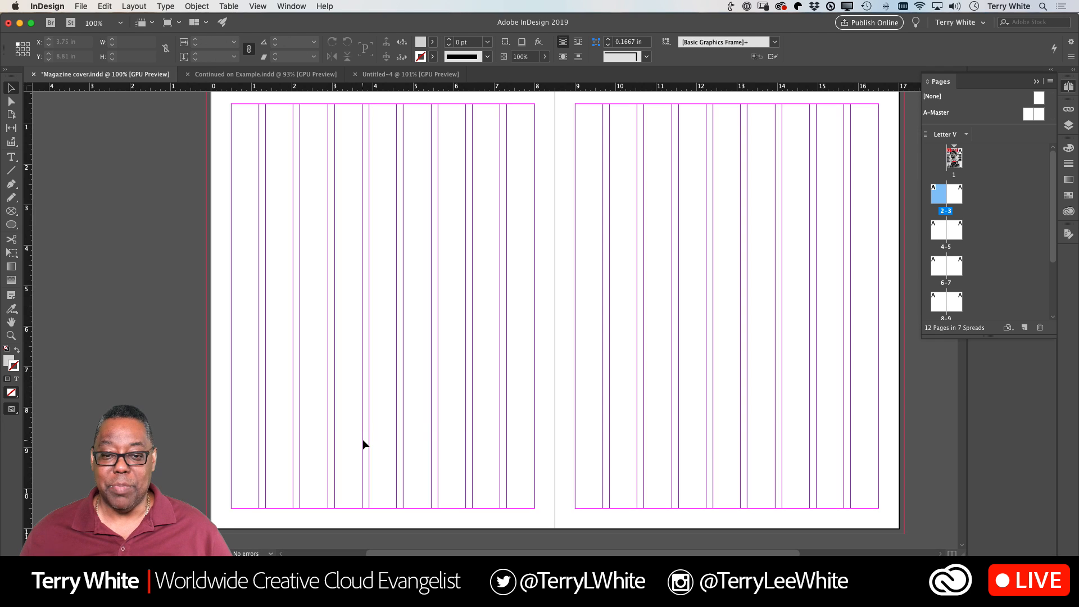
# - Check the guides on the cover page, and open the A-Master spread with both of its pages in view
pyautogui.scroll(2, 441, 431)
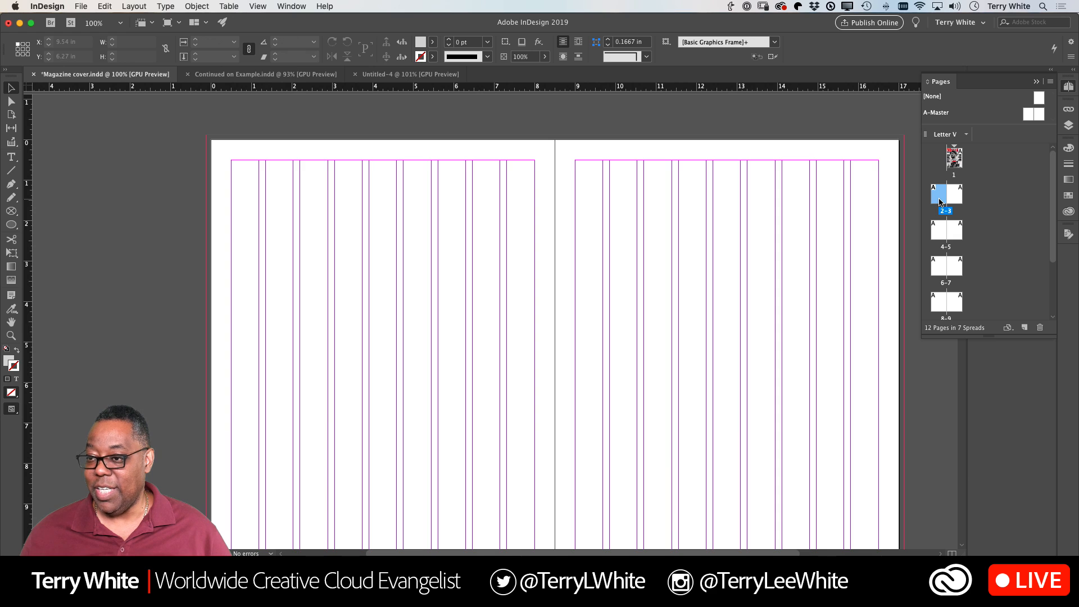
pyautogui.click(1030, 118)
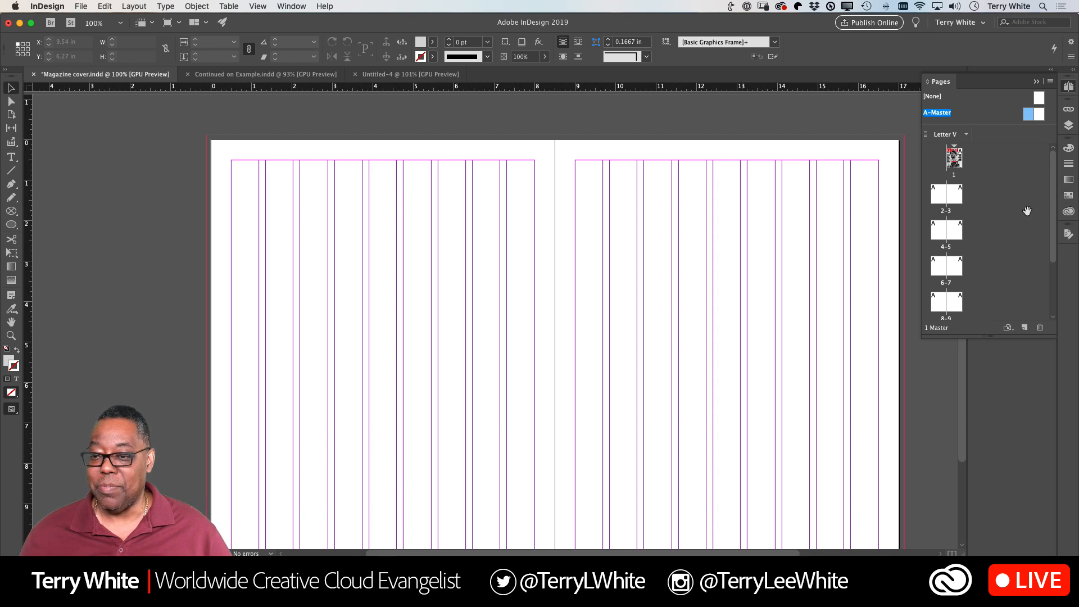
pyautogui.doubleClick(961, 168)
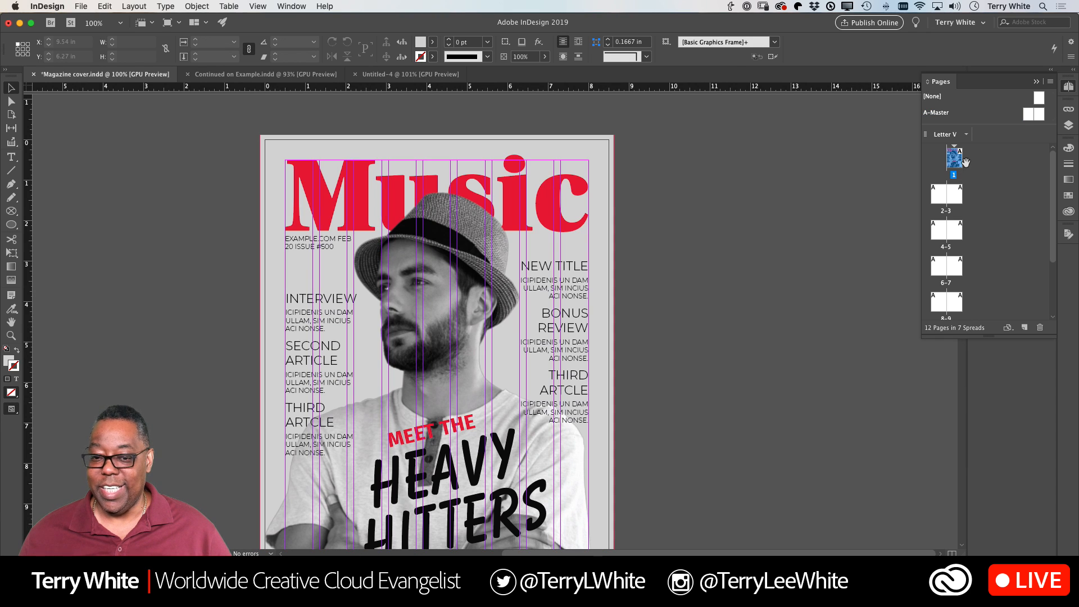
pyautogui.click(1030, 116)
pyautogui.doubleClick(1030, 116)
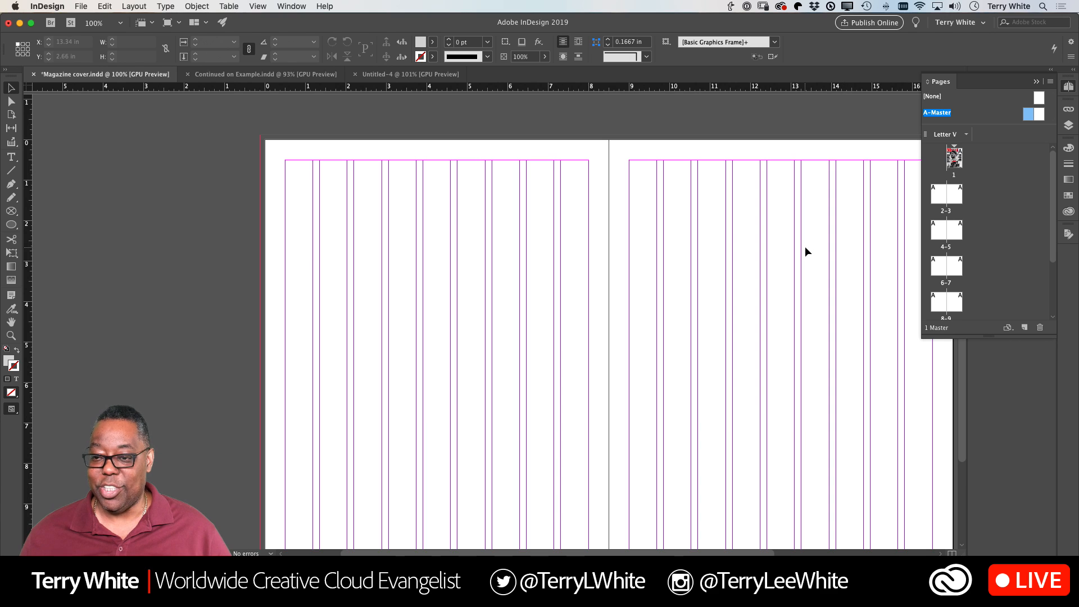
pyautogui.scroll(-3, 805, 245)
pyautogui.hscroll(-3, 806, 248)
pyautogui.scroll(2, 806, 248)
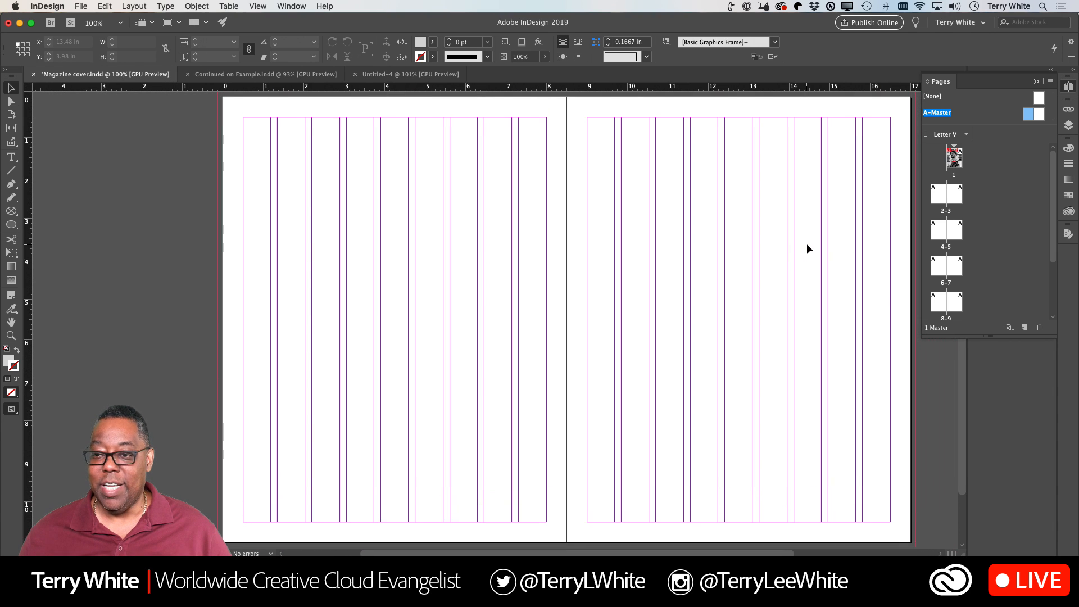
pyautogui.hscroll(2, 808, 248)
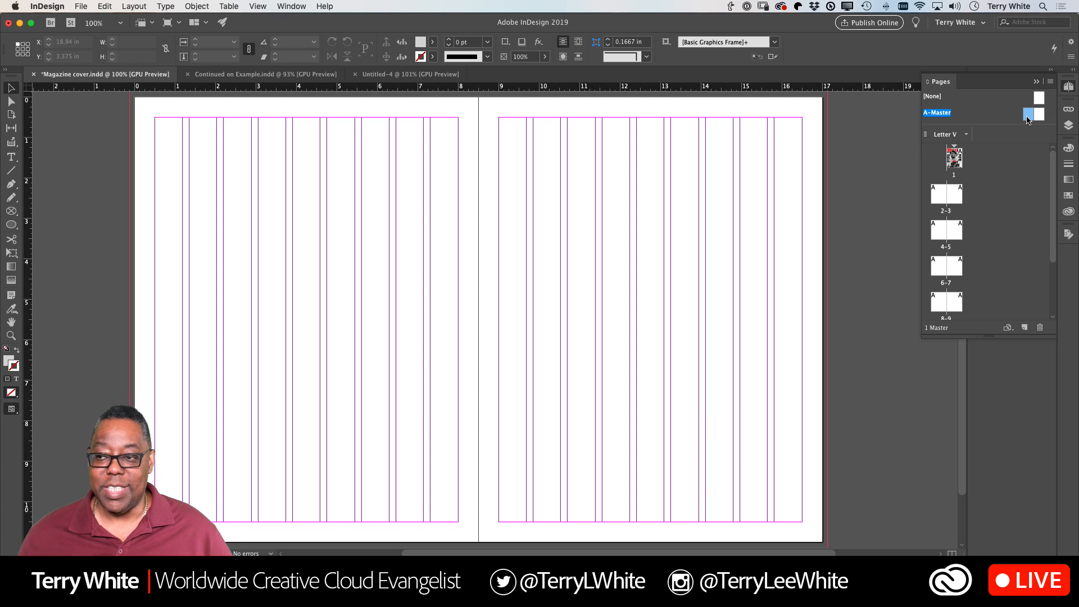
# - Compare the column layout of Untitled-4 with the A-Master spread of Magazine cover.indd
pyautogui.click(396, 74)
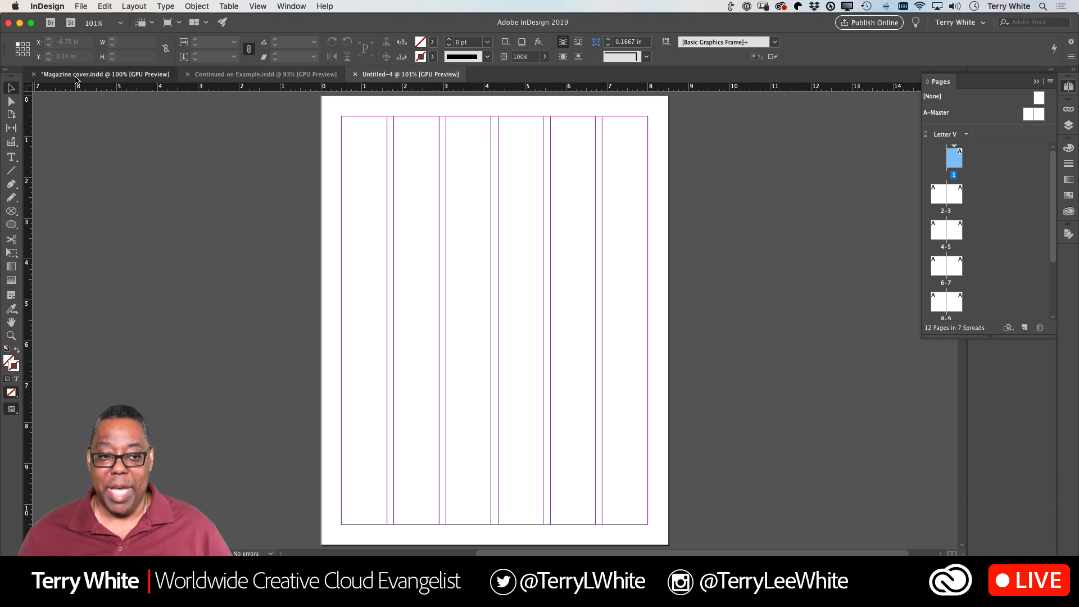
pyautogui.click(77, 74)
pyautogui.hscroll(2, 383, 205)
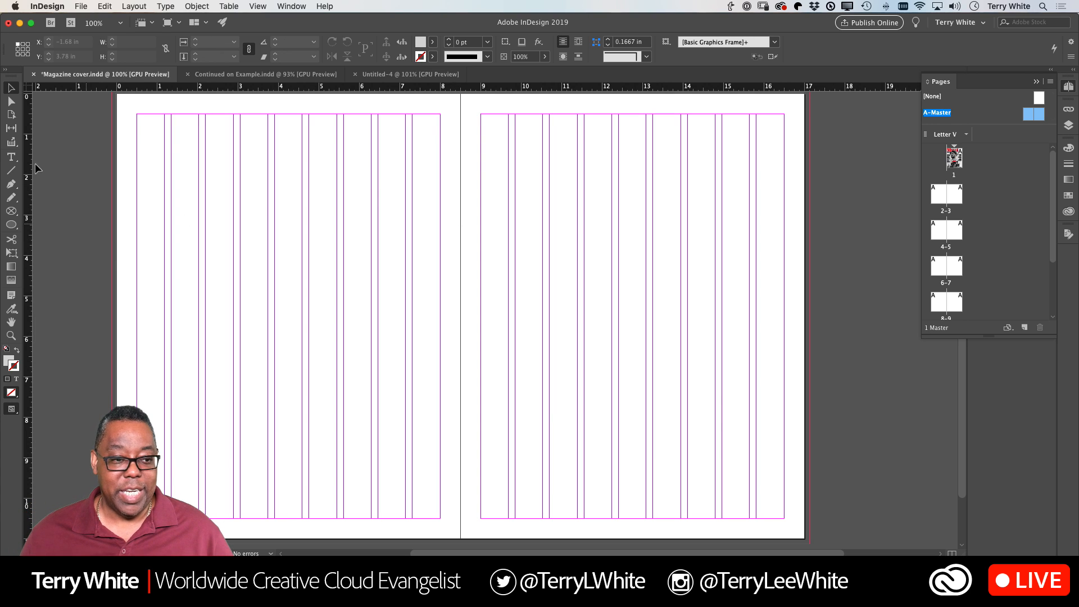
# - Draw a text frame about 7.5 in wide and 0.22 in tall just below the left master page's bottom margin, nudged to Y 10.5694 in
pyautogui.click(11, 158)
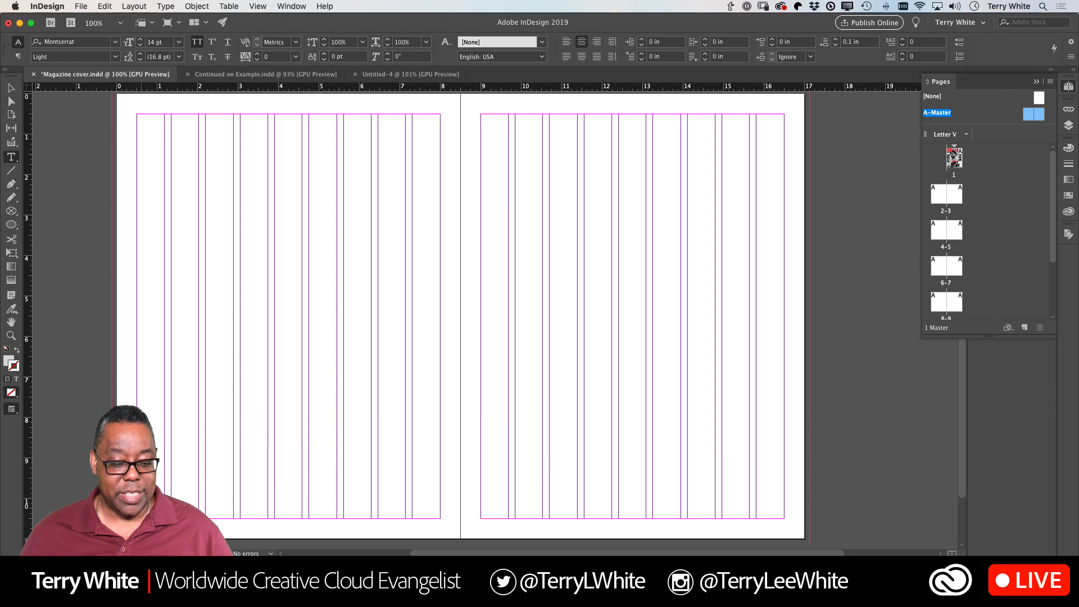
pyautogui.moveTo(138, 518); pyautogui.dragTo(441, 528)
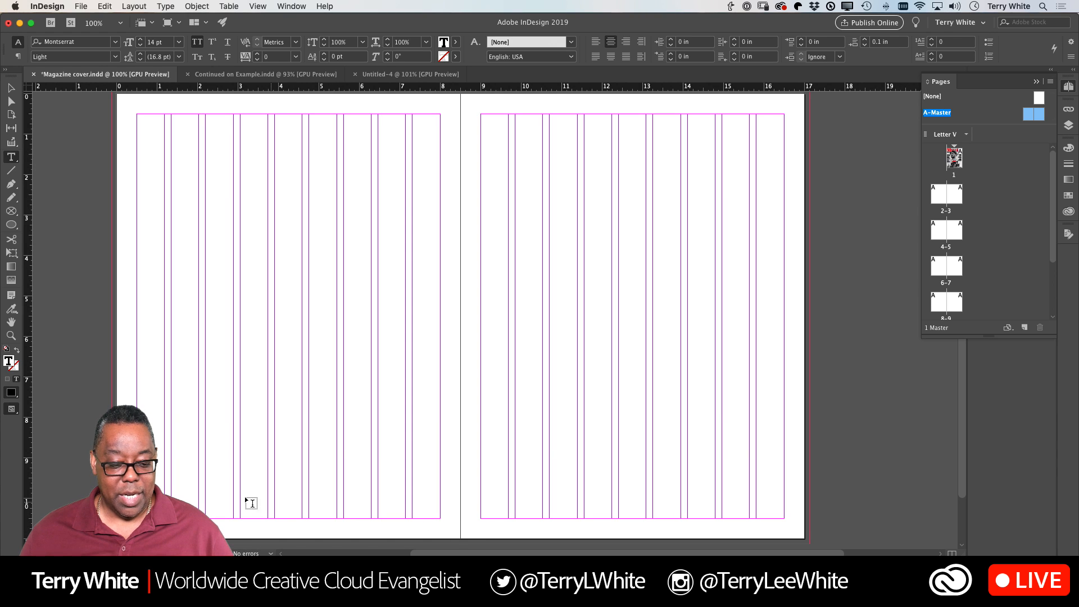
pyautogui.press('Escape')
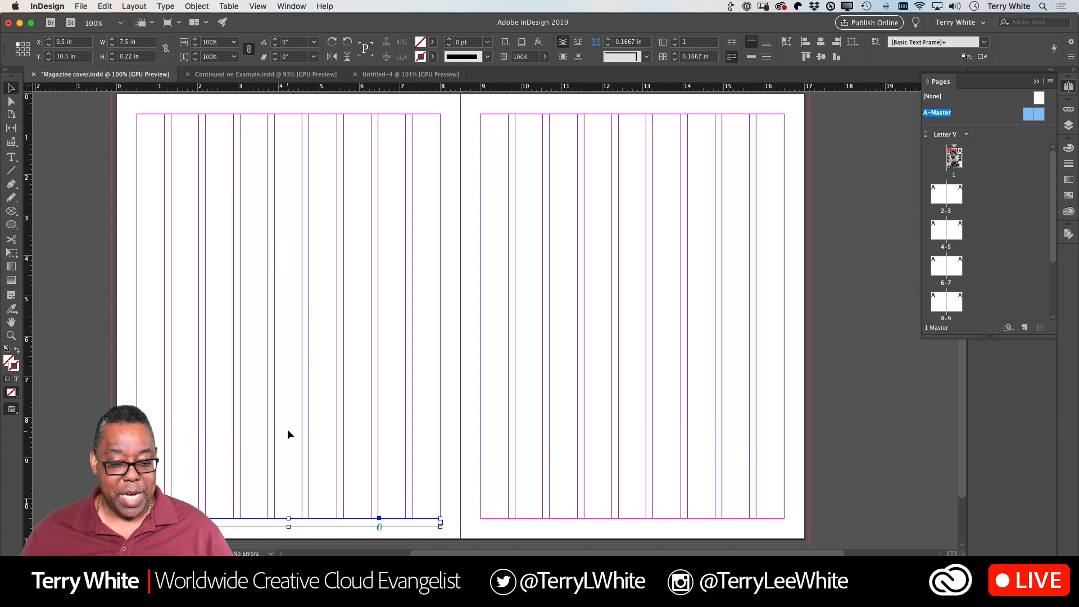
pyautogui.press('Down')
pyautogui.press('Down')
pyautogui.press('Down')
pyautogui.press('Down')
pyautogui.press('Down')
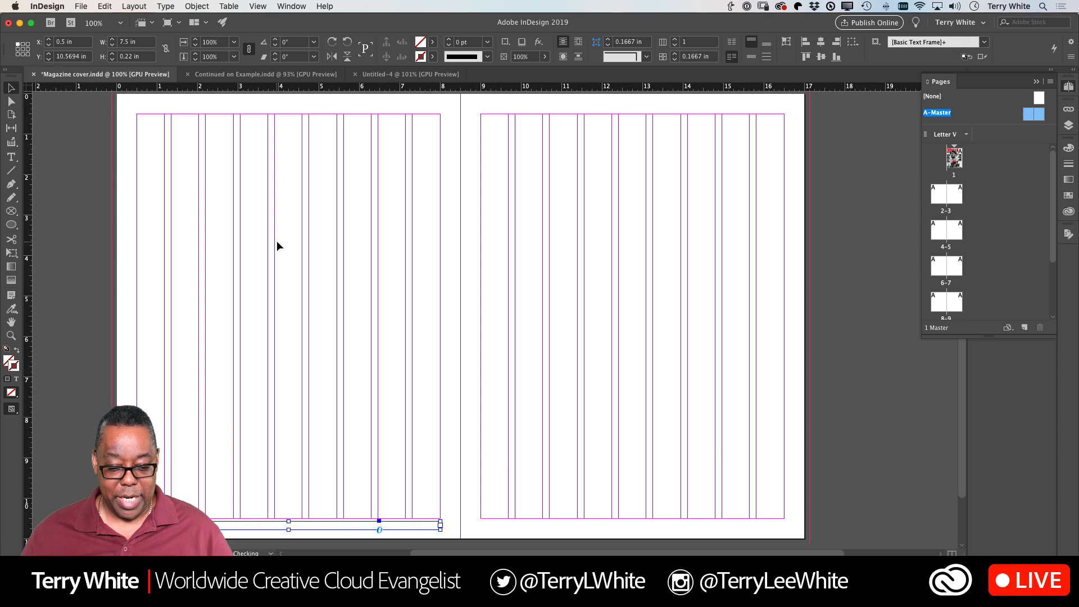
# - Center the text in the new frame on the left master page and insert a Current Page Number marker
pyautogui.doubleClick(294, 527)
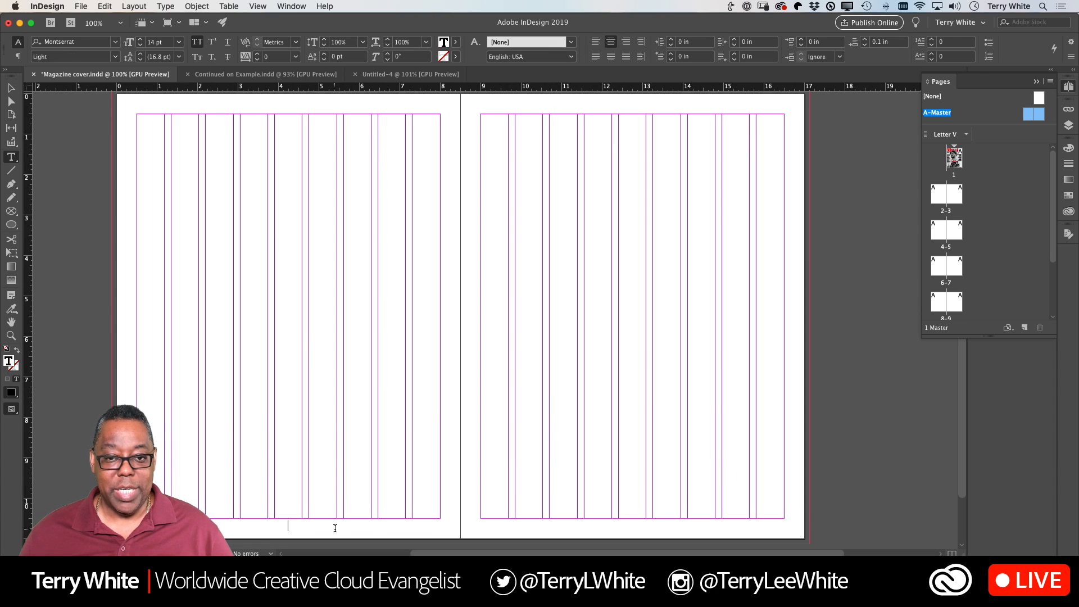
pyautogui.click(595, 42)
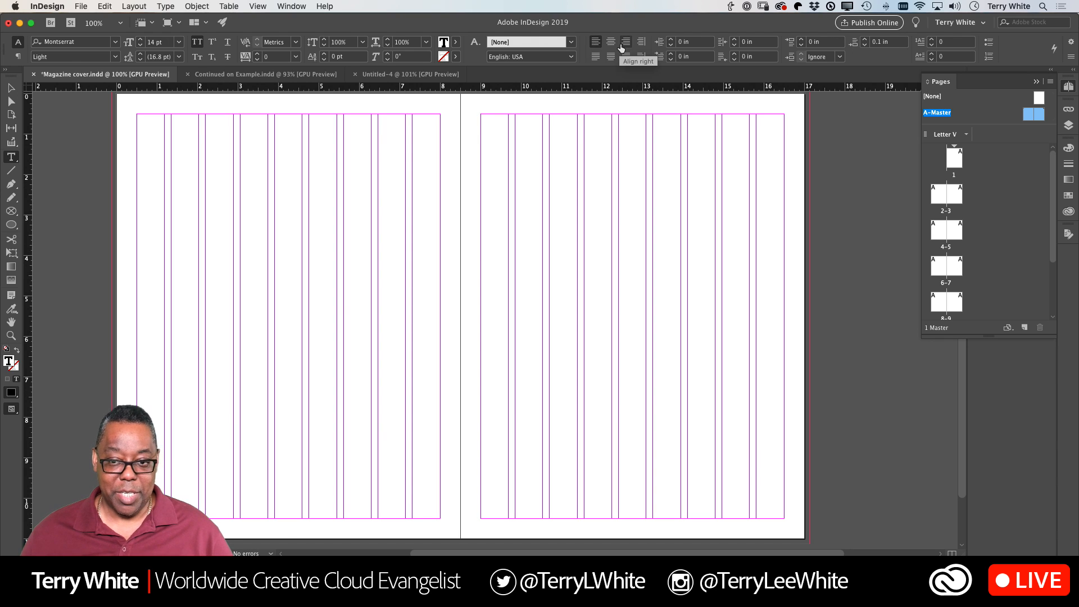
pyautogui.click(611, 43)
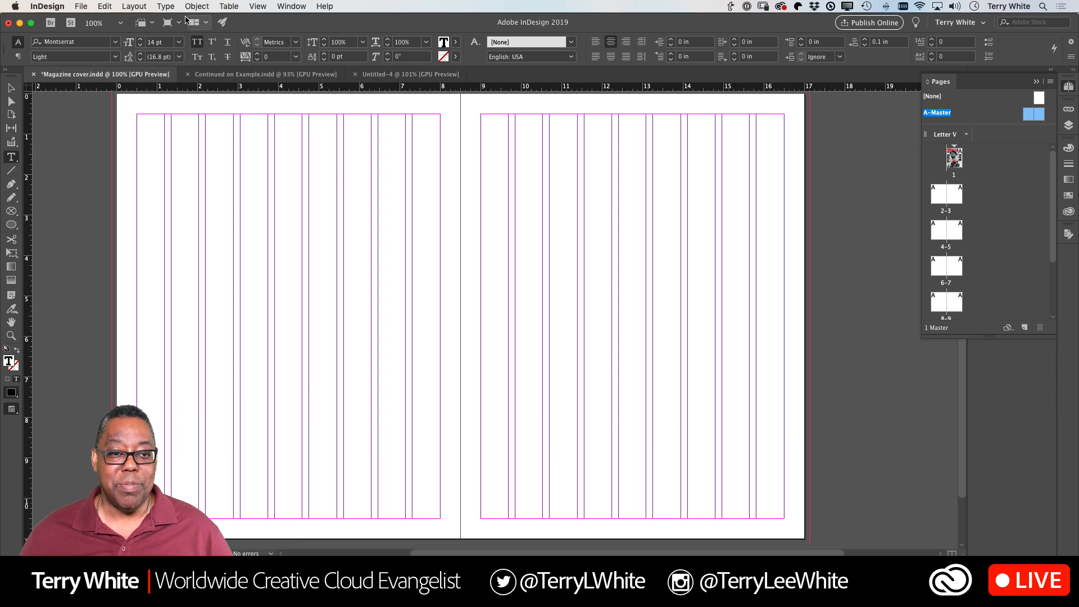
pyautogui.click(165, 6)
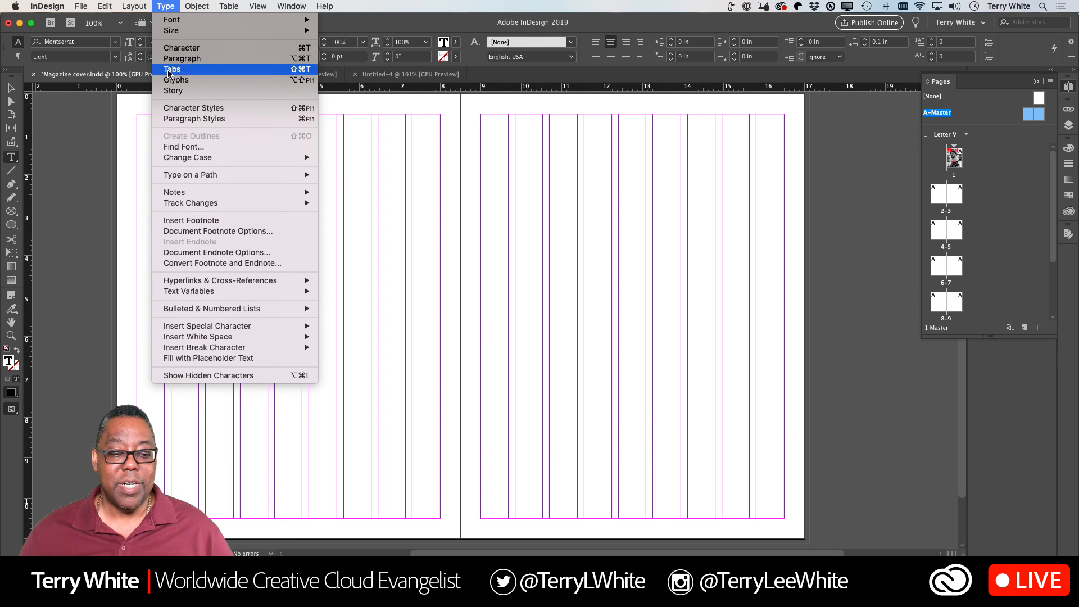
pyautogui.moveTo(236, 325)
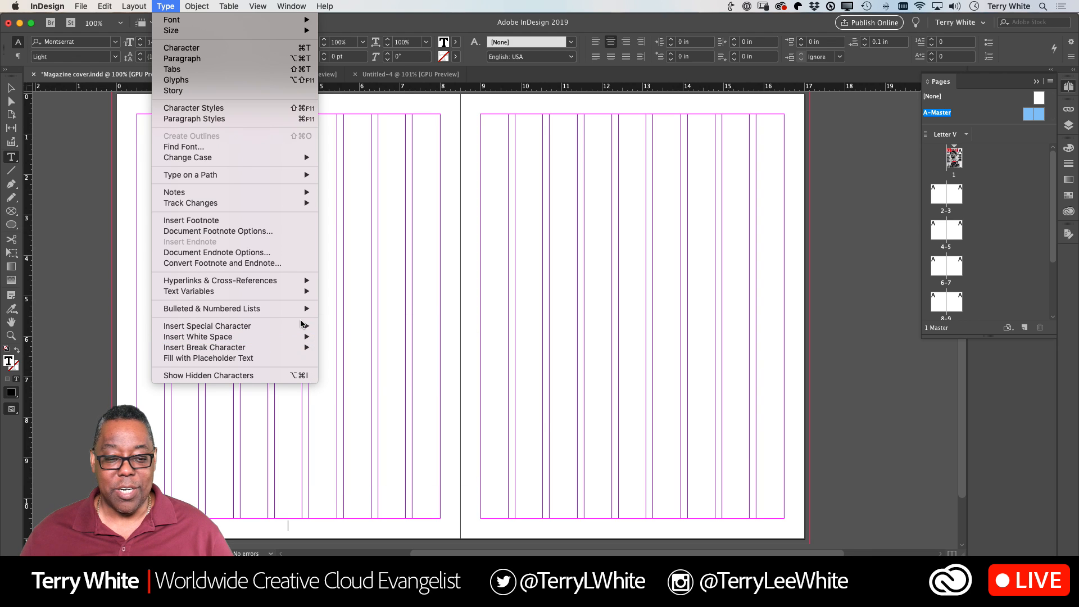
pyautogui.moveTo(314, 326)
pyautogui.moveTo(365, 337)
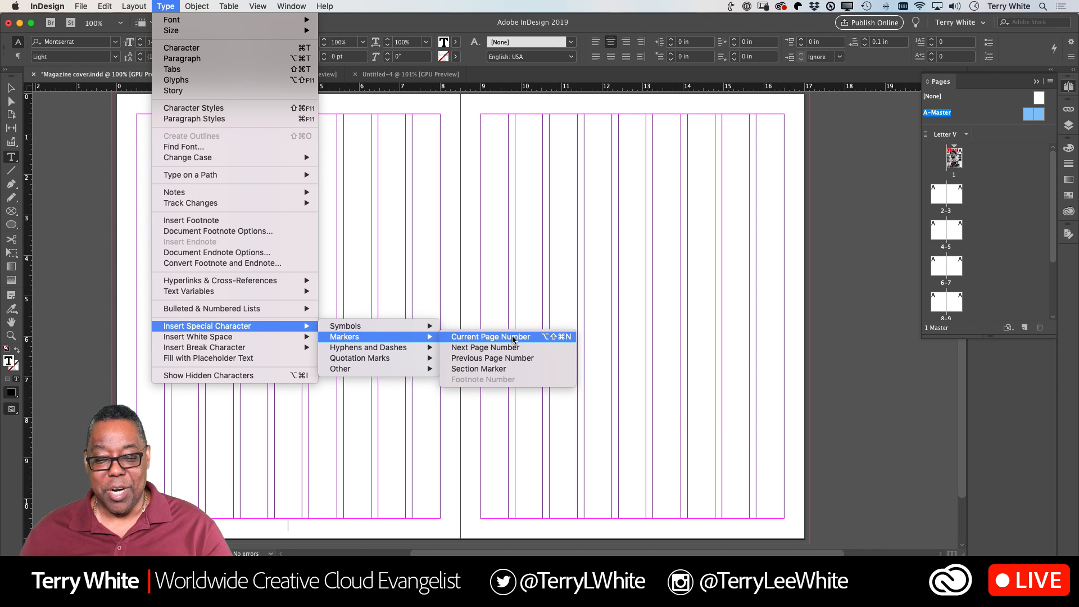
pyautogui.click(490, 336)
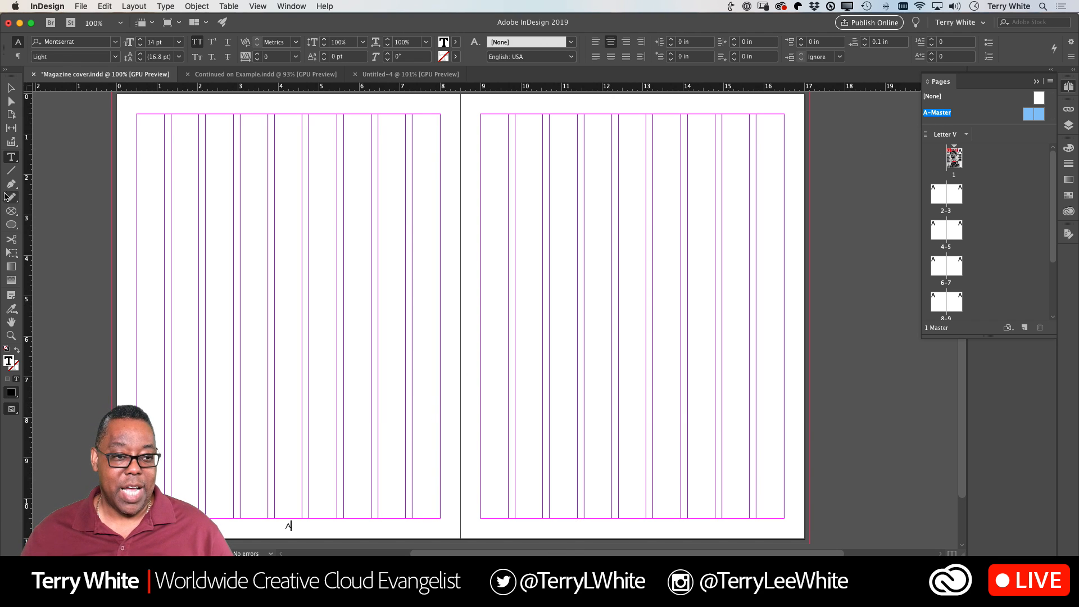
# - Duplicate the page number frame onto the right master page at X 9 in, aligned with the original
pyautogui.click(11, 88)
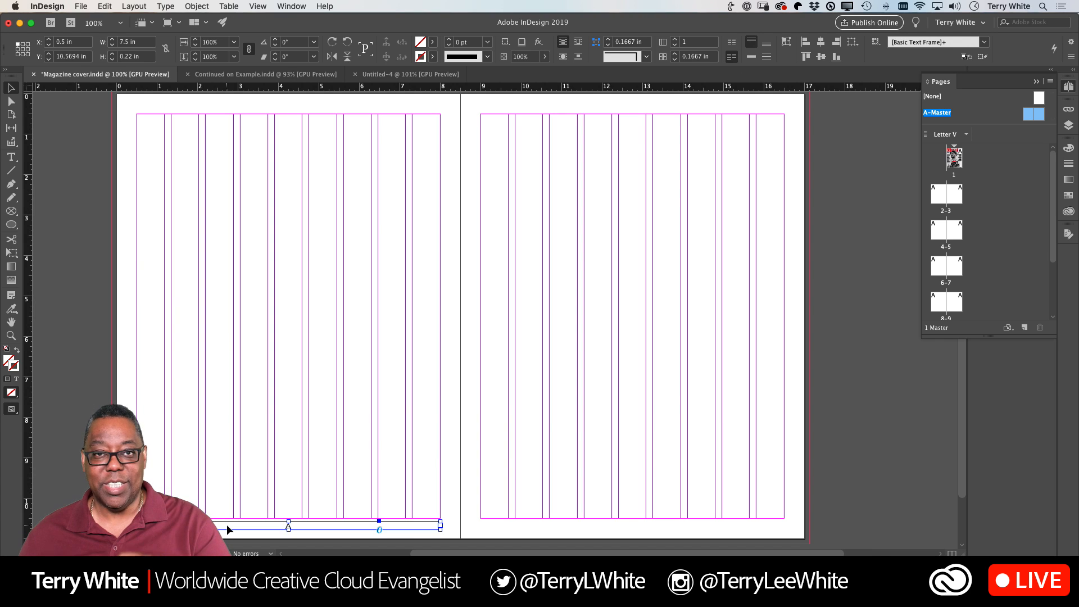
pyautogui.moveTo(227, 526); pyautogui.dragTo(573, 537)
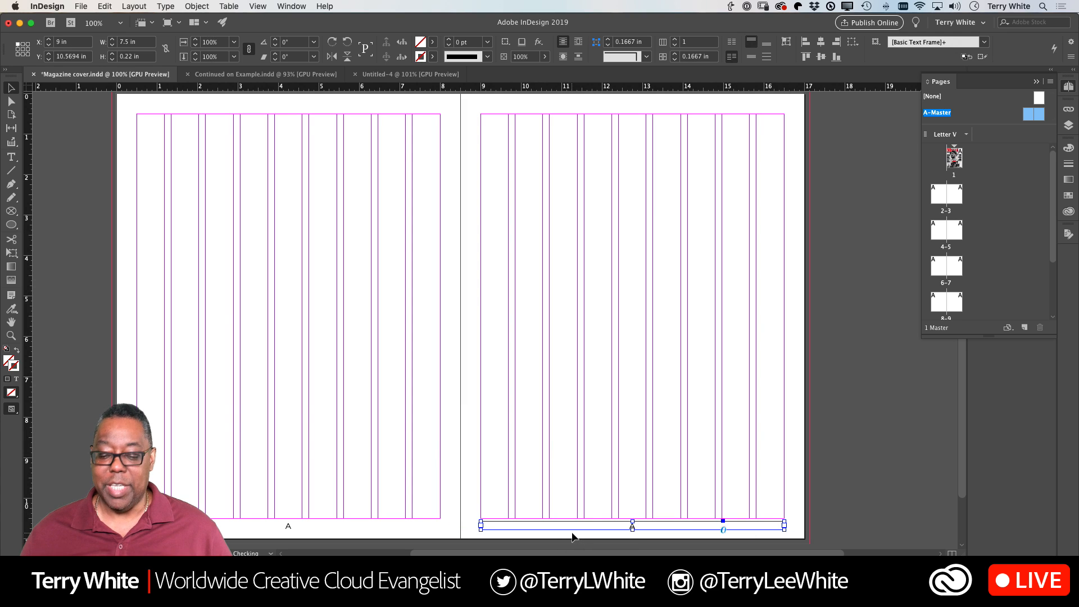
pyautogui.click(445, 478)
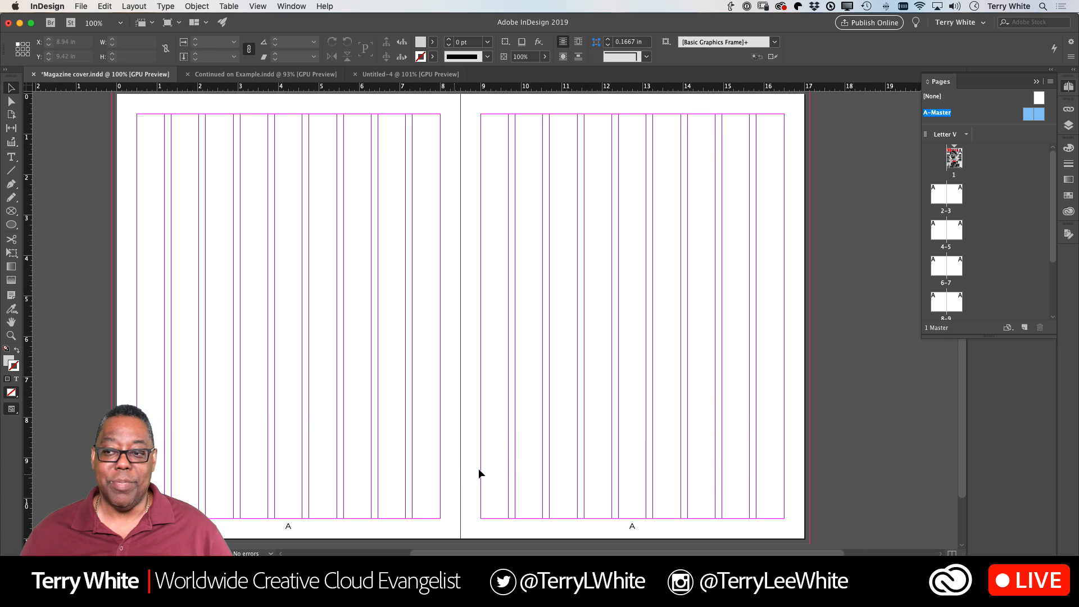
# - Check the page numbering on the 4-5 and 8-9 spreads, page 12 and the cover page
pyautogui.doubleClick(935, 240)
pyautogui.hscroll(5, 771, 339)
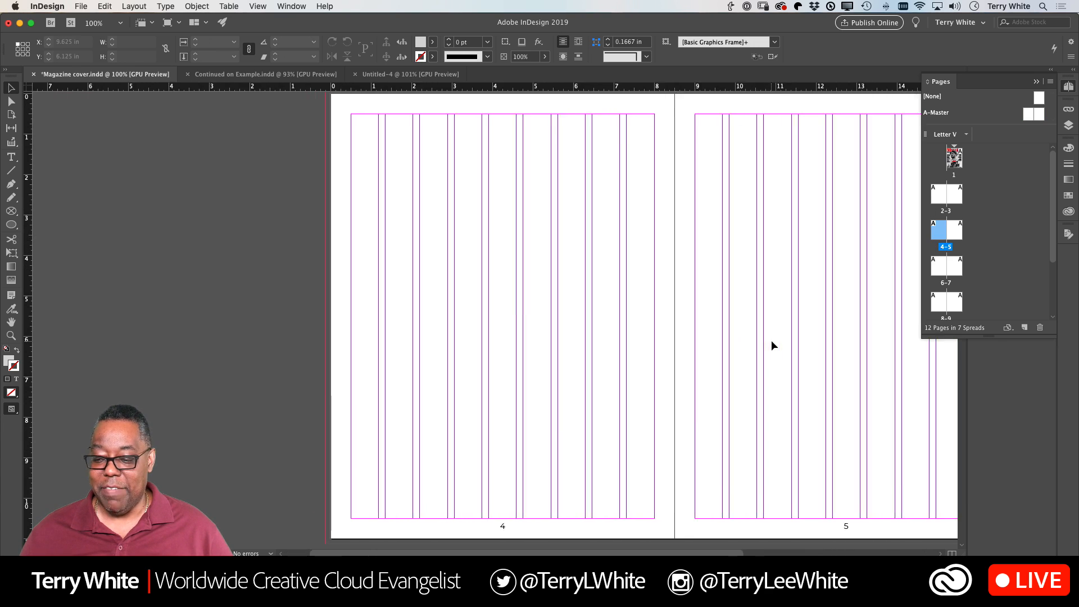
pyautogui.doubleClick(935, 306)
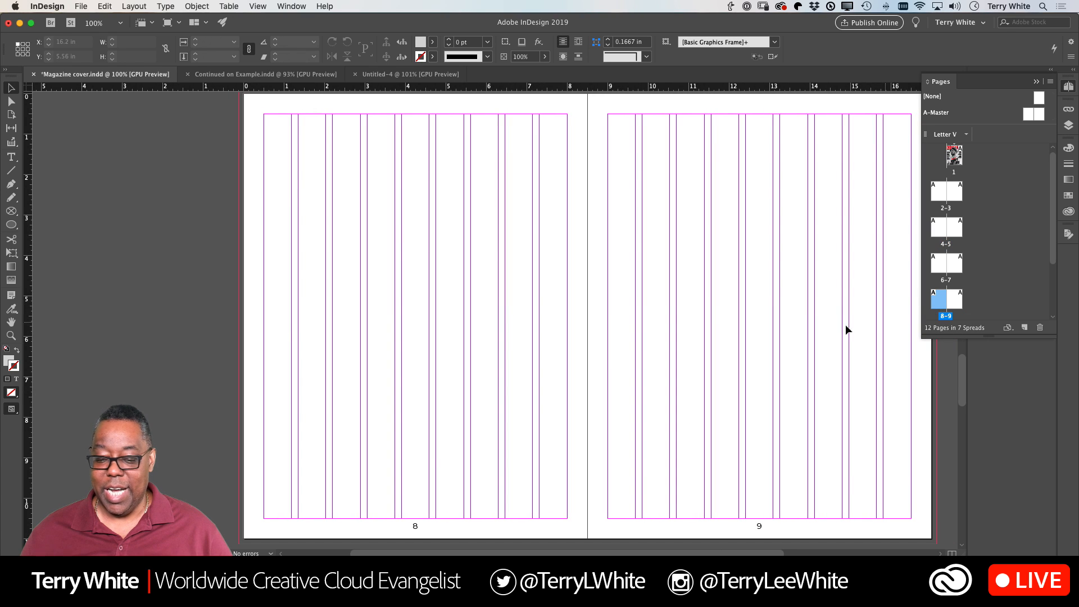
pyautogui.scroll(-3, 958, 271)
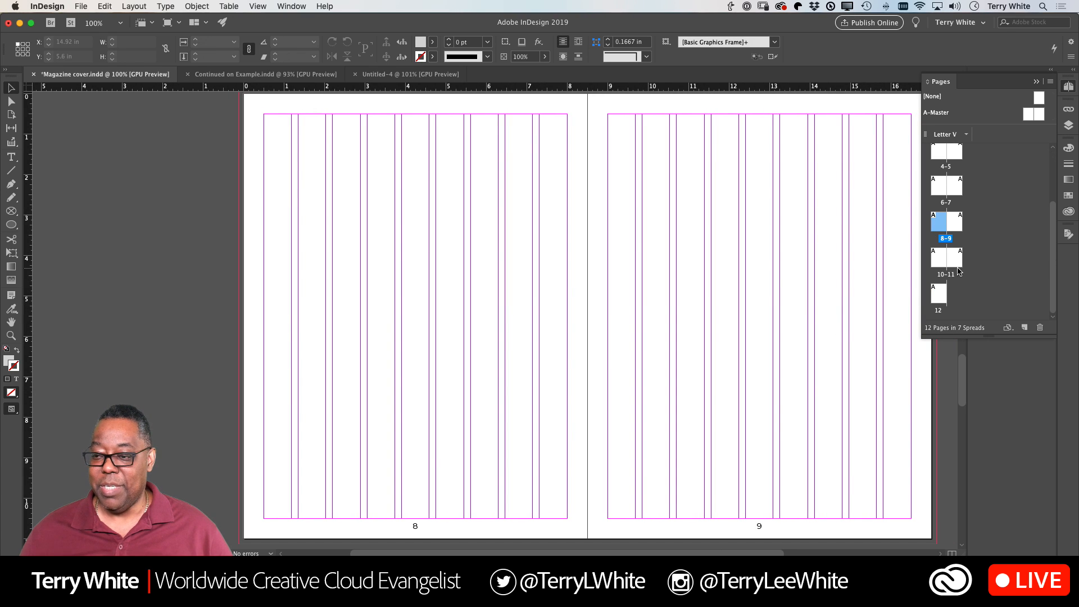
pyautogui.doubleClick(939, 297)
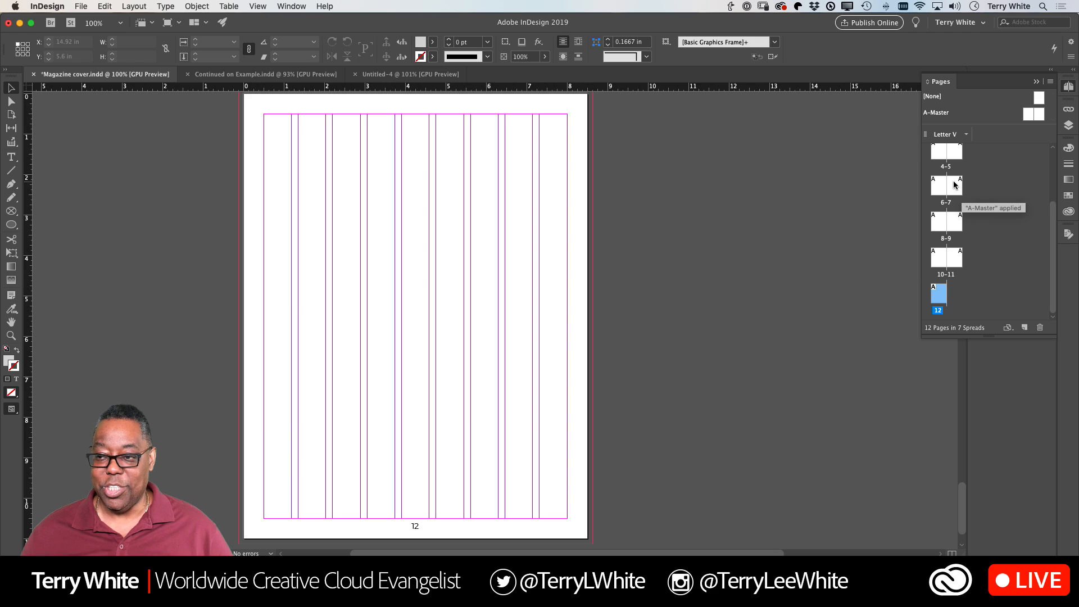
pyautogui.scroll(3, 953, 180)
pyautogui.doubleClick(957, 161)
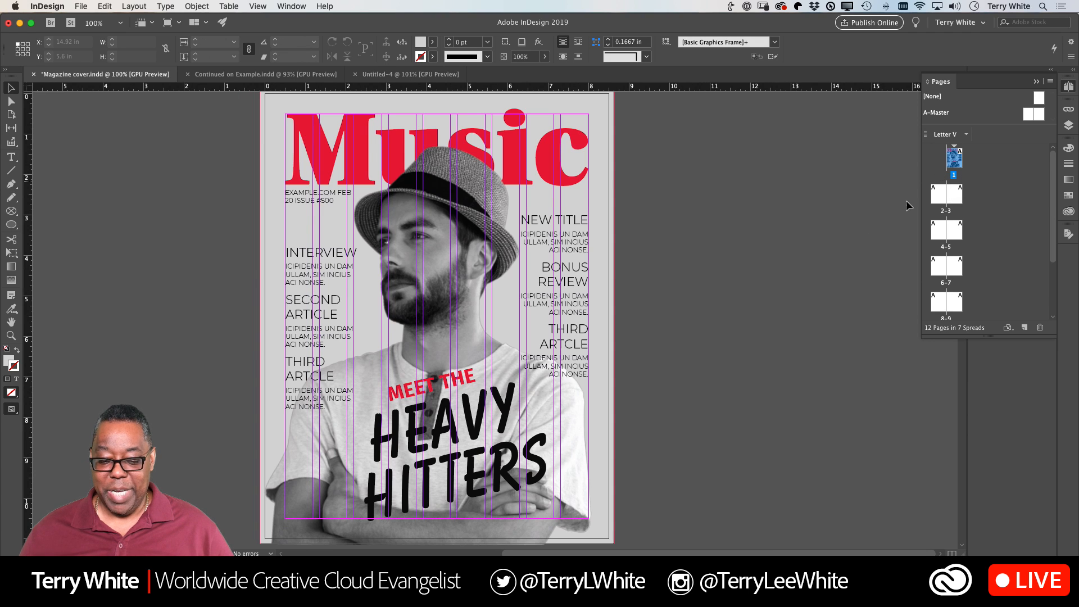
pyautogui.scroll(-3, 556, 427)
pyautogui.scroll(3, 557, 425)
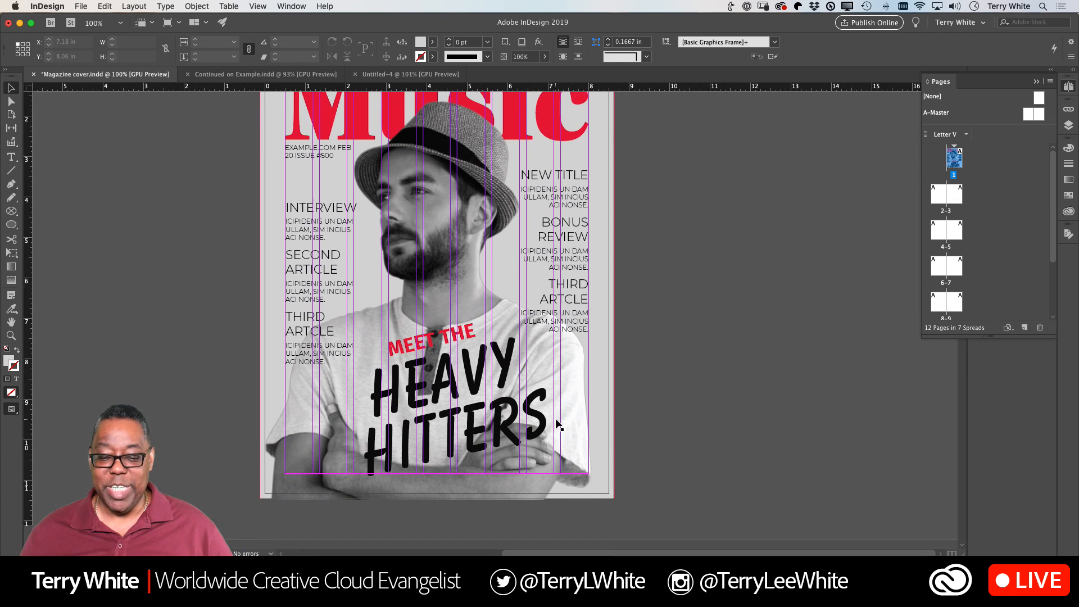
# - Shorten the cover photo frame to the bottom margin to inspect the page number beneath it, and undo the resize
pyautogui.click(482, 499)
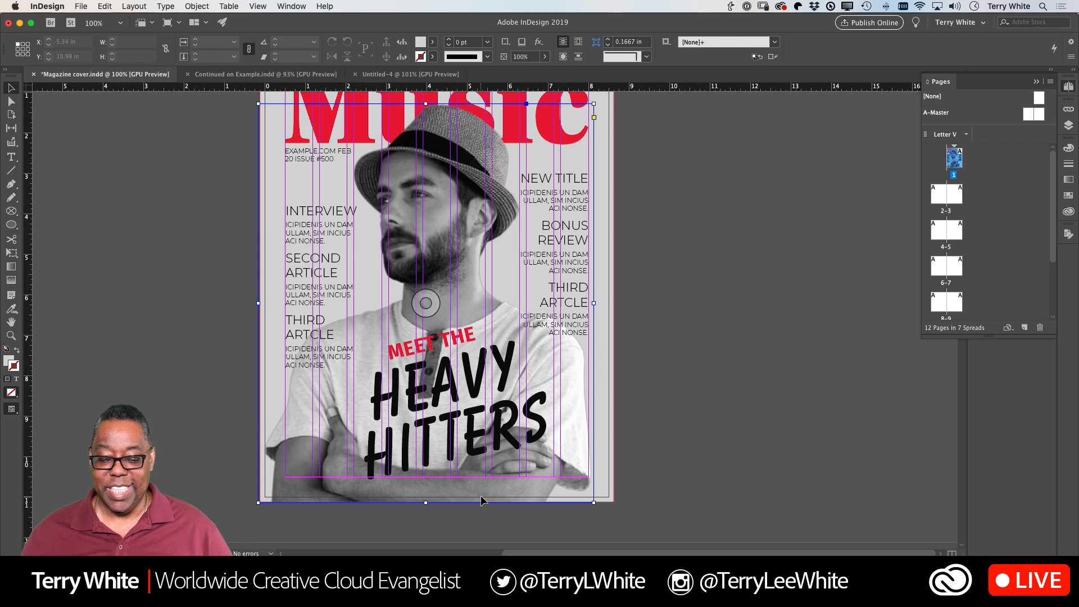
pyautogui.moveTo(426, 501); pyautogui.dragTo(425, 476)
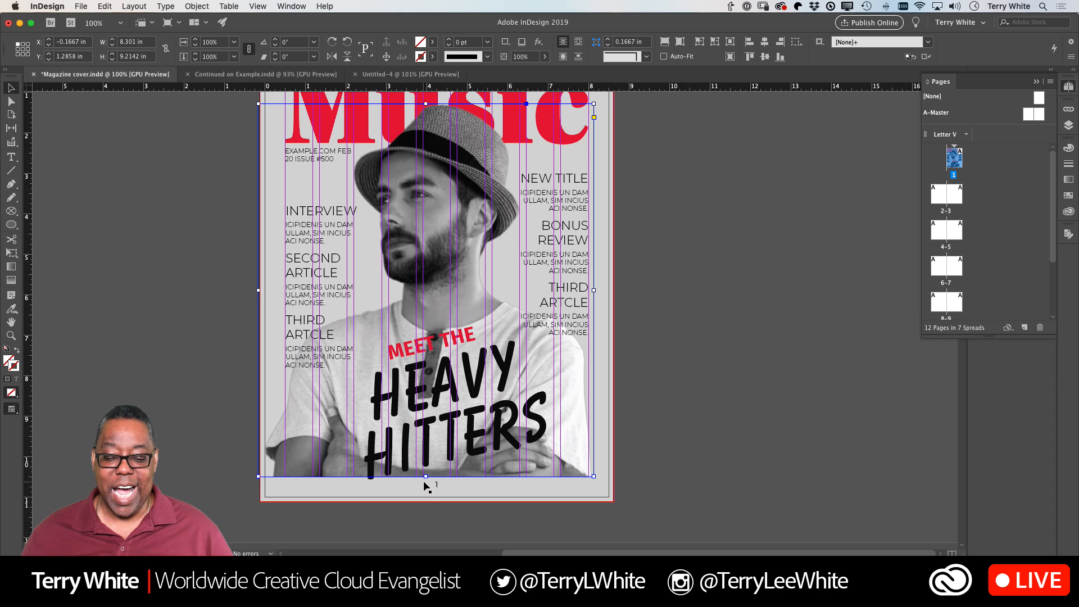
pyautogui.moveTo(422, 476); pyautogui.dragTo(422, 497)
pyautogui.press('super+z')
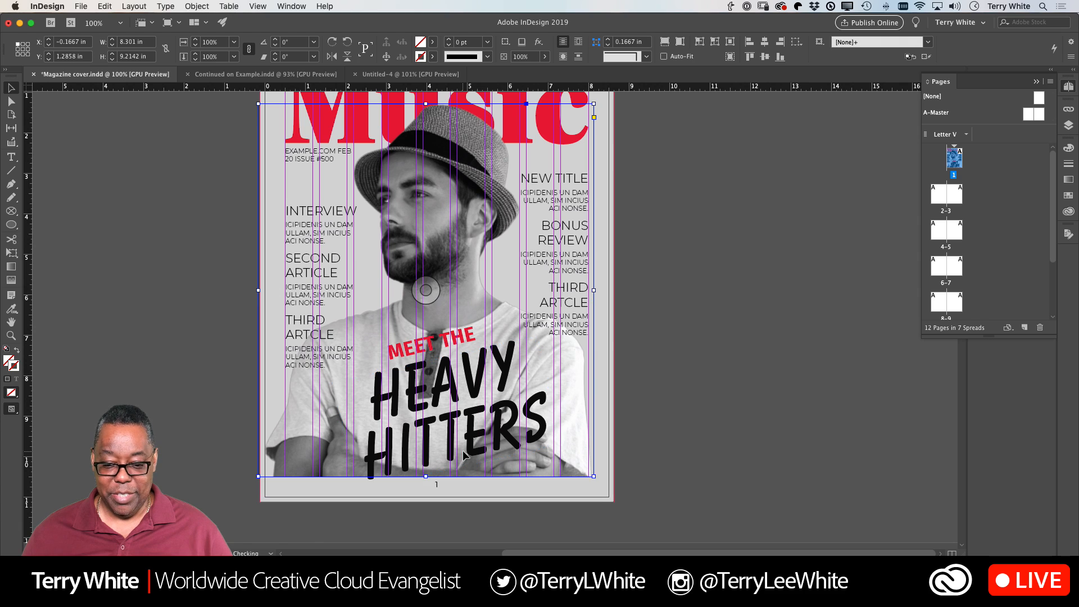
pyautogui.press('alt+super+c')
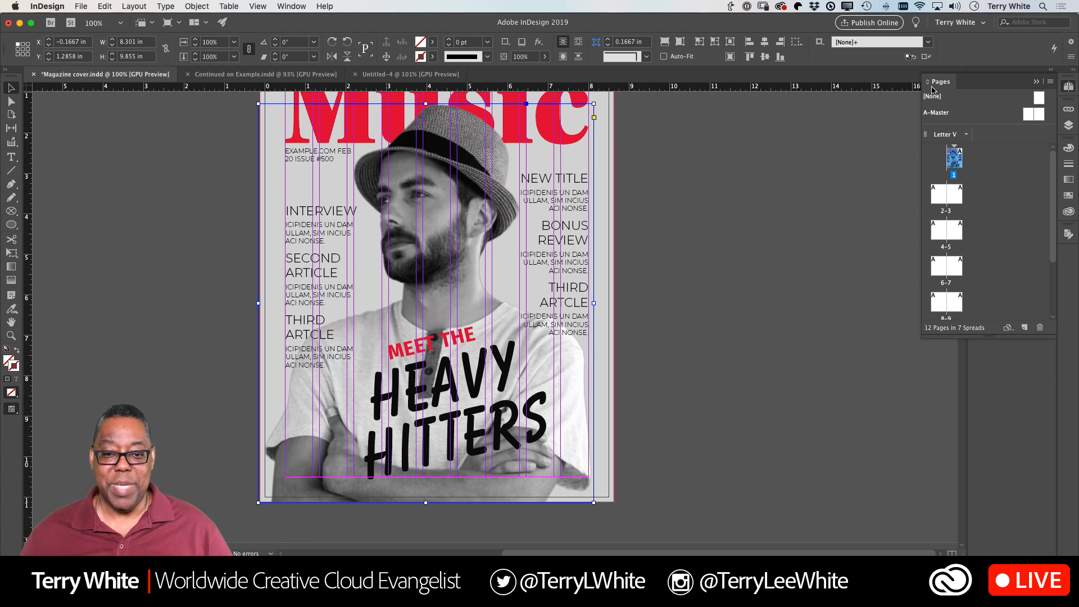
pyautogui.click(705, 181)
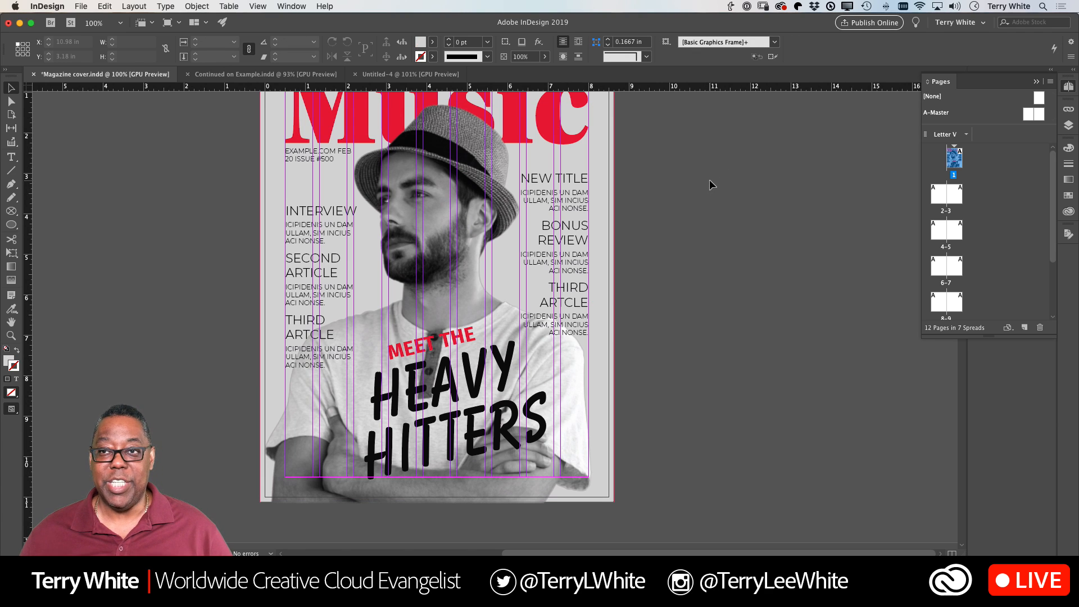
# - Apply the [None] master to the cover page and shorten its photo frame to about 9.27 in tall
pyautogui.scroll(2, 709, 180)
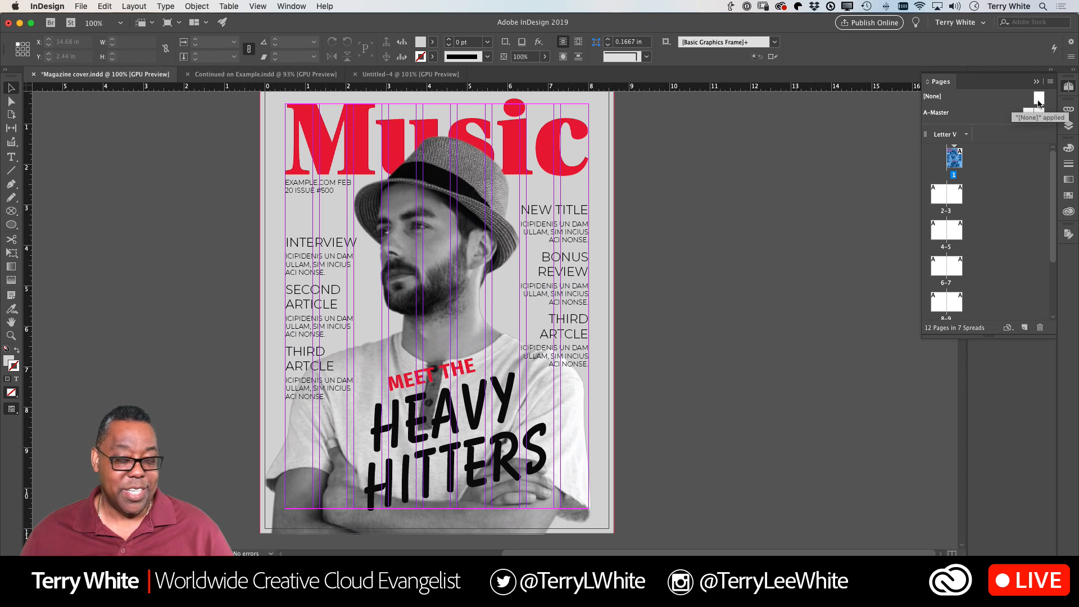
pyautogui.moveTo(1038, 102); pyautogui.dragTo(954, 160)
pyautogui.click(448, 529)
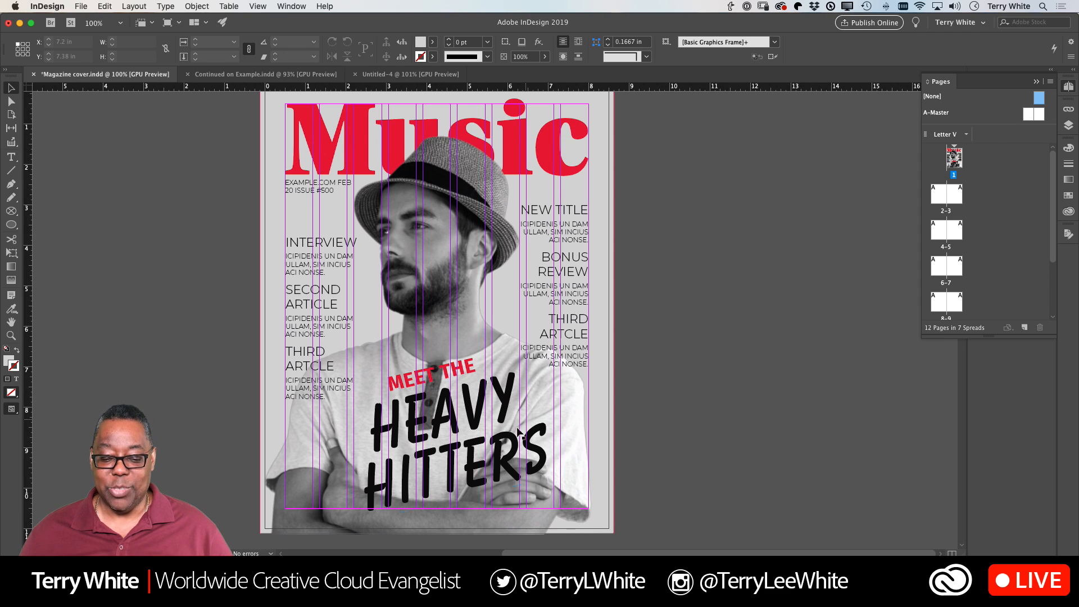
pyautogui.moveTo(426, 534); pyautogui.dragTo(426, 511)
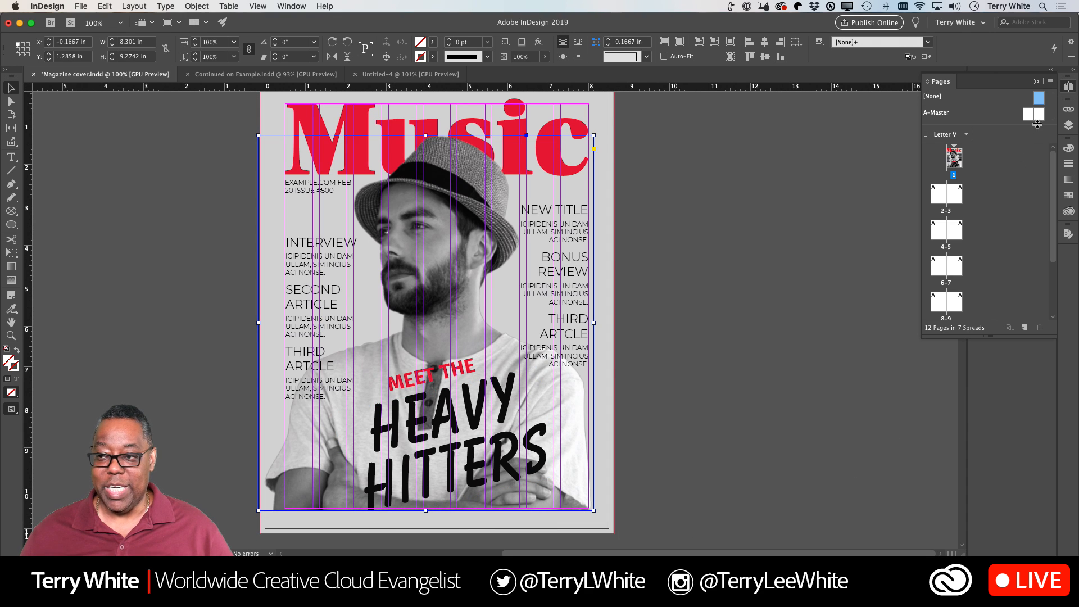
# - Reapply the A-Master to the cover page
pyautogui.moveTo(1039, 114); pyautogui.dragTo(954, 159)
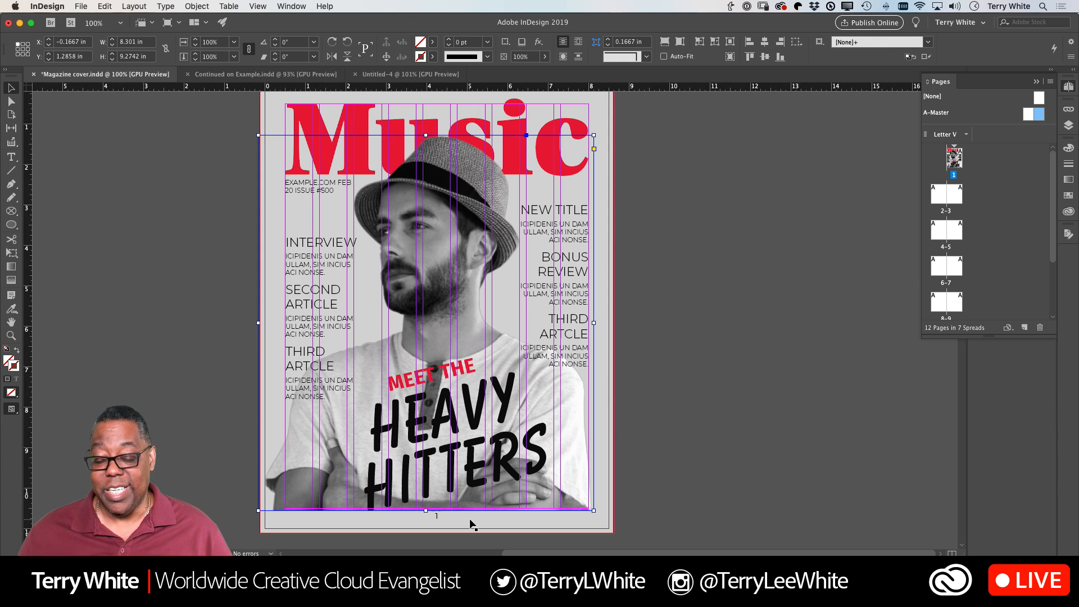
# - Override the cover's page number frame, try deleting it with the photo and on its own, and undo the deletions and the override
pyautogui.keyDown('shift'); pyautogui.click(438, 515); pyautogui.keyUp('shift')
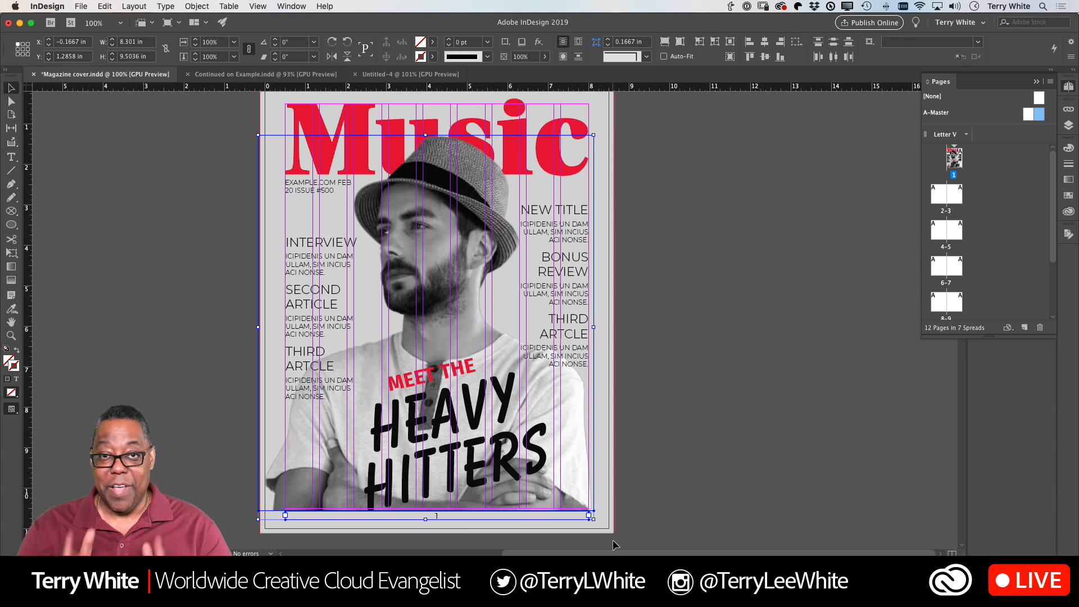
pyautogui.press('Delete')
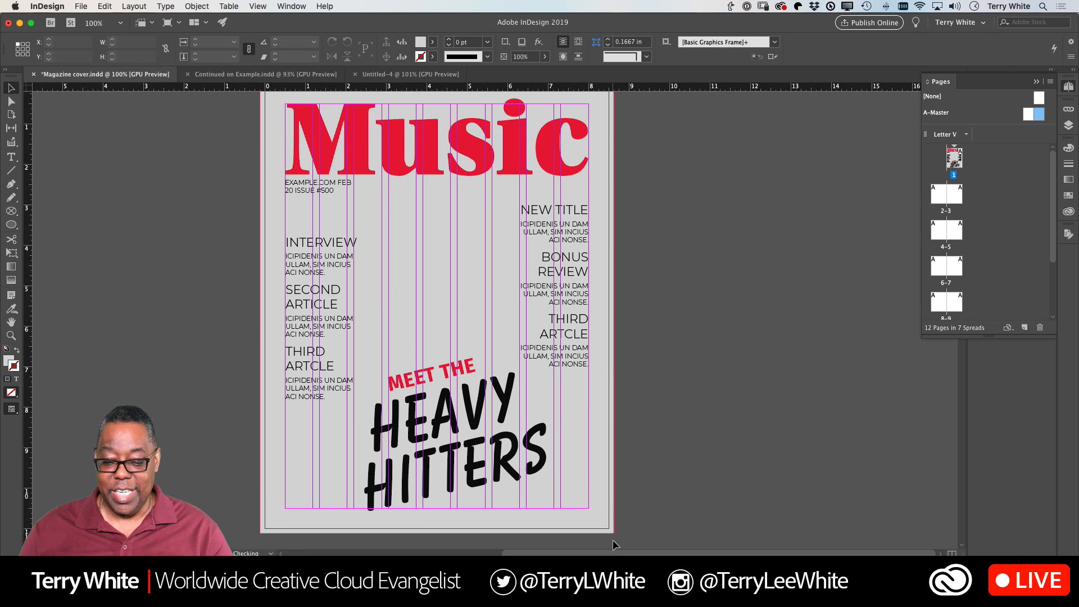
pyautogui.press('super+z')
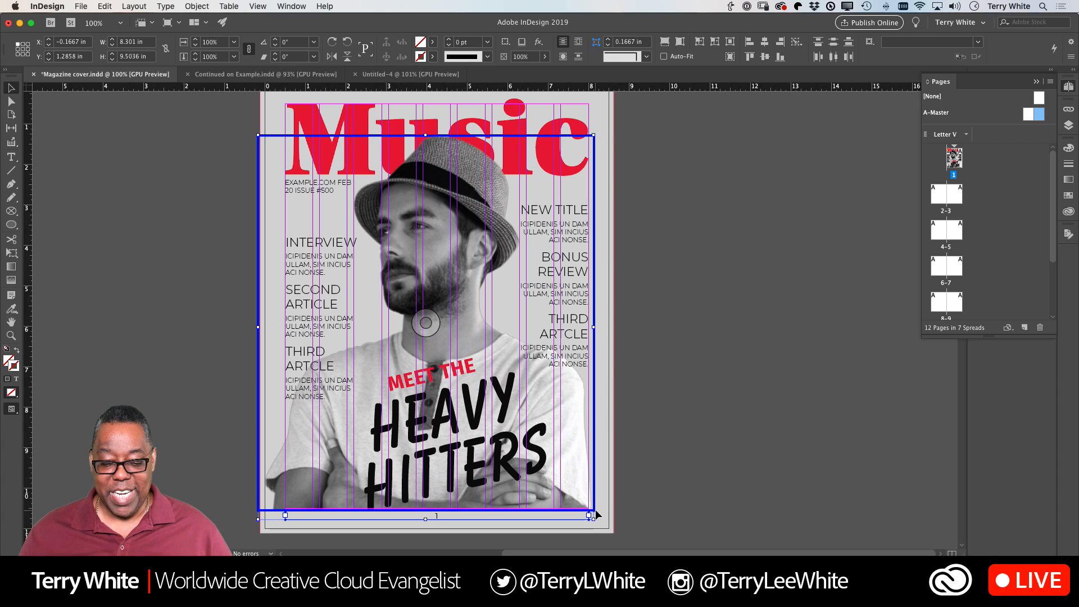
pyautogui.click(589, 530)
pyautogui.click(509, 516)
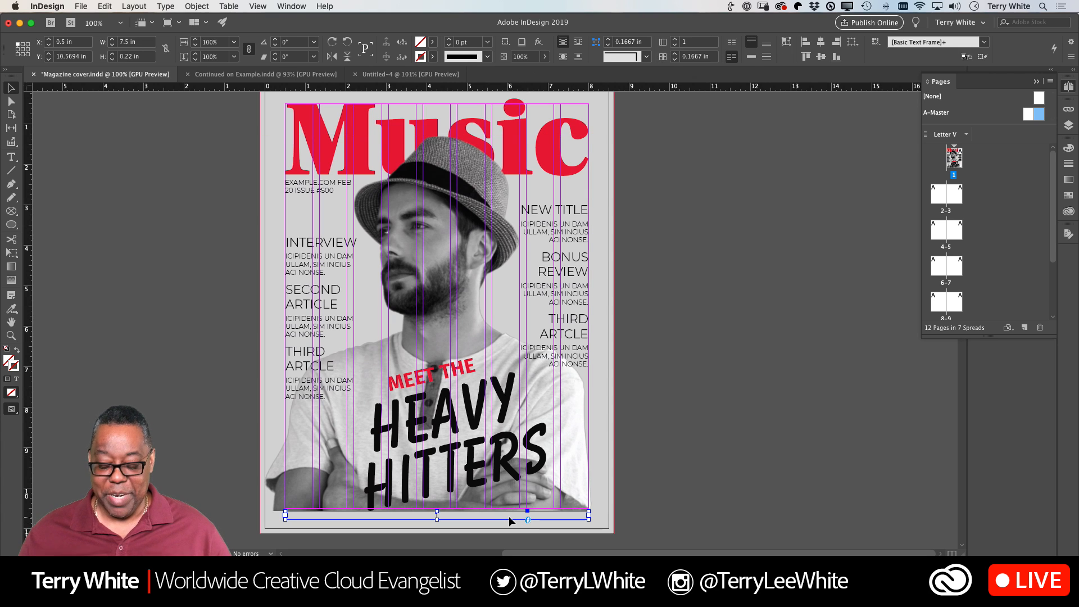
pyautogui.press('Delete')
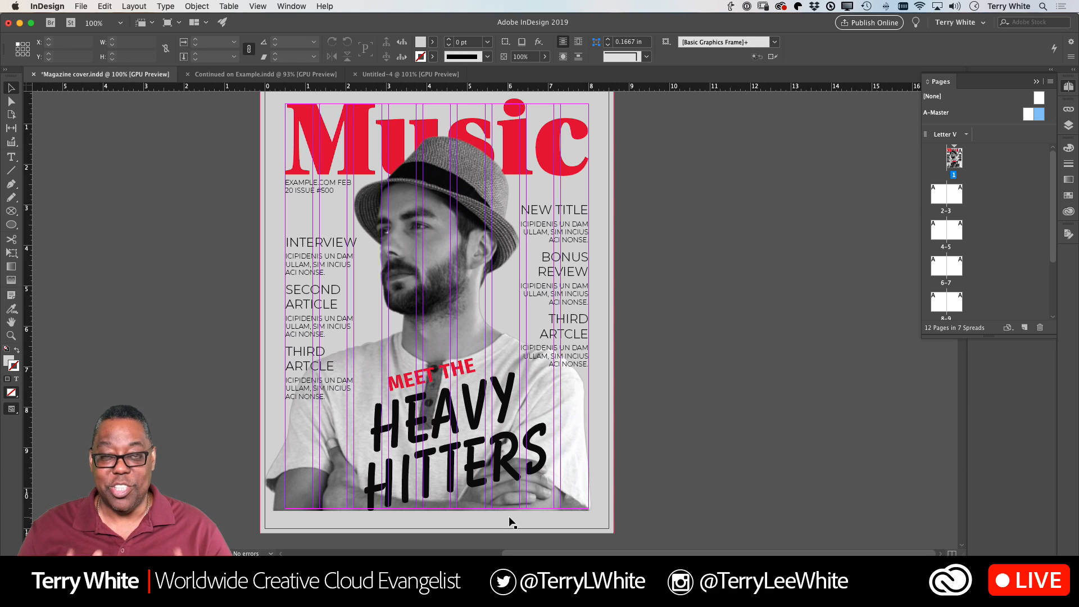
pyautogui.press('super+z')
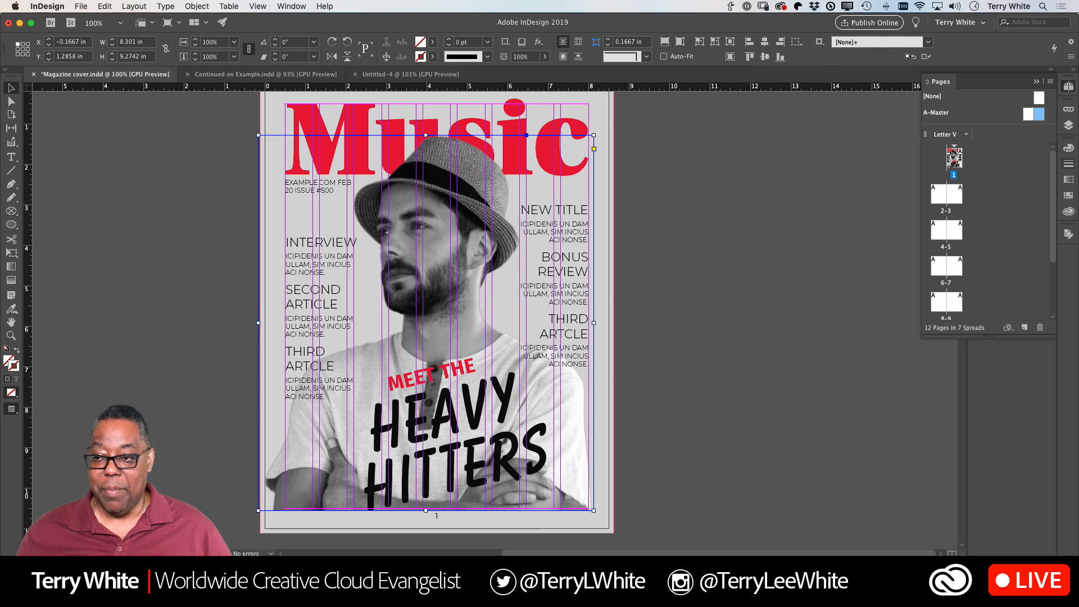
# - Apply the [None] master to the cover page and extend its photo frame down to about 9.84 in tall
pyautogui.moveTo(1038, 97); pyautogui.dragTo(954, 159)
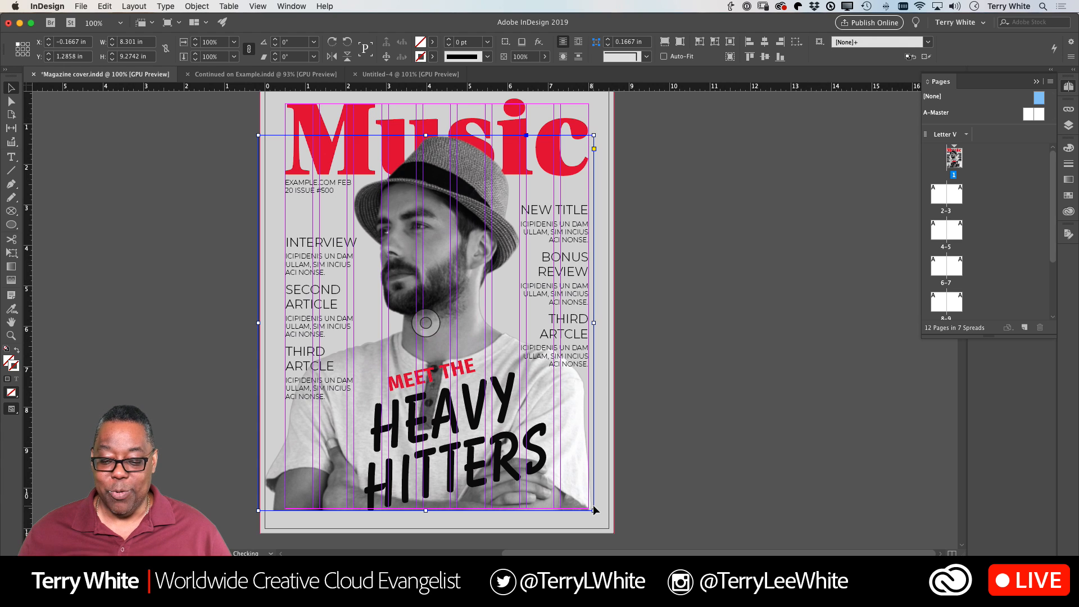
pyautogui.moveTo(426, 510); pyautogui.dragTo(425, 533)
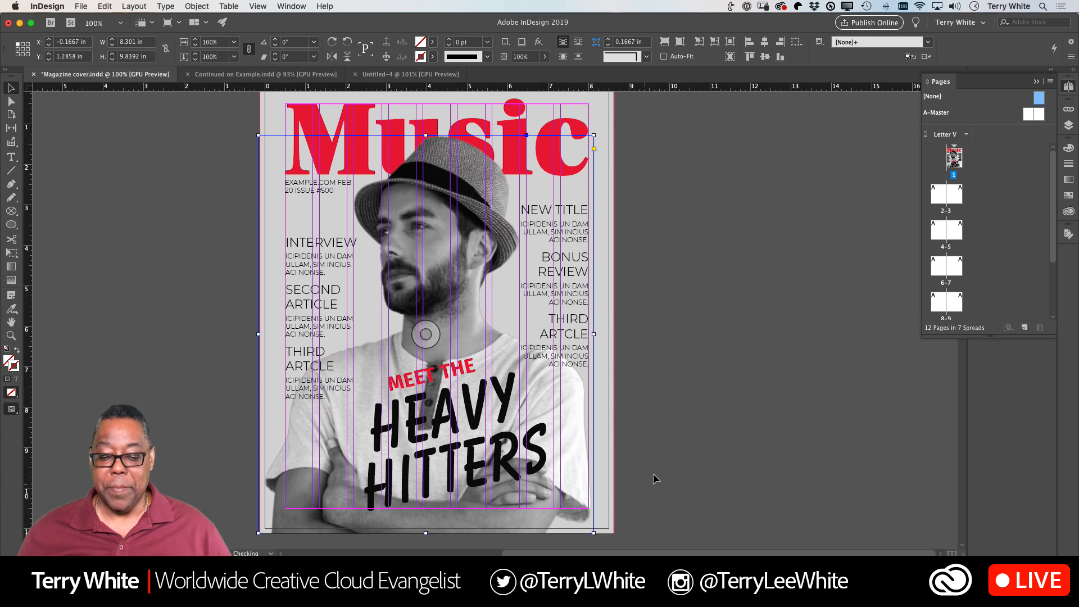
pyautogui.click(709, 406)
# - On the left page of A-Master, insert "My Great magazine - " before the page number marker in the footer
pyautogui.scroll(-10, 681, 387)
pyautogui.scroll(-10, 681, 388)
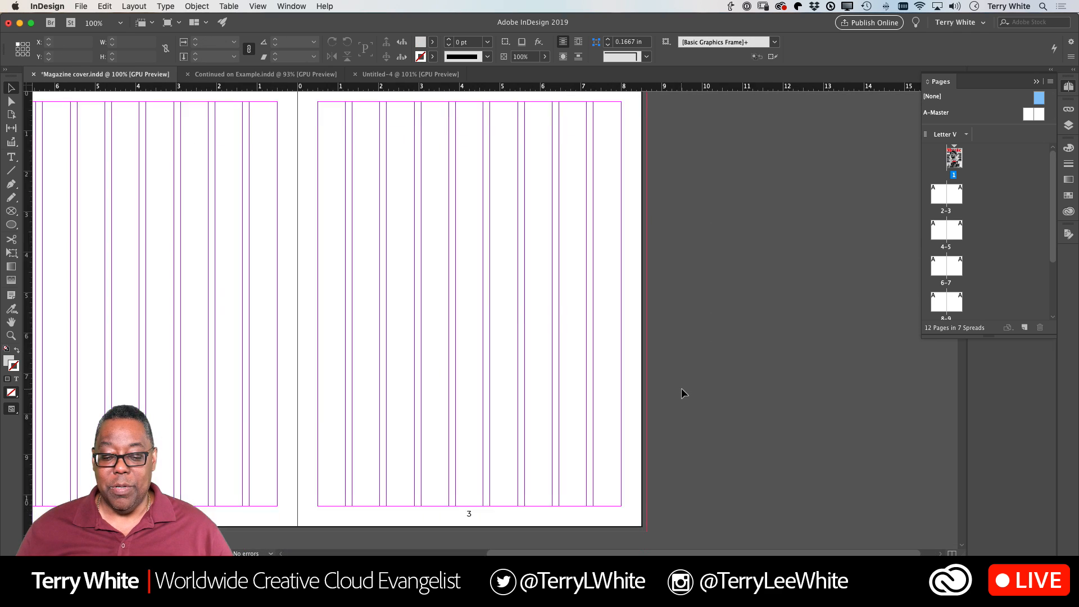
pyautogui.scroll(7, 681, 387)
pyautogui.hscroll(-3, 681, 387)
pyautogui.scroll(-3, 681, 387)
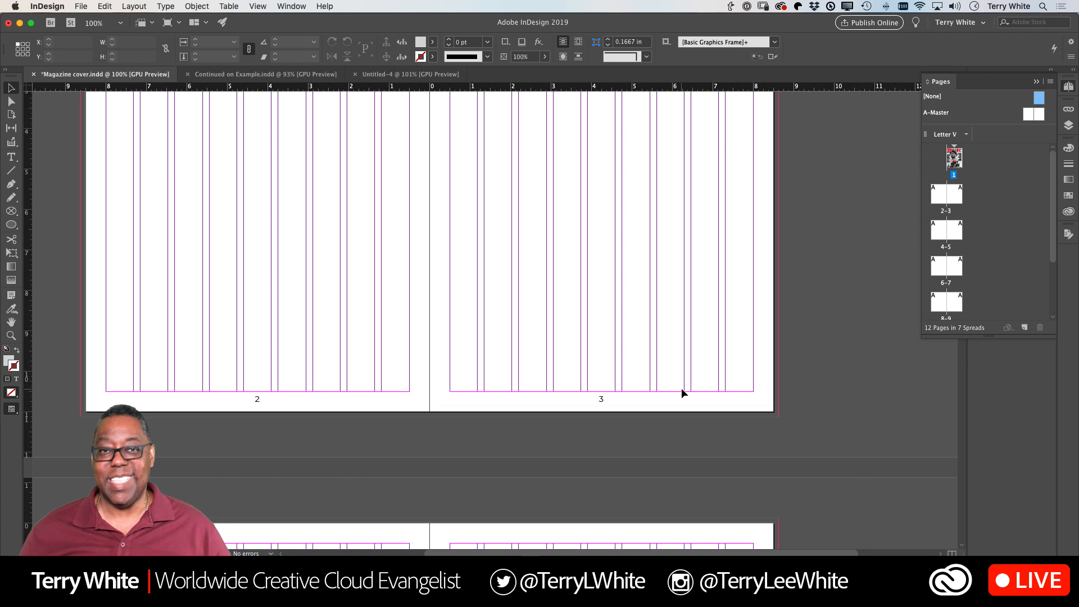
pyautogui.doubleClick(1027, 115)
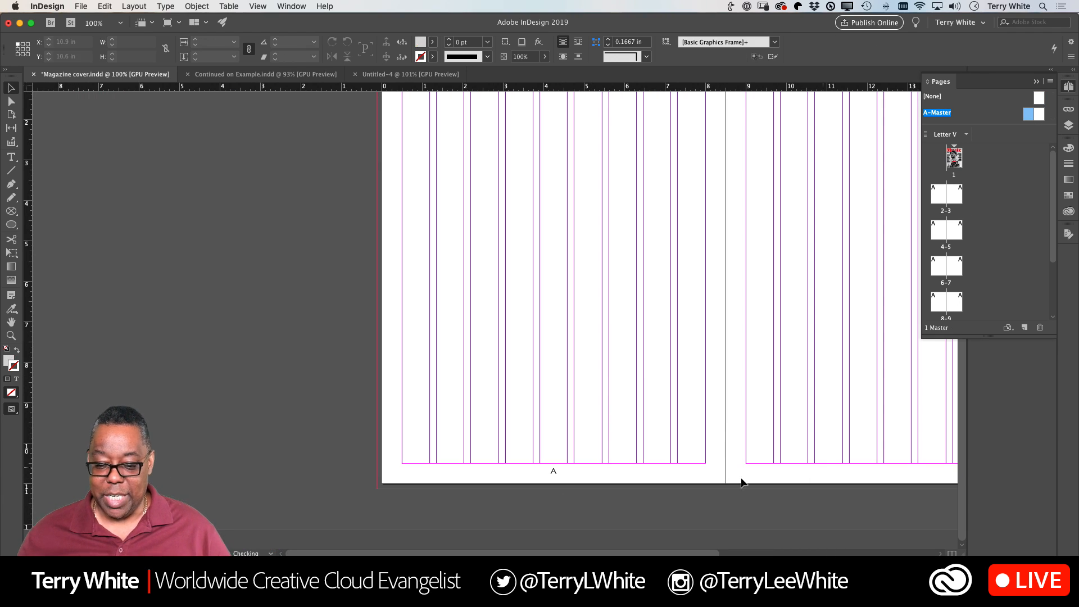
pyautogui.press('t')
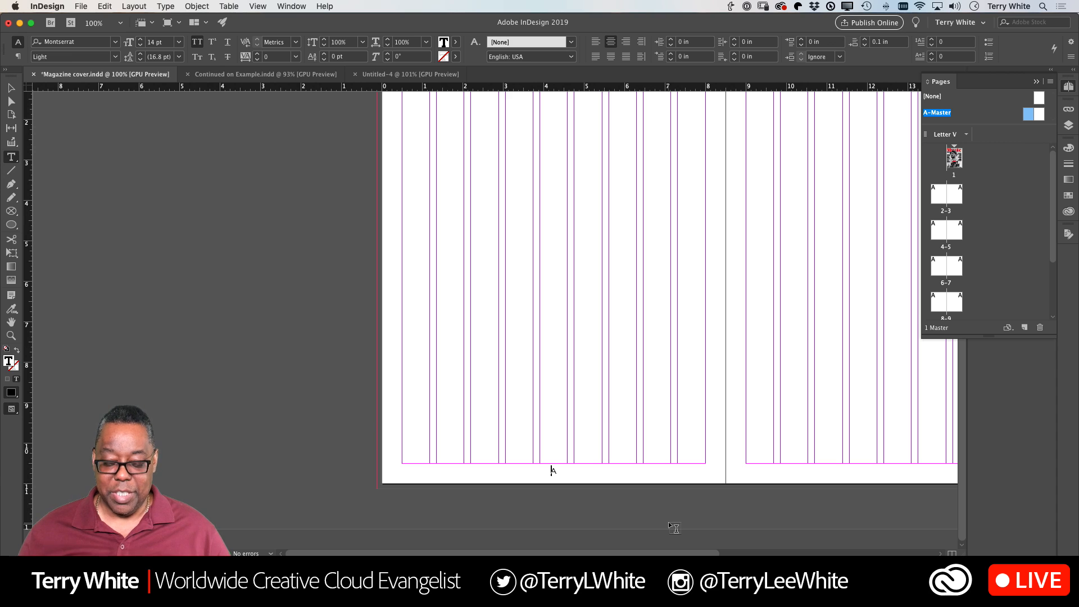
pyautogui.write('MY GREAT ')
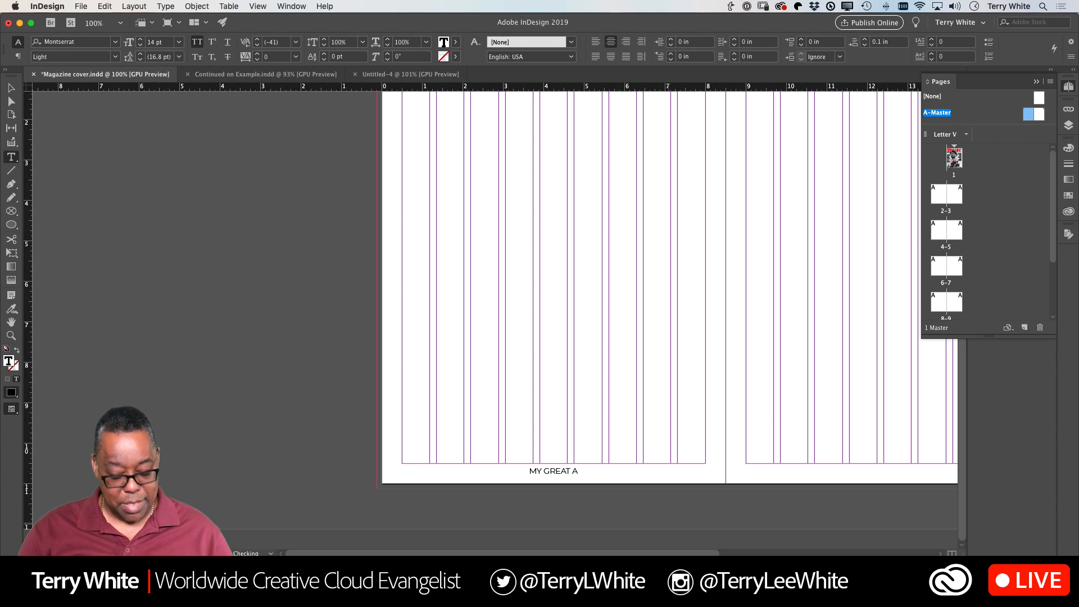
pyautogui.write('MAG')
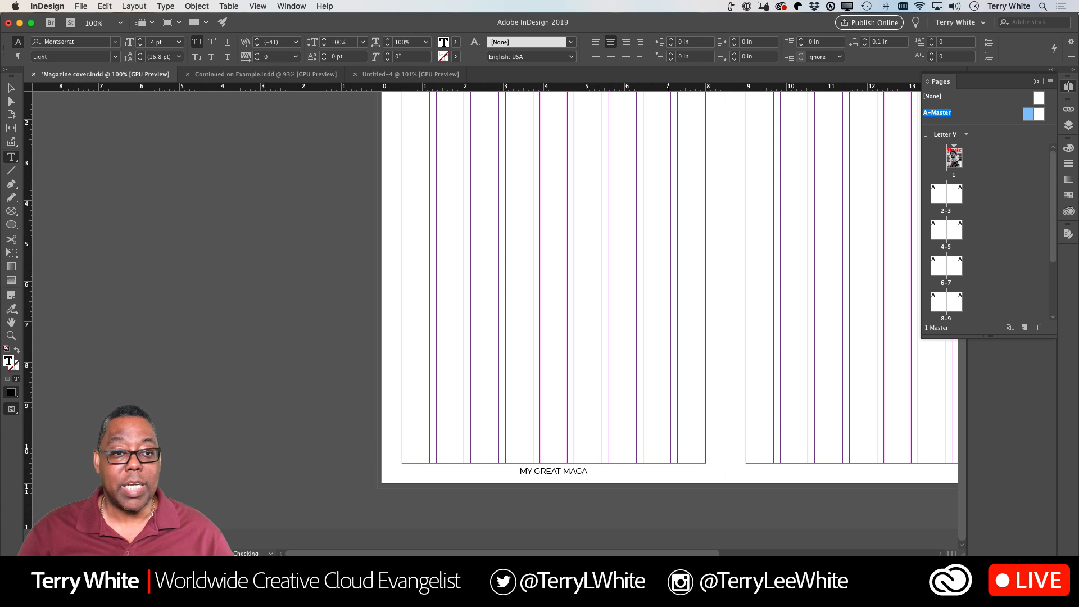
pyautogui.write('IZ')
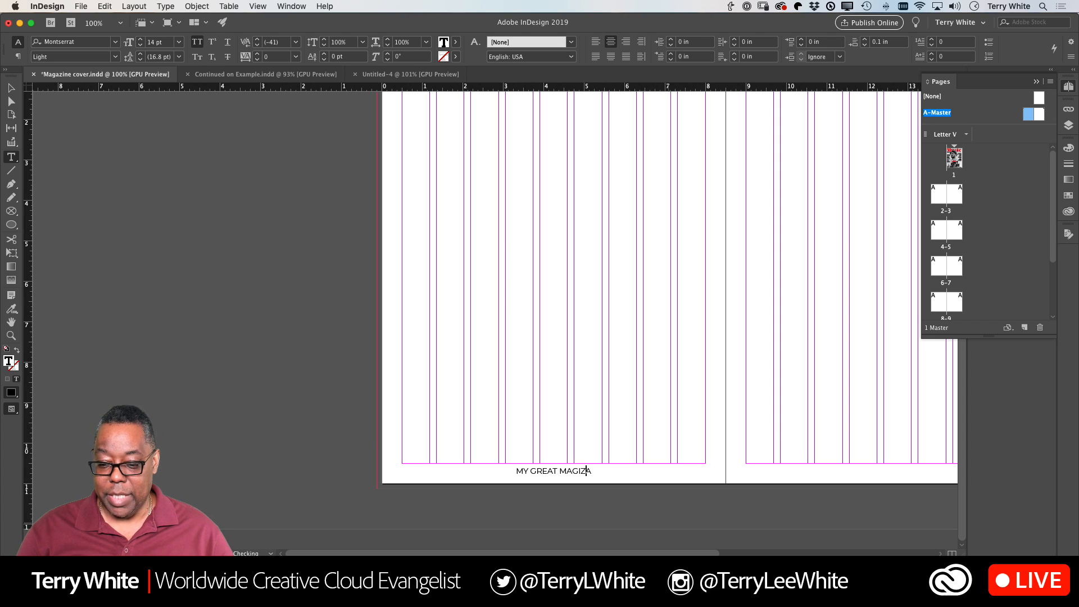
pyautogui.press('BackSpace')
pyautogui.press('BackSpace')
pyautogui.write('AZINE ')
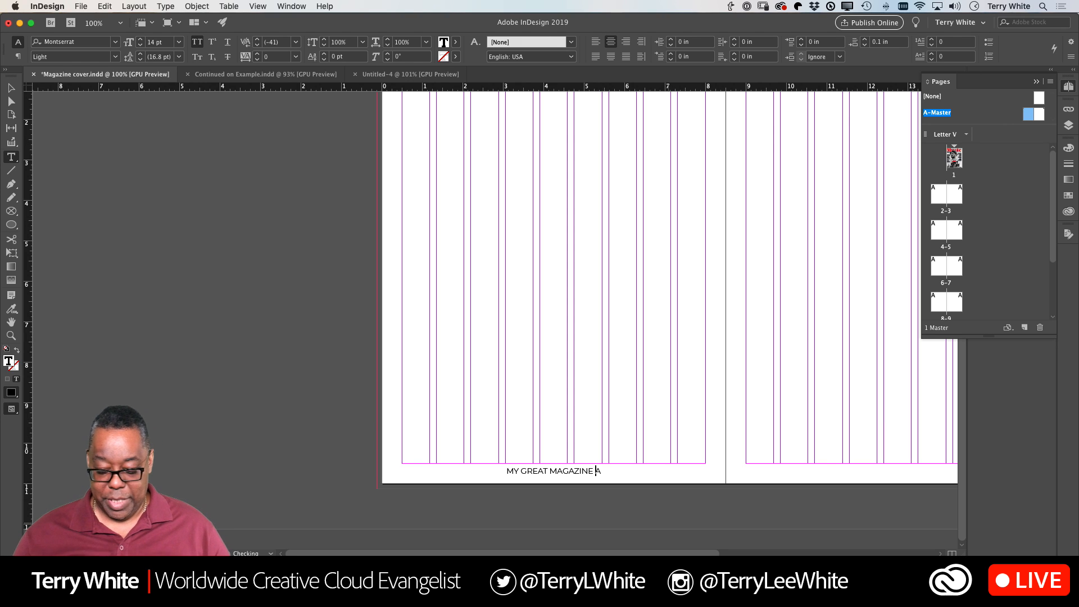
pyautogui.write('-')
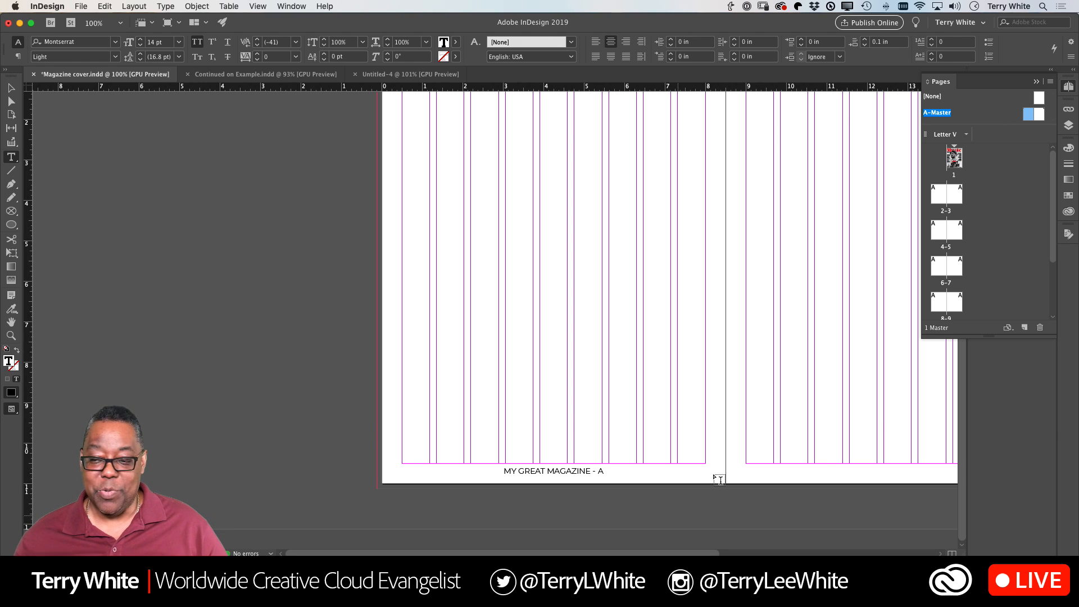
# - Duplicate the left master page's footer frame onto the right master page and check the footers on pages 2-3
pyautogui.click(13, 88)
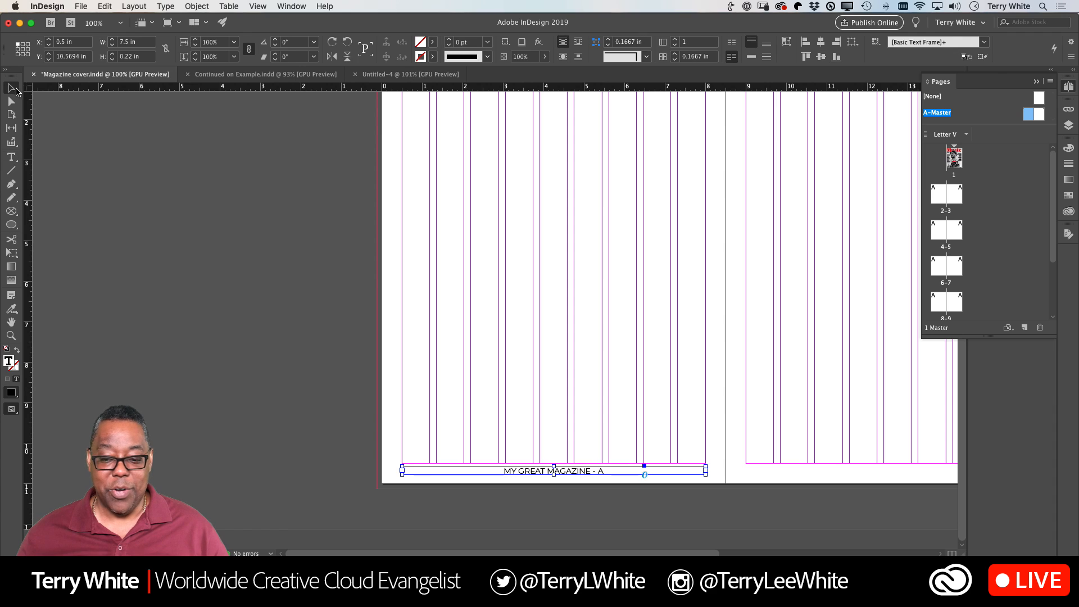
pyautogui.moveTo(580, 476); pyautogui.dragTo(924, 481)
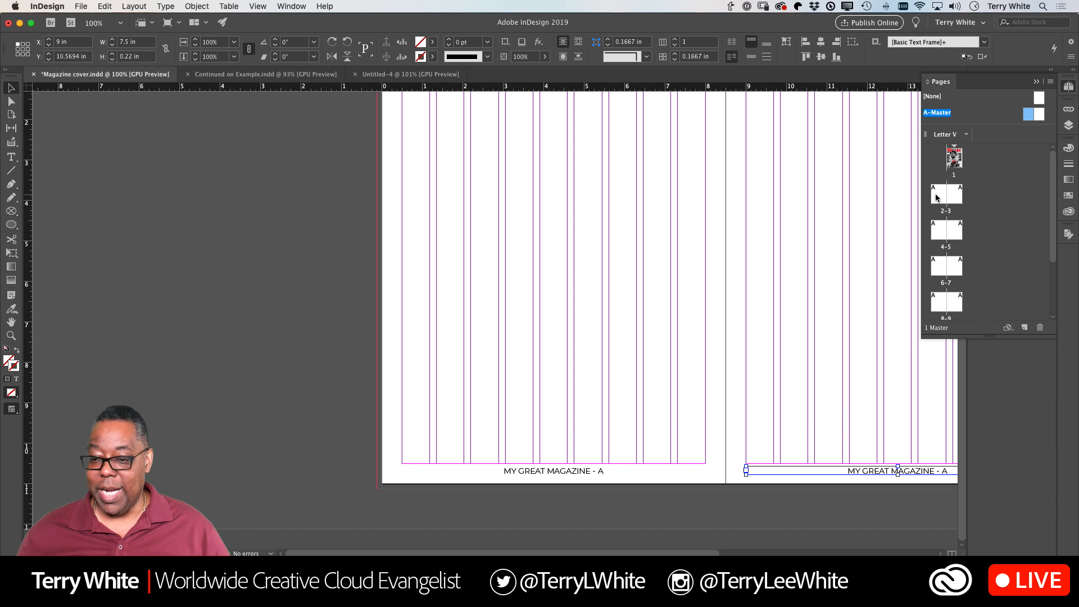
pyautogui.doubleClick(939, 194)
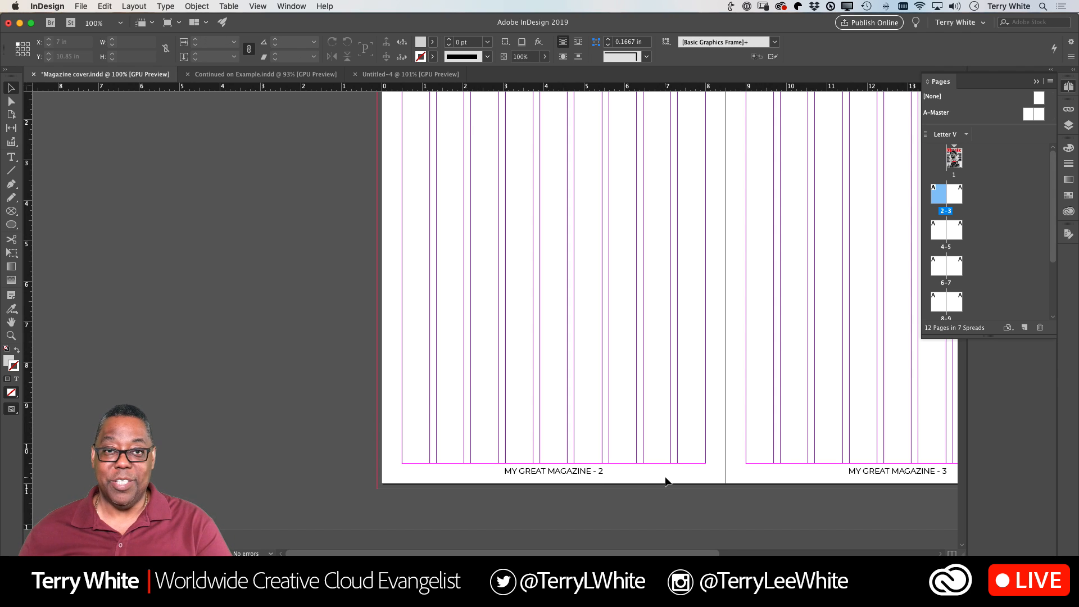
# - Format the footer text on A-Master's left page in Abolition at 10 pt with All Caps turned off
pyautogui.doubleClick(1033, 115)
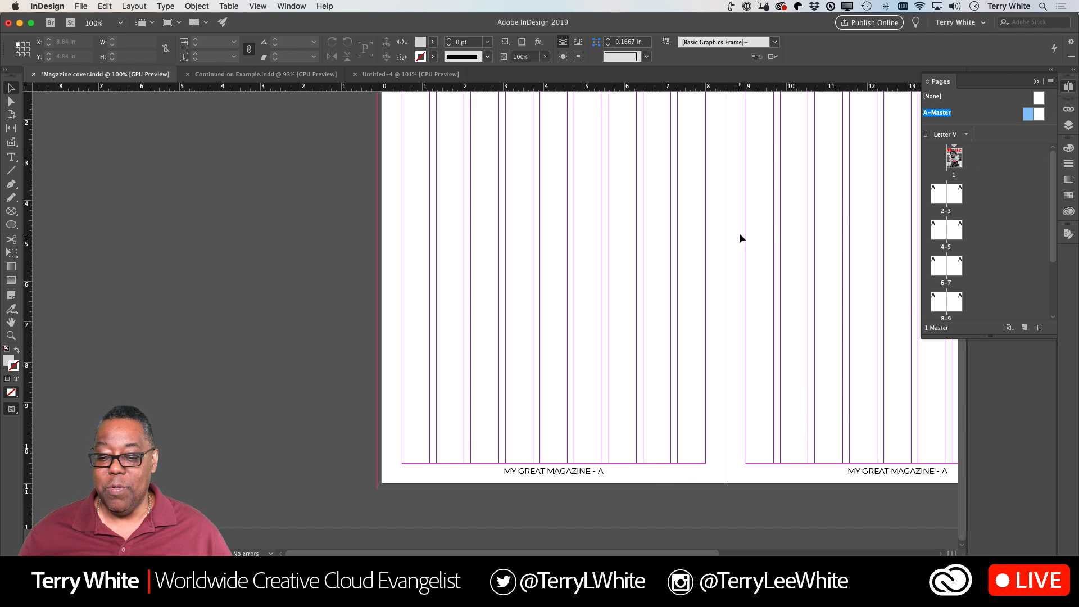
pyautogui.click(556, 476)
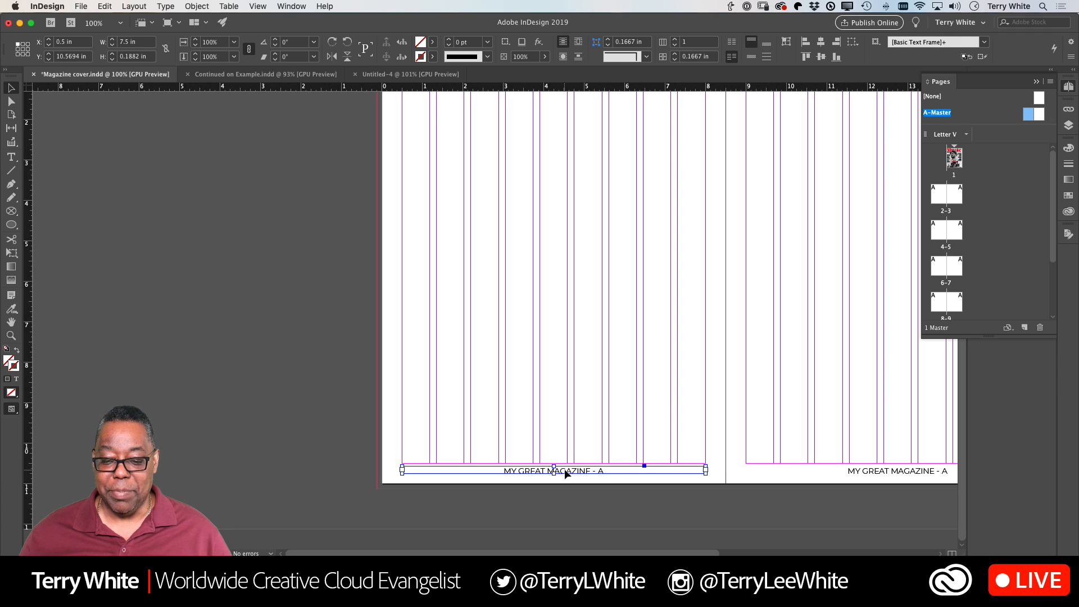
pyautogui.doubleClick(567, 475)
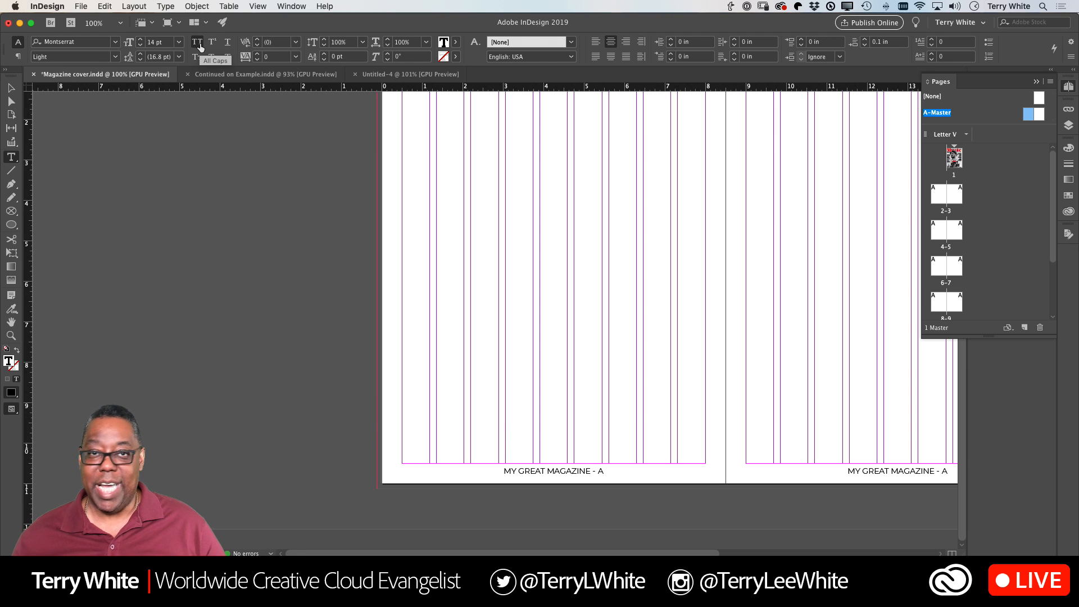
pyautogui.hscroll(5, 334, 152)
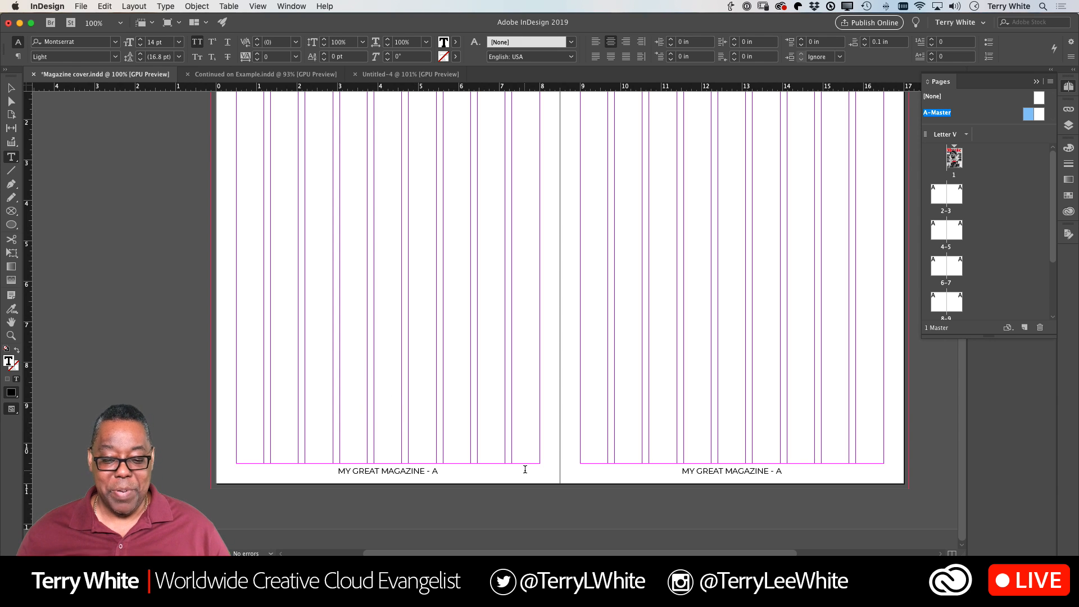
pyautogui.tripleClick(477, 465)
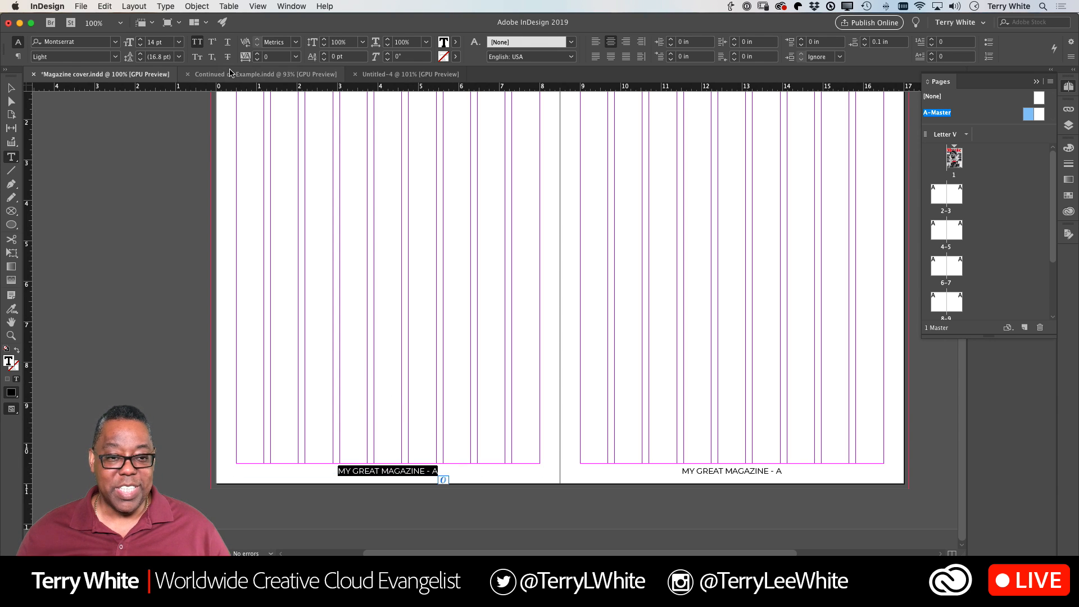
pyautogui.click(196, 43)
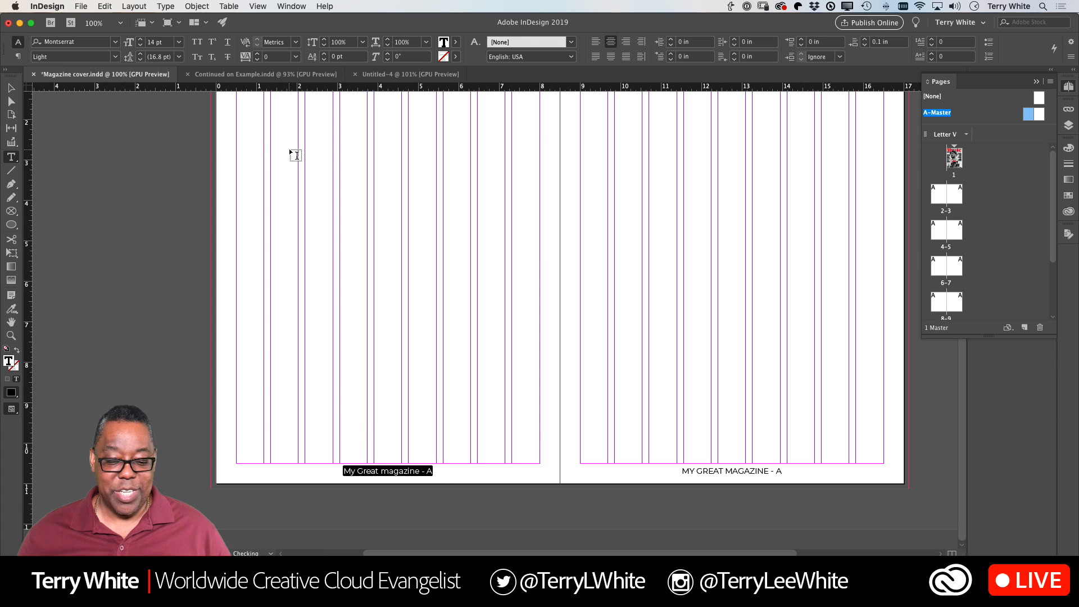
pyautogui.click(177, 42)
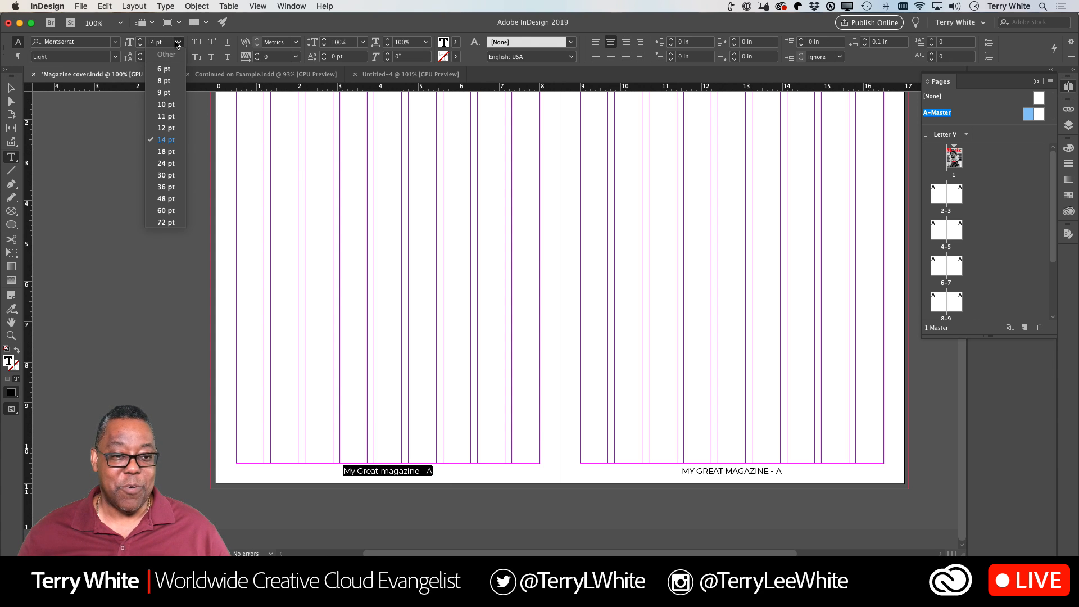
pyautogui.click(171, 107)
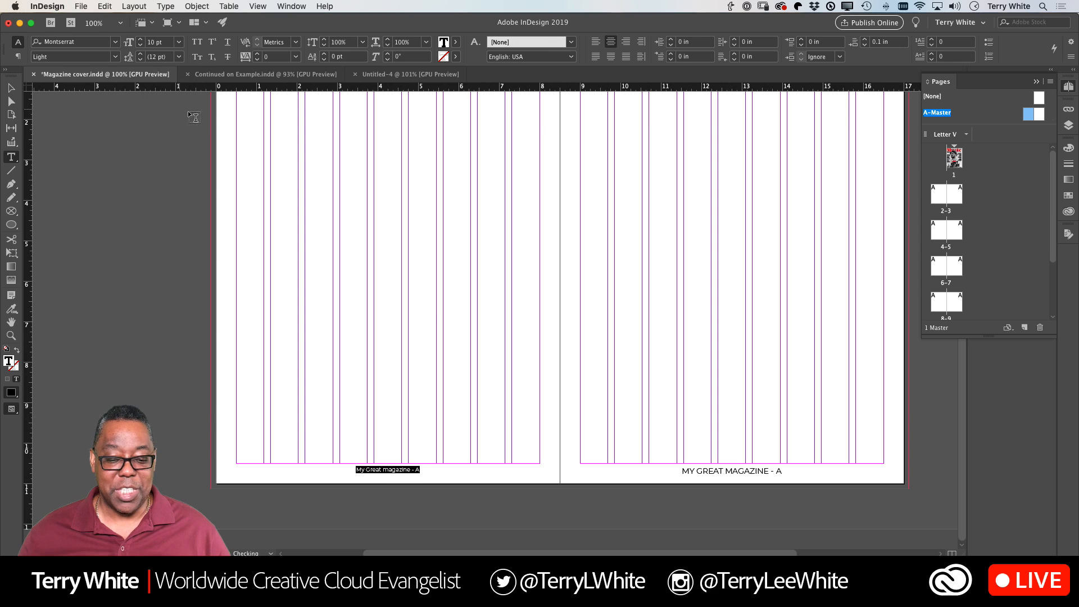
pyautogui.click(116, 42)
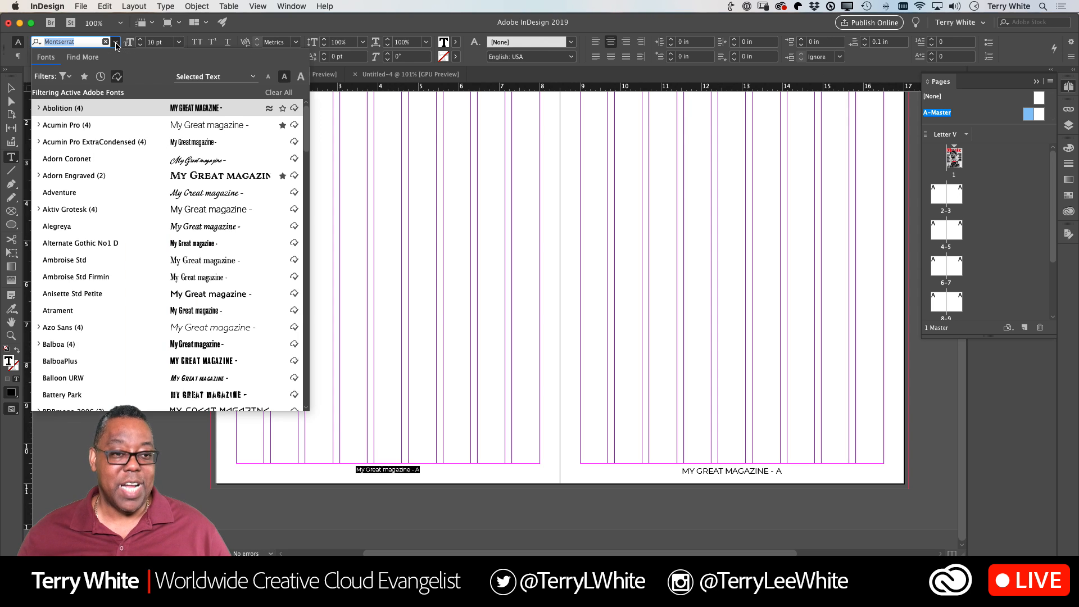
pyautogui.click(126, 113)
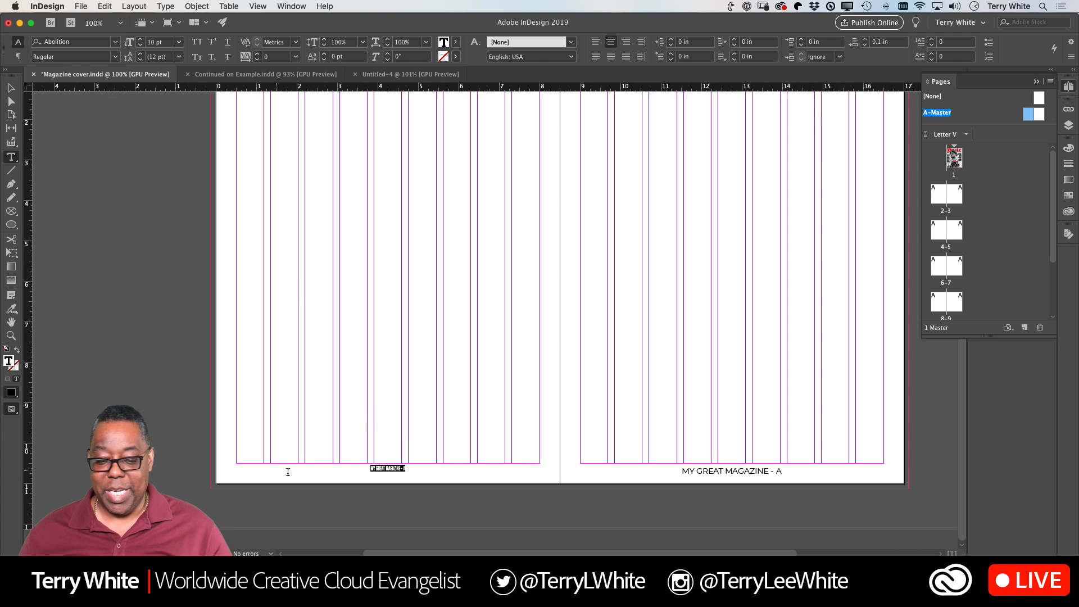
# - Delete the footer text frames from both pages of the A-Master spread
pyautogui.scroll(5, 460, 456)
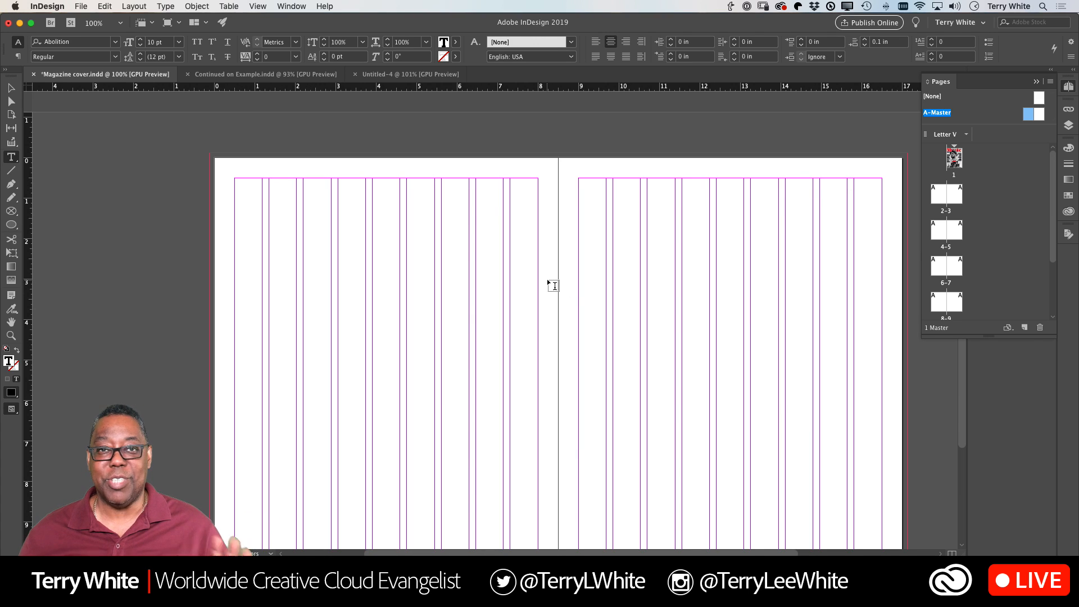
pyautogui.scroll(-5, 553, 286)
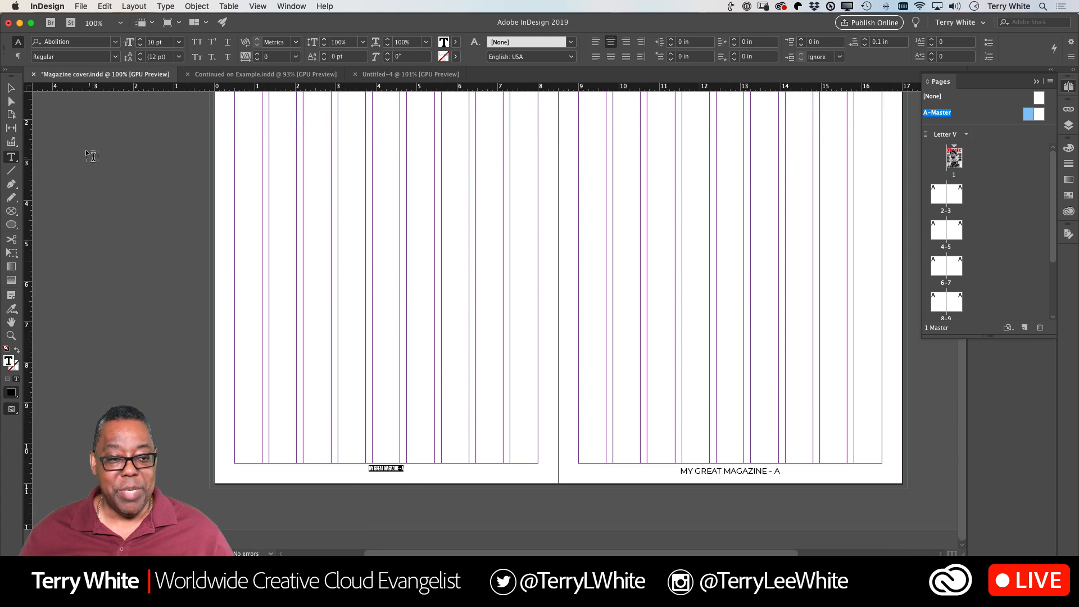
pyautogui.scroll(1, 58, 147)
pyautogui.click(11, 87)
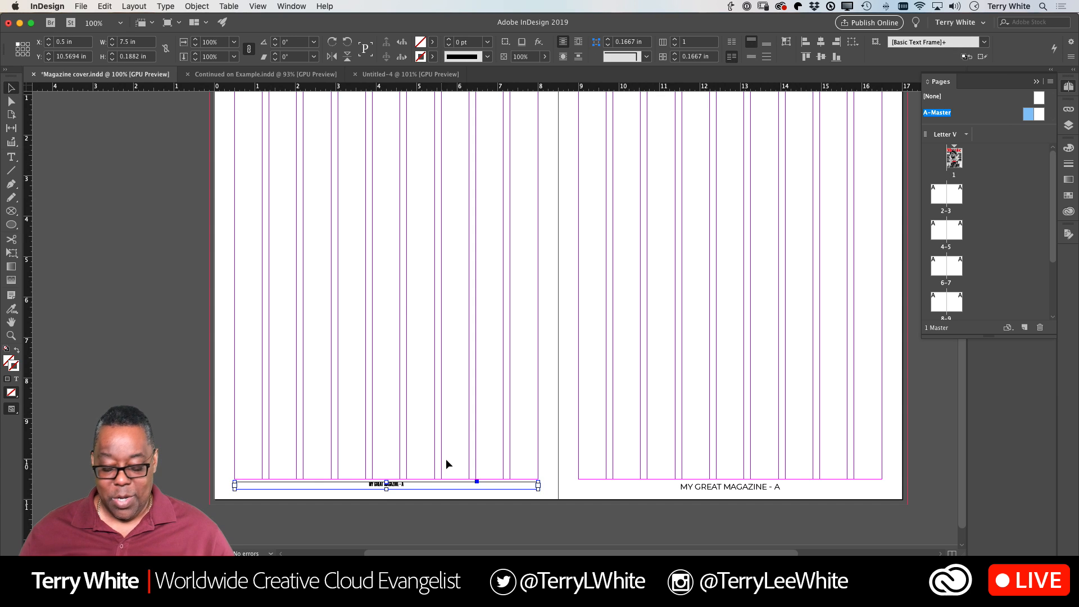
pyautogui.press('Delete')
pyautogui.click(742, 489)
pyautogui.press('Delete')
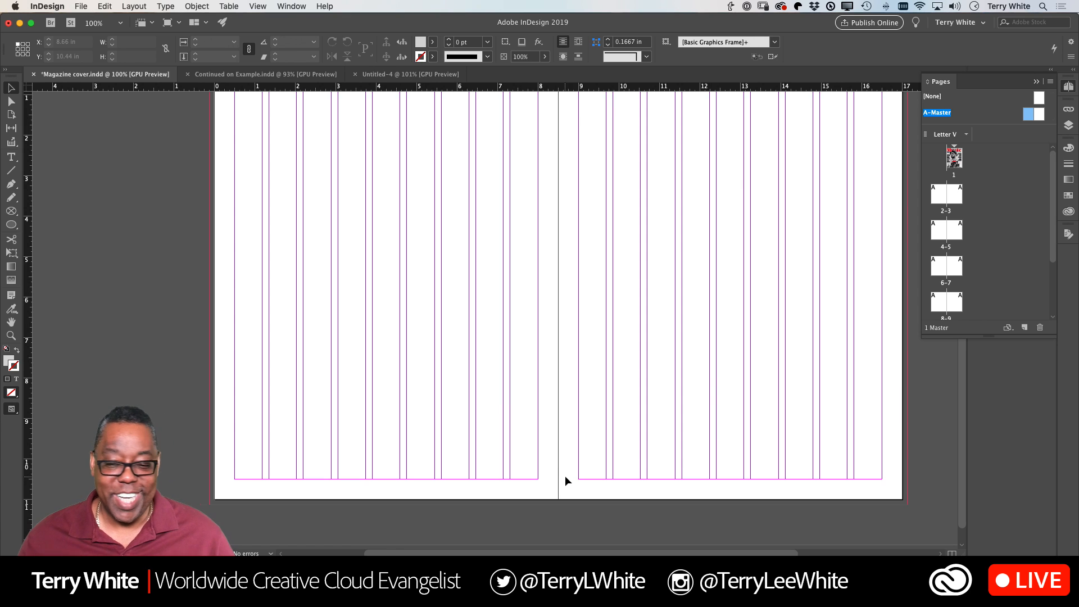
# - Draw a circular frame 0.8 in wide in the left master page's bottom outer corner and place the text cursor inside it
pyautogui.hscroll(5, 565, 478)
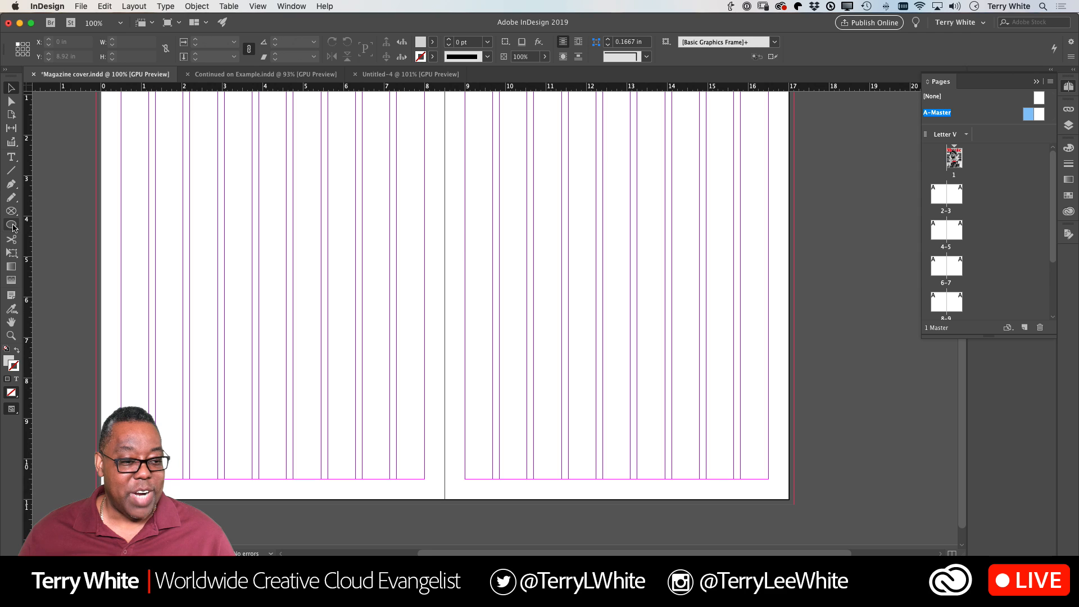
pyautogui.click(10, 212)
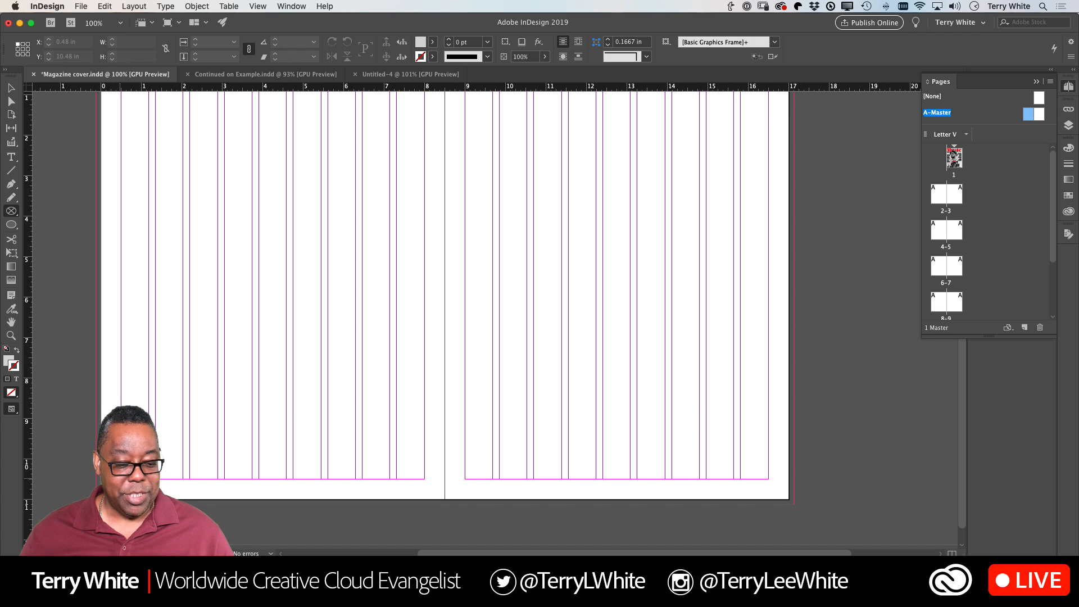
pyautogui.moveTo(122, 481); pyautogui.dragTo(165, 464)
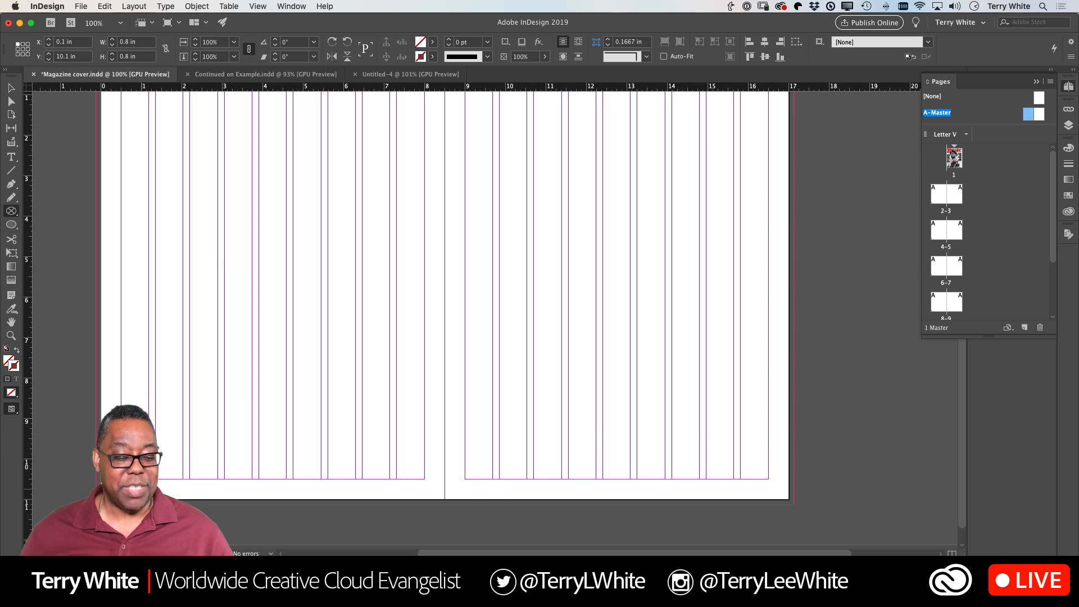
pyautogui.press('t')
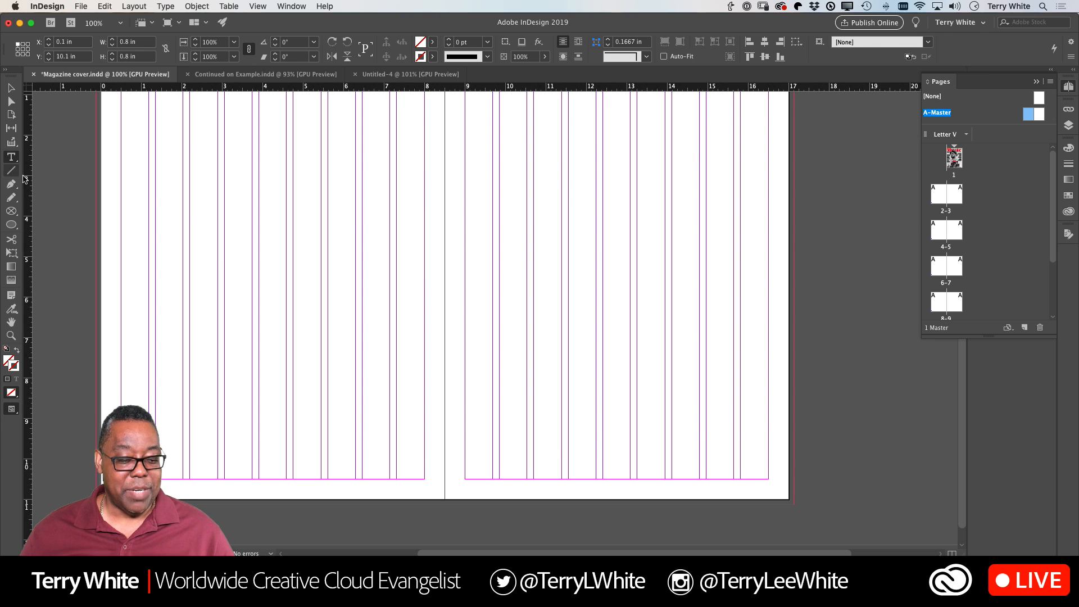
pyautogui.click(117, 481)
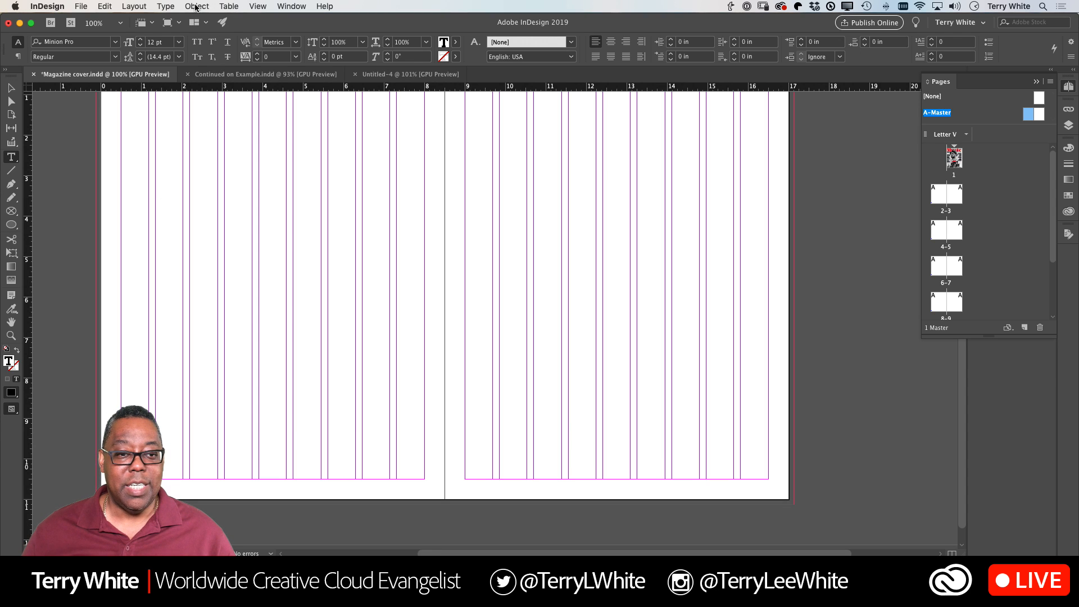
pyautogui.click(157, 6)
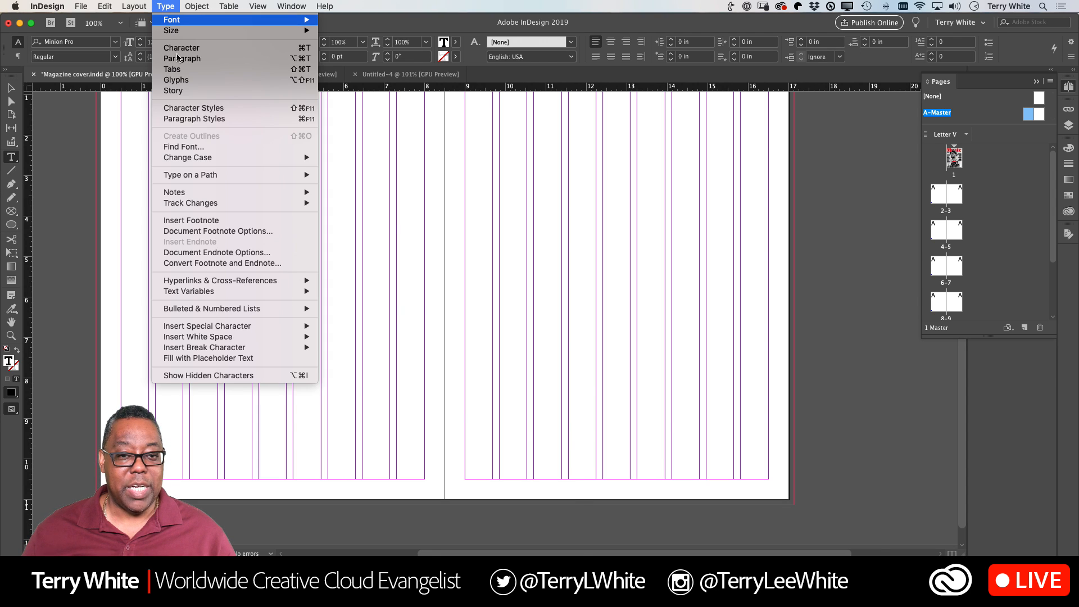
pyautogui.click(166, 7)
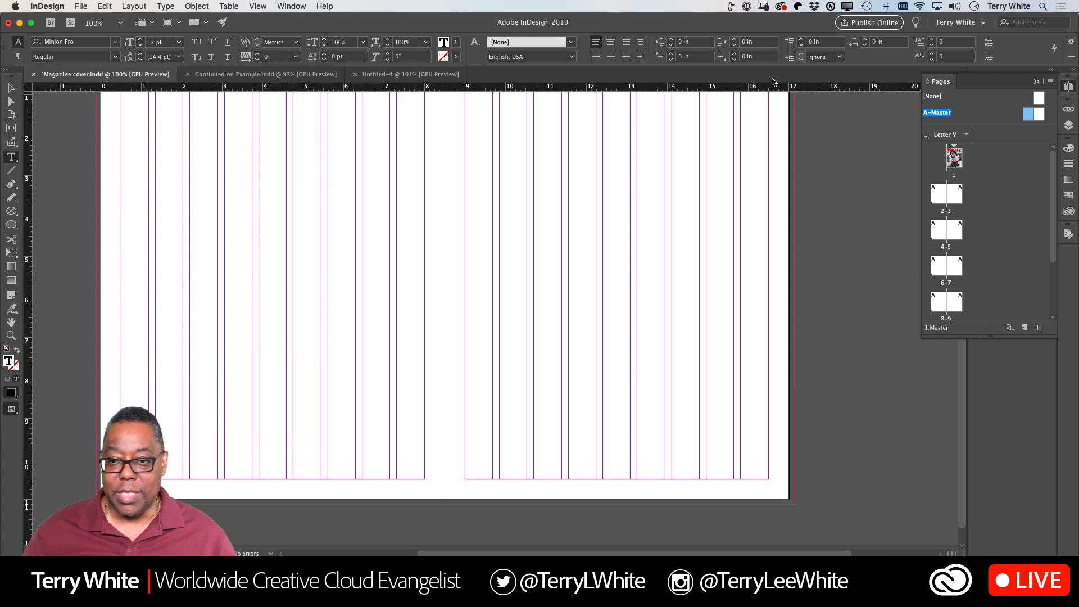
# - Center the text horizontally and vertically inside the circular frame on the left master page
pyautogui.click(610, 42)
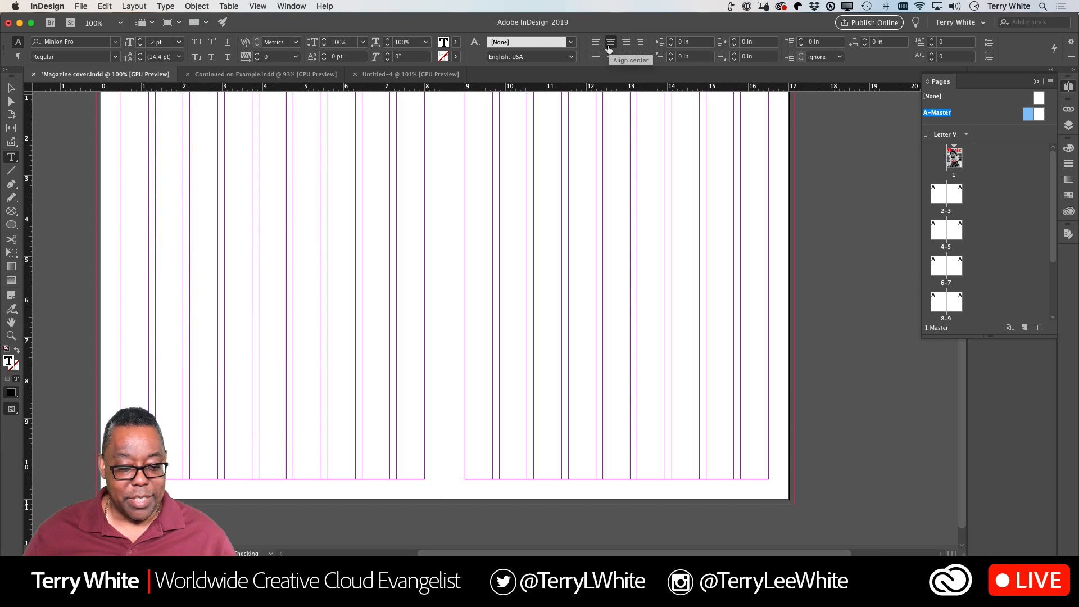
pyautogui.click(166, 6)
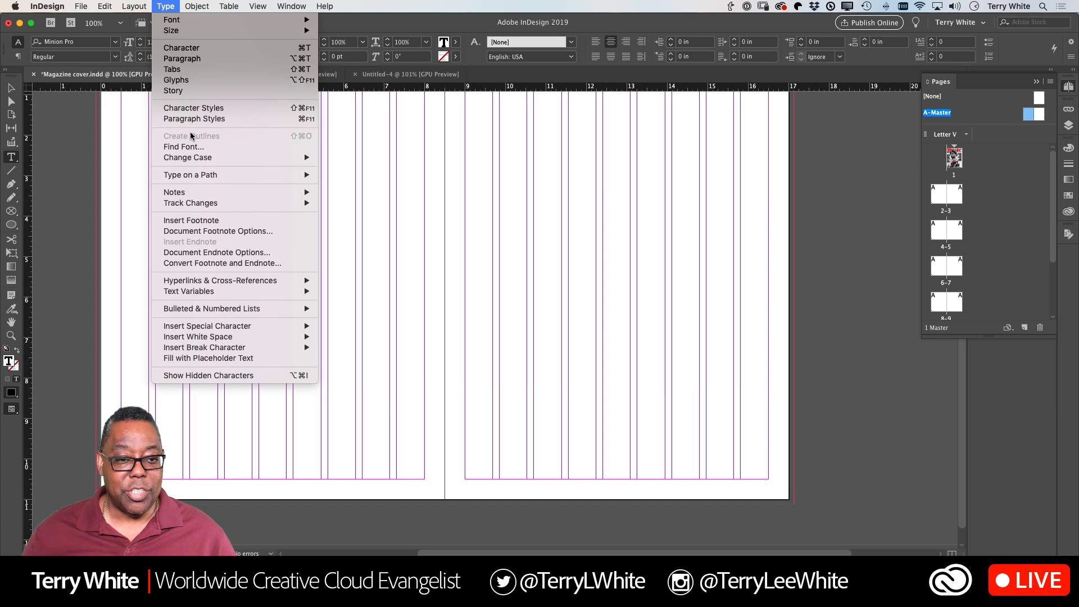
pyautogui.moveTo(191, 6)
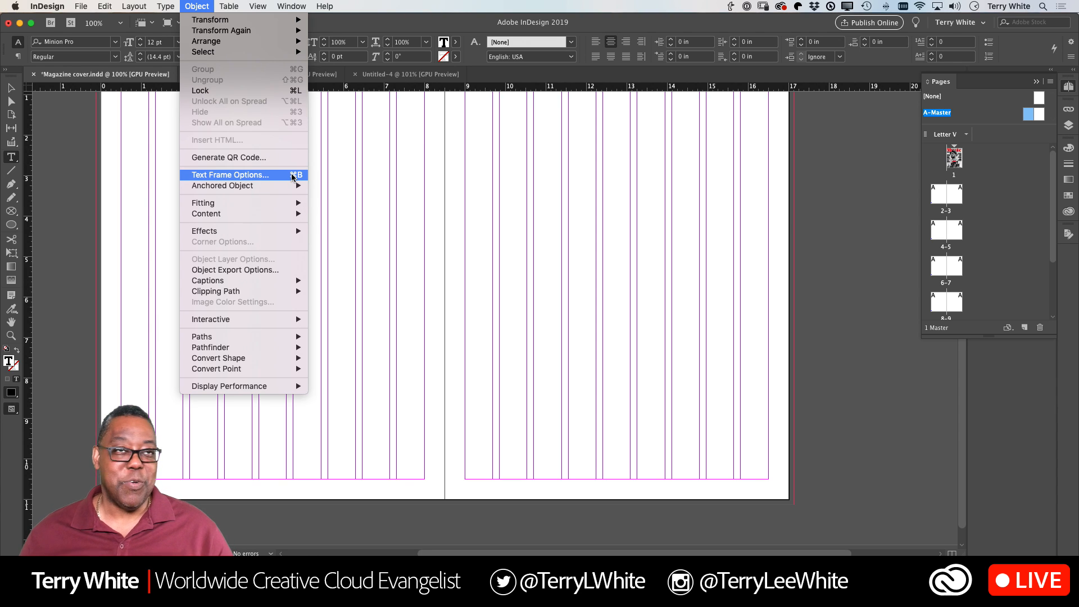
pyautogui.click(236, 175)
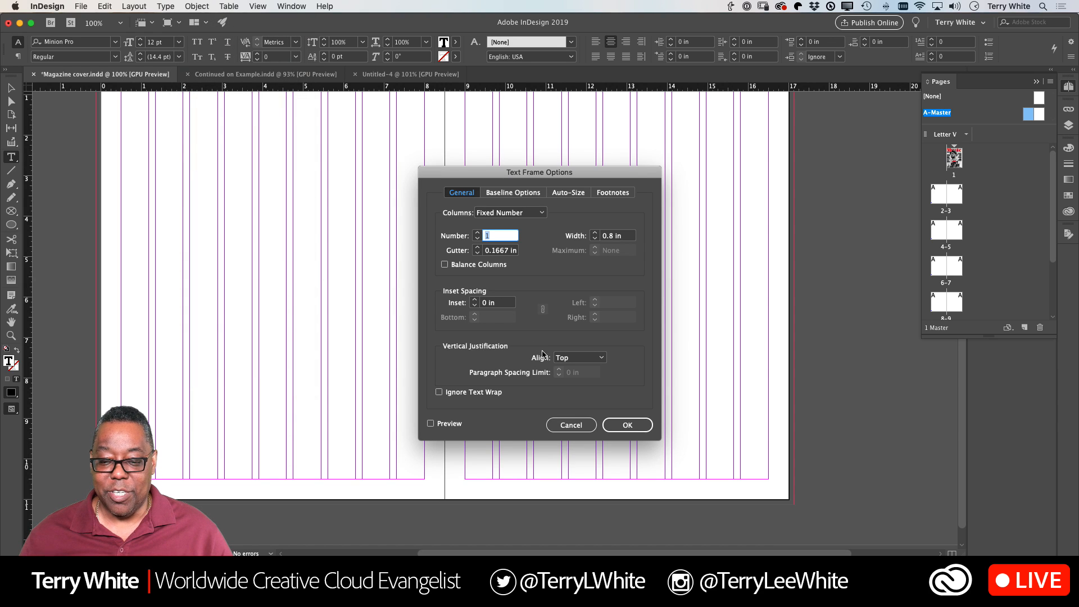
pyautogui.click(581, 358)
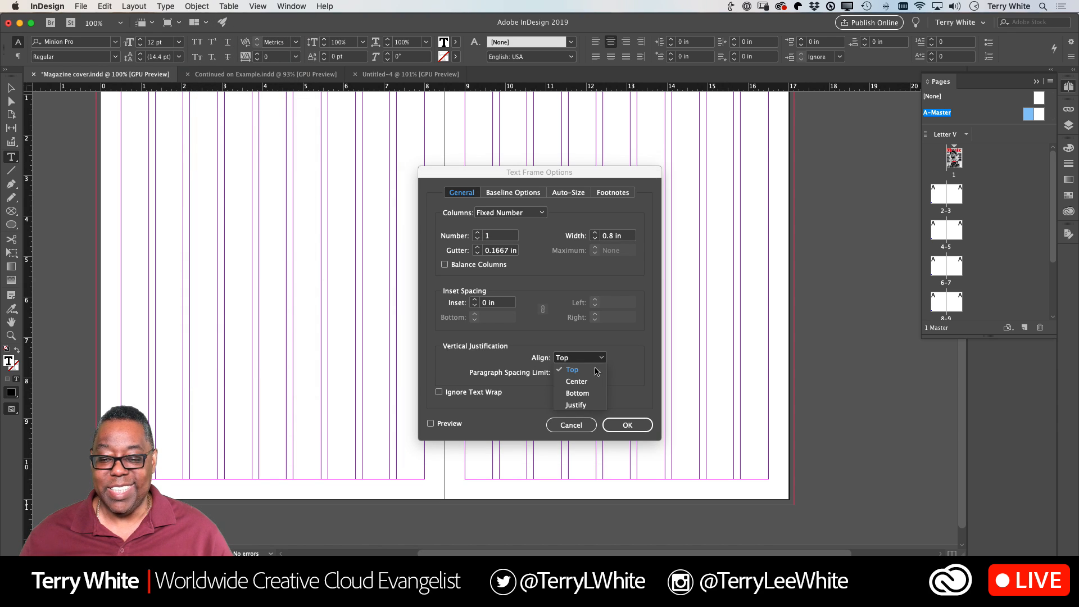
pyautogui.click(577, 382)
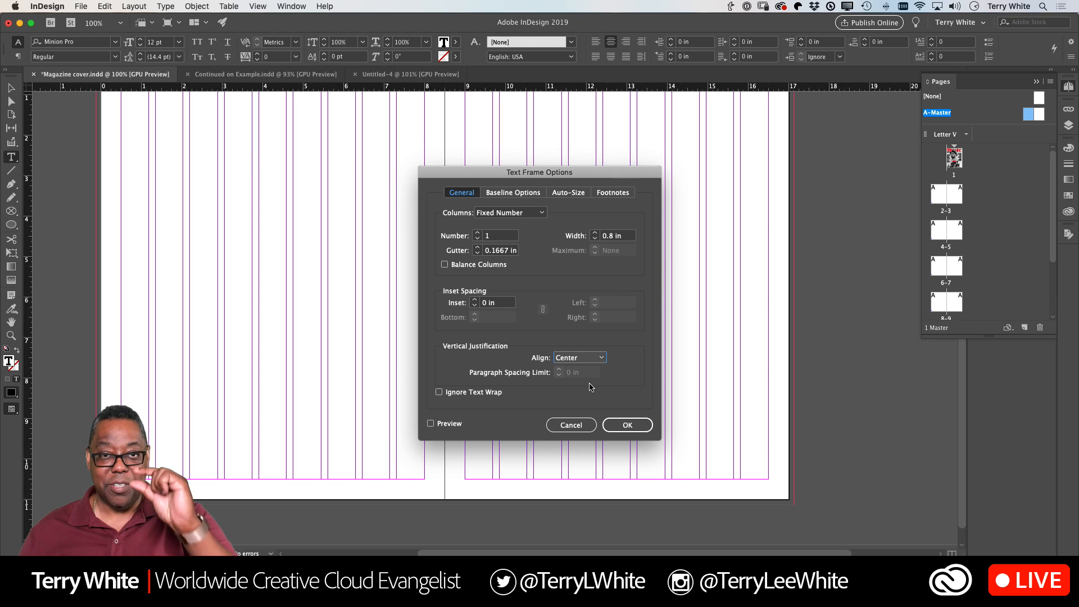
pyautogui.click(620, 425)
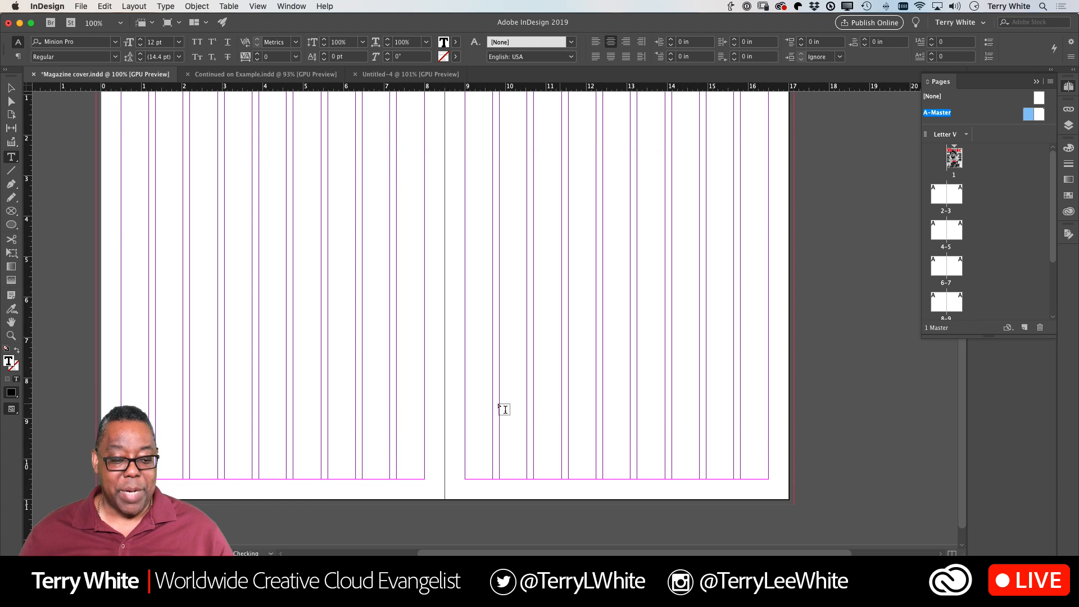
pyautogui.click(10, 89)
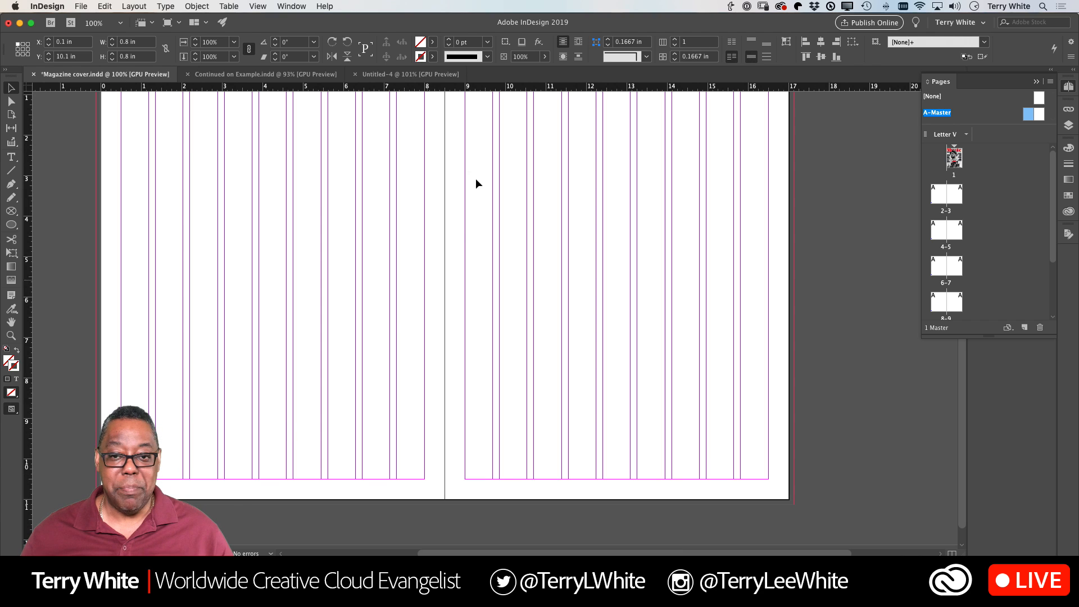
pyautogui.click(432, 43)
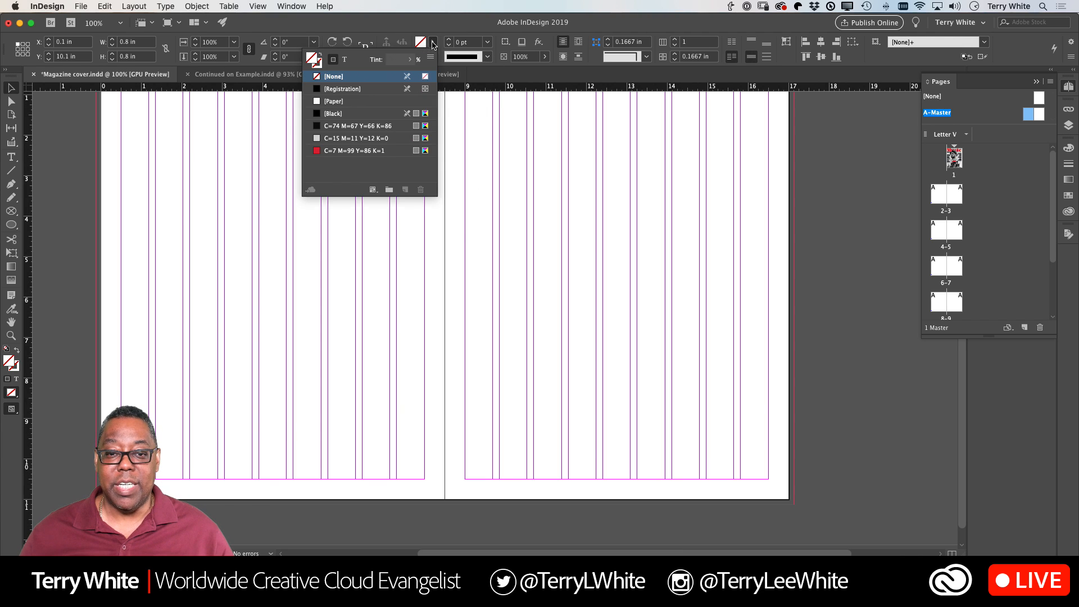
pyautogui.click(343, 151)
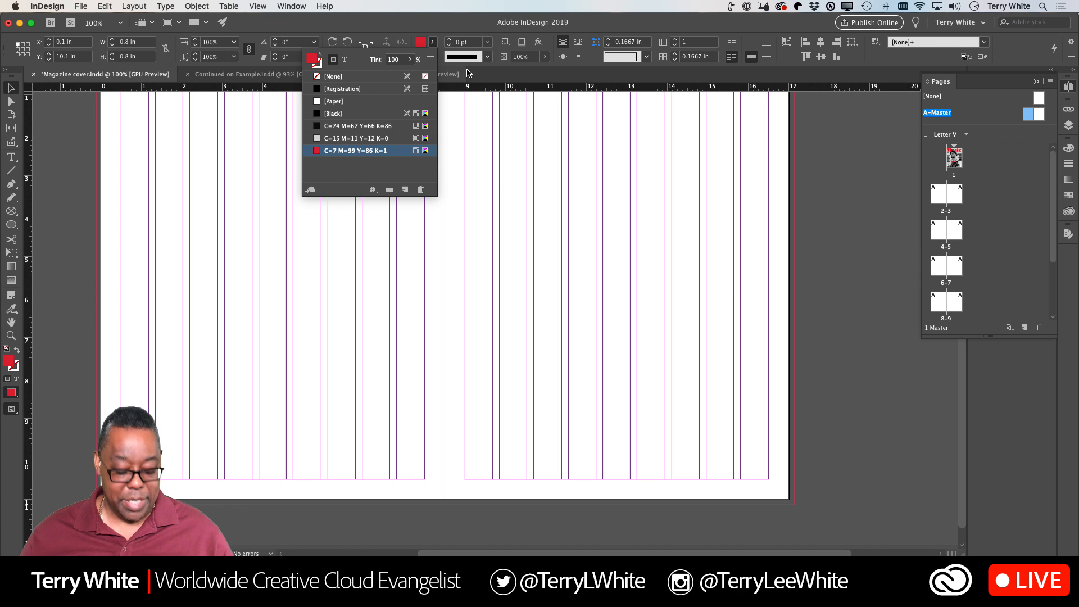
pyautogui.click(419, 43)
pyautogui.click(433, 43)
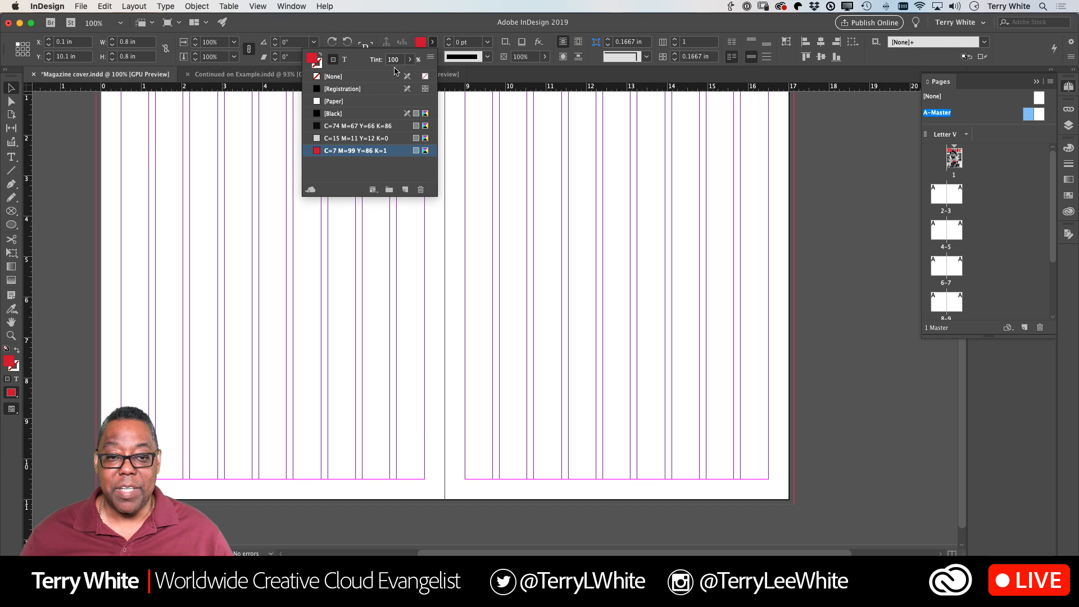
pyautogui.click(374, 74)
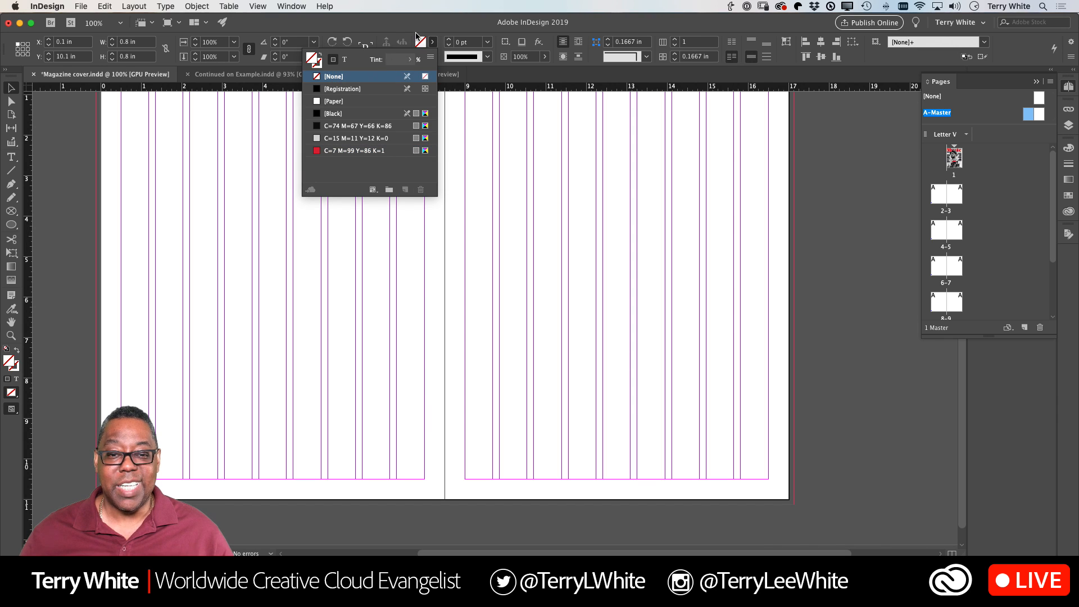
pyautogui.click(432, 42)
# - Give the circular frame a 0.5 pt stroke in the red swatch C=7 M=99 Y=86 K=1
pyautogui.click(432, 57)
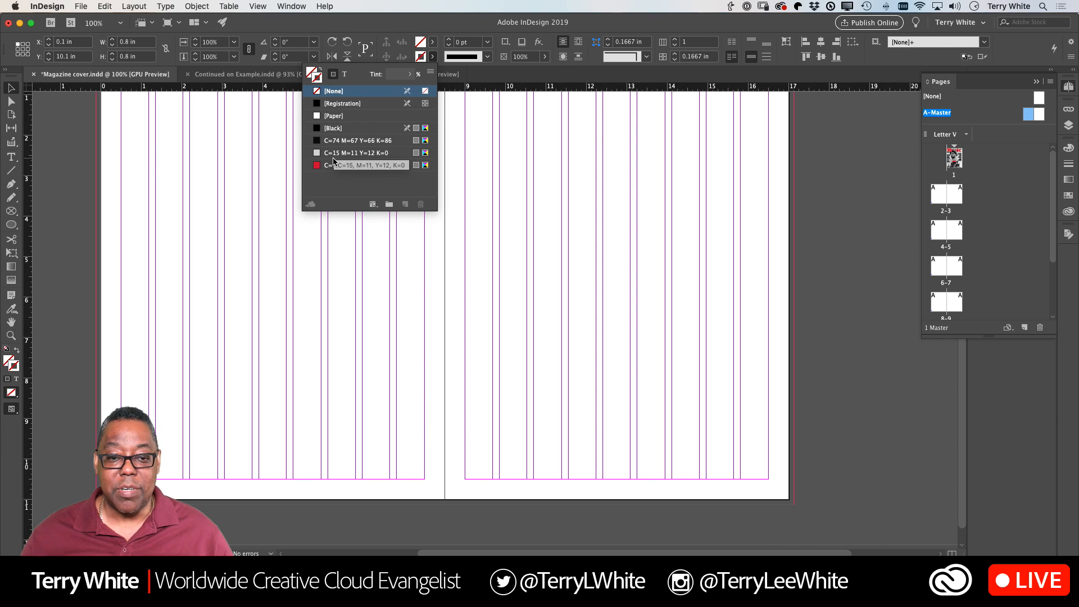
pyautogui.click(360, 165)
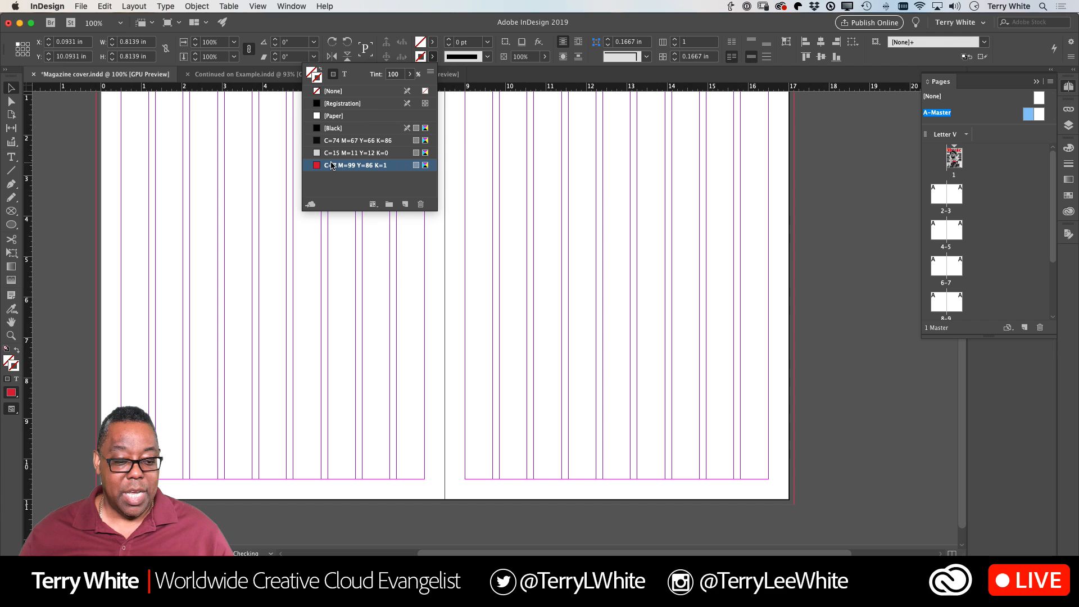
pyautogui.click(468, 42)
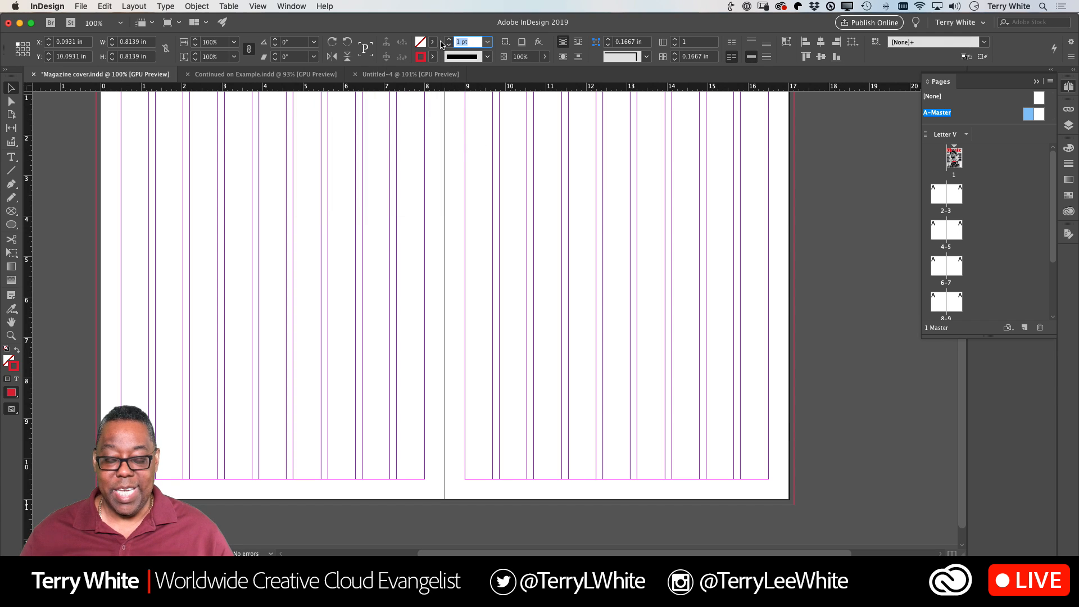
pyautogui.write('.5')
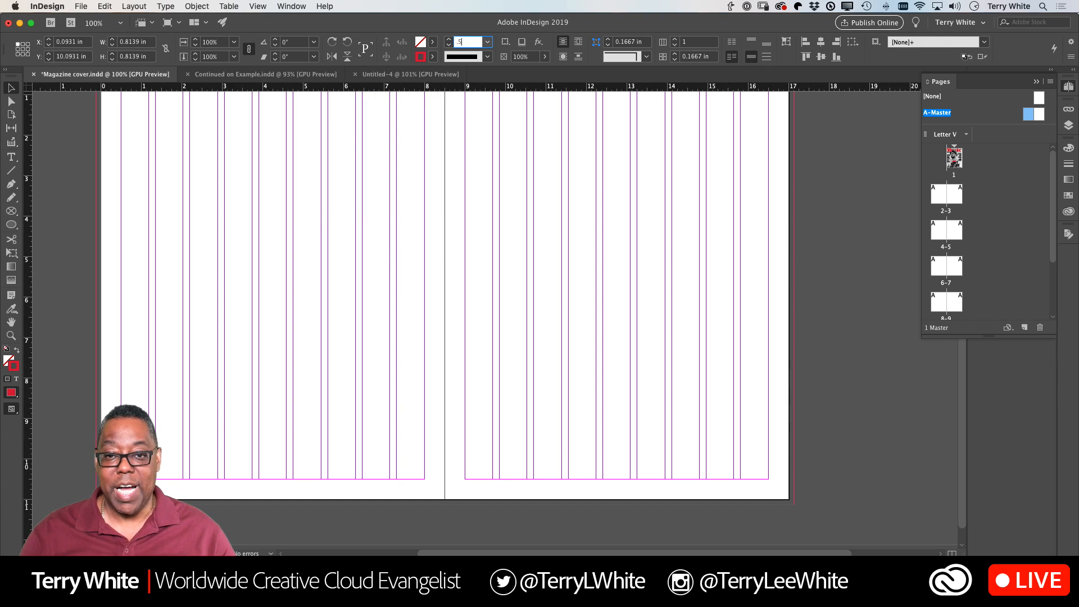
pyautogui.press('Return')
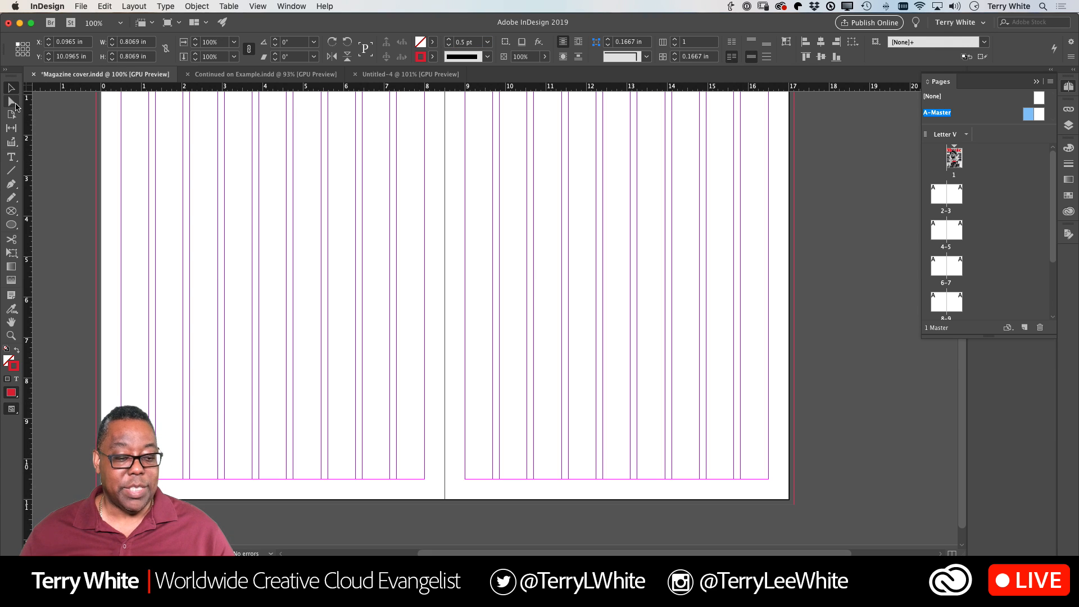
# - Insert a Current Page Number marker inside the circular frame on the left master page
pyautogui.press('t')
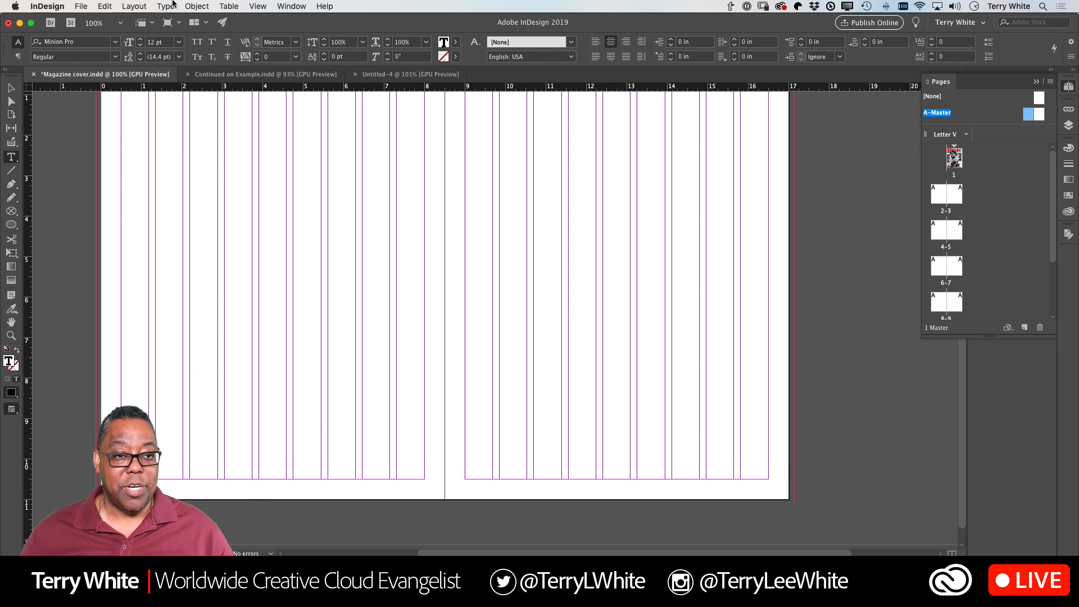
pyautogui.click(140, 6)
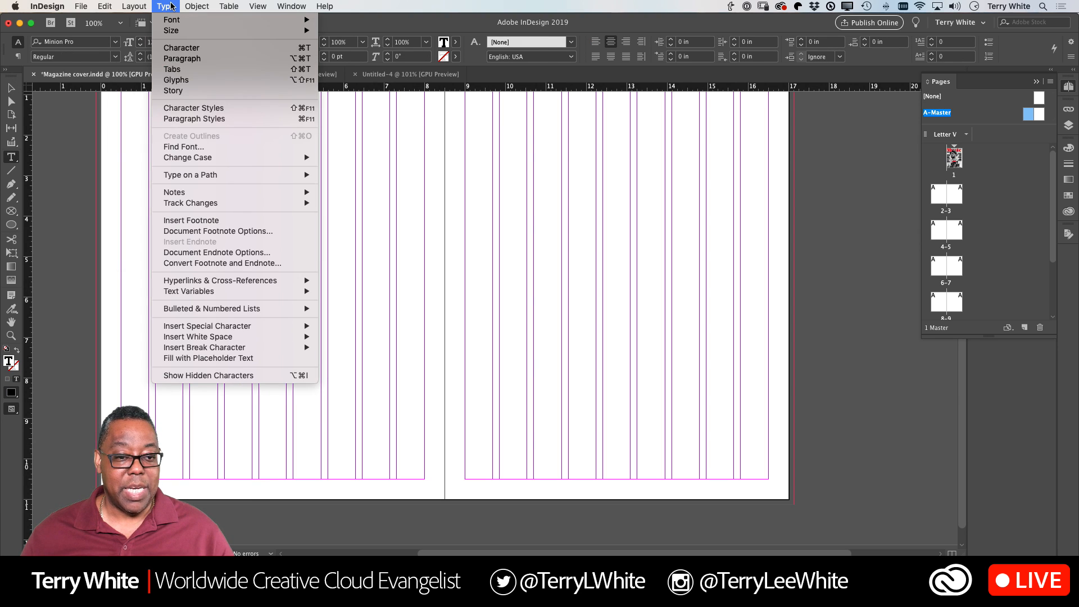
pyautogui.moveTo(220, 340)
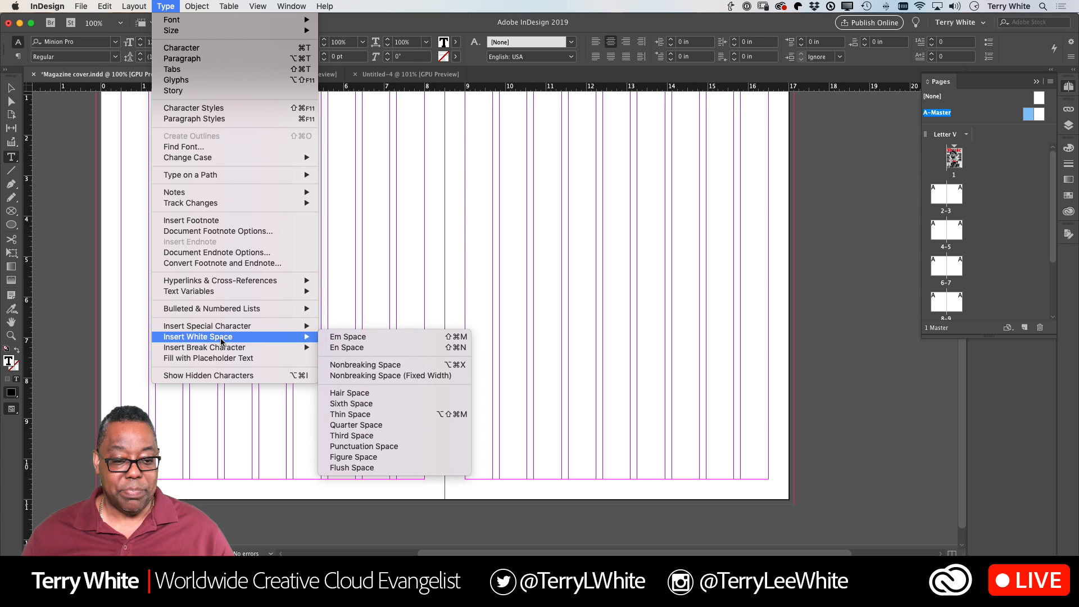
pyautogui.moveTo(352, 337)
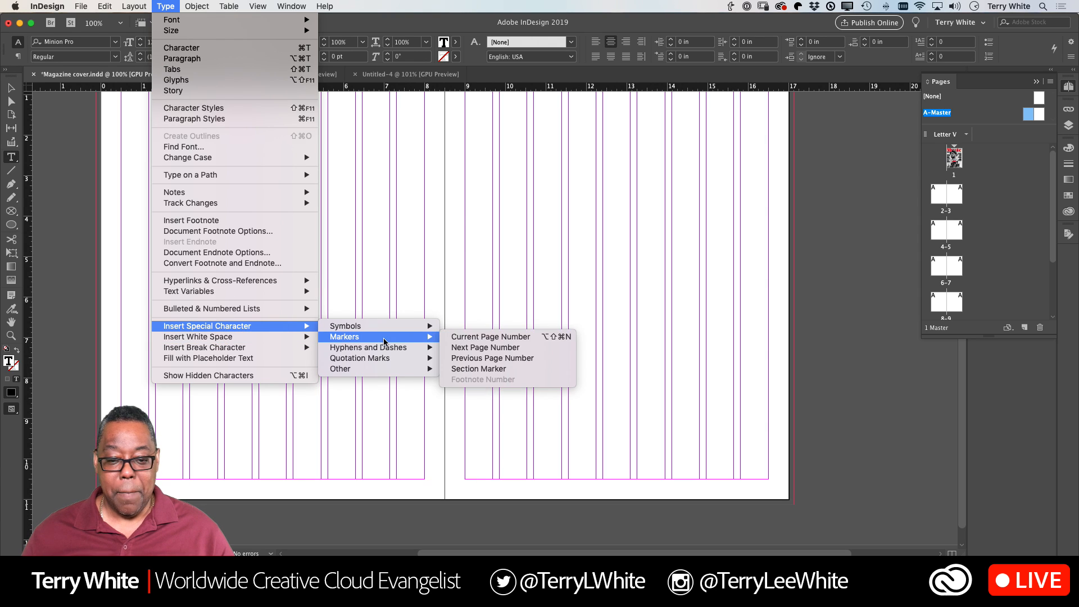
pyautogui.click(538, 337)
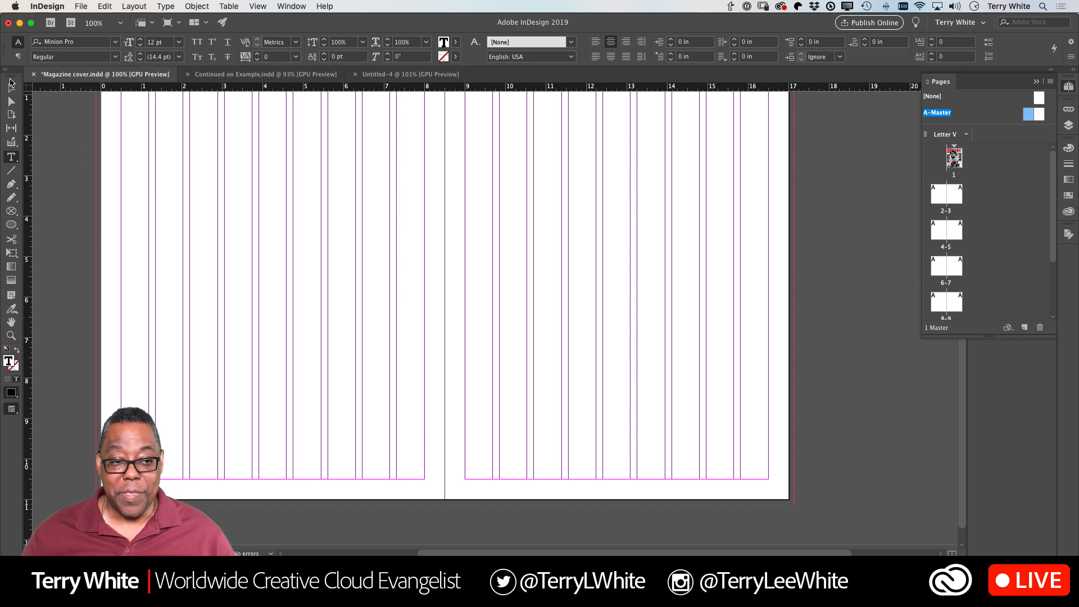
# - Enlarge the circular frame proportionally to about 1.48 in wide, keeping it in the left master page's bottom outer corner
pyautogui.press('Escape')
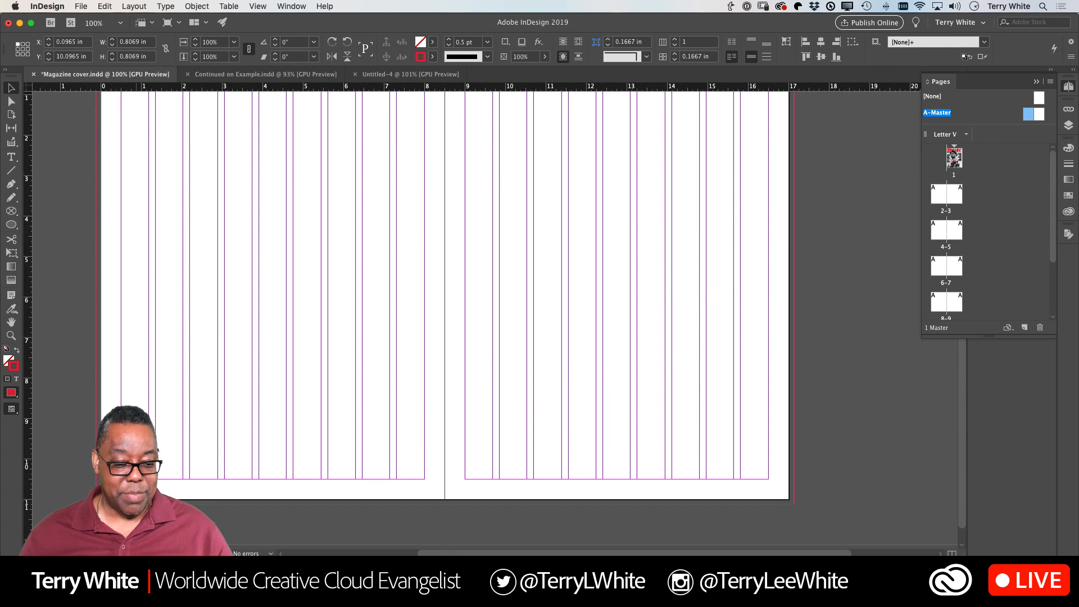
pyautogui.moveTo(138, 462); pyautogui.dragTo(165, 449)
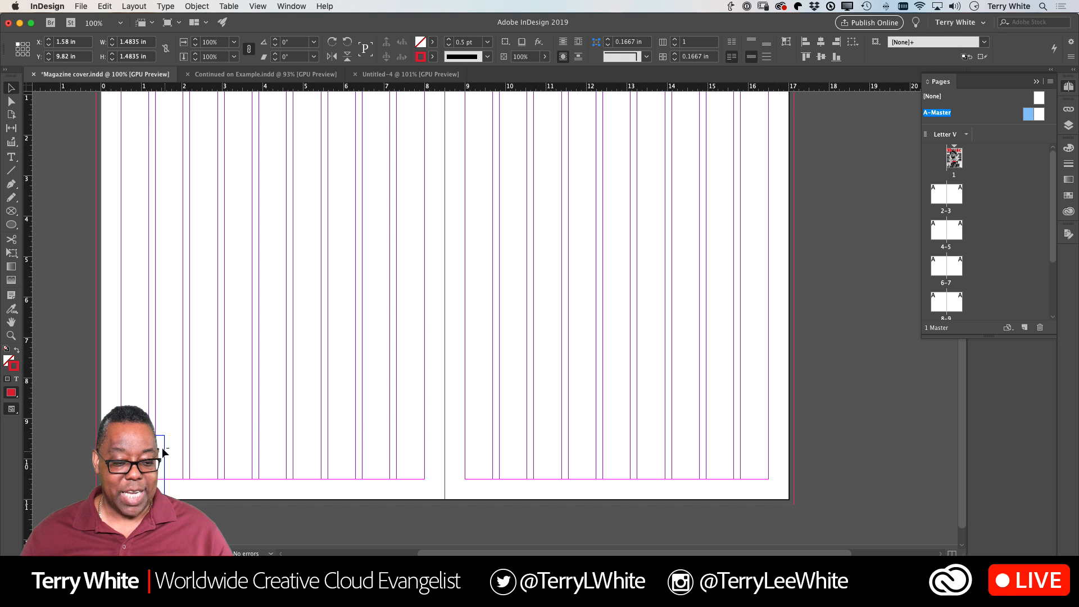
pyautogui.click(251, 494)
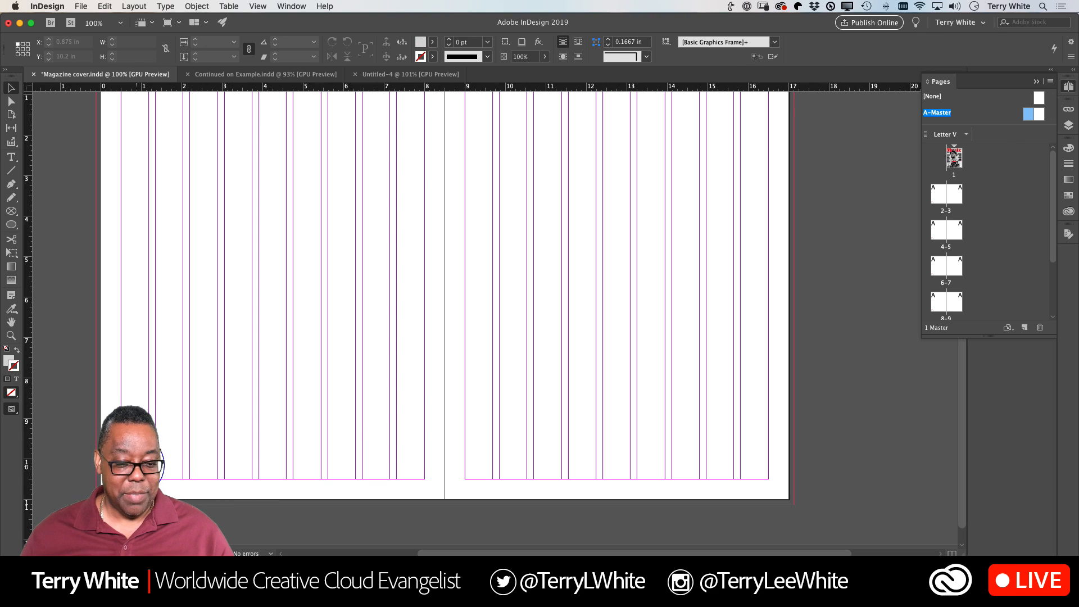
# - Format the page number marker in the circle in Adorn Engraved at 24 pt
pyautogui.press('t')
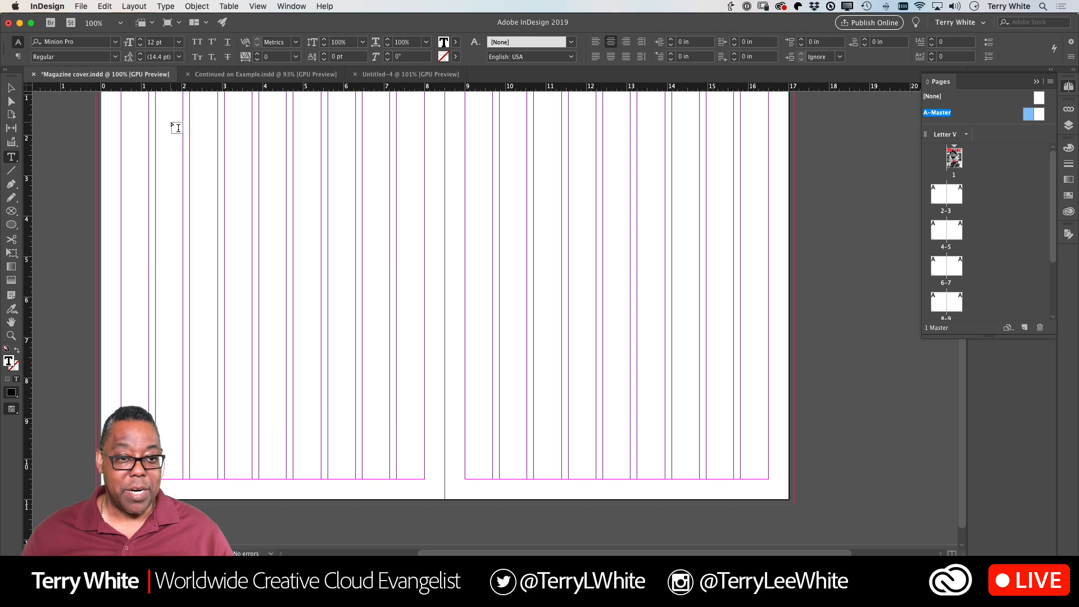
pyautogui.click(179, 42)
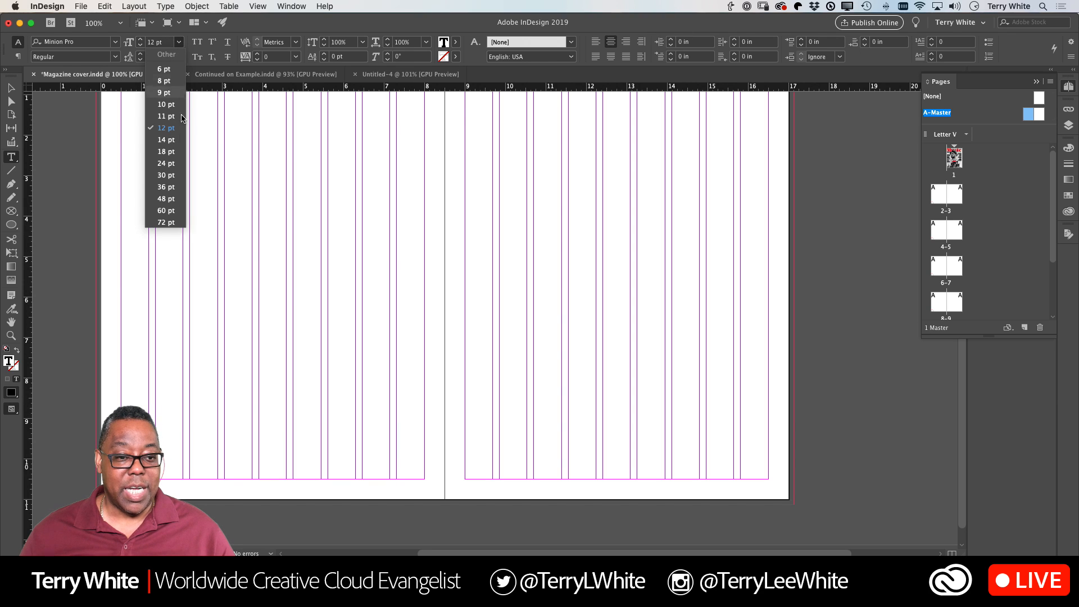
pyautogui.click(175, 163)
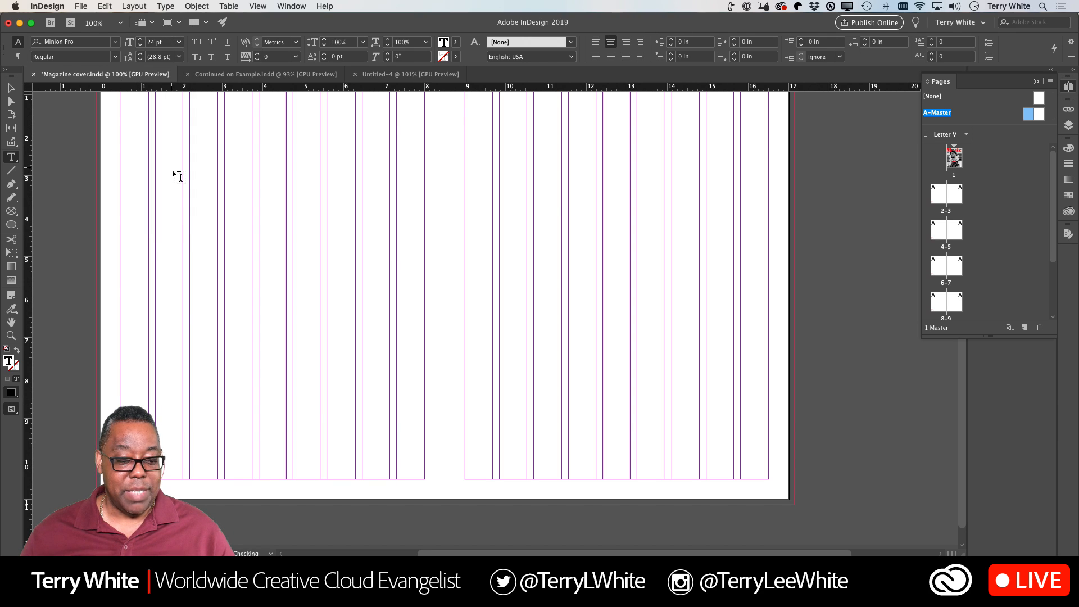
pyautogui.click(115, 42)
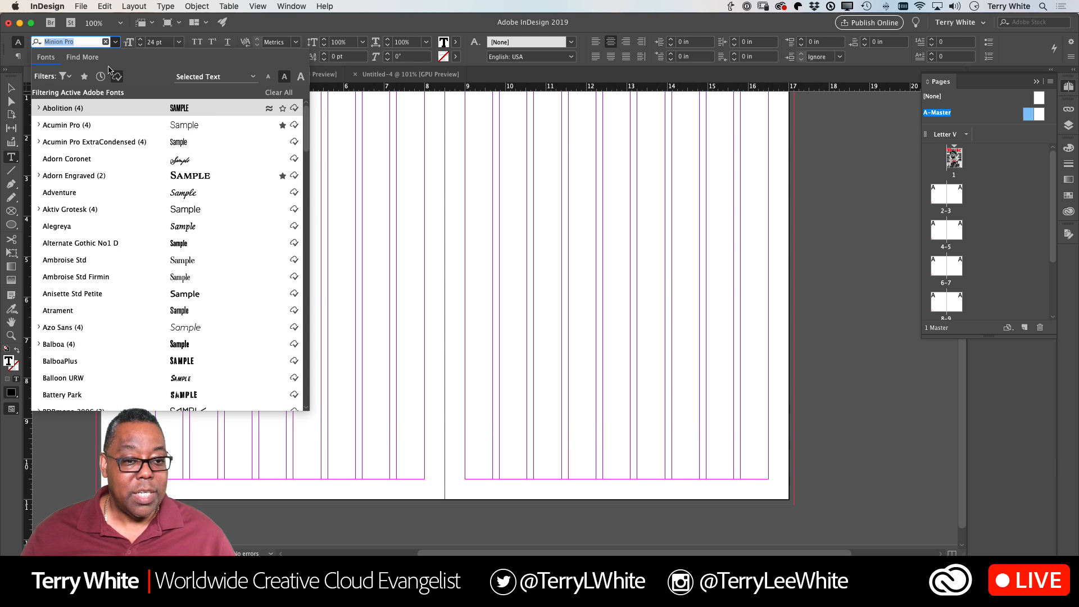
pyautogui.click(109, 174)
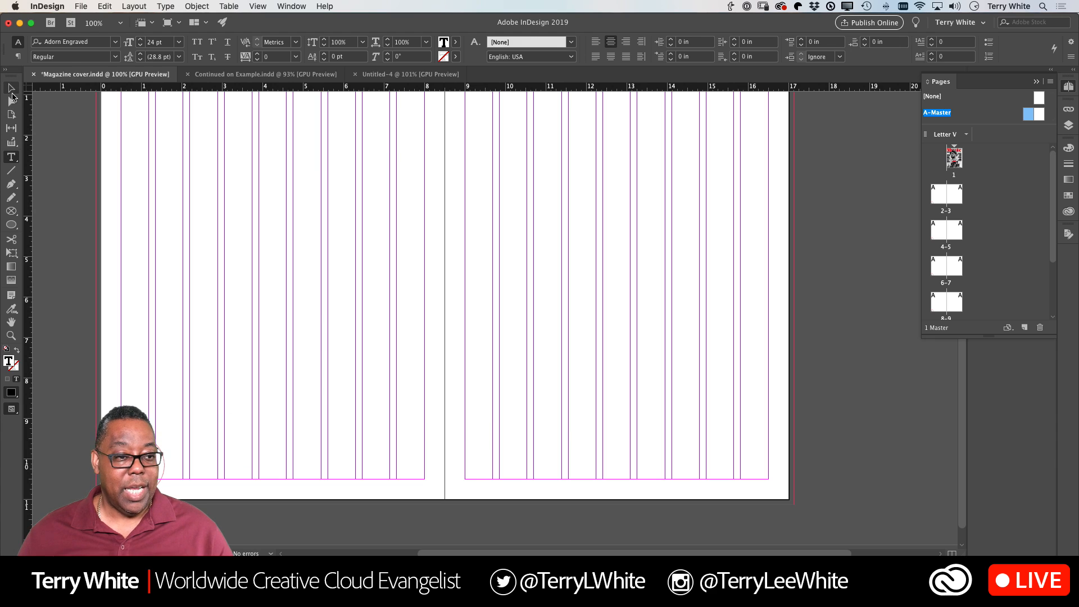
# - Duplicate the page-number circle into the right master page's bottom outer corner and check the numbering on spreads 2-3 and 4-5
pyautogui.press('Escape')
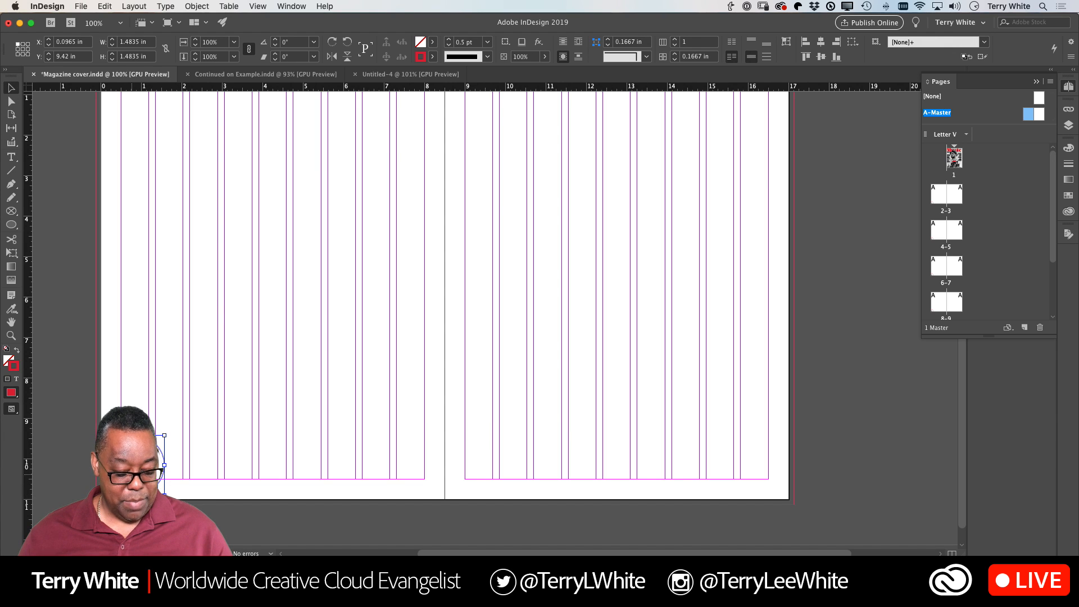
pyautogui.moveTo(143, 489); pyautogui.dragTo(757, 489)
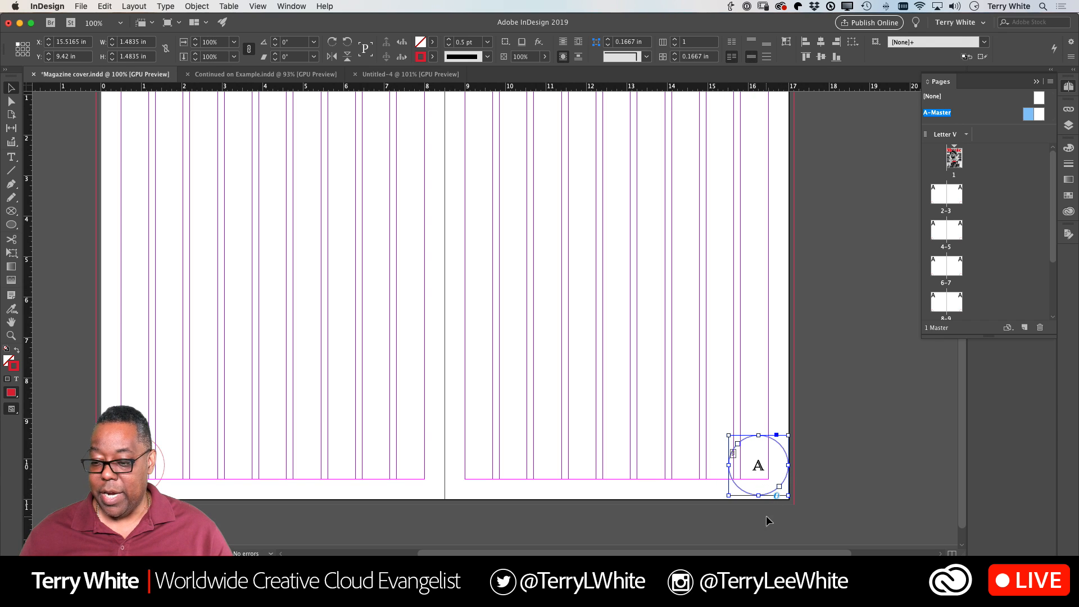
pyautogui.click(894, 475)
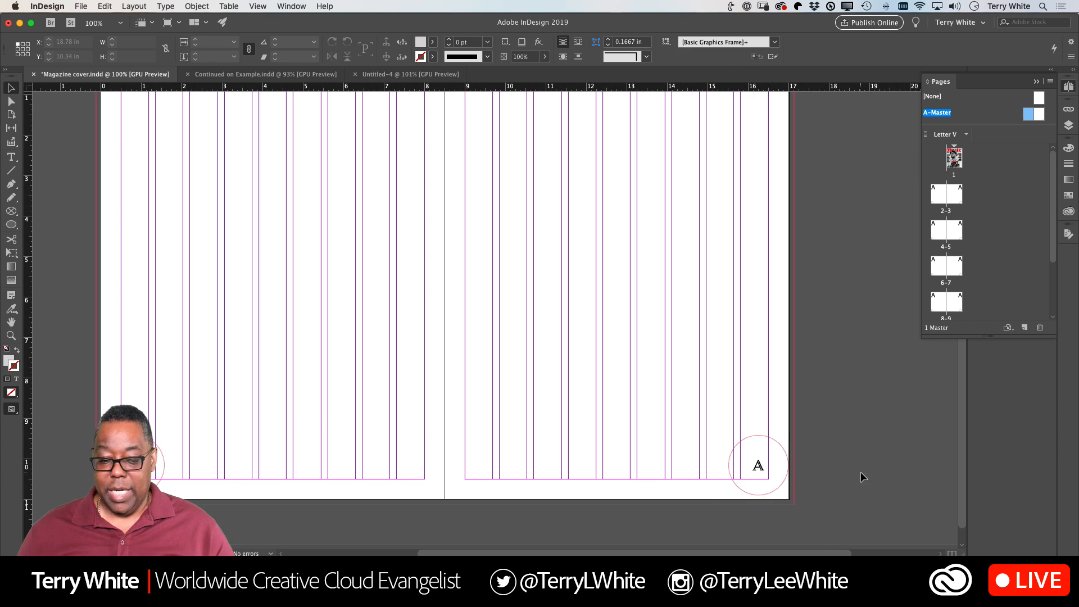
pyautogui.click(938, 201)
pyautogui.doubleClick(937, 201)
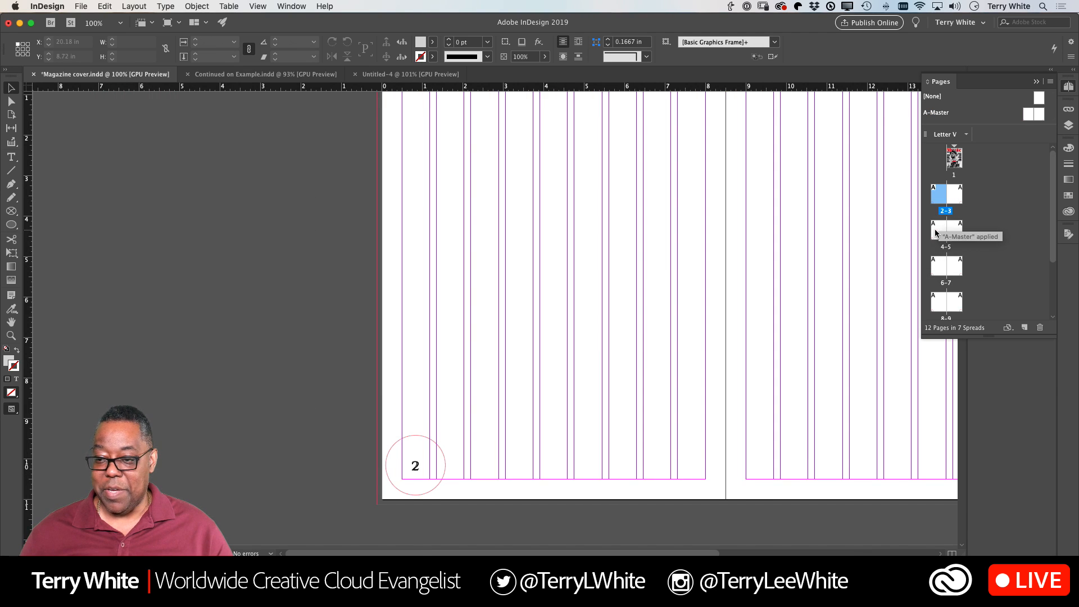
pyautogui.doubleClick(937, 232)
pyautogui.doubleClick(938, 203)
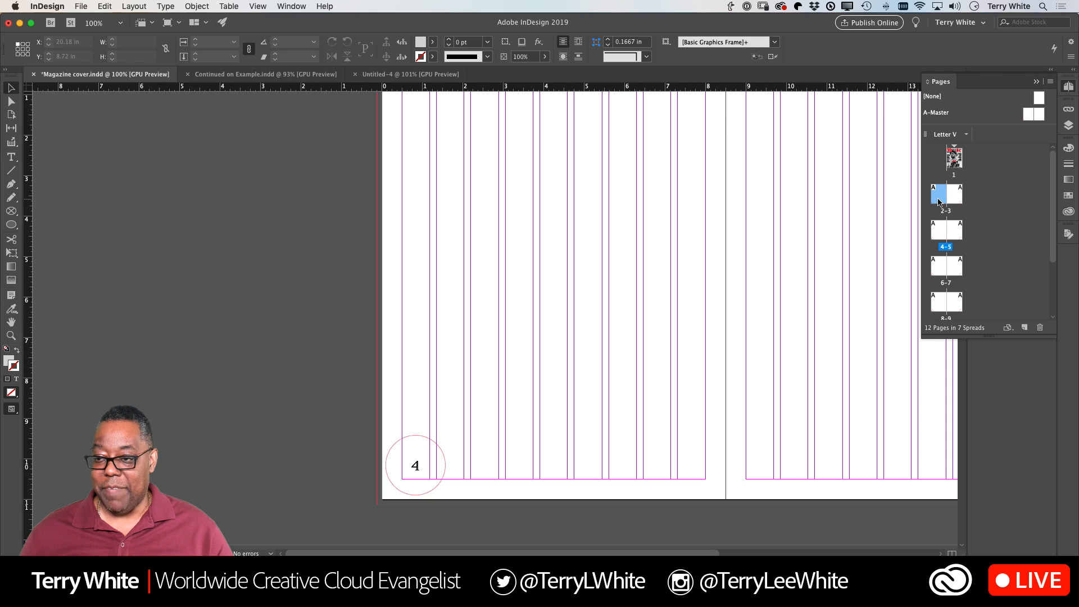
# - Create a text frame on page 2 that overlaps the page-number circle and fill it with placeholder text to test the text wrap
pyautogui.hscroll(5, 706, 315)
pyautogui.hscroll(1, 706, 320)
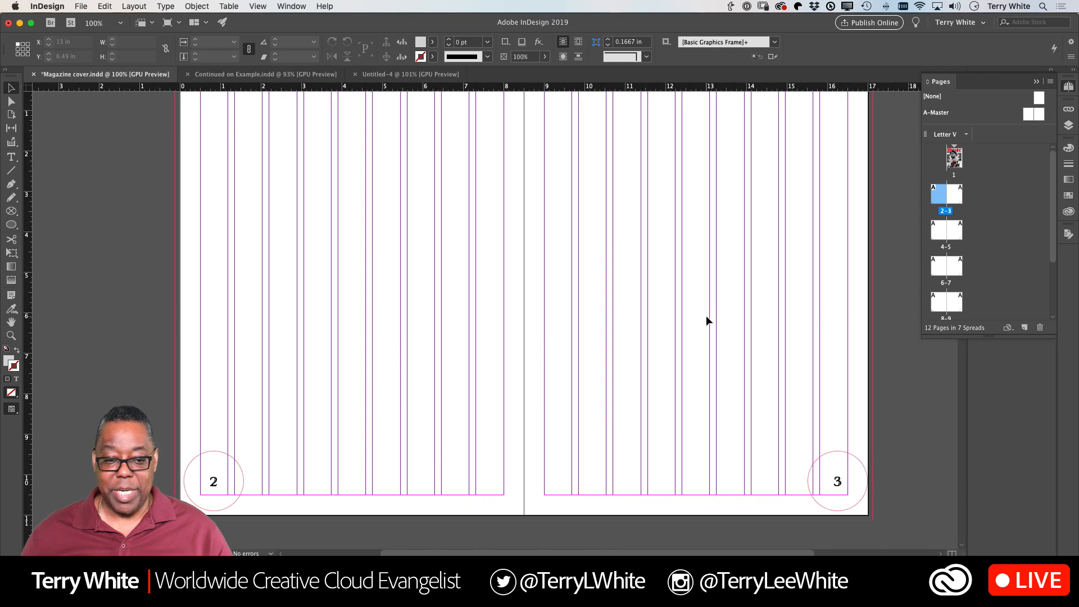
pyautogui.click(12, 157)
pyautogui.moveTo(200, 205); pyautogui.dragTo(367, 495)
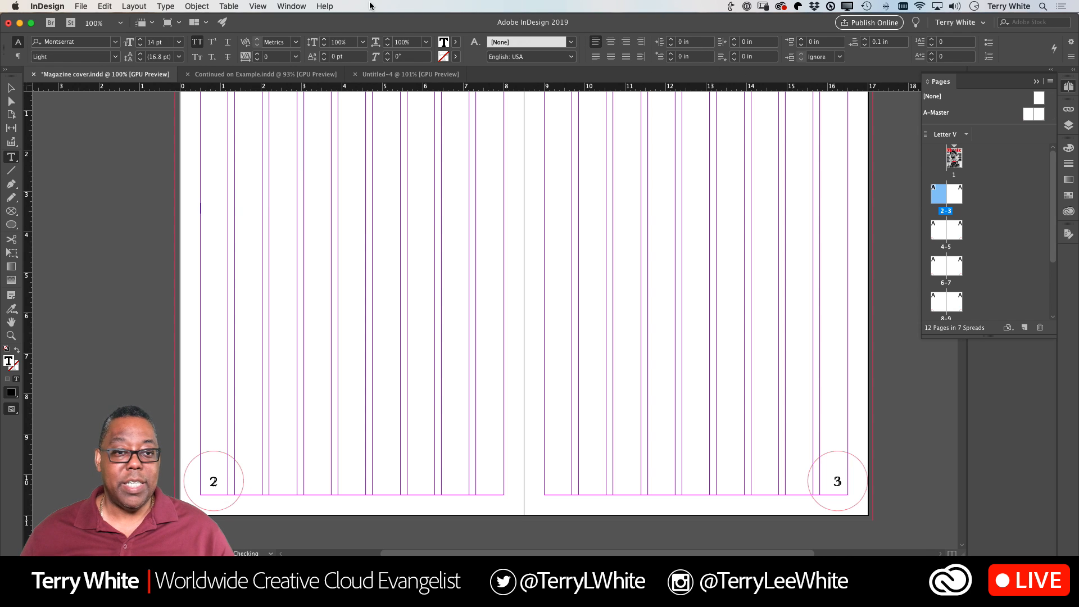
pyautogui.click(166, 6)
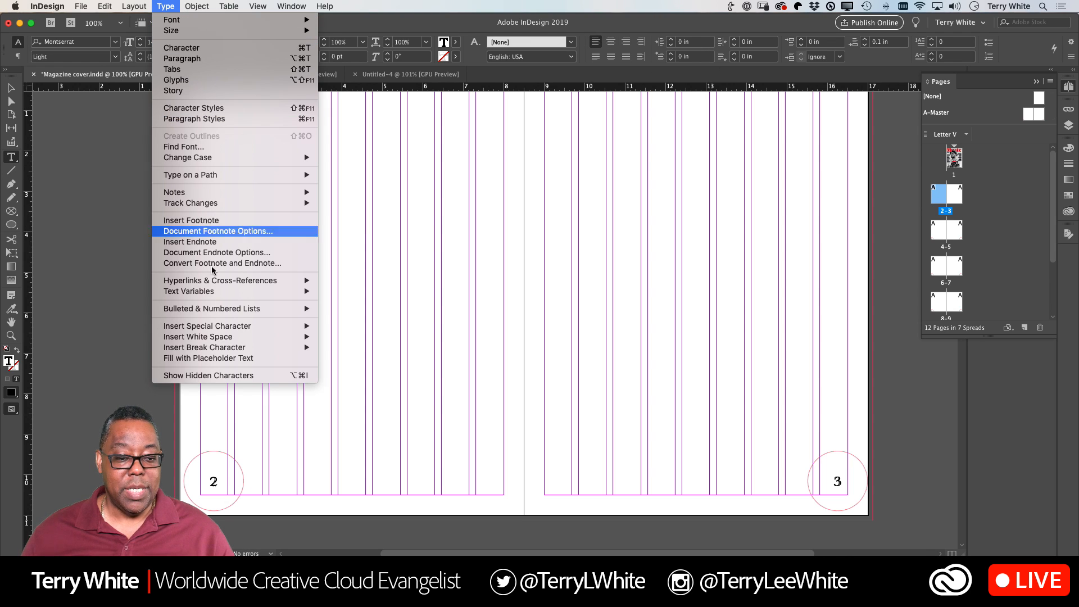
pyautogui.moveTo(276, 348)
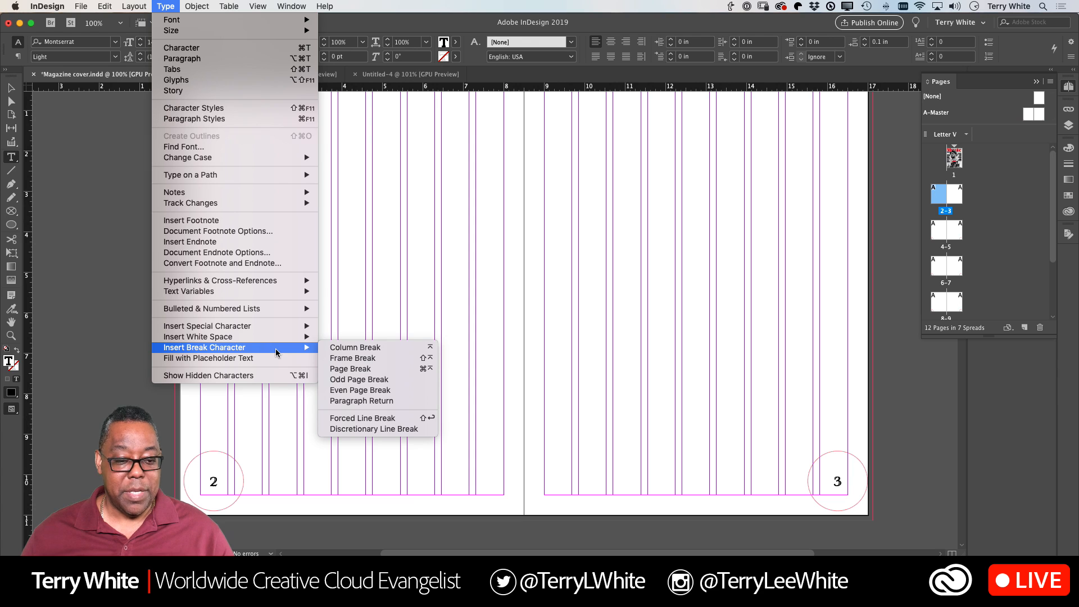
pyautogui.click(267, 357)
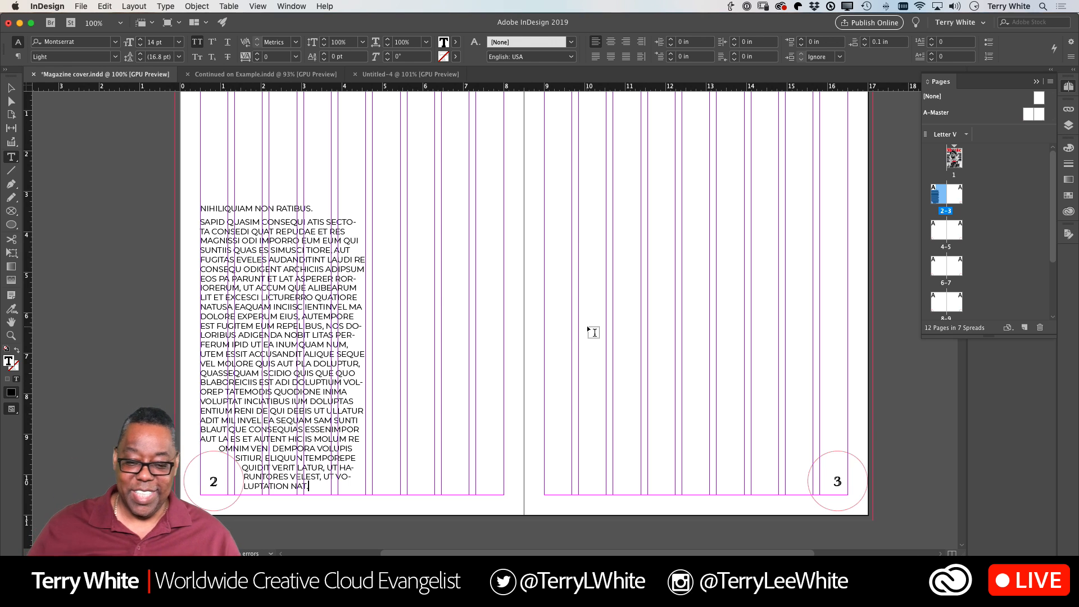
# - Undo the placeholder text fill on page 2 and center the empty frame's paragraph
pyautogui.hscroll(-5, 518, 343)
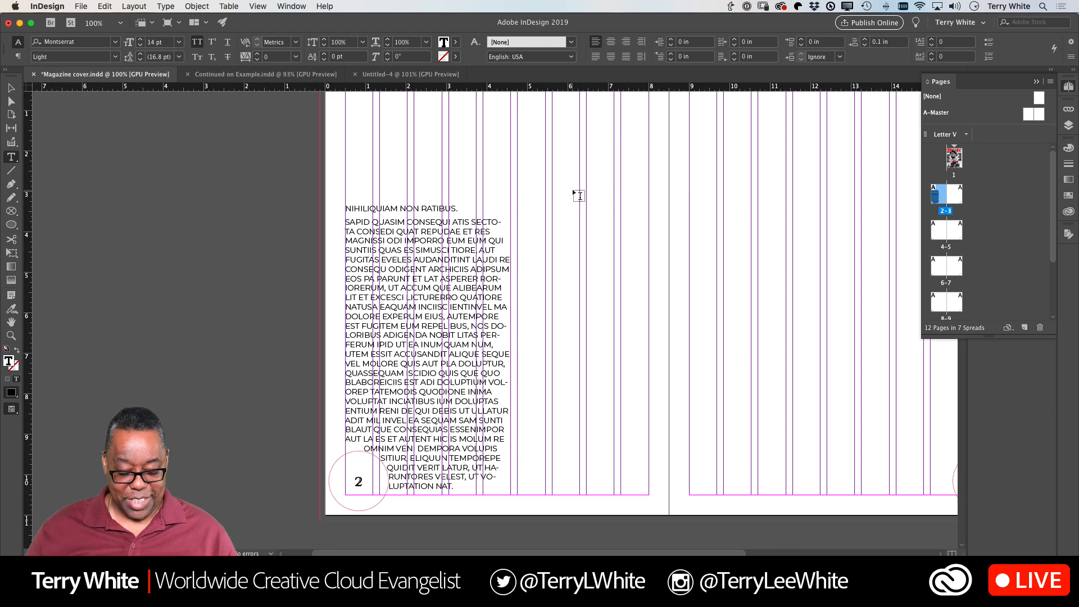
pyautogui.press('super+z')
pyautogui.press('super+shift+c')
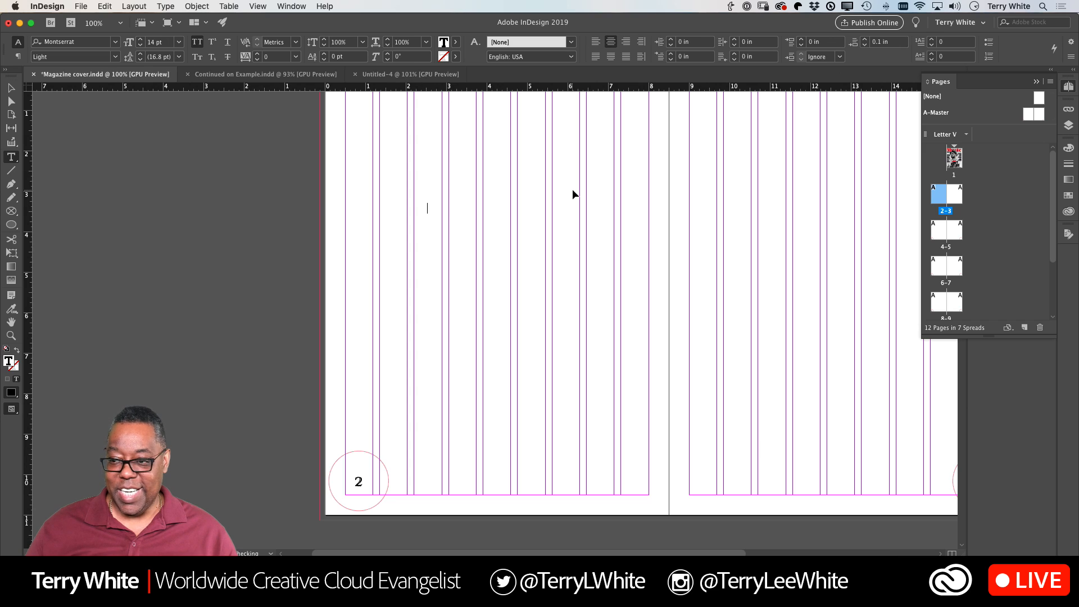
# - Undo the page 2 text frame and all page-number work on the master spread, including the circular frame itself
pyautogui.press('super+z')
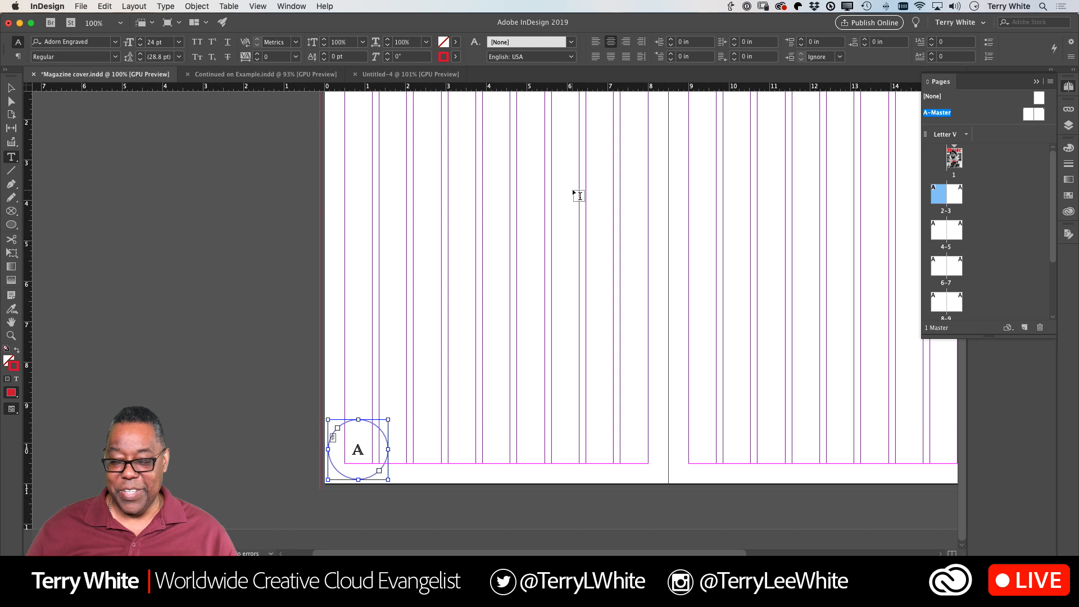
pyautogui.press('super+z')
pyautogui.press('super+z')
pyautogui.press('super+z')
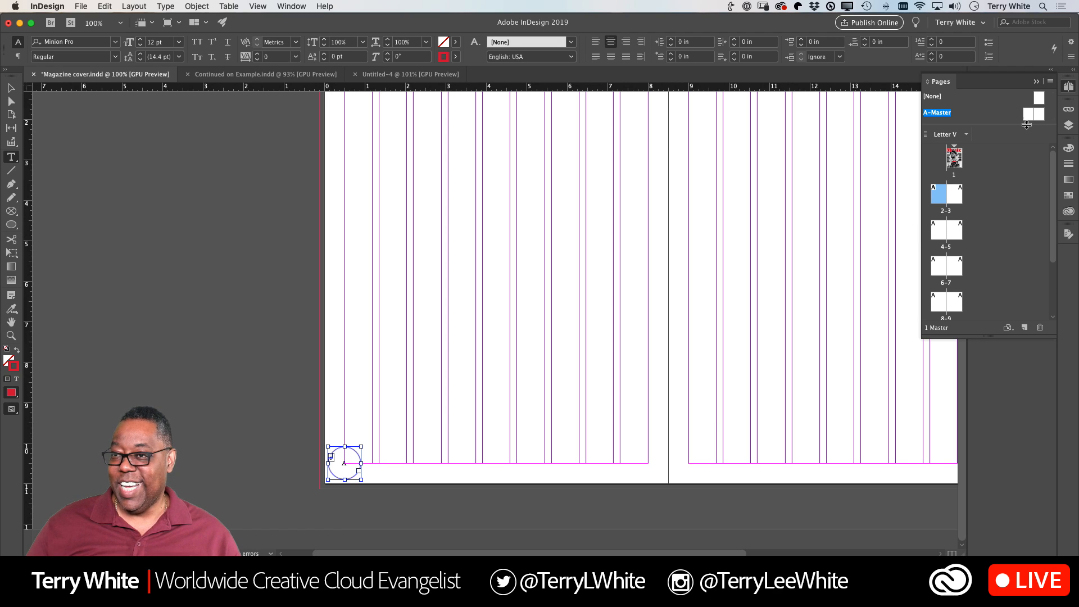
pyautogui.press('super+z')
pyautogui.press('super+z')
pyautogui.press('super+z')
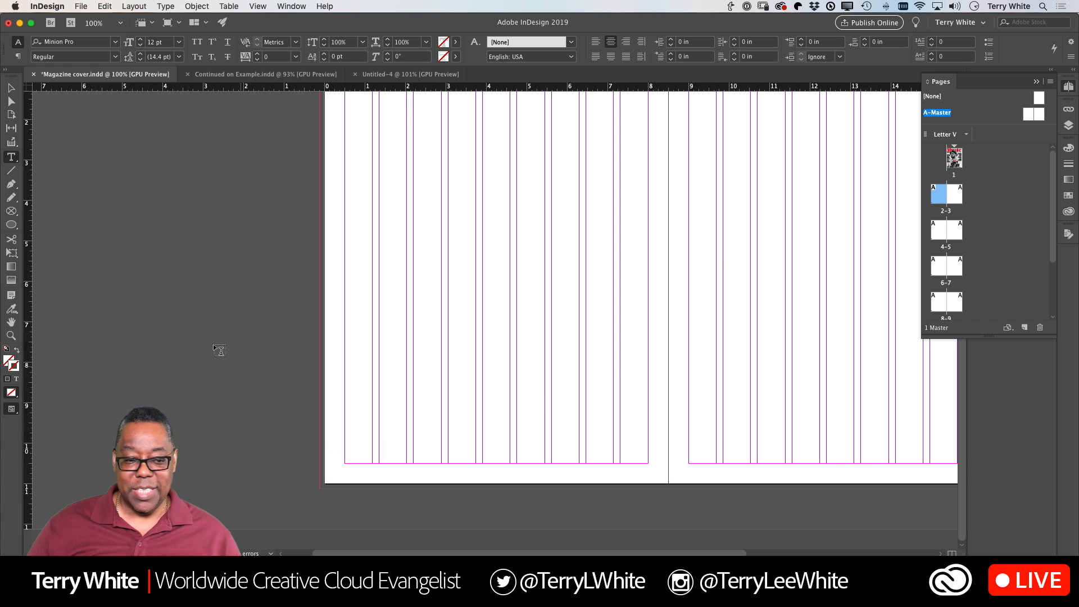
pyautogui.press('super+z')
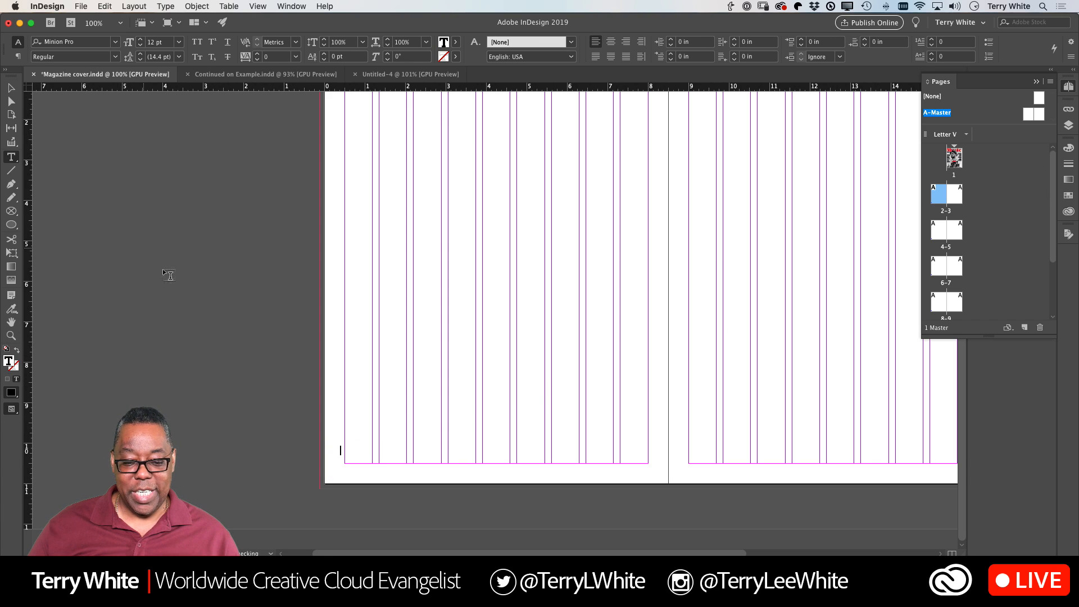
pyautogui.click(12, 88)
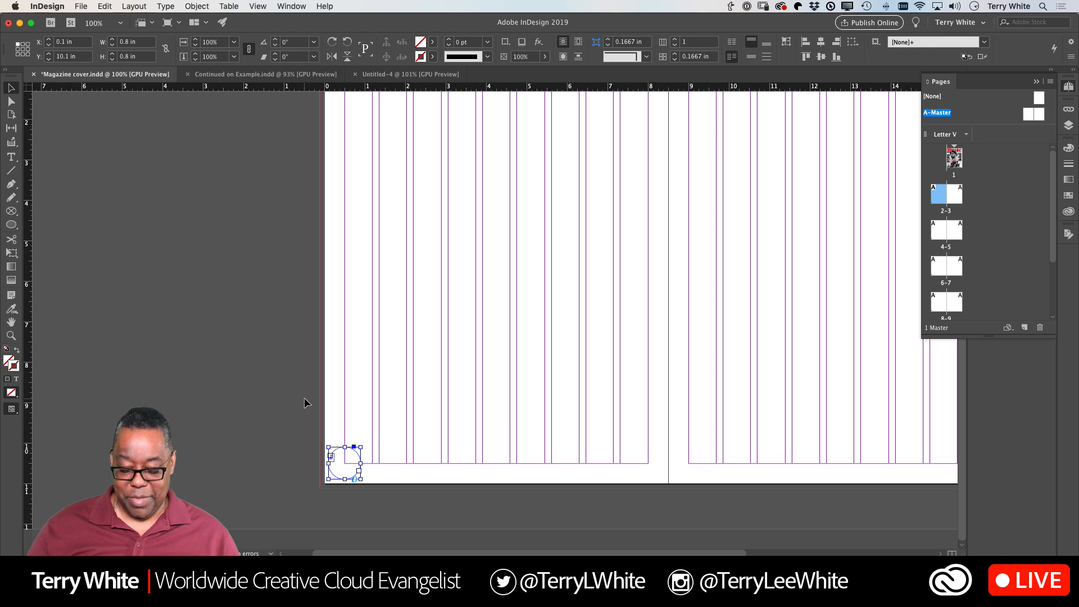
pyautogui.press('super+z')
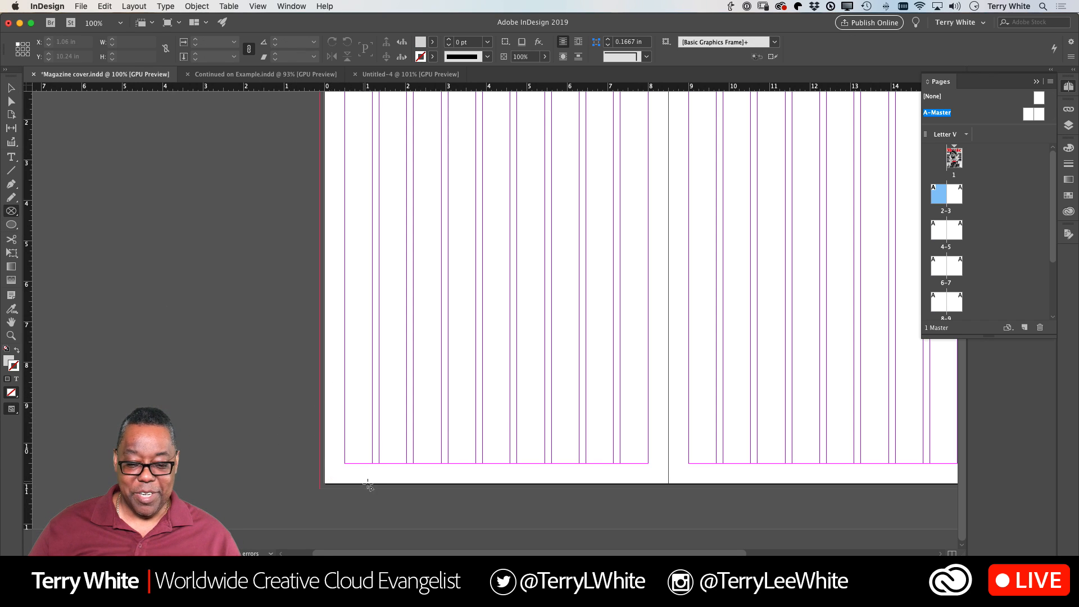
# - Draw a circular frame about 0.88 in wide in the left master page's bottom outer corner and convert it to a text frame
pyautogui.moveTo(344, 464); pyautogui.dragTo(368, 445)
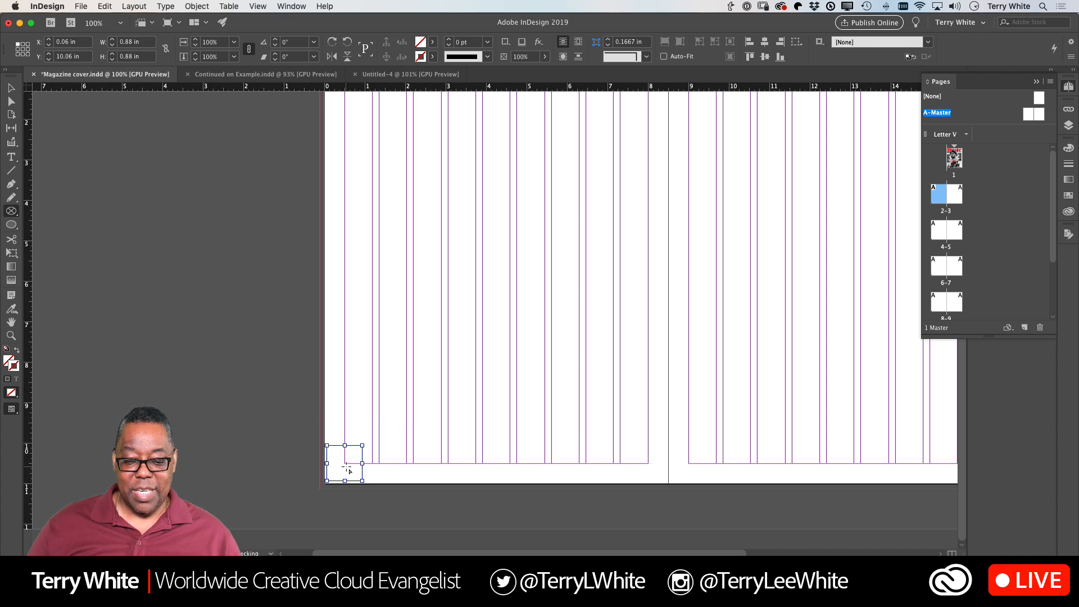
pyautogui.click(11, 158)
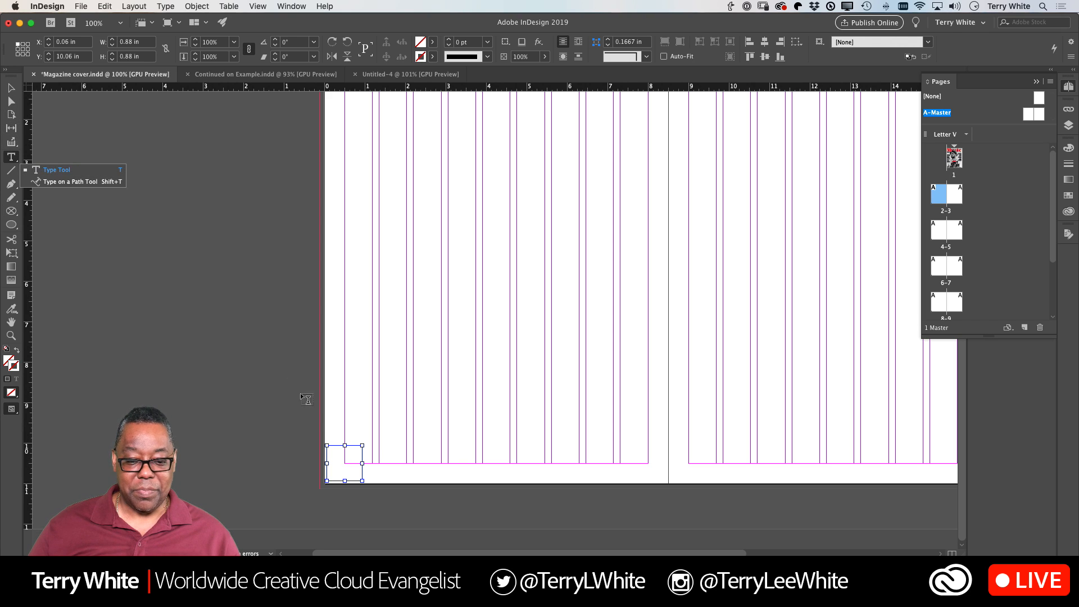
pyautogui.click(349, 468)
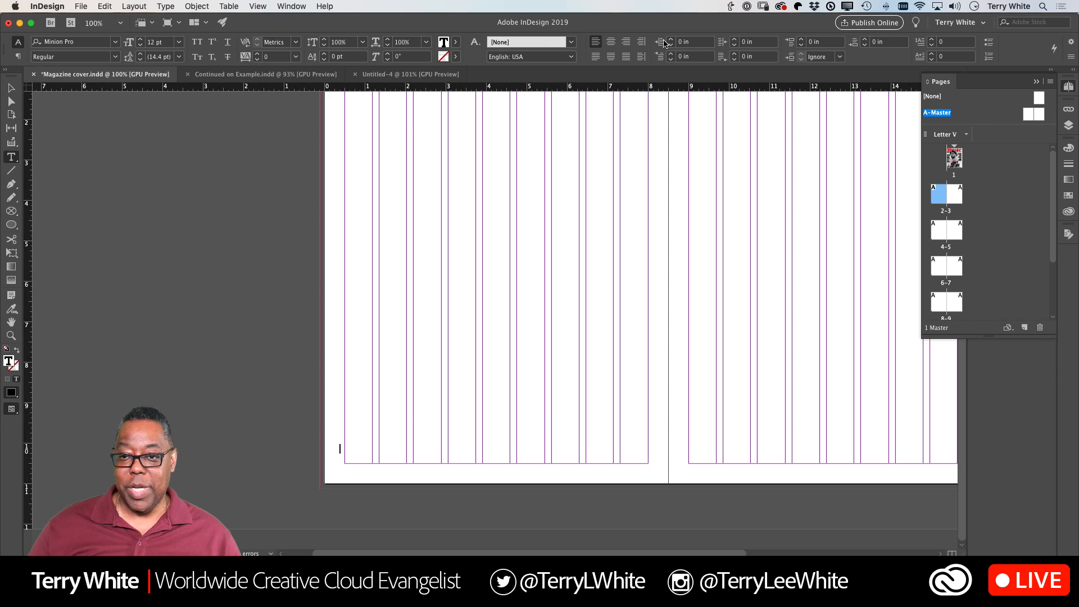
# - Center the circular frame's paragraph horizontally and set its vertical justification to Center
pyautogui.click(610, 42)
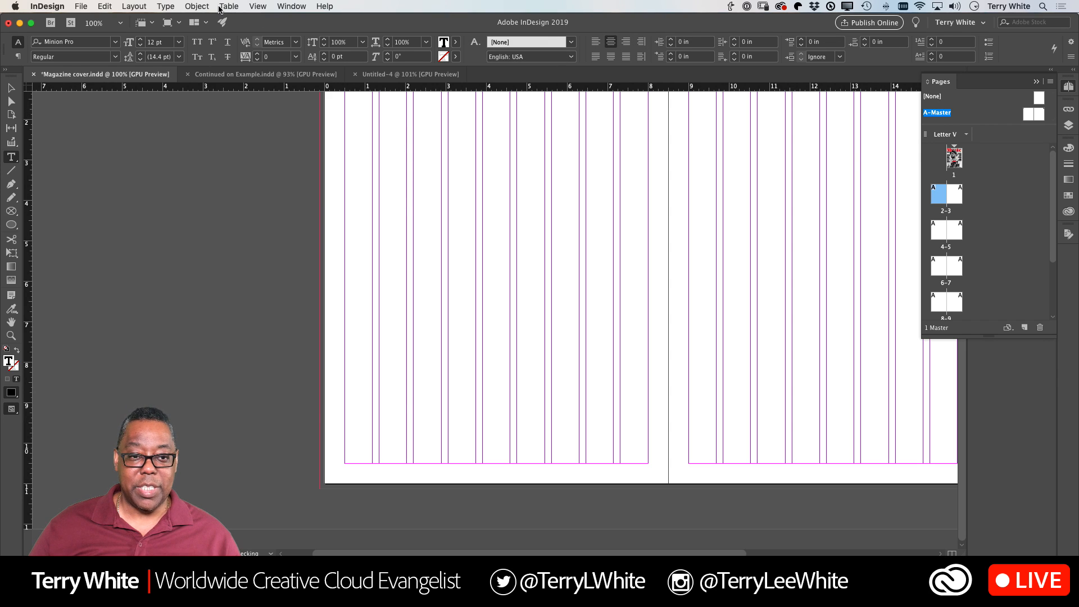
pyautogui.click(197, 6)
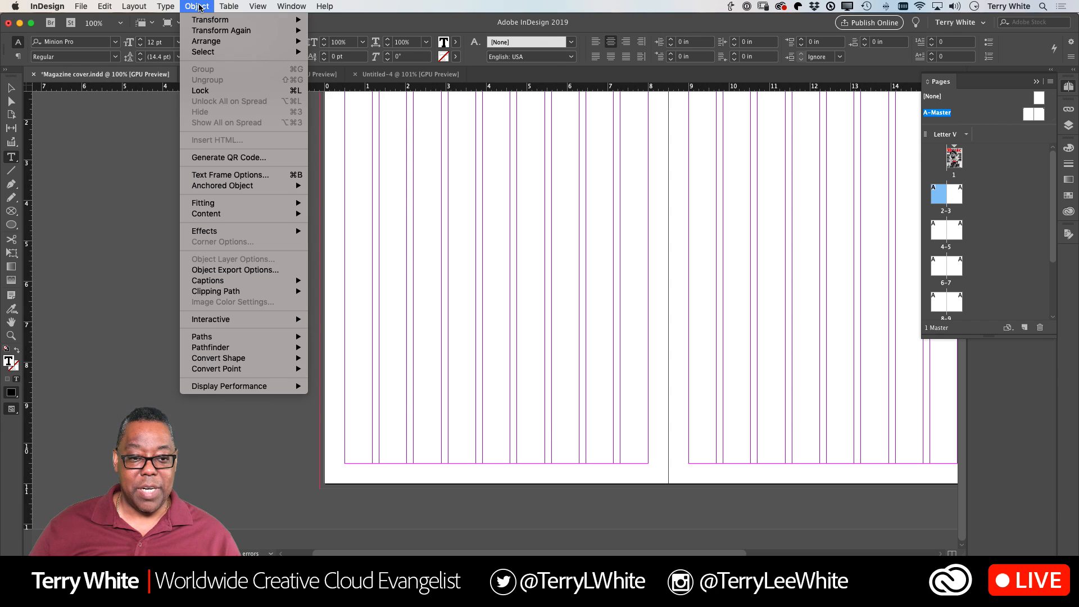
pyautogui.click(230, 175)
pyautogui.click(576, 358)
pyautogui.click(576, 382)
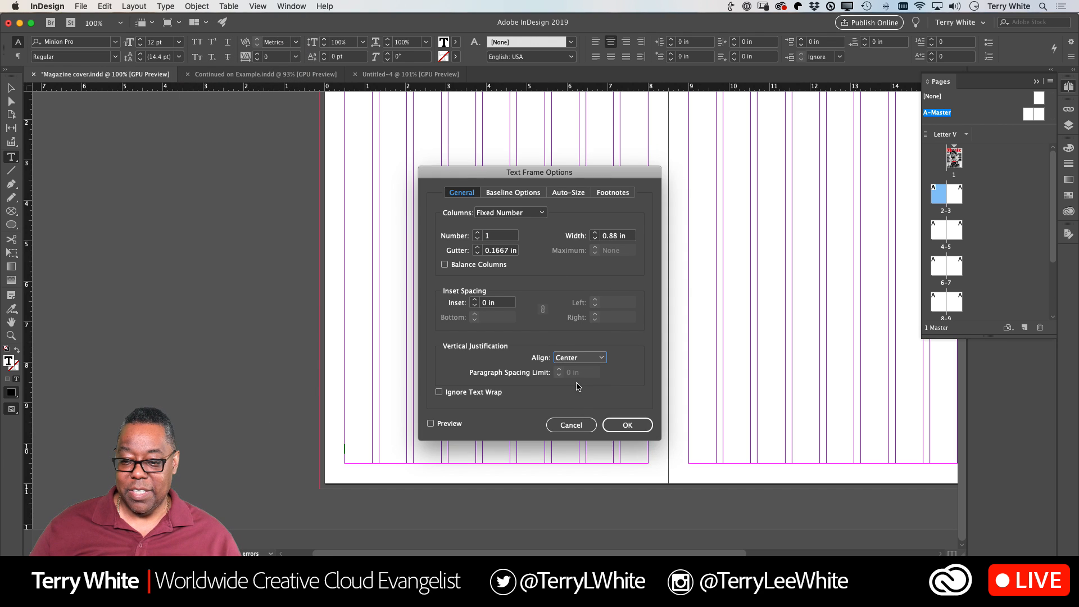
pyautogui.click(626, 425)
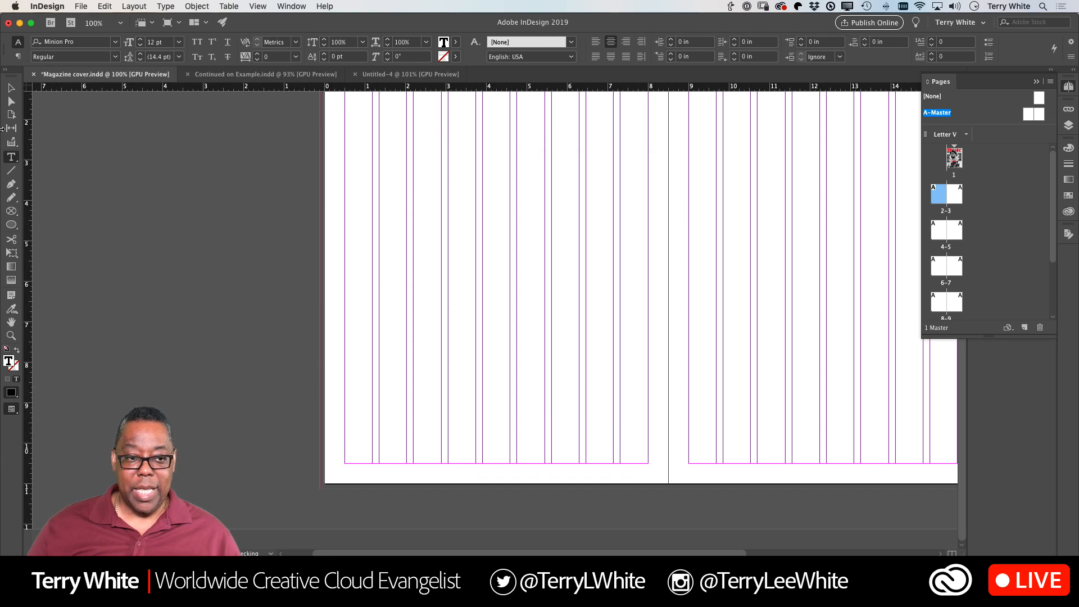
# - Insert a Current Page Number marker in the new circular frame on the left master page
pyautogui.click(133, 6)
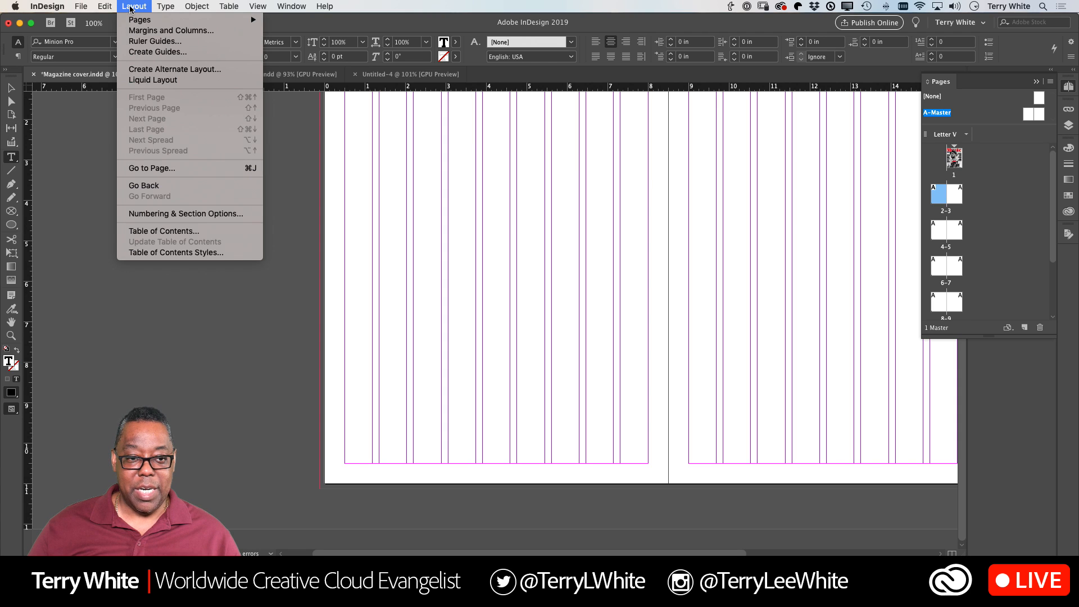
pyautogui.moveTo(166, 7)
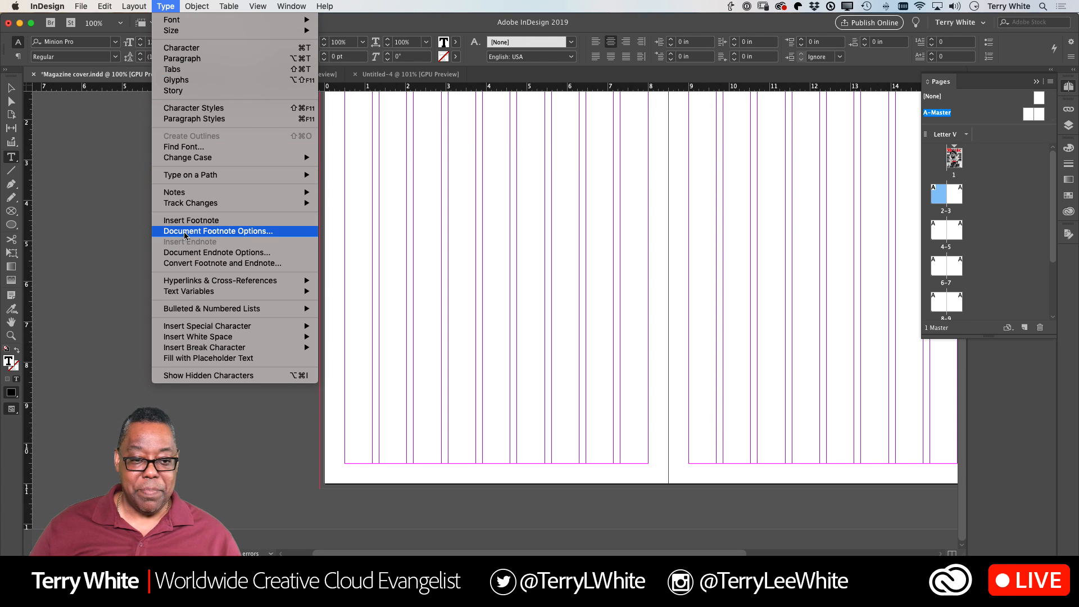
pyautogui.moveTo(219, 329)
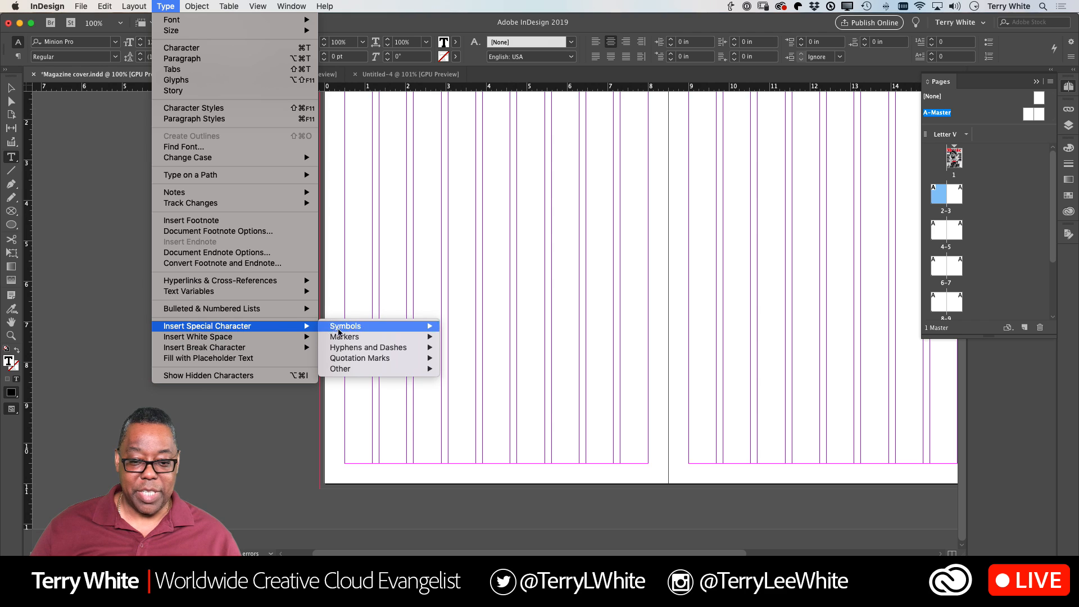
pyautogui.moveTo(359, 336)
pyautogui.click(458, 337)
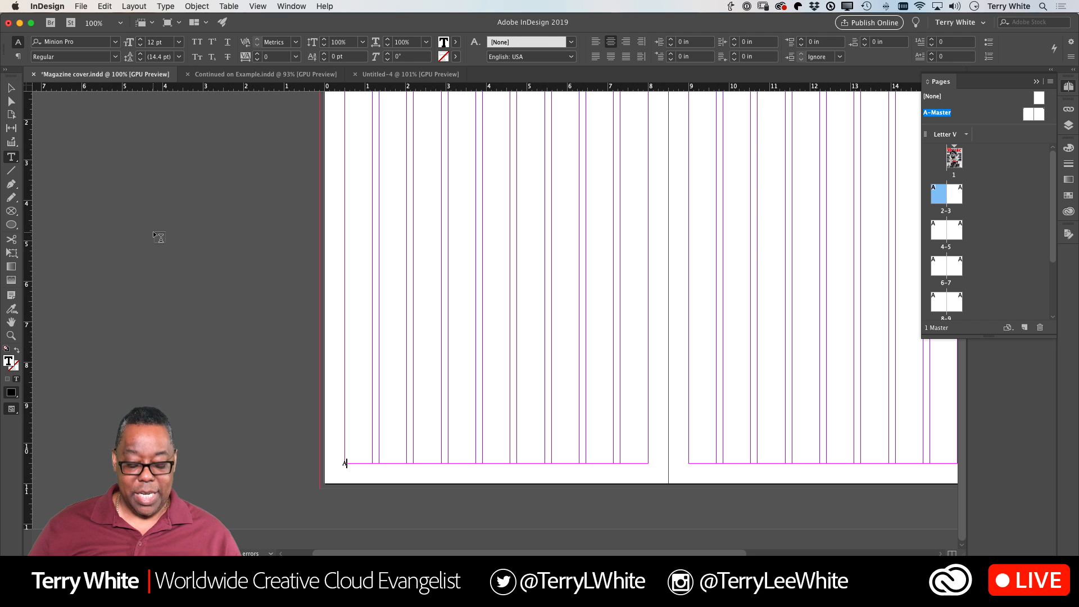
# - Give the circular frame a 0.5 pt stroke in the red swatch C=7 M=99 Y=86 K=1
pyautogui.click(11, 88)
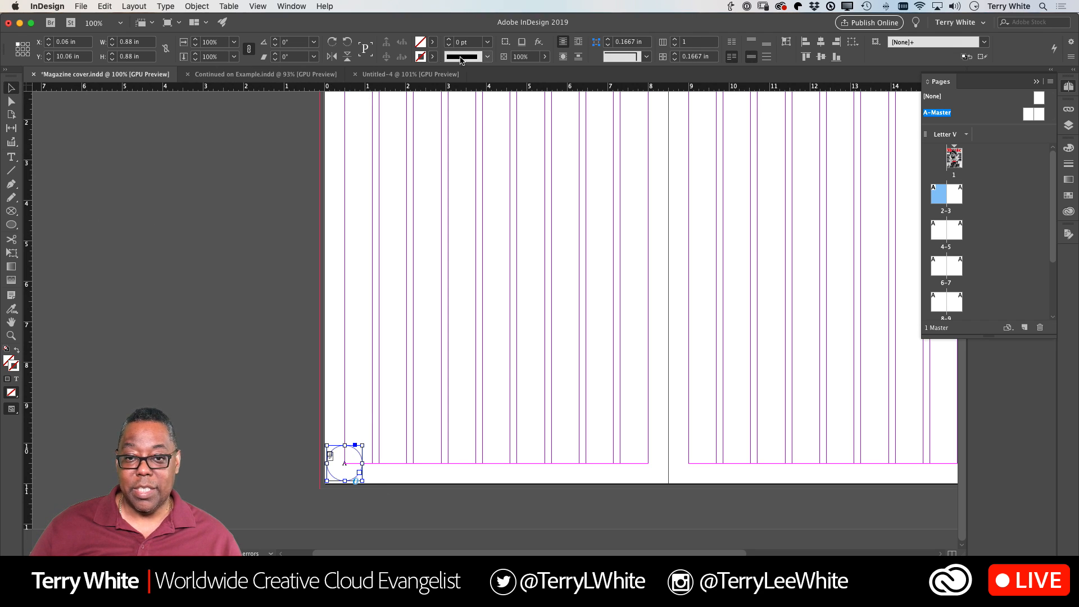
pyautogui.click(432, 57)
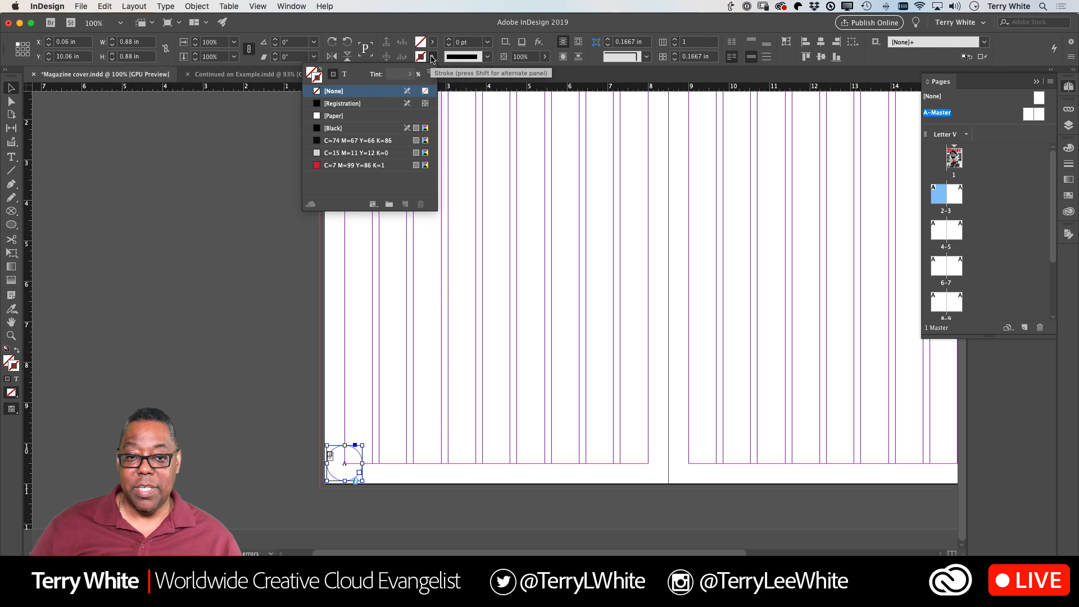
pyautogui.click(327, 164)
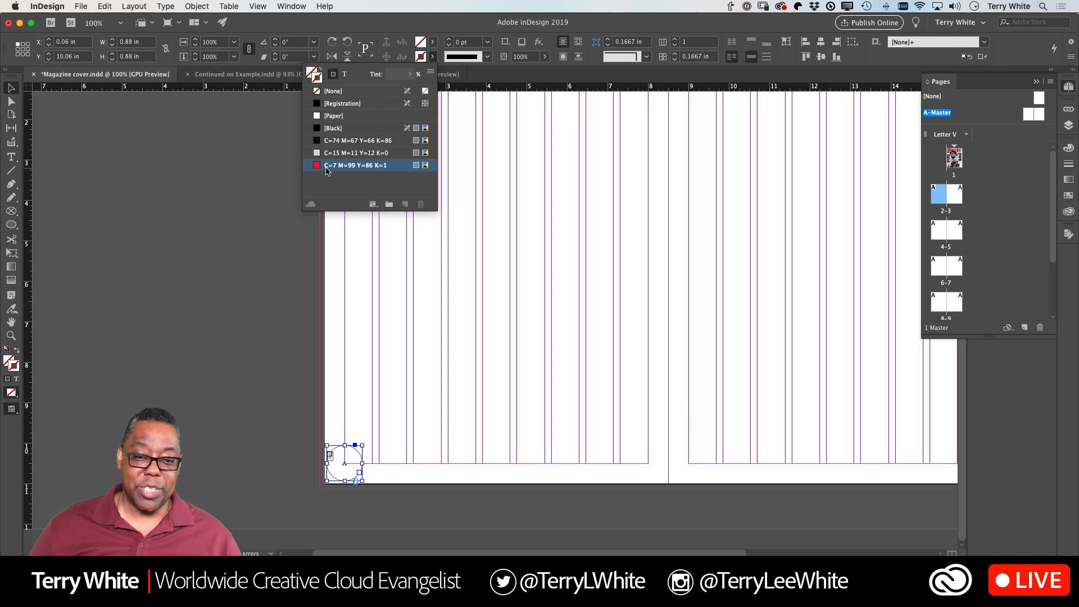
pyautogui.click(479, 43)
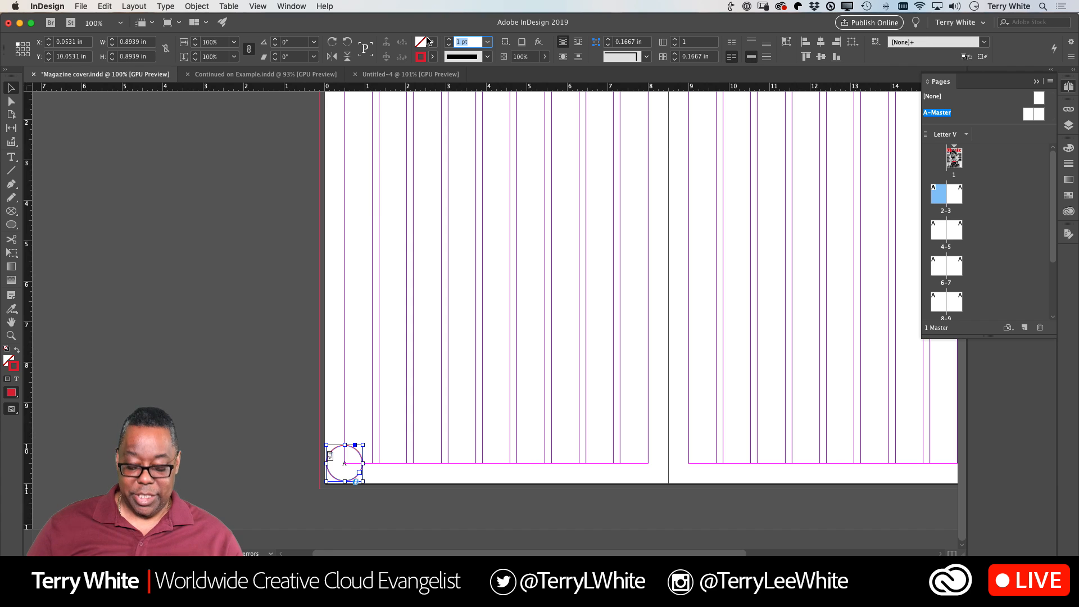
pyautogui.write('.5')
pyautogui.press('Return')
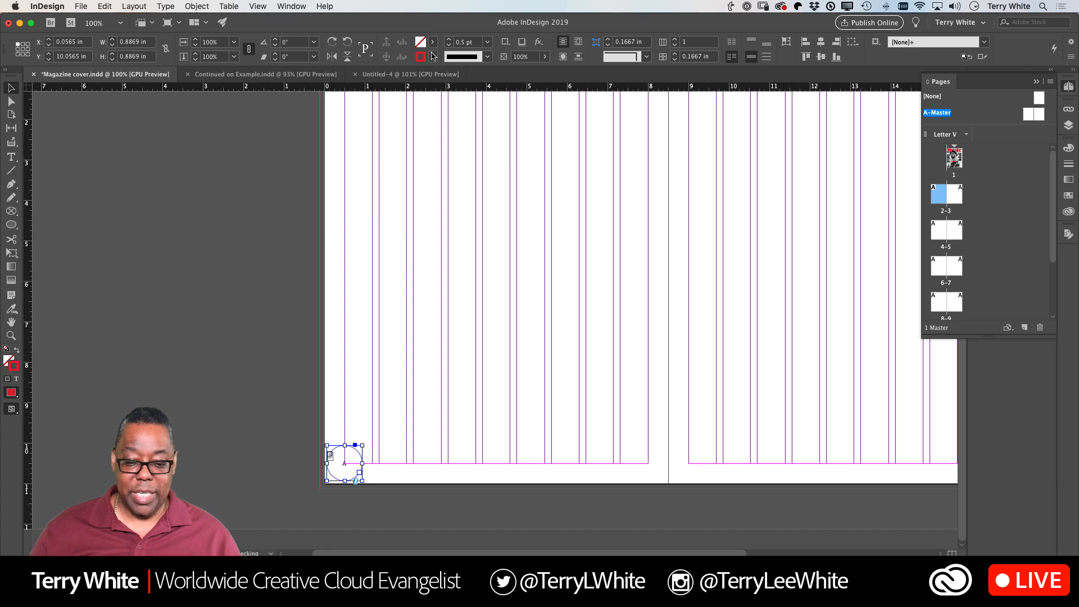
# - Format the page number marker in the small circle in Adorn Engraved at 24 pt
pyautogui.press('t')
pyautogui.click(343, 462)
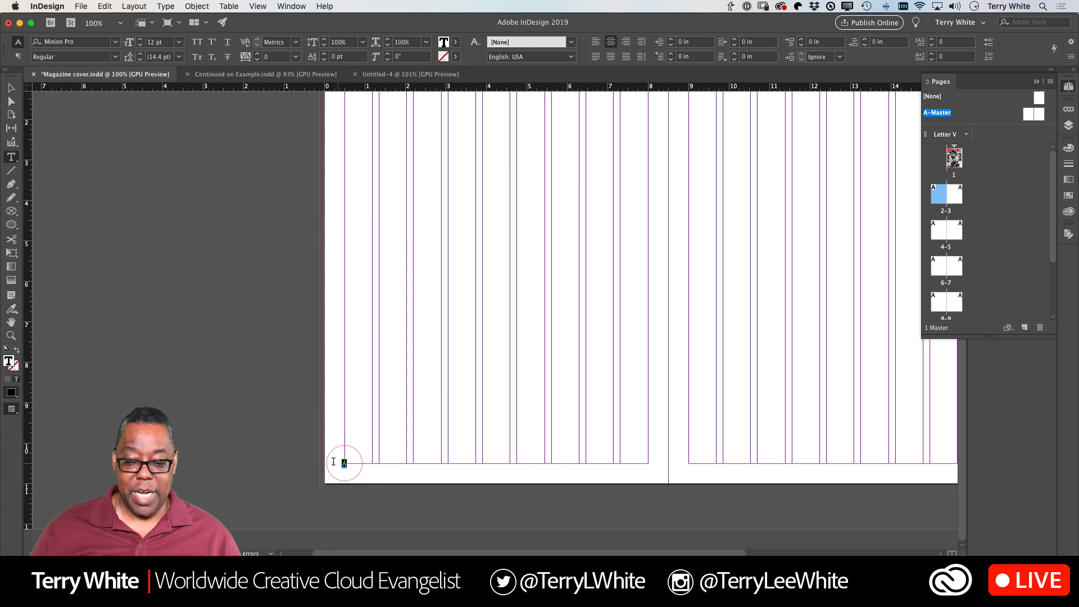
pyautogui.click(115, 42)
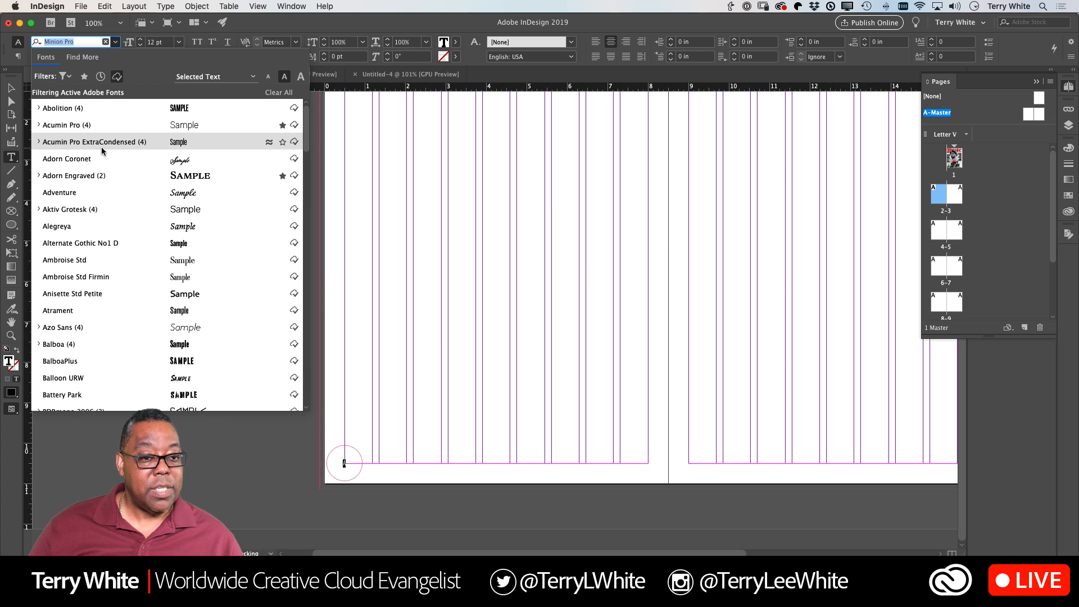
pyautogui.click(94, 176)
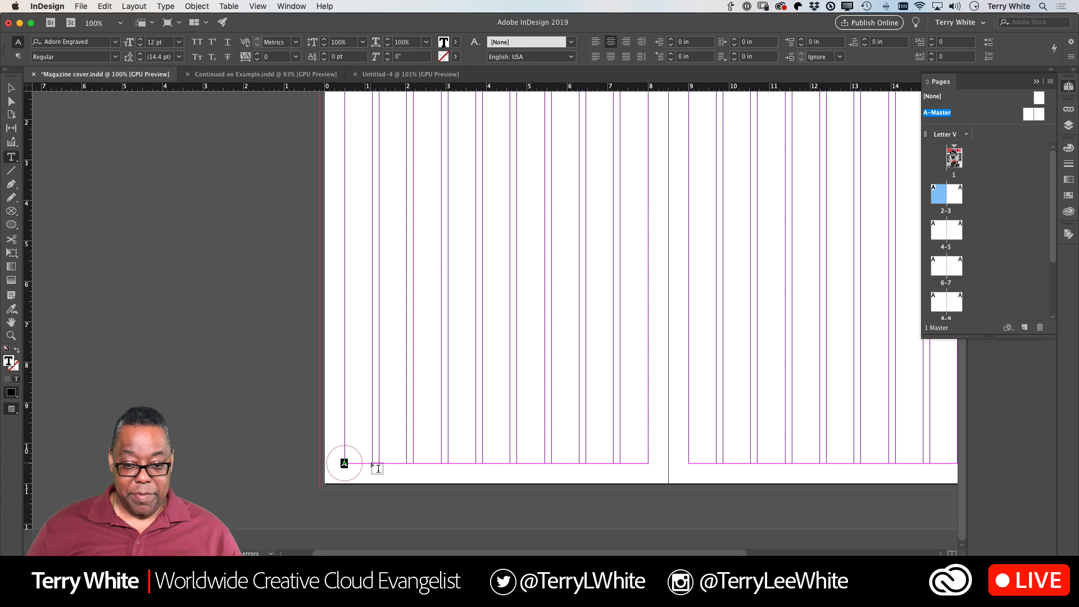
pyautogui.scroll(2, 230, 122)
pyautogui.click(177, 43)
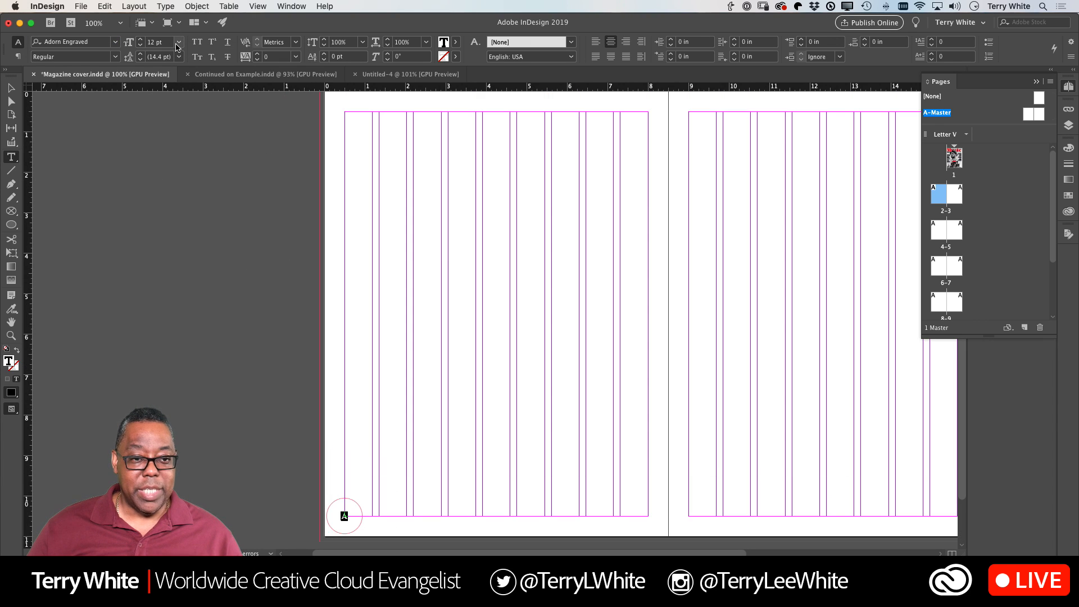
pyautogui.click(176, 47)
pyautogui.press('Up')
pyautogui.press('Up')
pyautogui.press('Up')
pyautogui.press('Up')
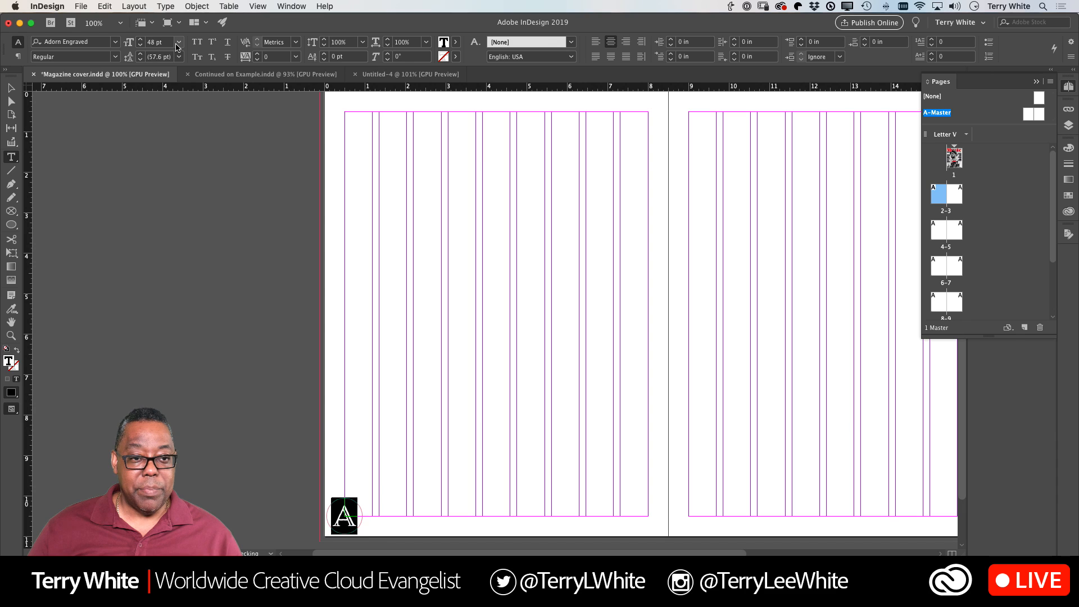
pyautogui.press('Up')
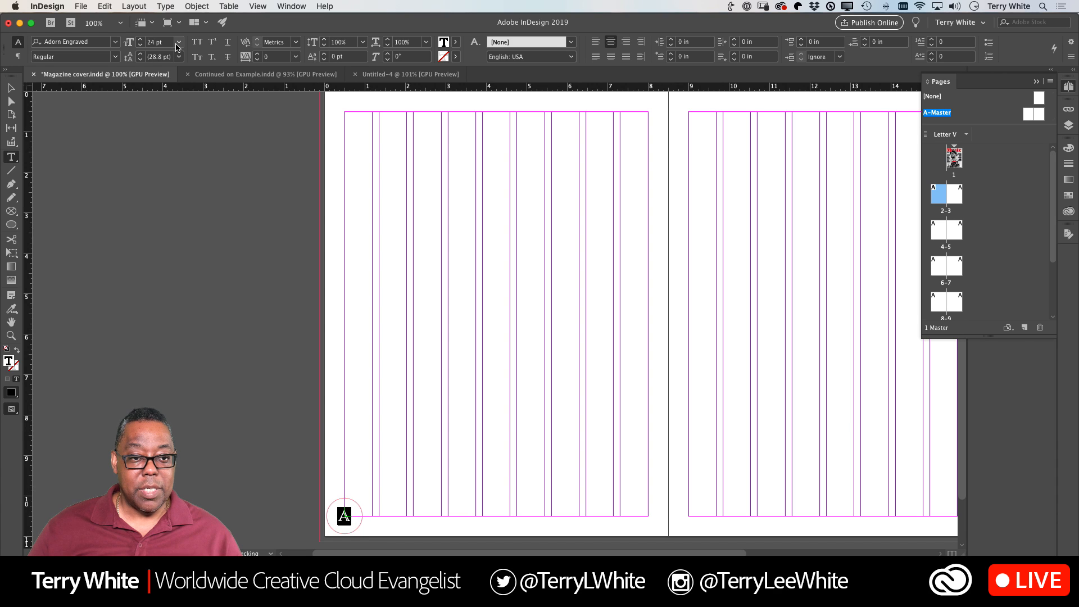
# - Enlarge the circular page number frame on the left master page to about 1.3 in wide and high
pyautogui.click(10, 87)
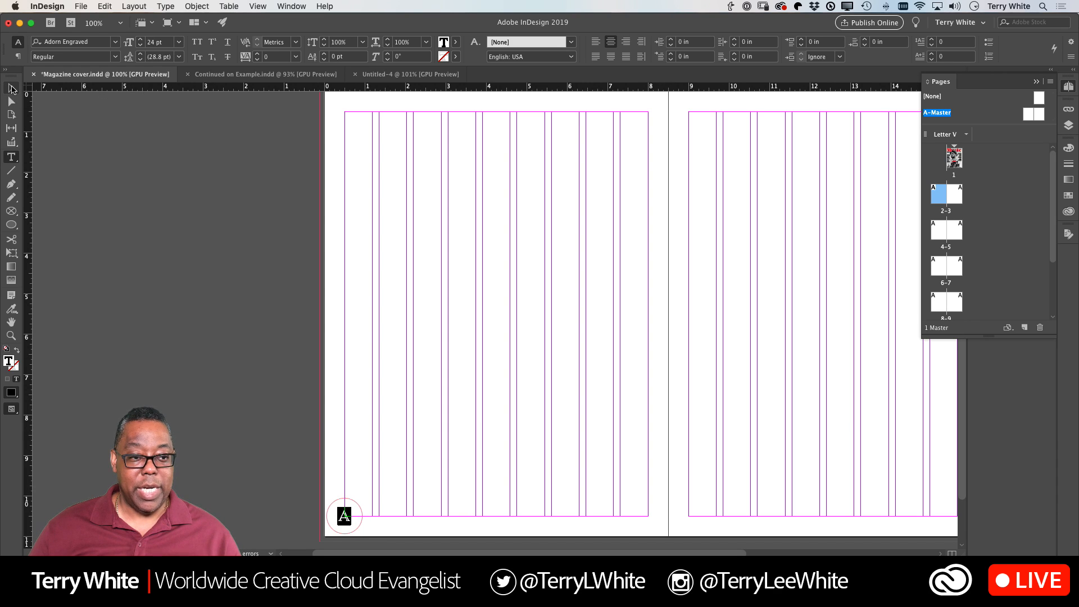
pyautogui.scroll(-2, 446, 376)
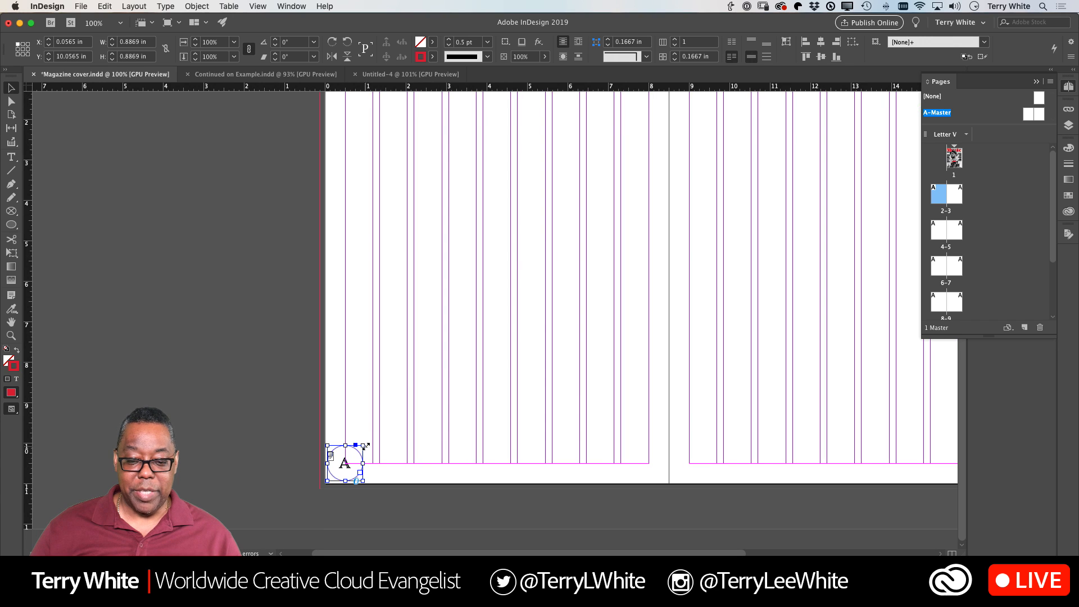
pyautogui.moveTo(363, 445); pyautogui.dragTo(380, 430)
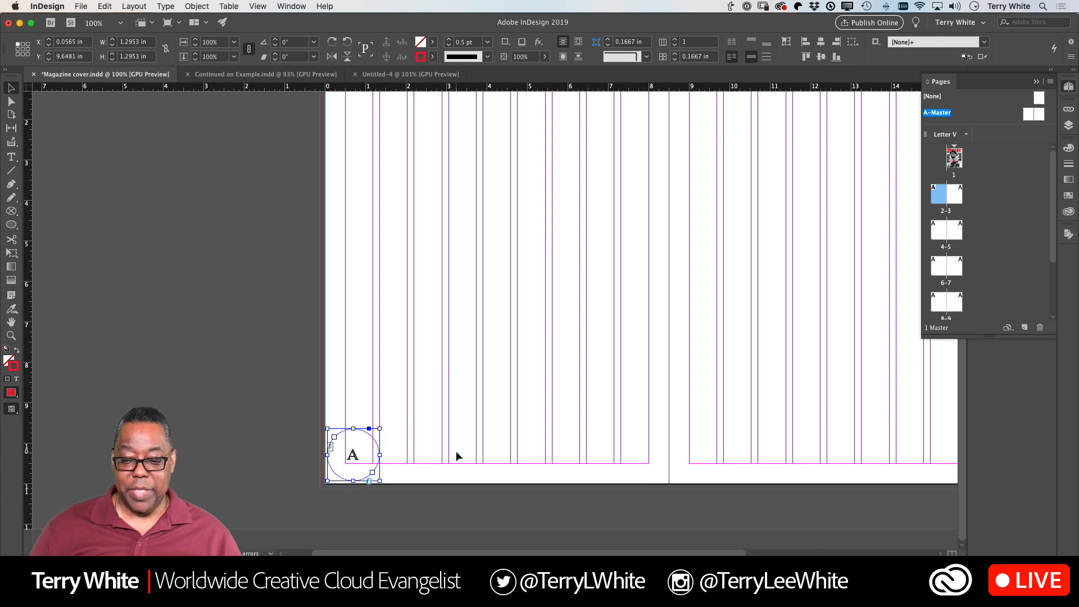
# - Duplicate the page number circle straight across to the lower outside corner of the right master page
pyautogui.hscroll(5, 456, 453)
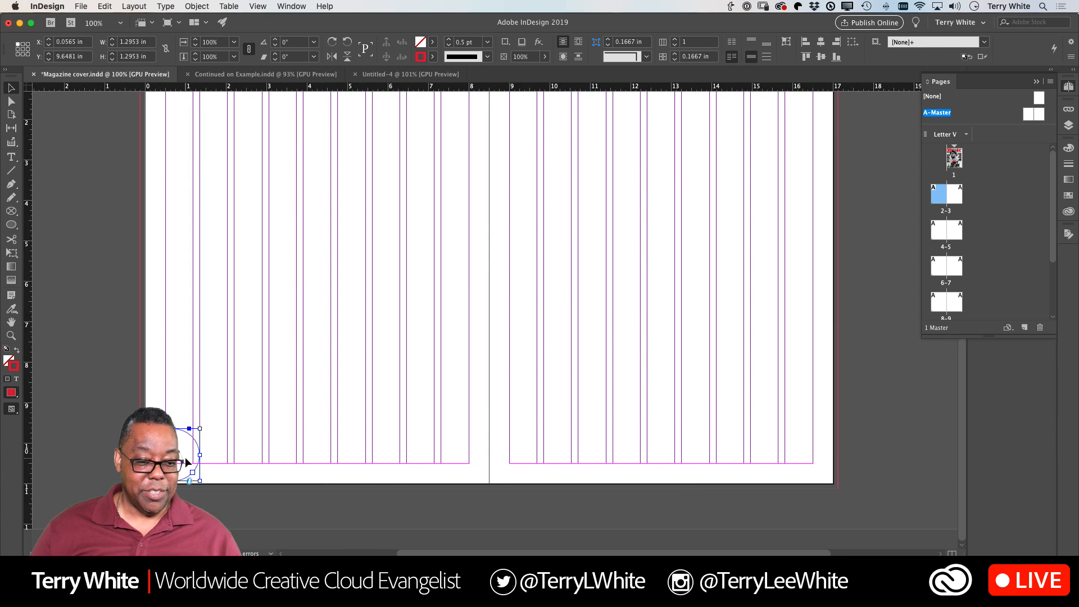
pyautogui.hscroll(-3, 188, 461)
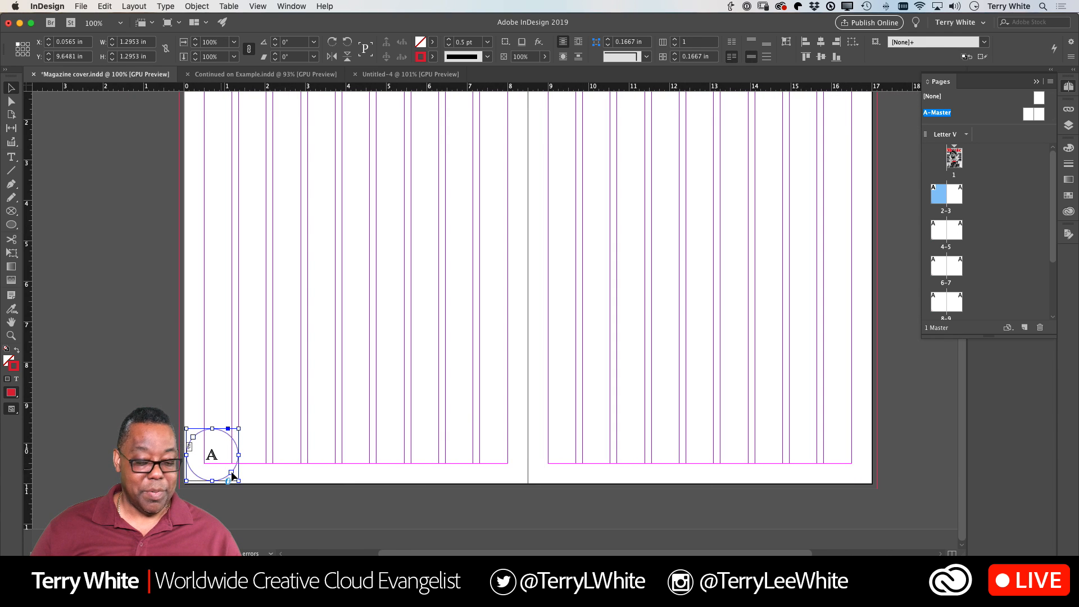
pyautogui.moveTo(234, 460); pyautogui.dragTo(841, 465)
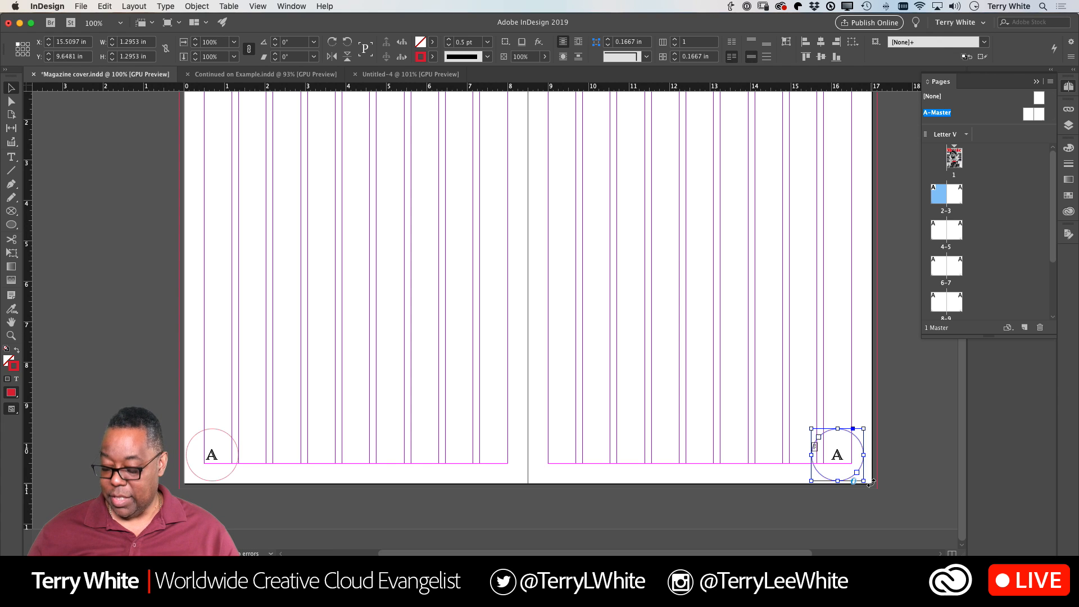
# - Nudge the duplicated circle toward the right master page's outer edge to X 15.6347 in and deselect it
pyautogui.press('Right')
pyautogui.press('Right')
pyautogui.press('Right')
pyautogui.press('Right')
pyautogui.press('Right')
pyautogui.press('Right')
pyautogui.press('Right')
pyautogui.press('Right')
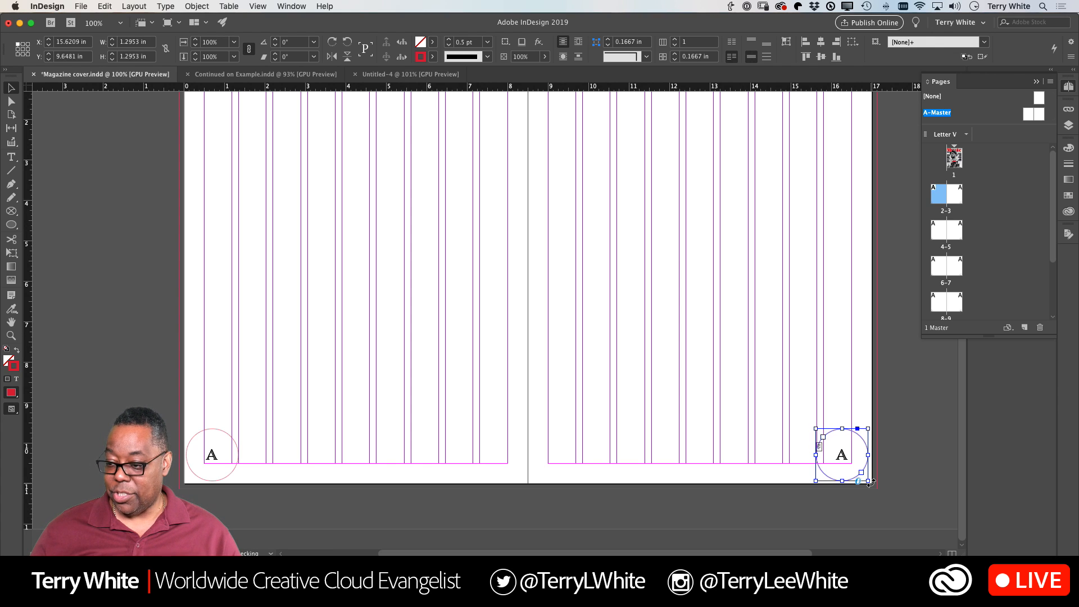
pyautogui.press('Right')
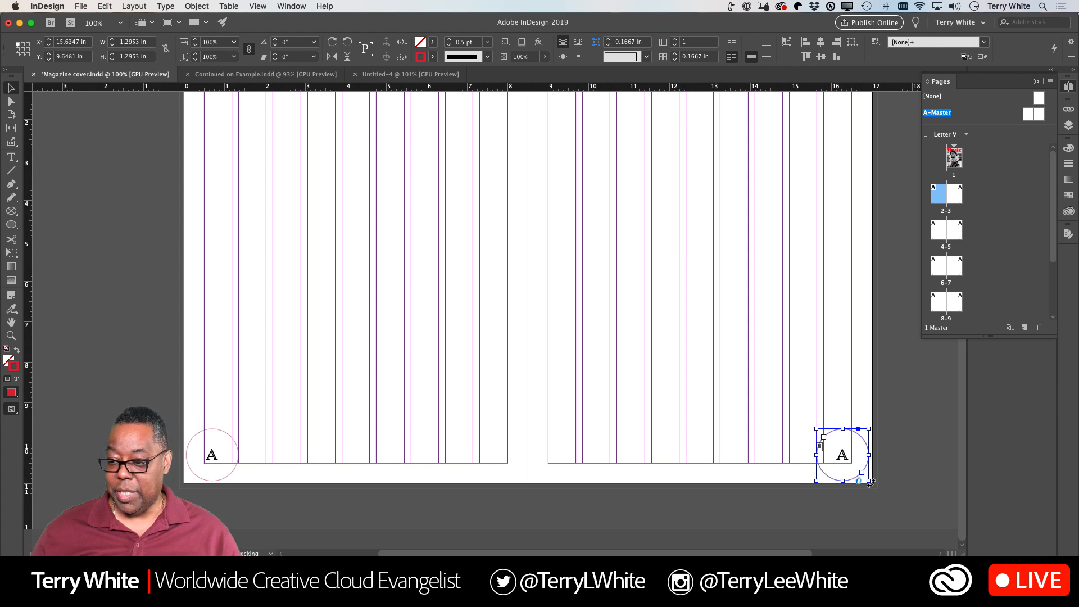
pyautogui.click(889, 426)
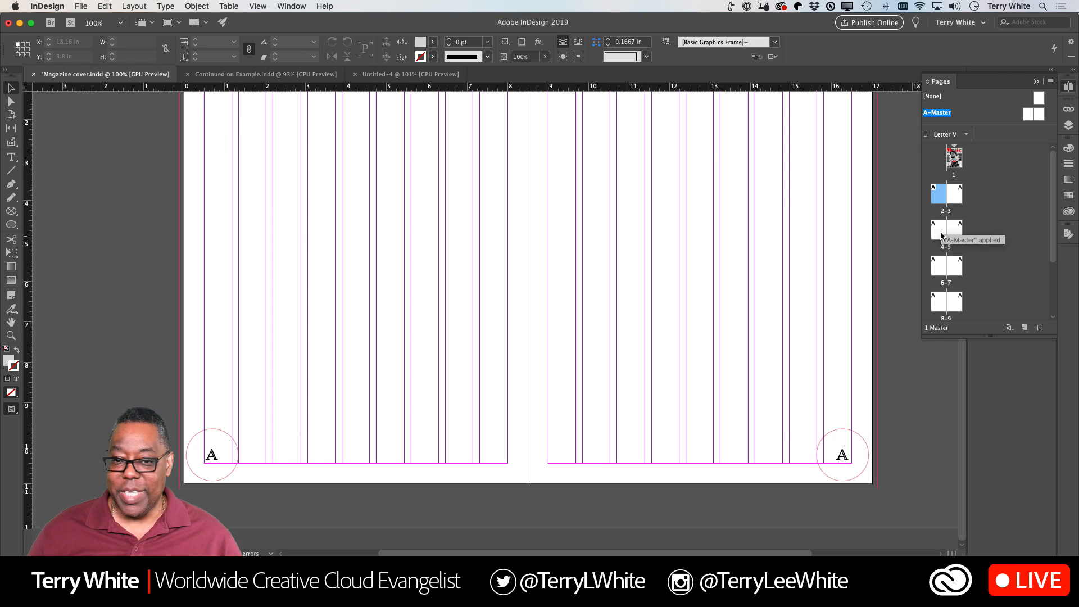
# - On page 2, draw a text frame about 3.24 in wide and 6.41 in high, overlapping the page number at the bottom margin
pyautogui.doubleClick(938, 197)
pyautogui.scroll(-5, 718, 205)
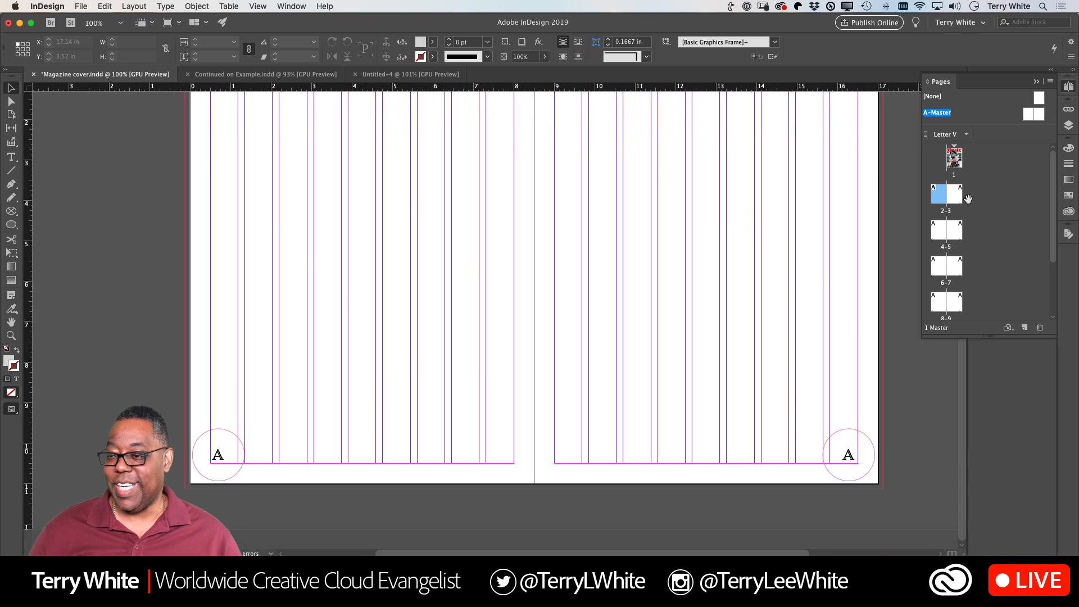
pyautogui.doubleClick(944, 198)
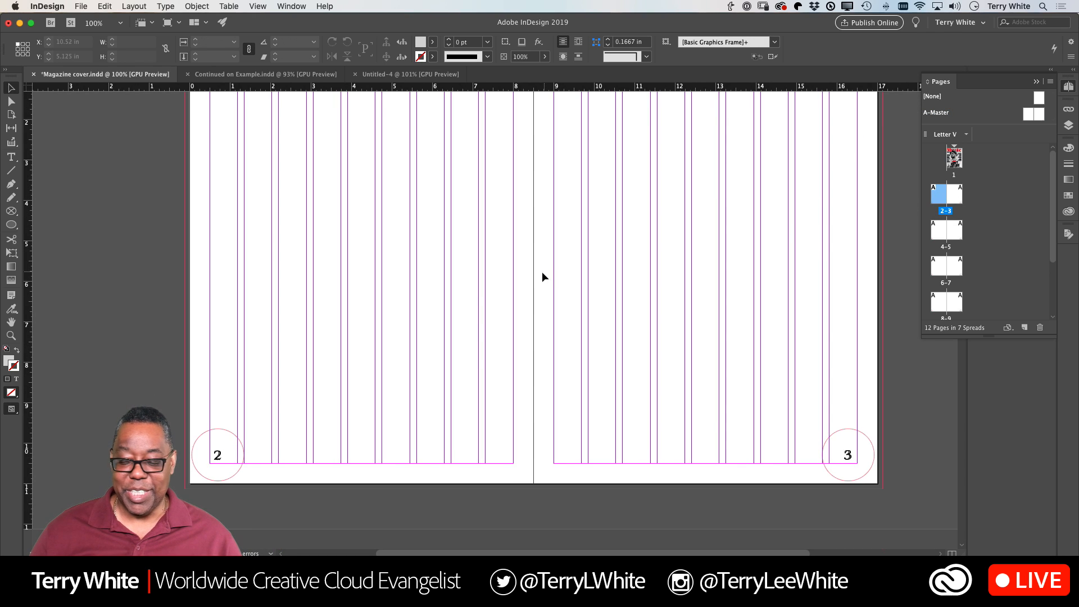
pyautogui.scroll(2, 529, 270)
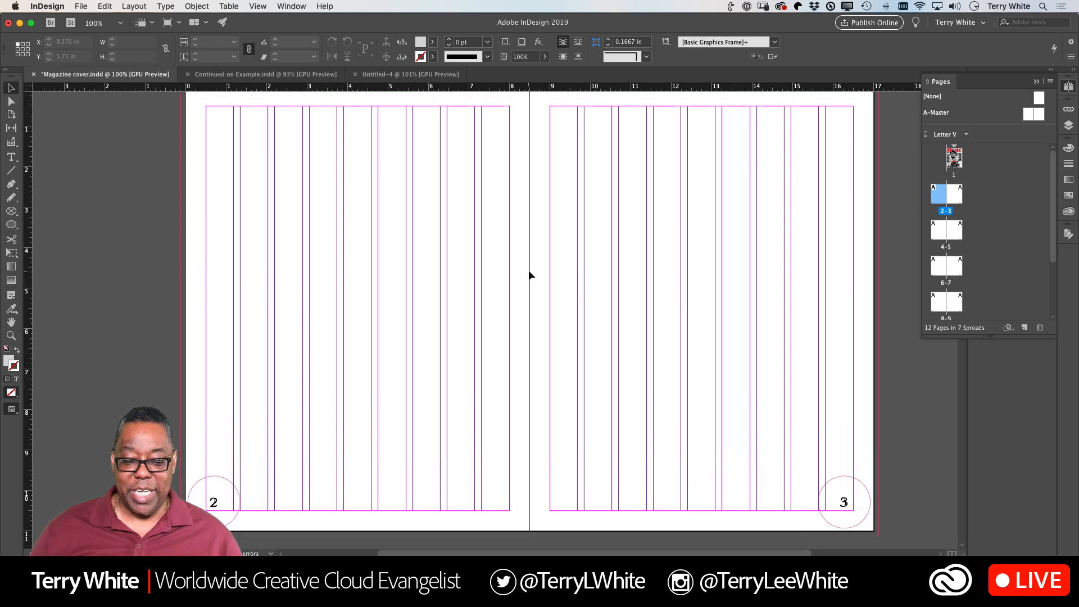
pyautogui.hscroll(-2, 38, 154)
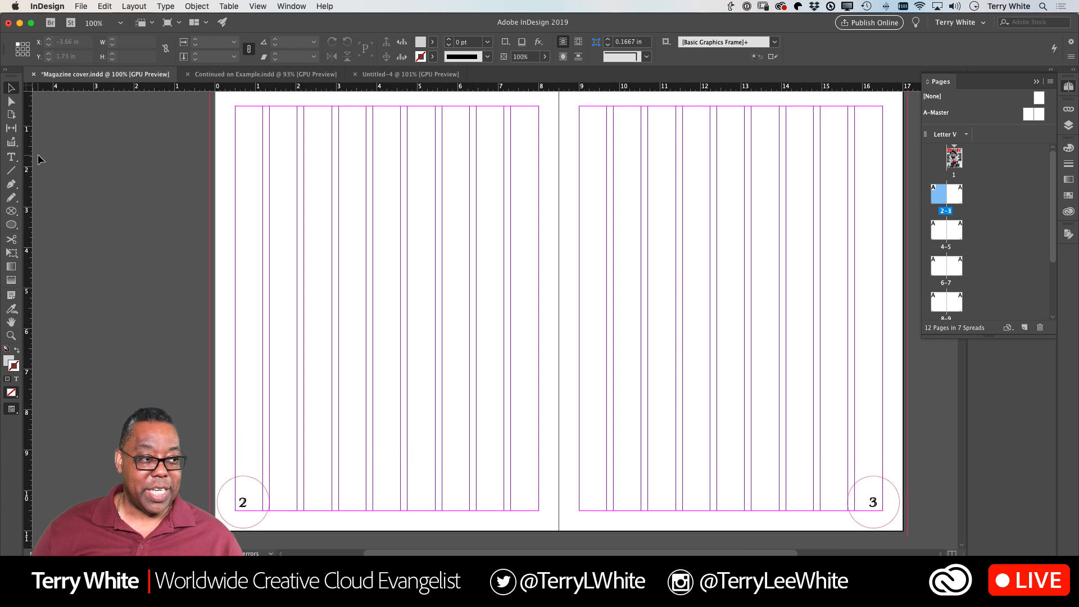
pyautogui.click(12, 157)
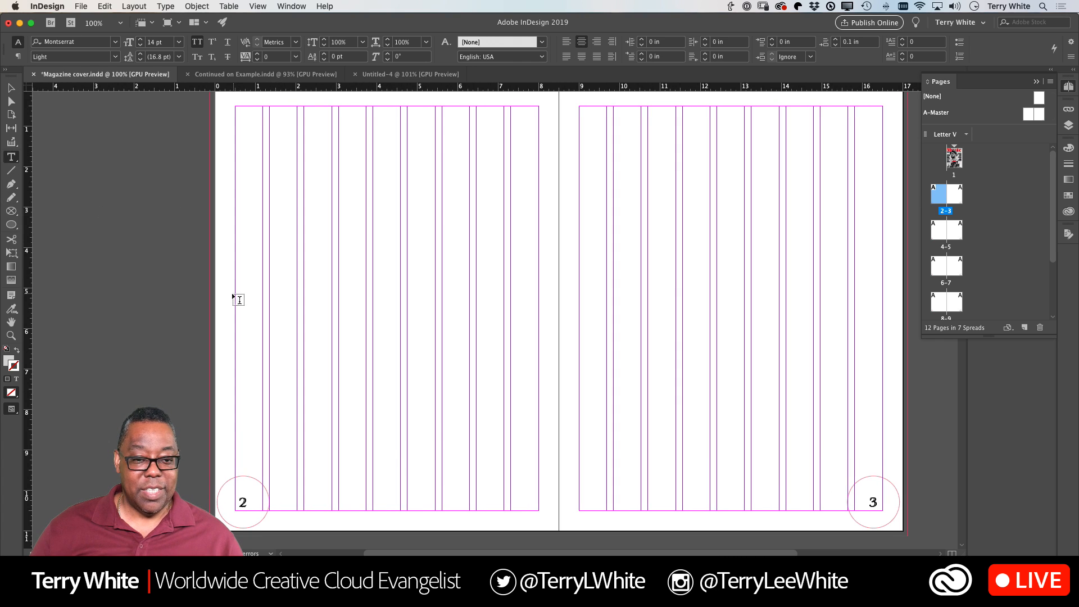
pyautogui.moveTo(236, 251); pyautogui.dragTo(368, 512)
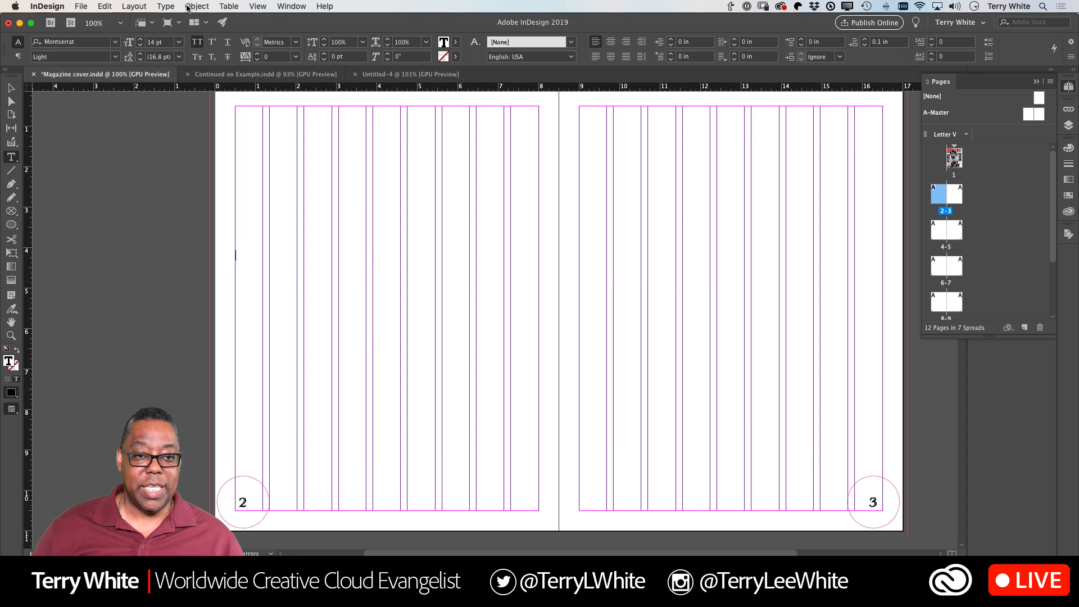
# - Try filling the page 2 text frame with placeholder text
pyautogui.click(165, 7)
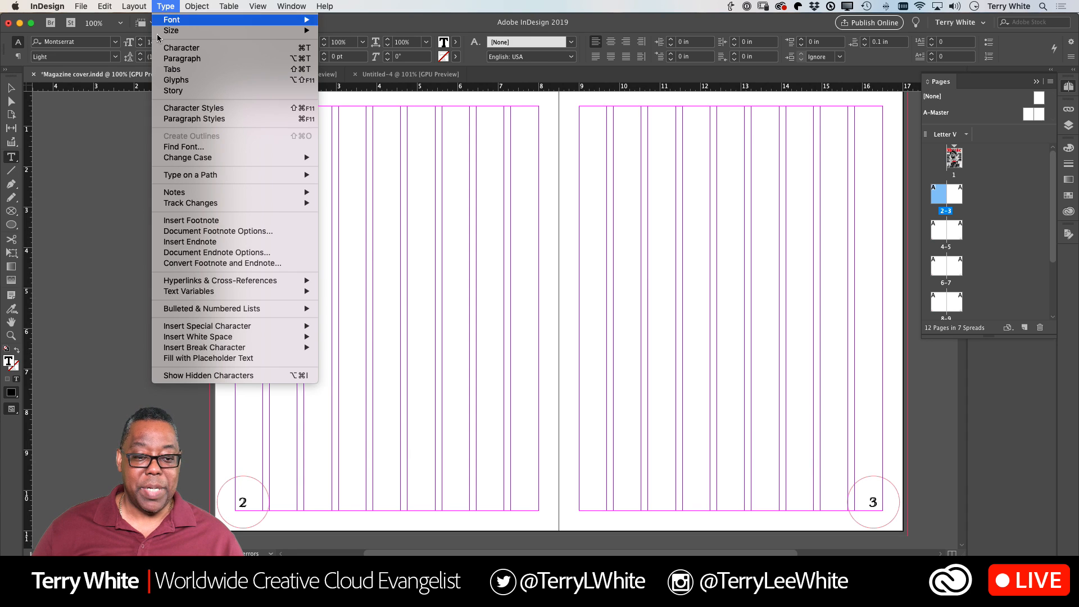
pyautogui.click(181, 358)
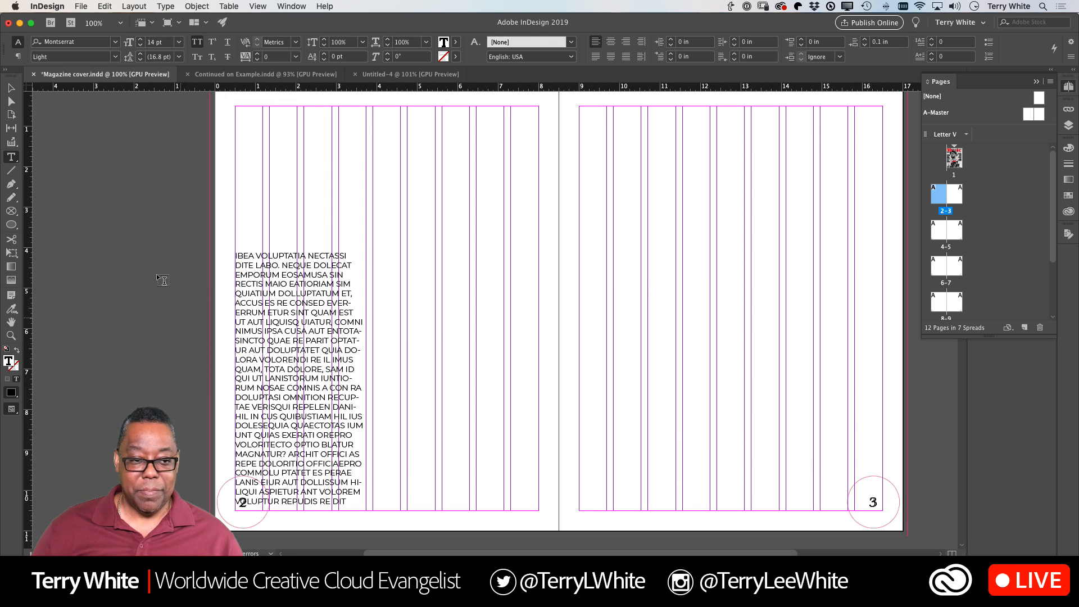
pyautogui.click(11, 88)
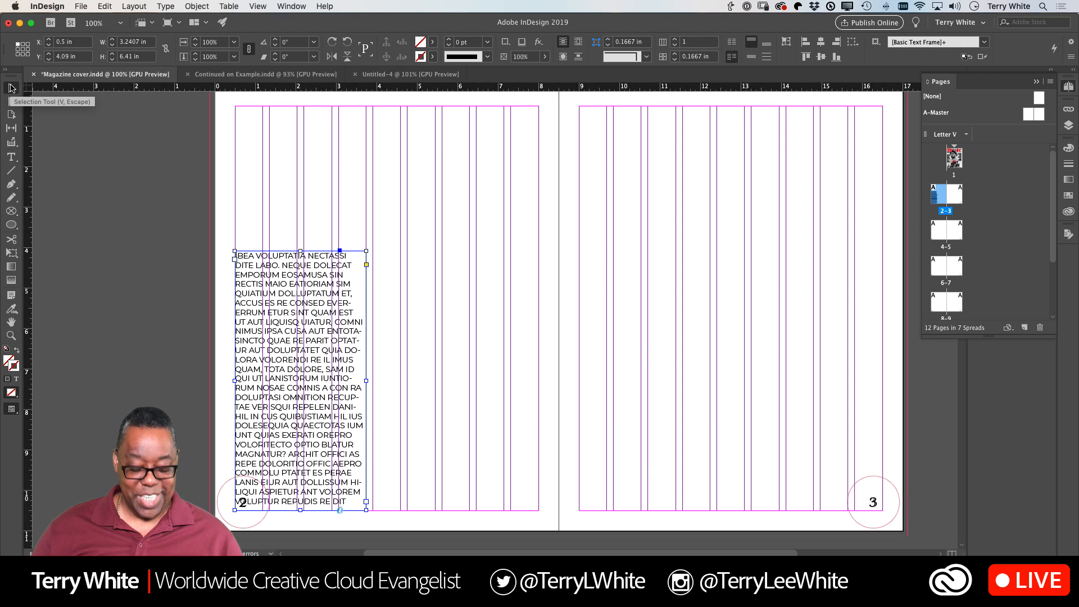
pyautogui.press('Delete')
# - Apply text wrap around the object shape to both page number circles on the master spread
pyautogui.doubleClick(1028, 115)
pyautogui.click(260, 510)
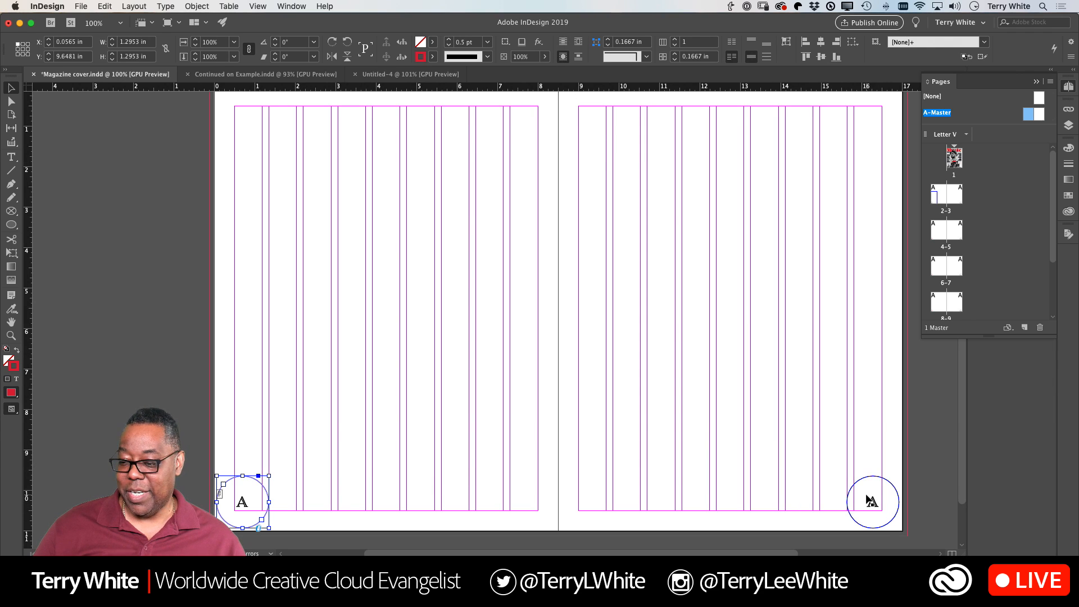
pyautogui.click(871, 499)
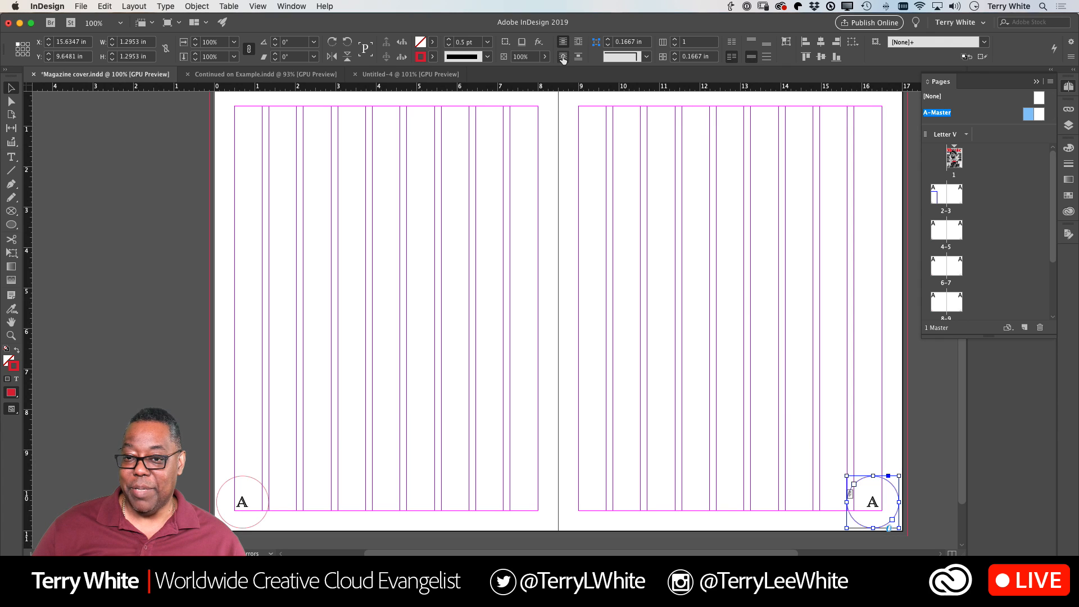
# - Fill the empty text frame on page 2 with placeholder text
pyautogui.doubleClick(933, 194)
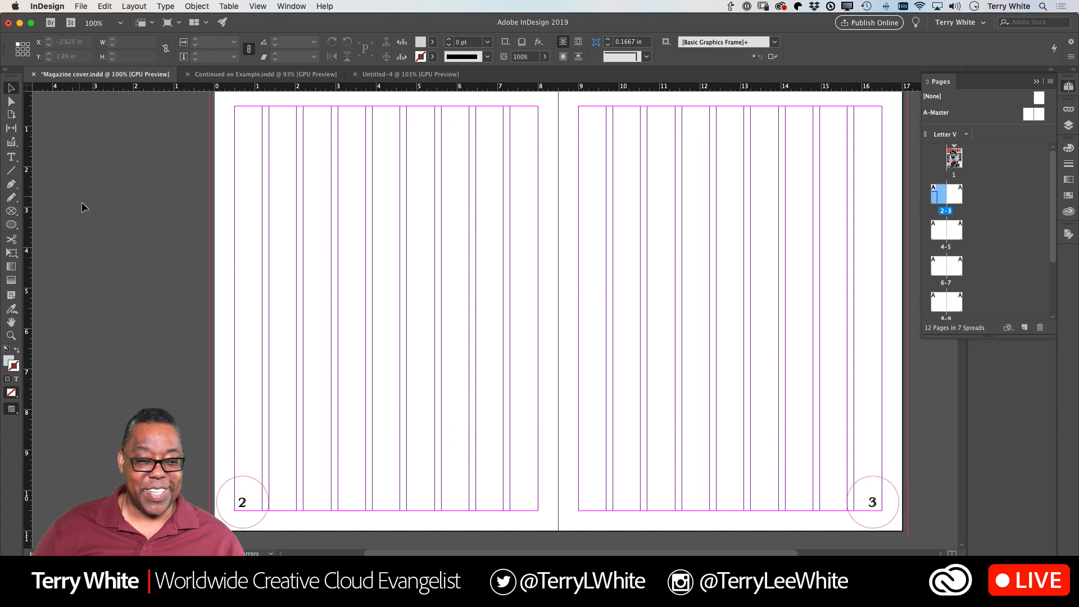
pyautogui.click(254, 306)
pyautogui.doubleClick(248, 289)
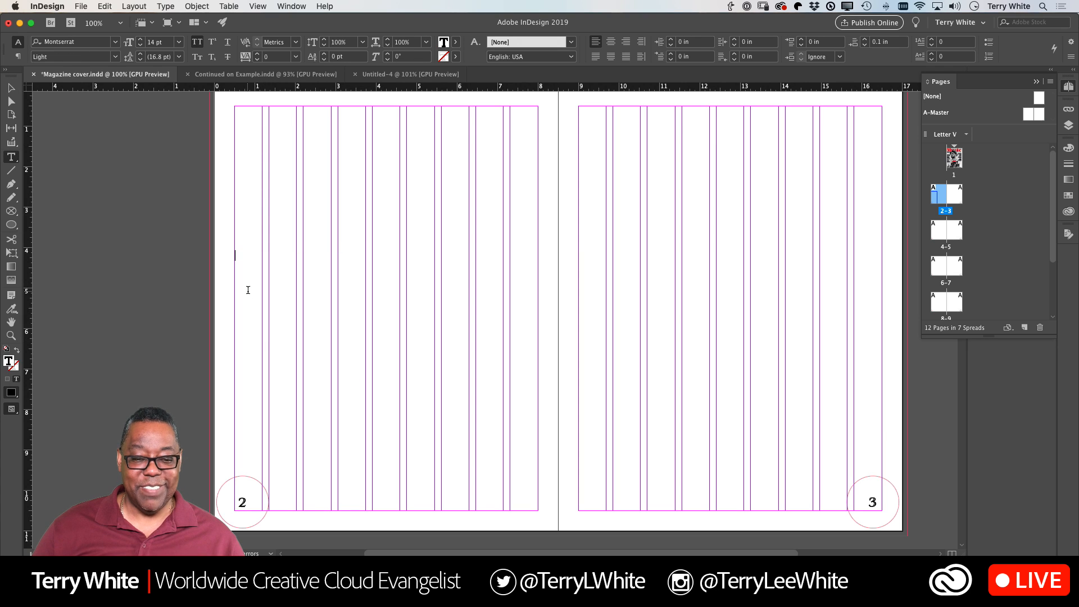
pyautogui.click(164, 6)
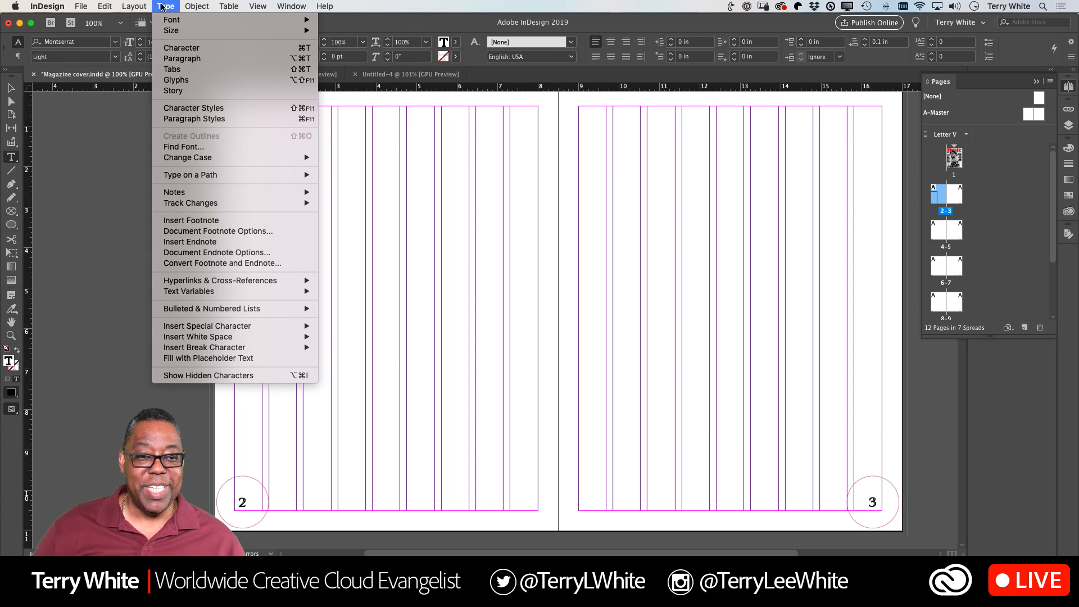
pyautogui.click(230, 358)
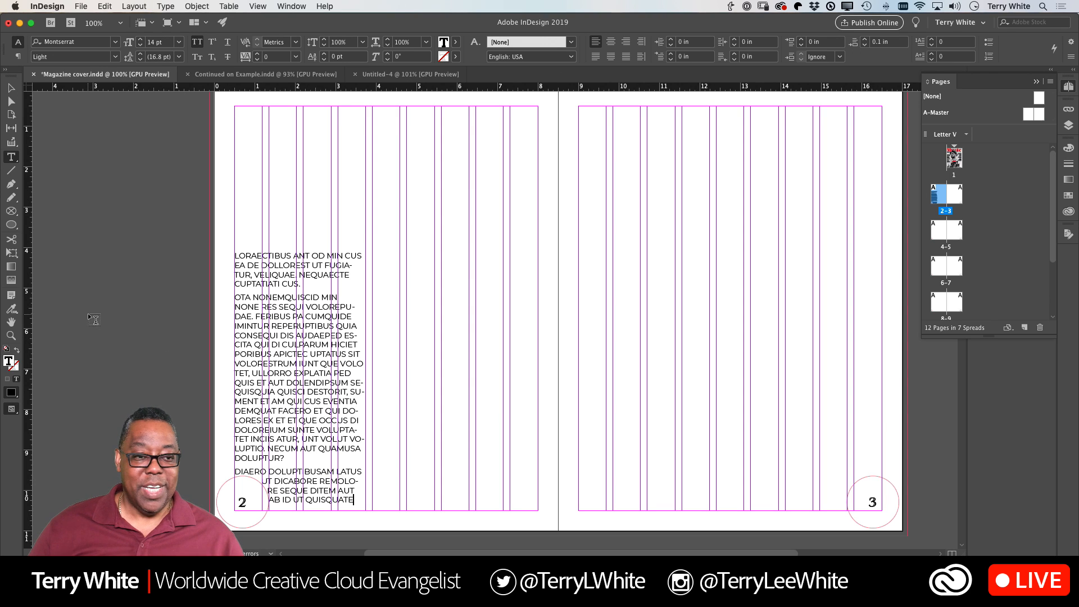
# - Deselect the text frame and show the 2-3 spread in Preview mode without guides
pyautogui.scroll(1, 67, 155)
pyautogui.click(11, 88)
pyautogui.click(123, 254)
pyautogui.press('w')
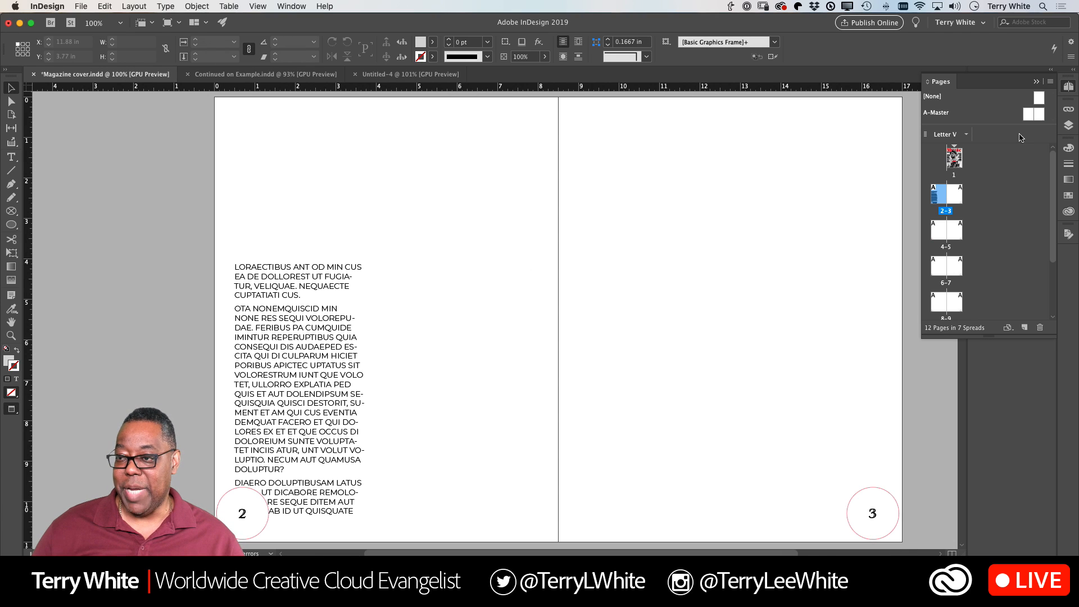
# - Set the text wrap offset of the left master page's circle to 0.125 in
pyautogui.doubleClick(1026, 117)
pyautogui.click(261, 517)
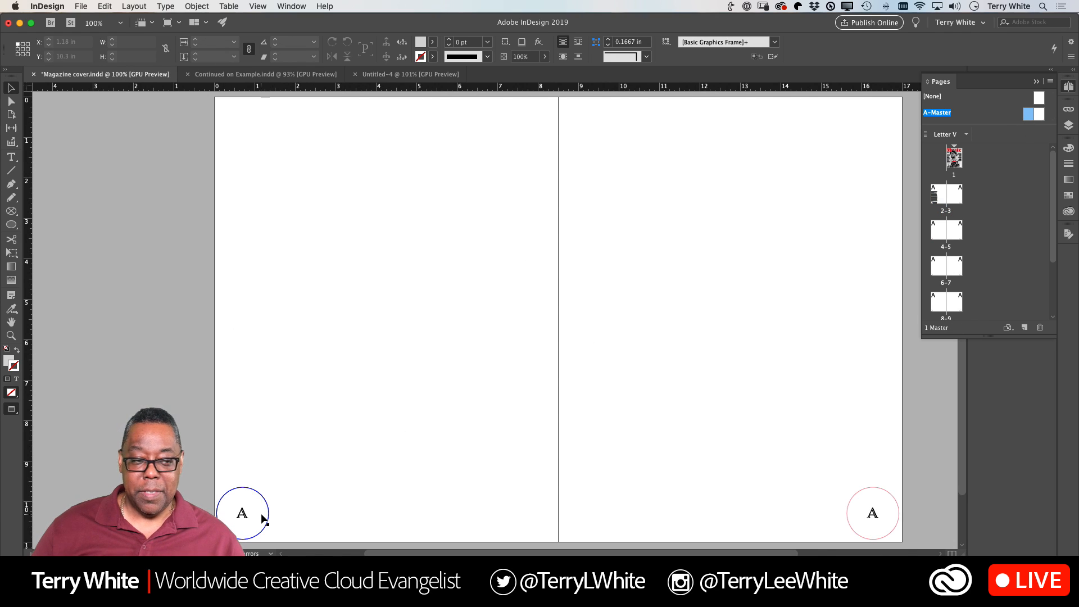
pyautogui.click(262, 518)
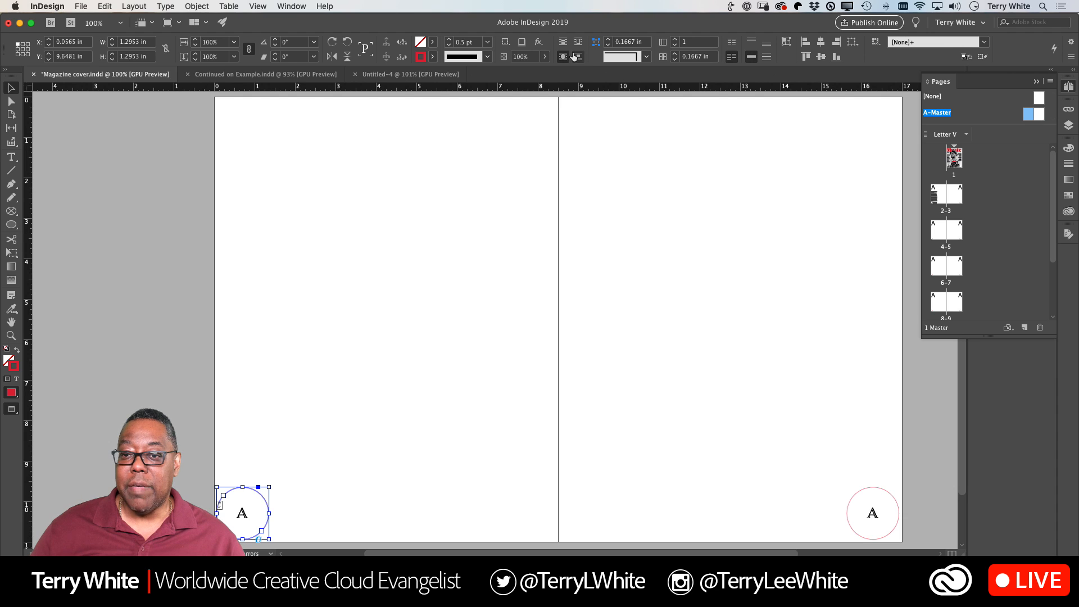
pyautogui.click(304, 10)
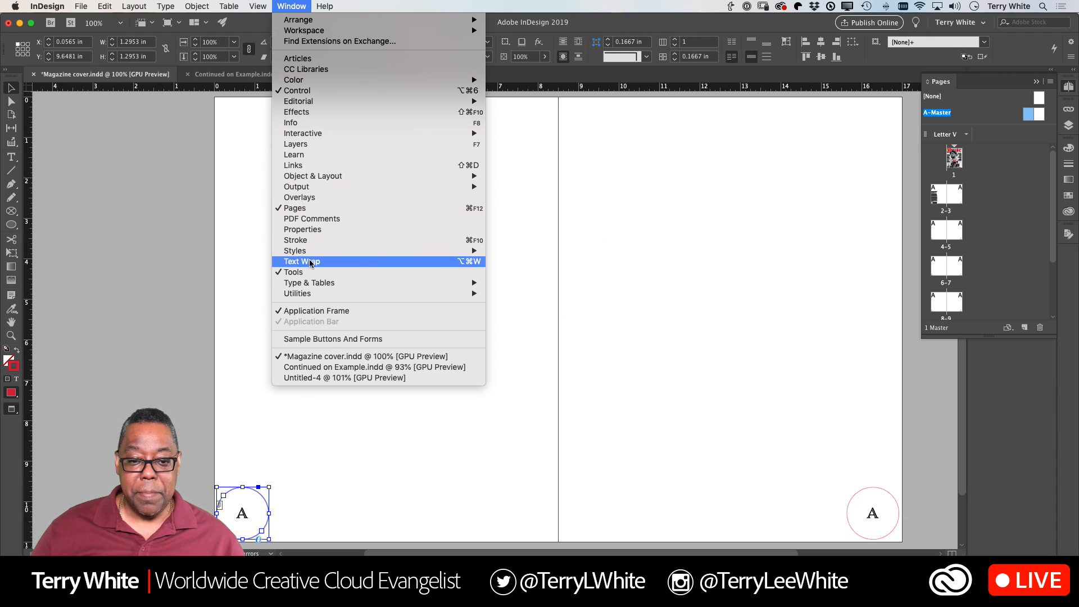
pyautogui.click(301, 262)
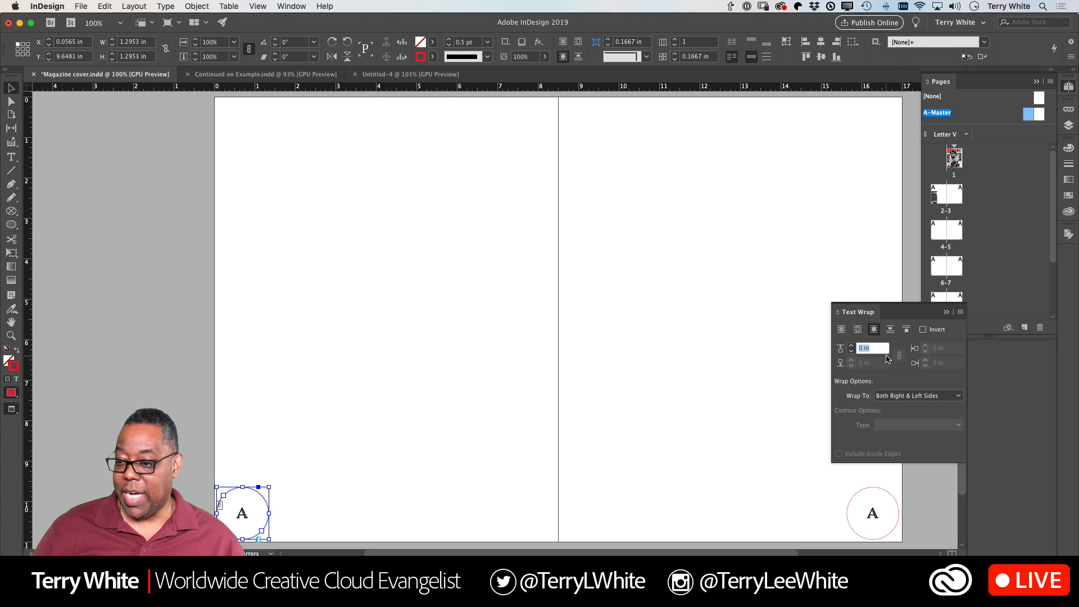
pyautogui.click(851, 345)
pyautogui.click(851, 346)
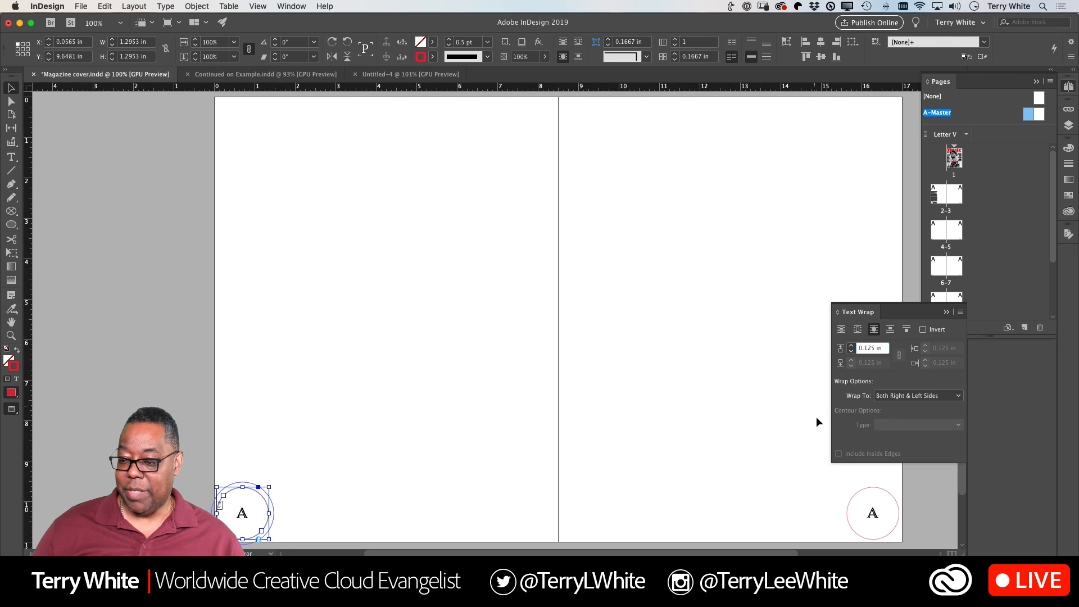
# - Raise the text wrap offset of the right master page's circle to 0.125 in, matching the left circle
pyautogui.click(871, 510)
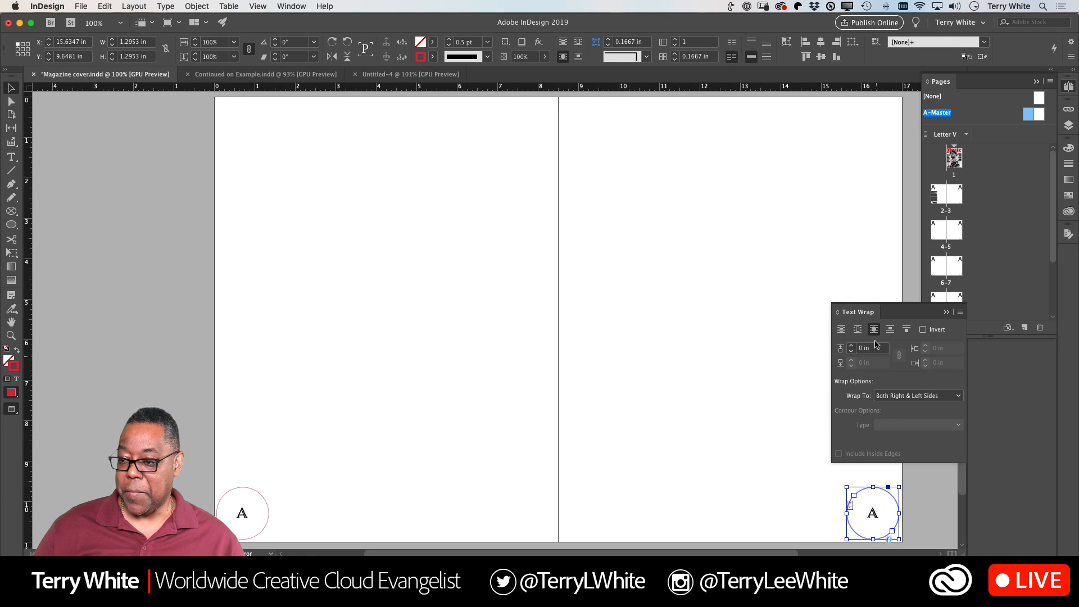
pyautogui.click(852, 346)
pyautogui.click(851, 346)
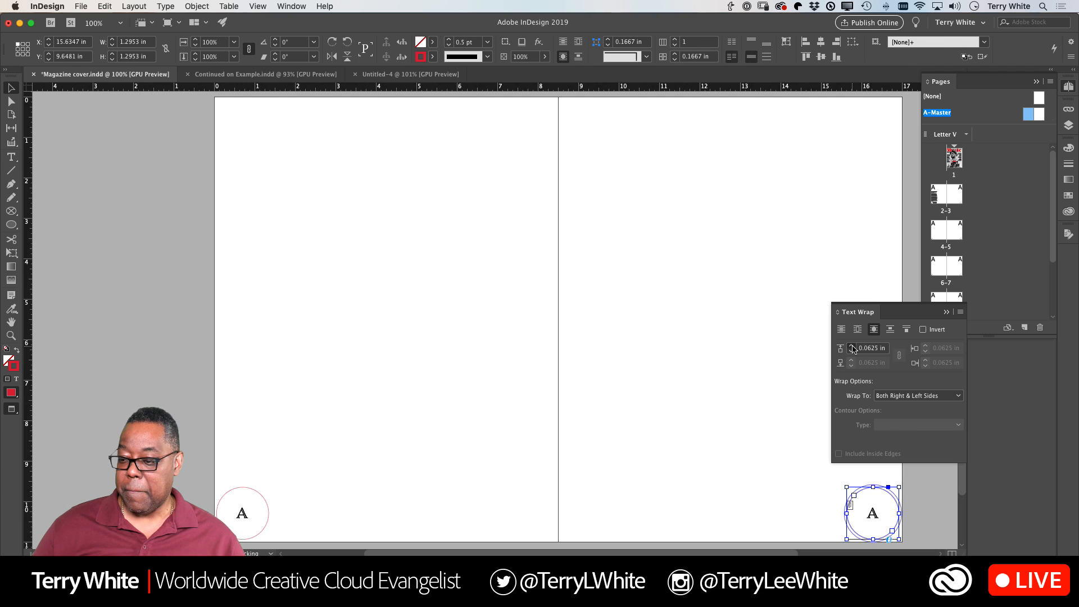
pyautogui.click(745, 415)
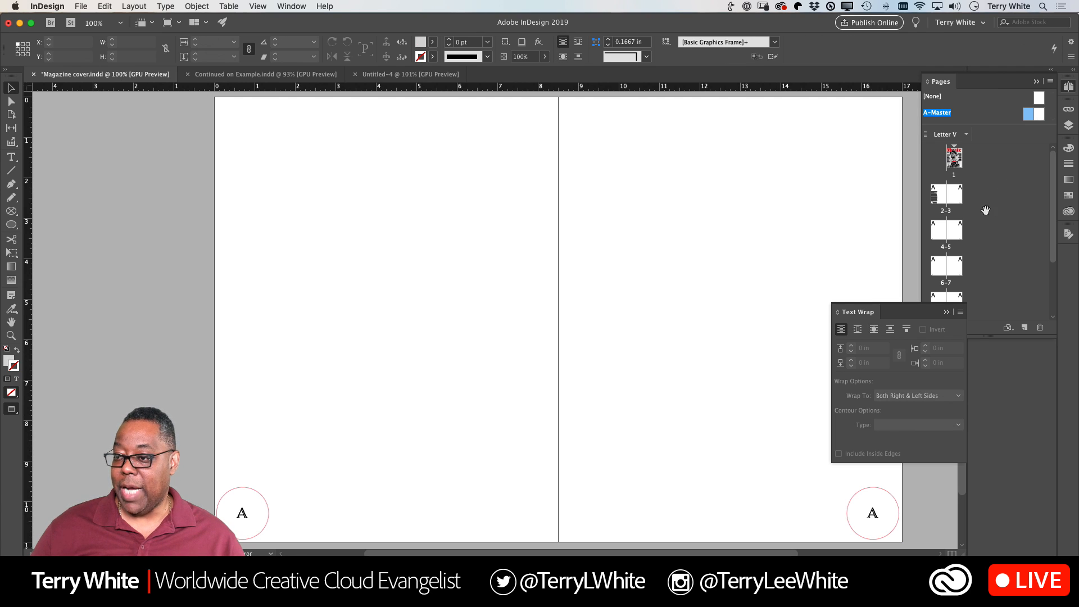
# - Return to spread 2-3 to check the text wrap around the page number, and collapse the page list
pyautogui.doubleClick(936, 203)
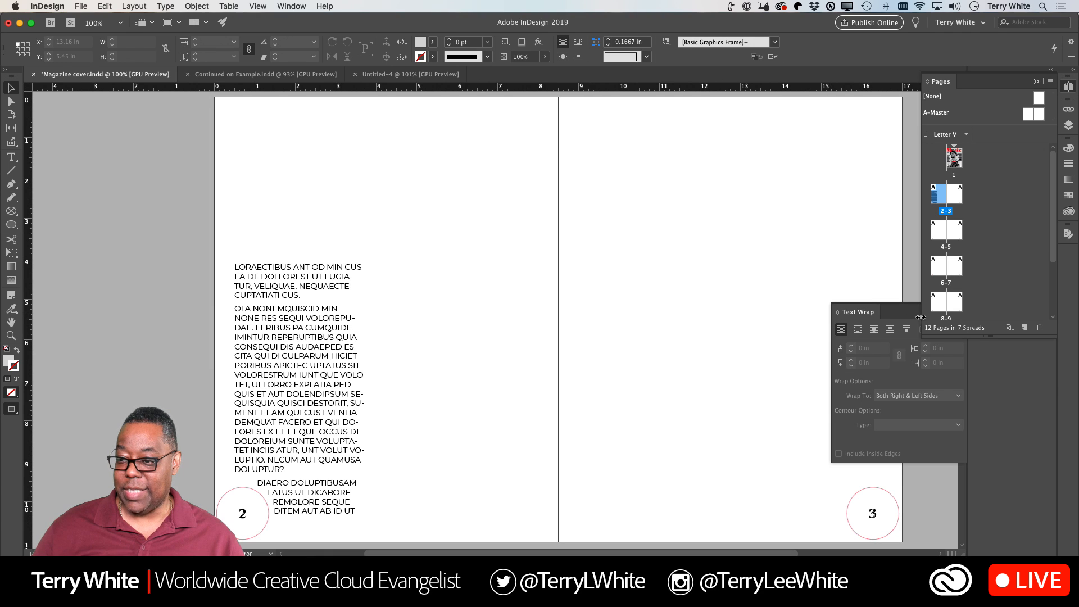
pyautogui.click(1036, 81)
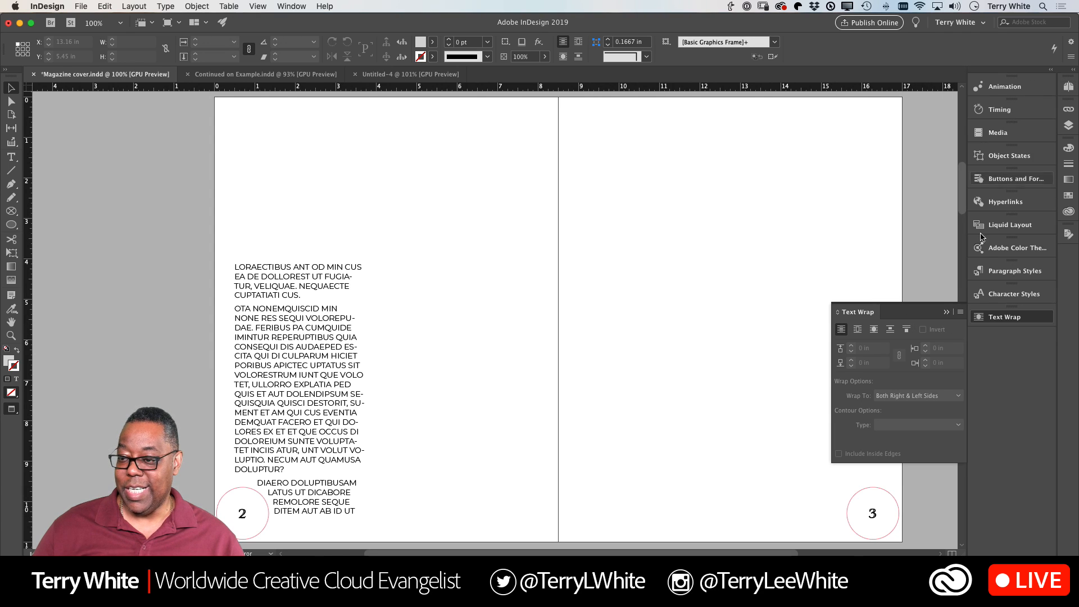
# - Collapse the Text Wrap settings and switch to the Continued on Example.indd document
pyautogui.click(947, 311)
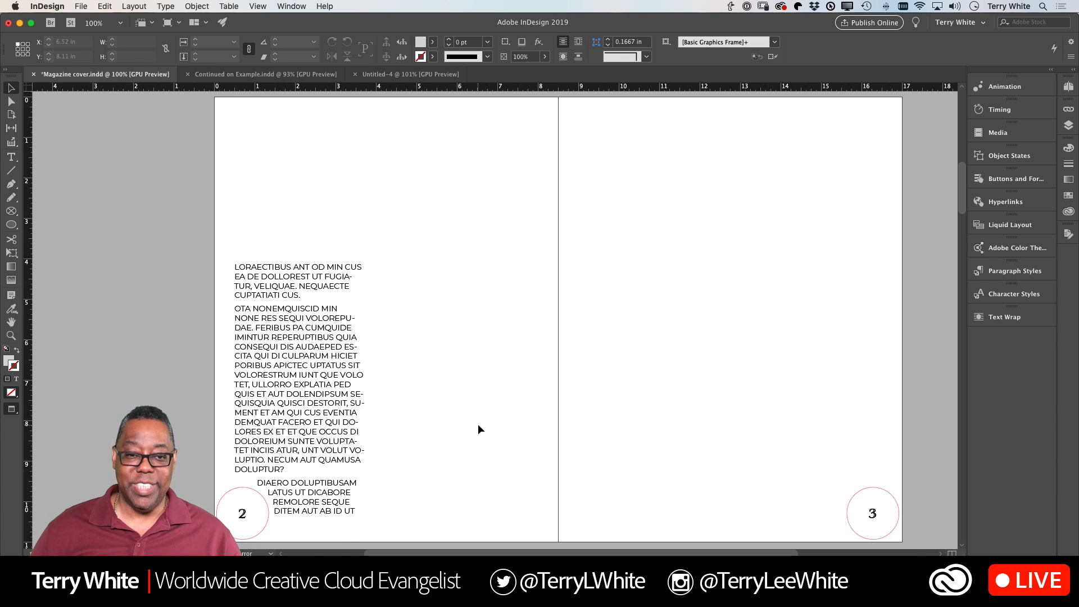
pyautogui.click(238, 75)
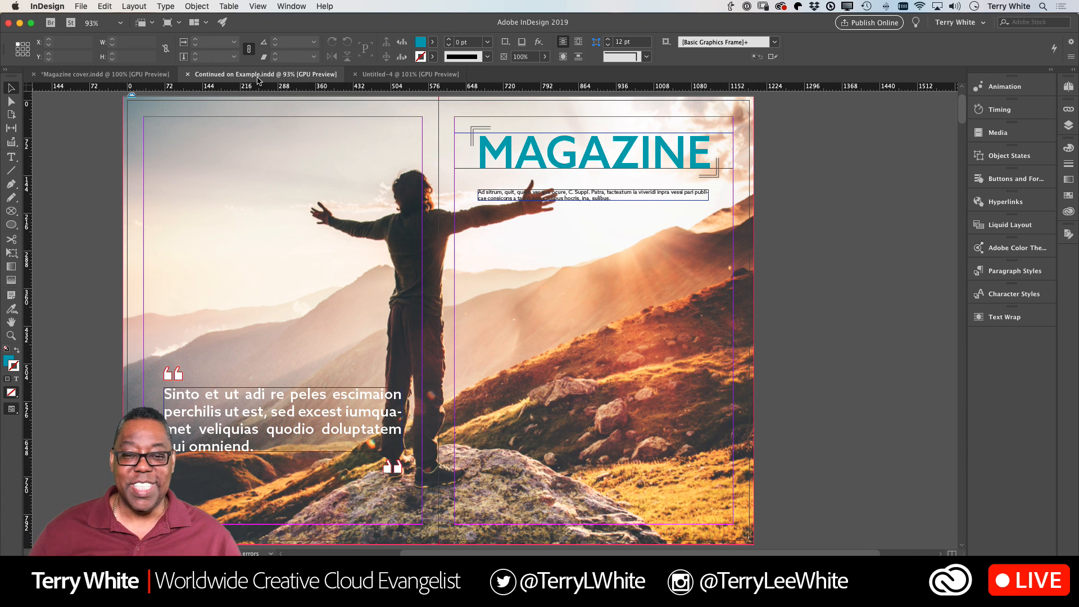
pyautogui.click(338, 105)
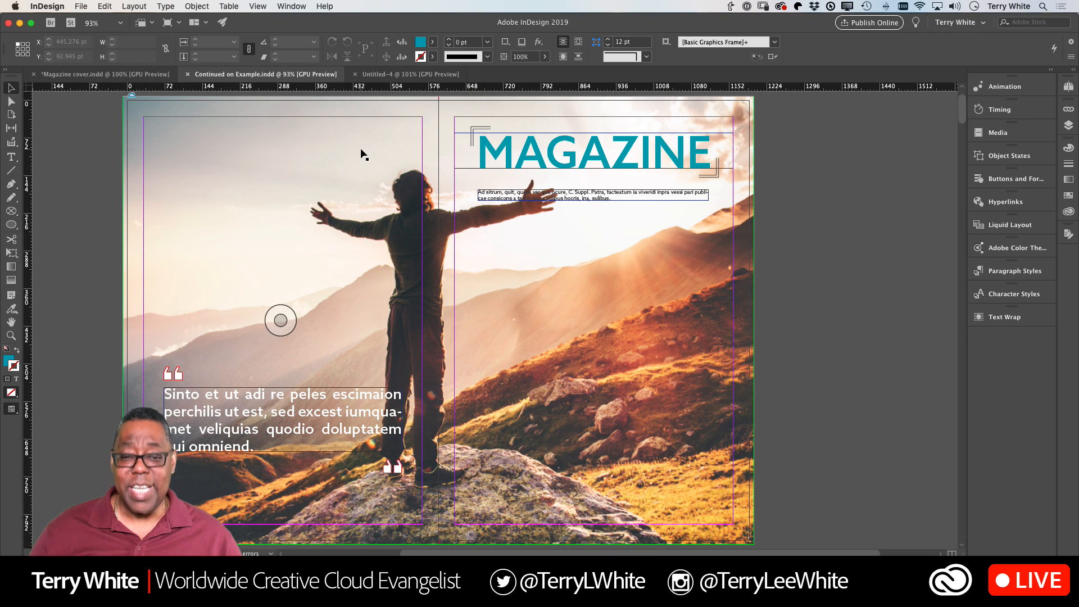
pyautogui.press('super+Tab')
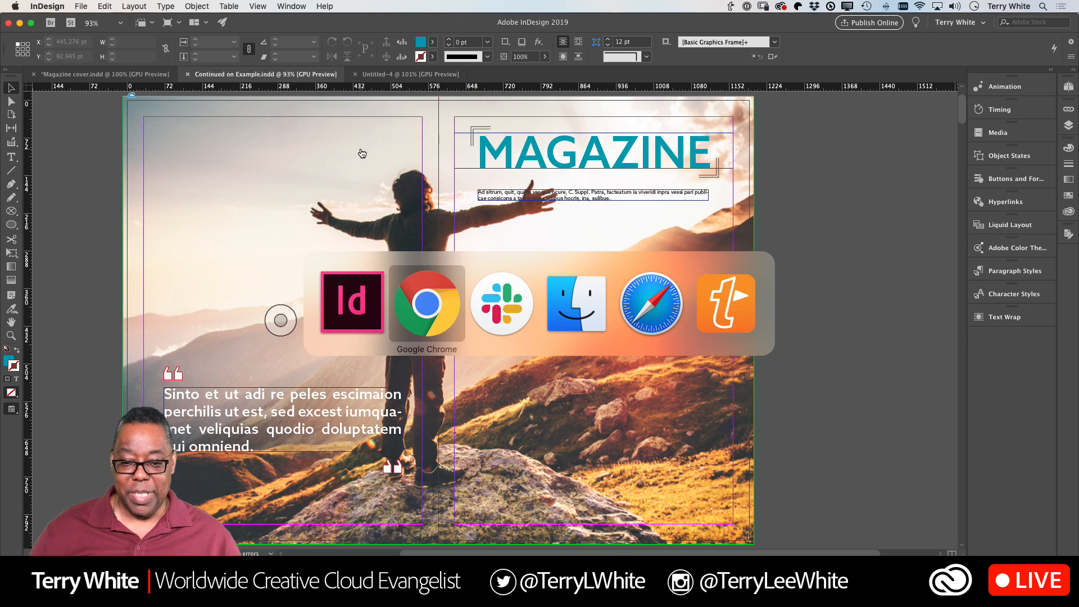
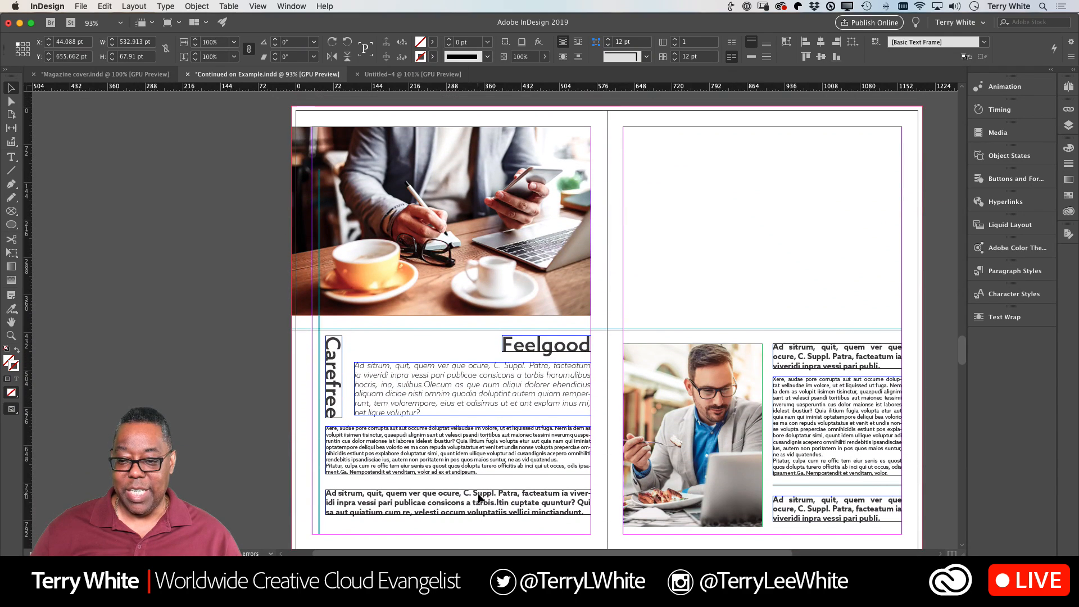
# - Examine the Feelgood spread and browse the document's page thumbnails to find pages 13-14
pyautogui.hscroll(3, 478, 494)
pyautogui.scroll(-3, 478, 493)
pyautogui.hscroll(3, 478, 497)
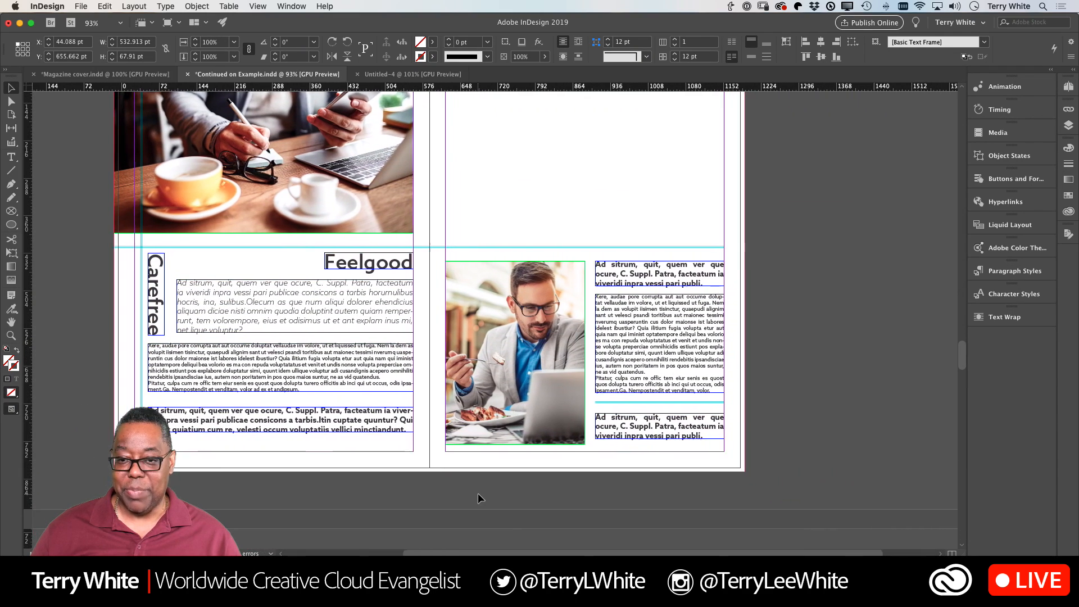
pyautogui.scroll(2, 479, 498)
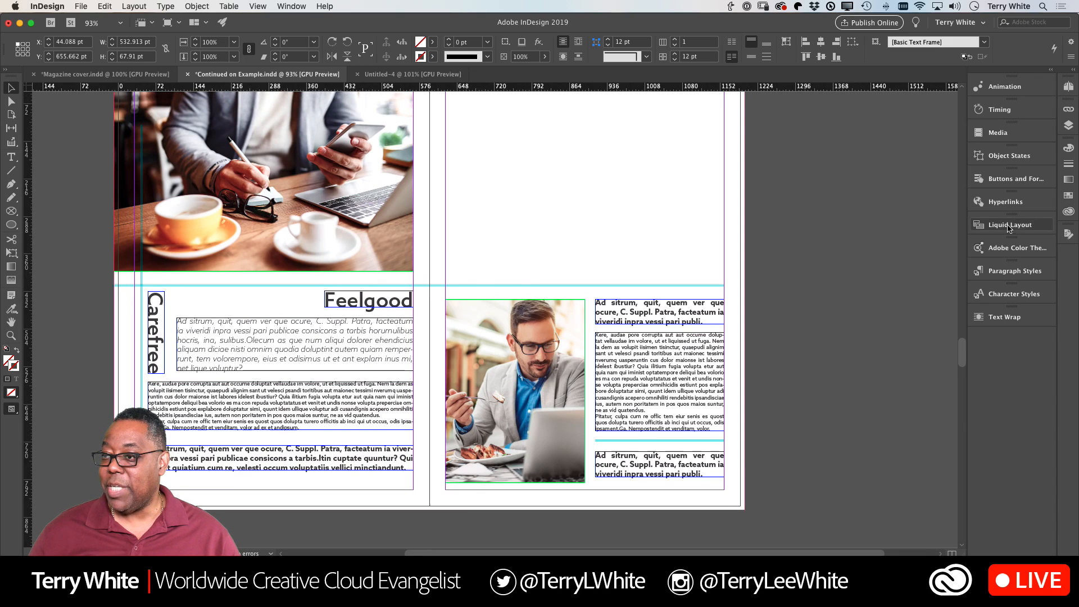
pyautogui.click(1068, 86)
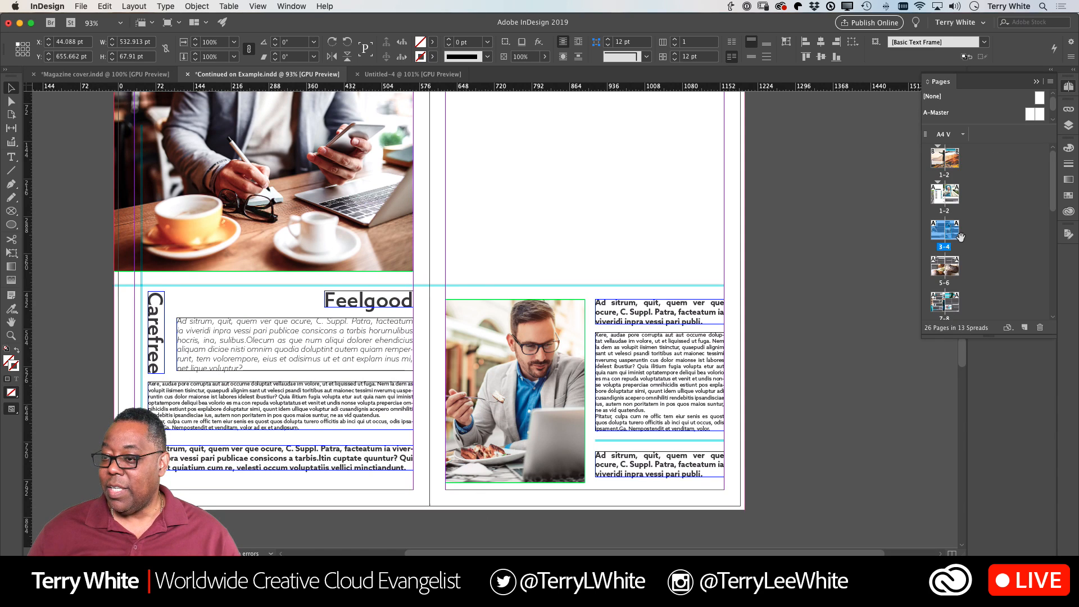
pyautogui.scroll(-3, 967, 263)
pyautogui.scroll(-3, 967, 262)
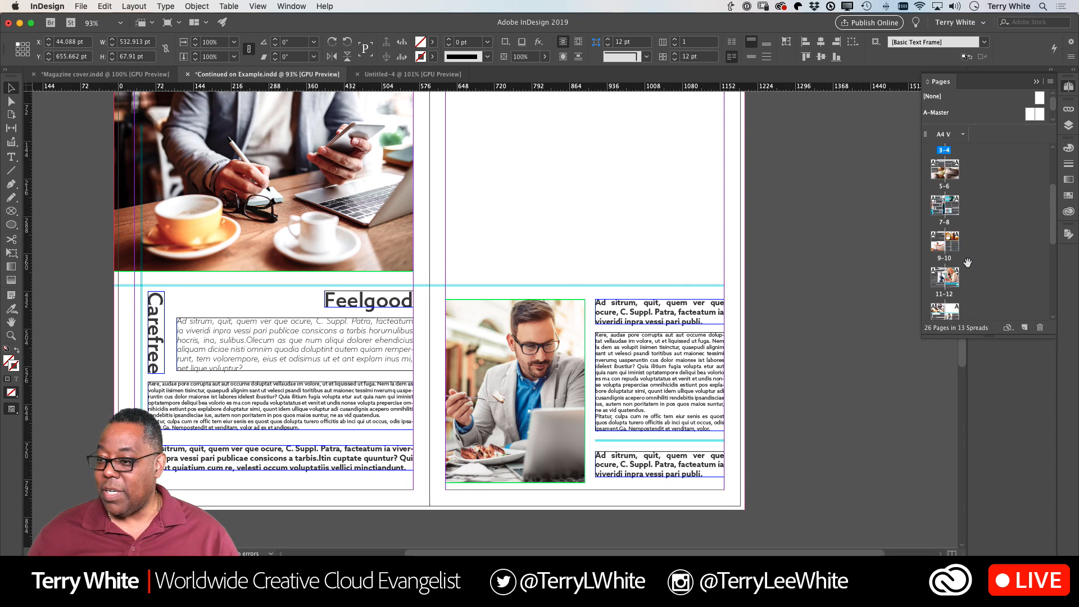
pyautogui.doubleClick(954, 276)
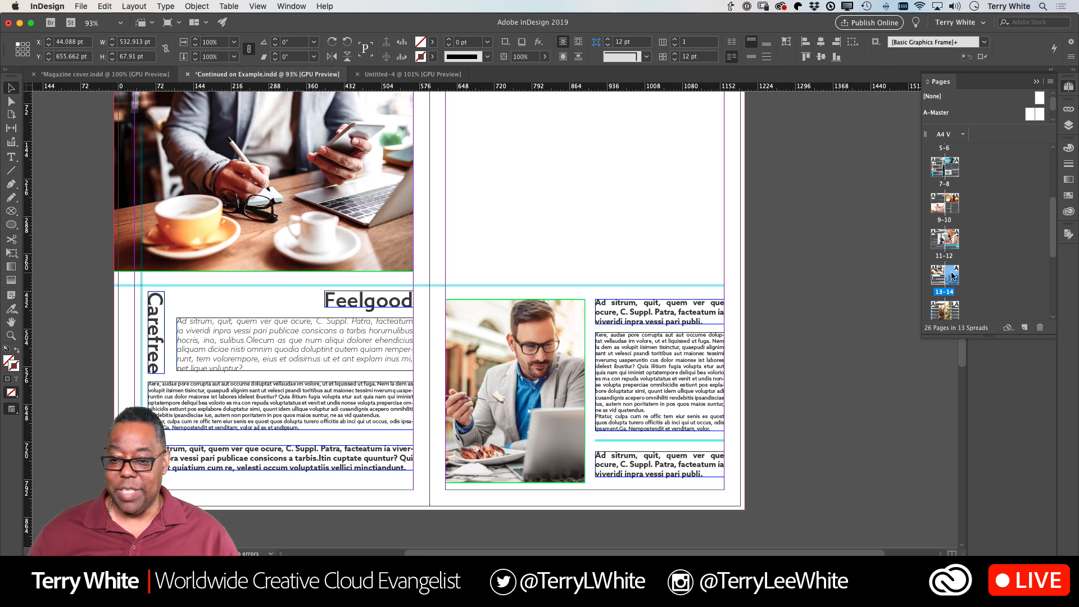
pyautogui.scroll(5, 962, 177)
pyautogui.scroll(1, 962, 177)
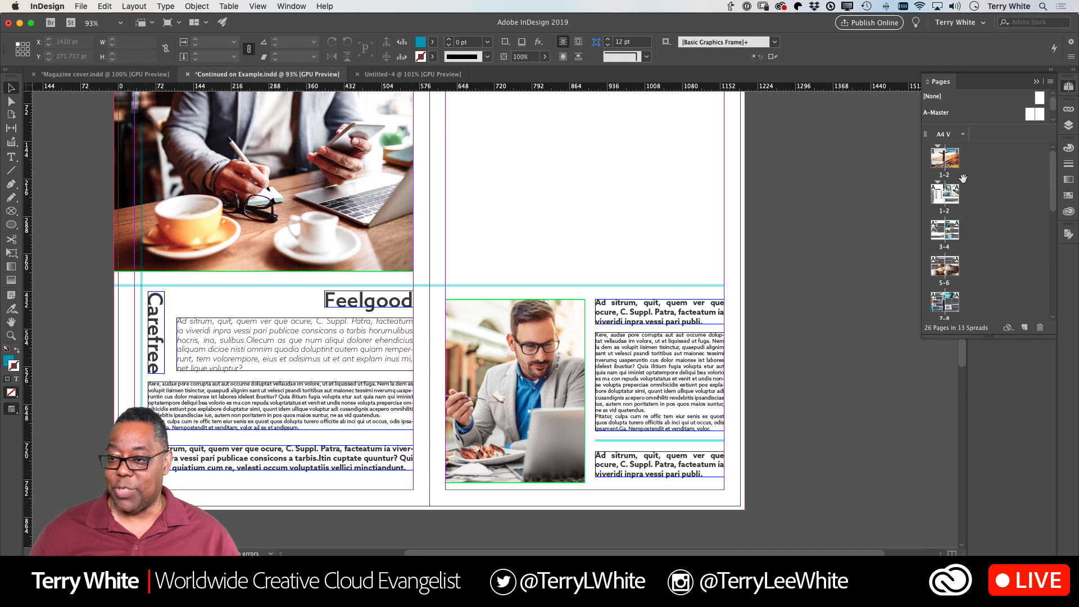
# - Go to spread 3-4 and delete the threaded text frame at the bottom of the Editor's Note page
pyautogui.doubleClick(938, 236)
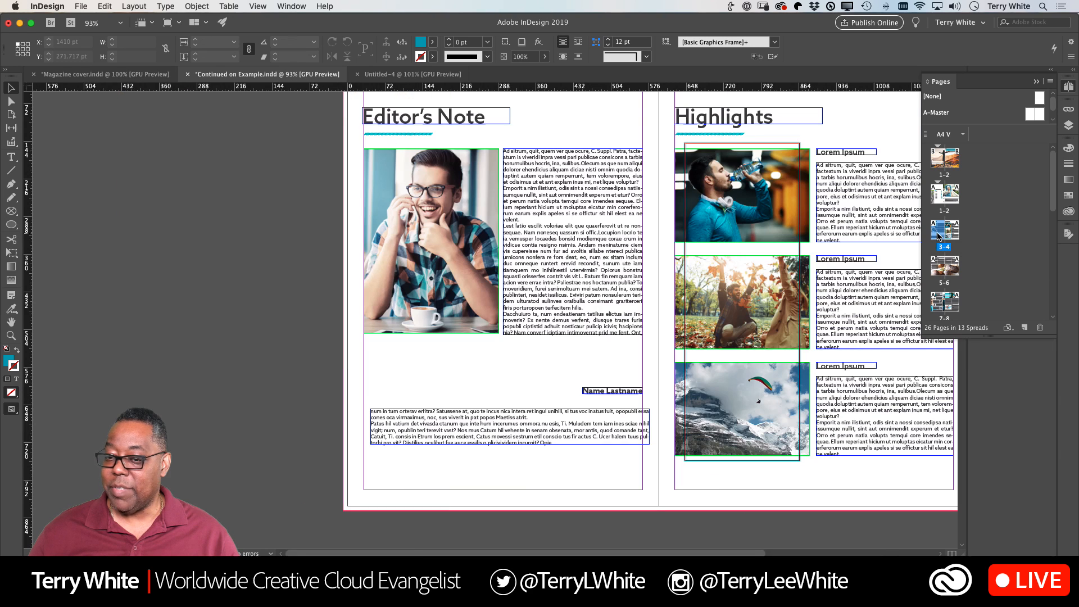
pyautogui.click(547, 426)
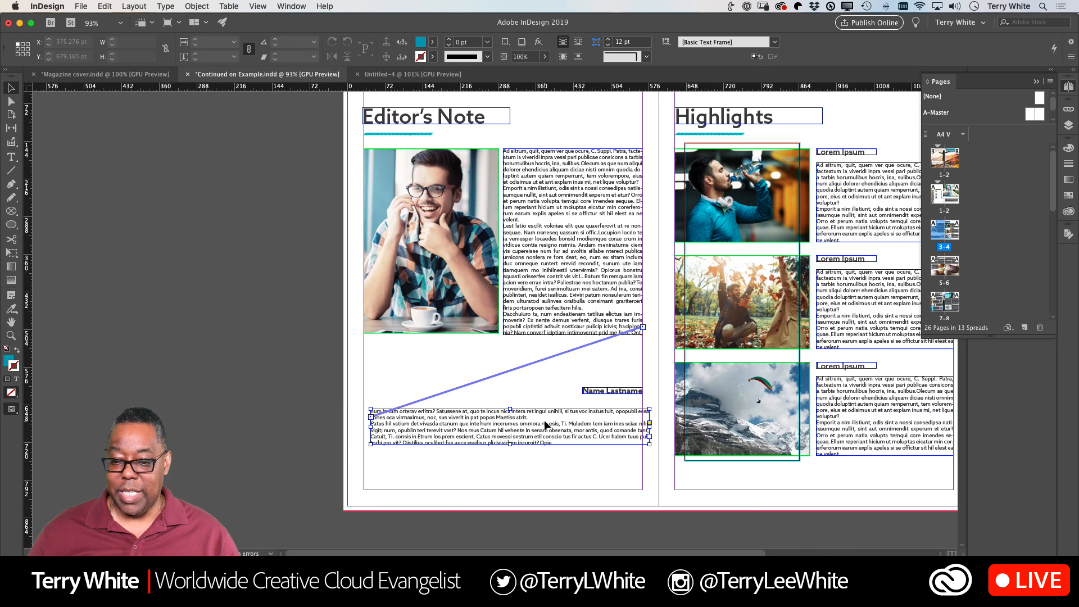
pyautogui.press('Delete')
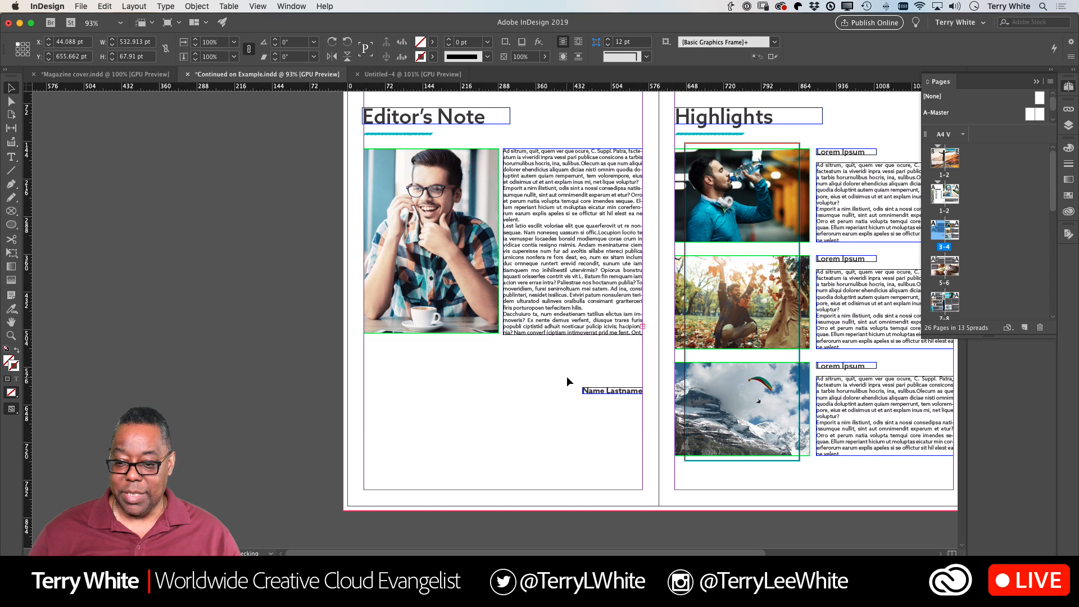
# - Flow the Editor's Note overset text into the empty upper area of page 14, starting at the top margin corner
pyautogui.click(642, 332)
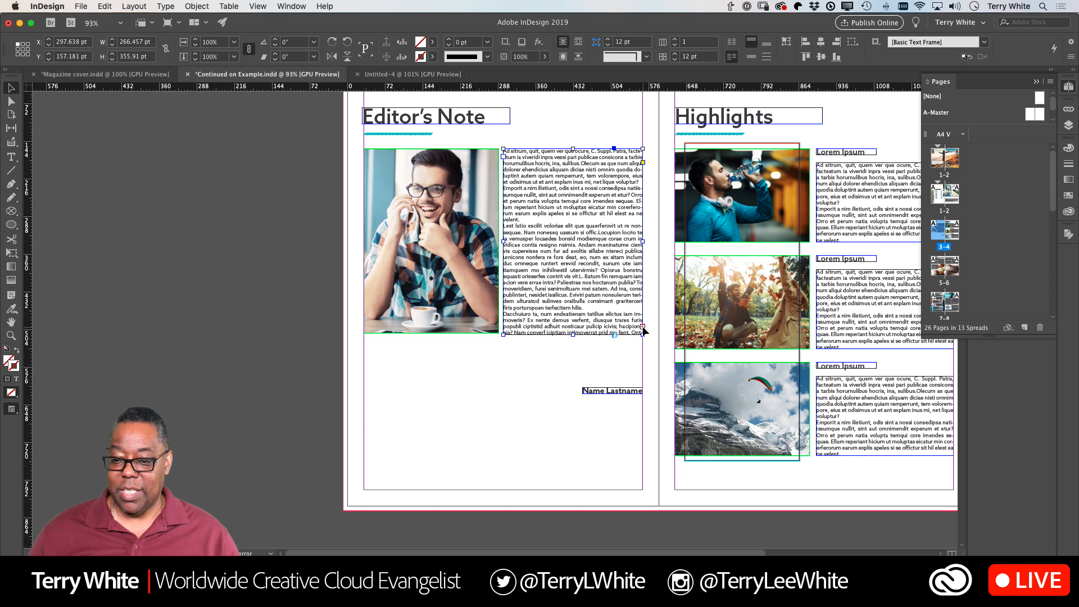
pyautogui.click(642, 332)
pyautogui.scroll(-3, 652, 381)
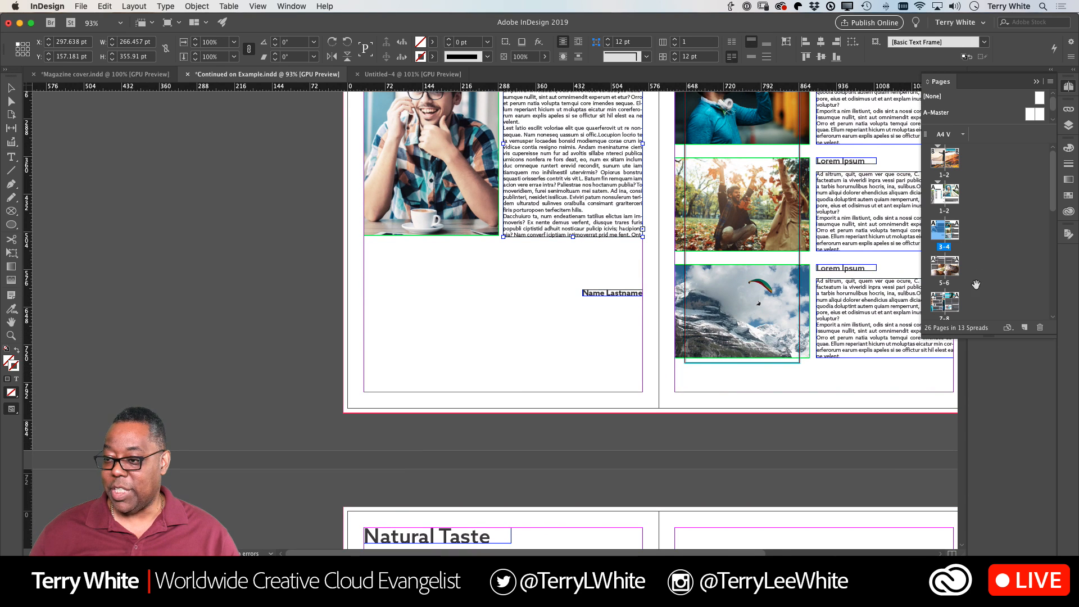
pyautogui.scroll(-4, 976, 285)
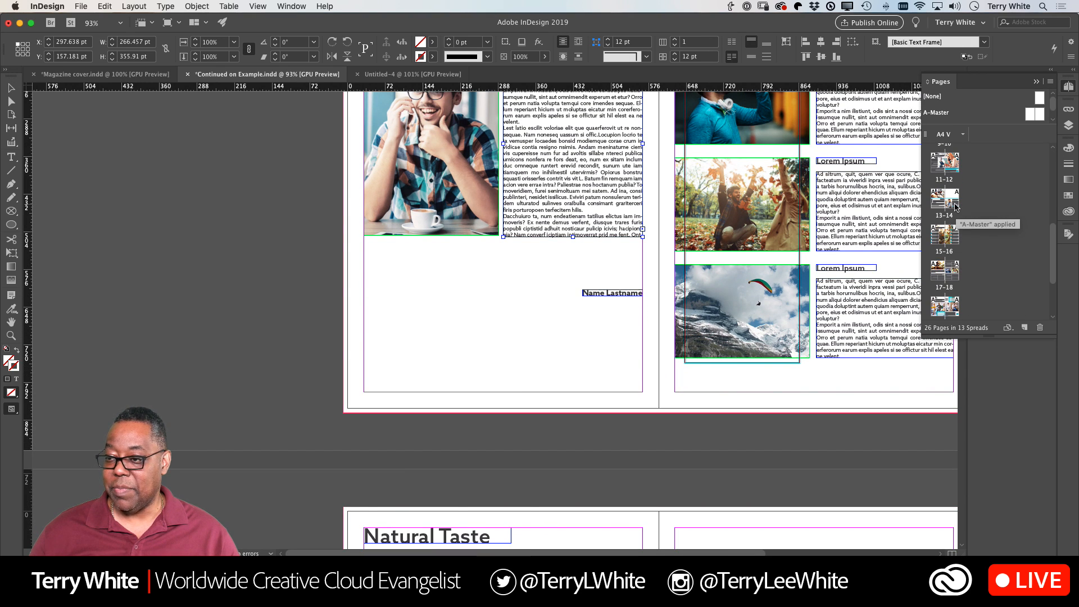
pyautogui.doubleClick(956, 206)
pyautogui.scroll(7, 414, 332)
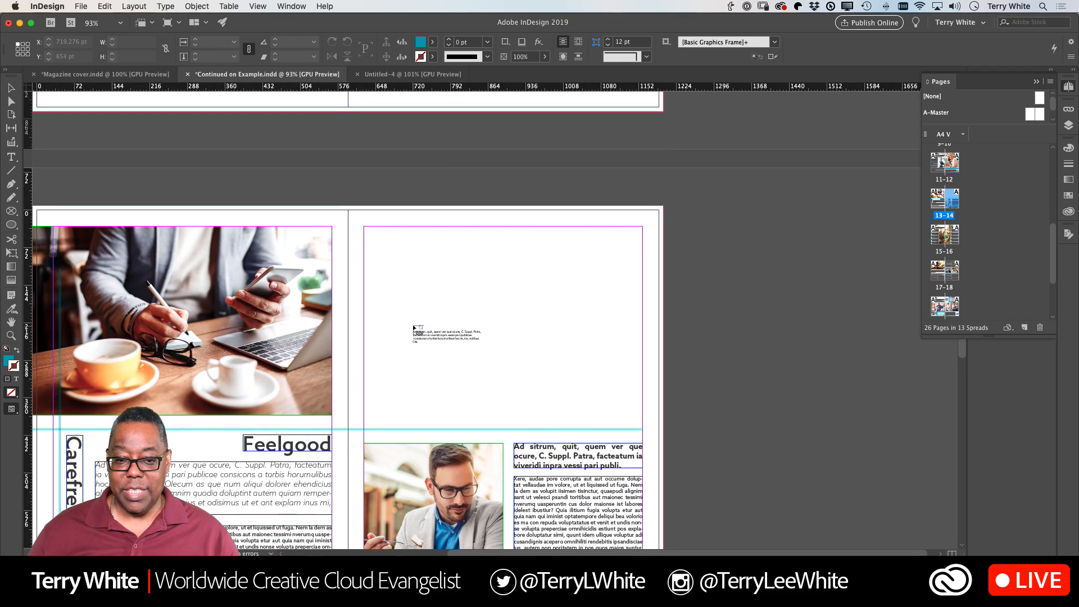
pyautogui.click(364, 227)
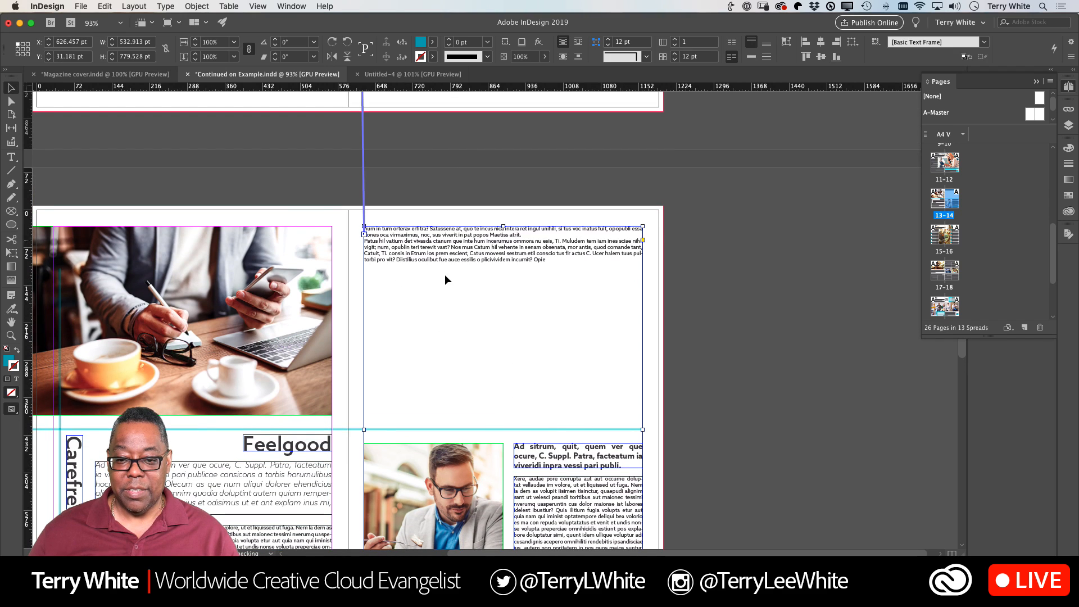
# - Draw a small right-aligned text frame directly below the Editor's Note text column, ending at the column's right edge
pyautogui.scroll(-20, 731, 408)
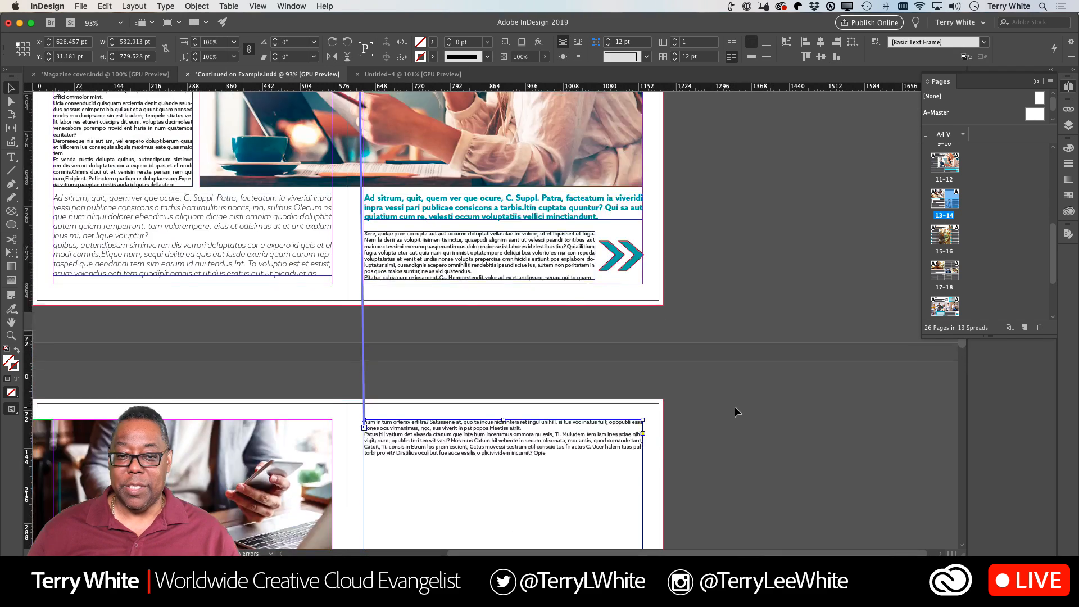
pyautogui.scroll(20, 733, 406)
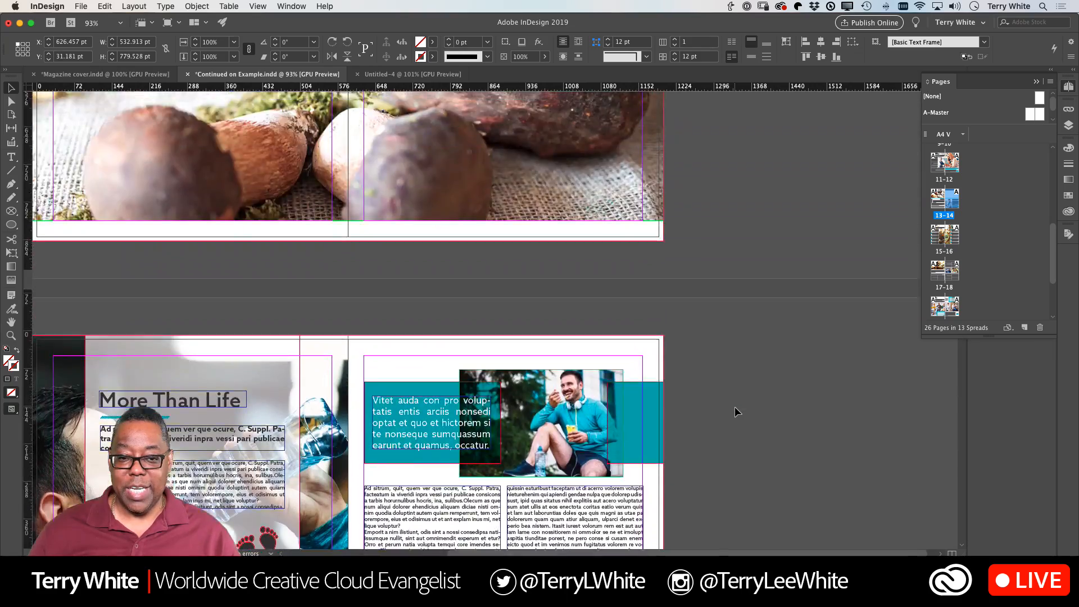
pyautogui.hscroll(-3, 733, 406)
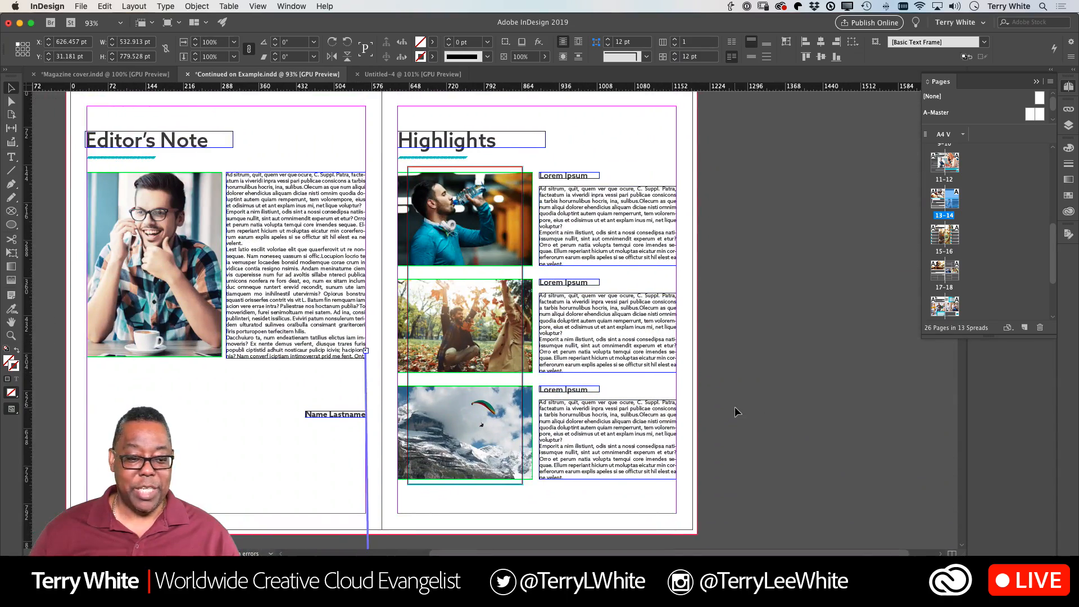
pyautogui.scroll(1, 734, 406)
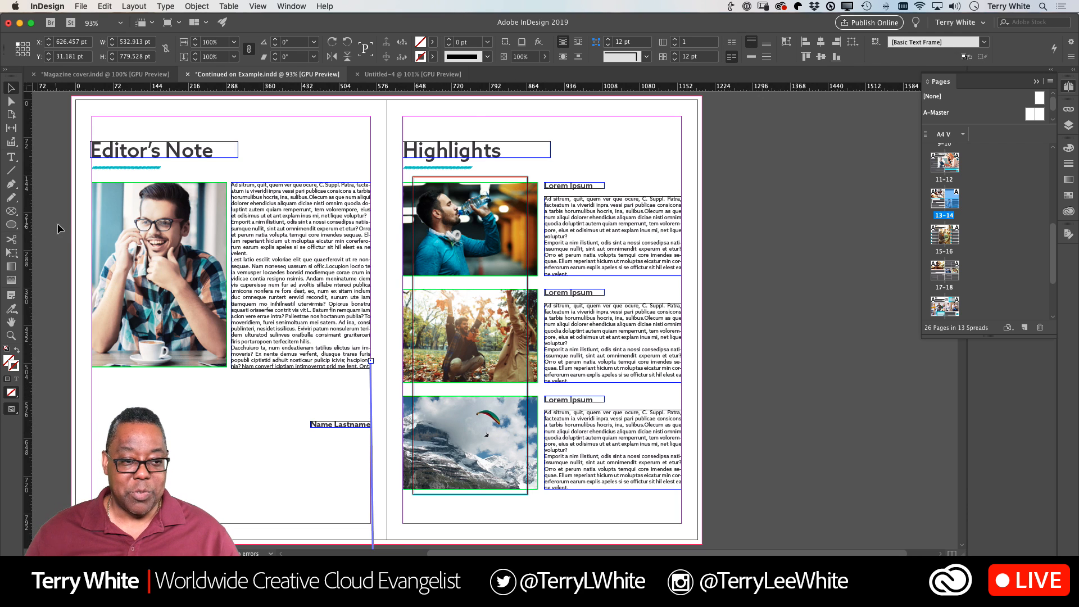
pyautogui.click(12, 157)
pyautogui.moveTo(254, 387); pyautogui.dragTo(371, 376)
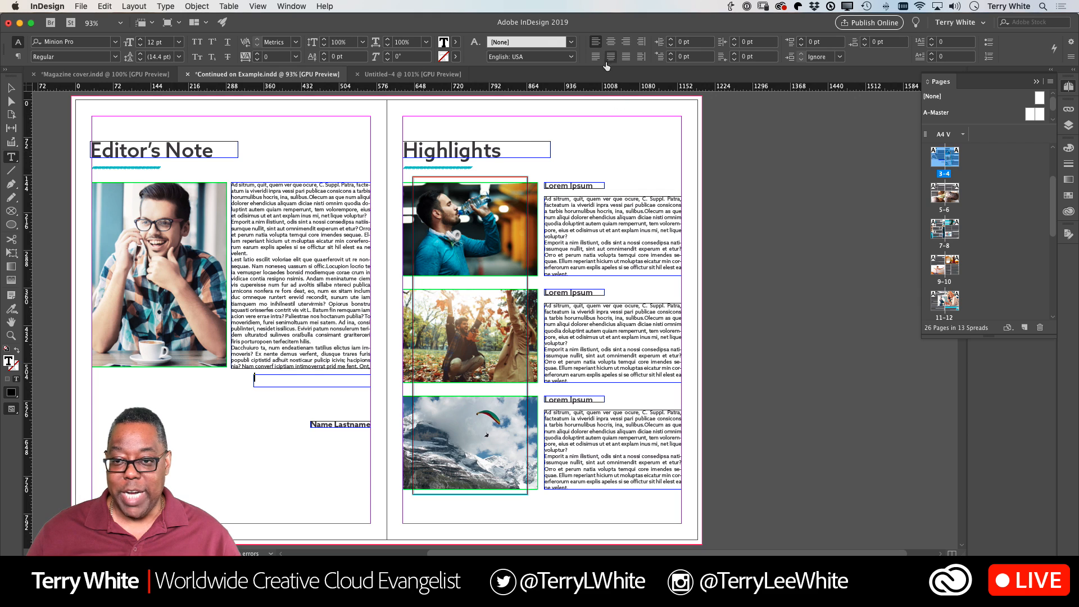
pyautogui.click(625, 42)
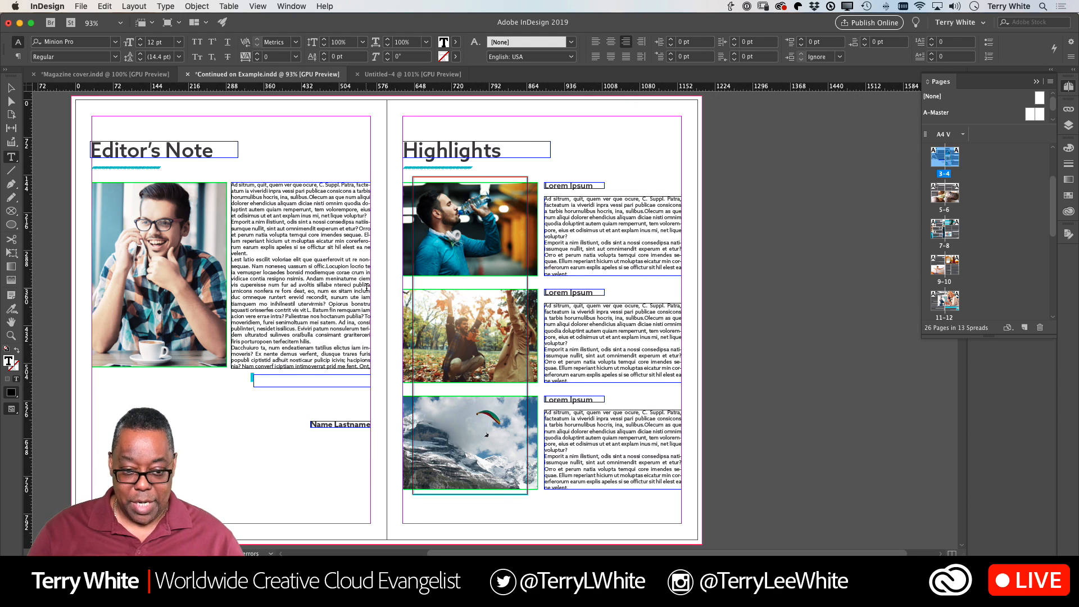
# - Enter the jump line text "Editor's Note continues on" in the new frame
pyautogui.write('See')
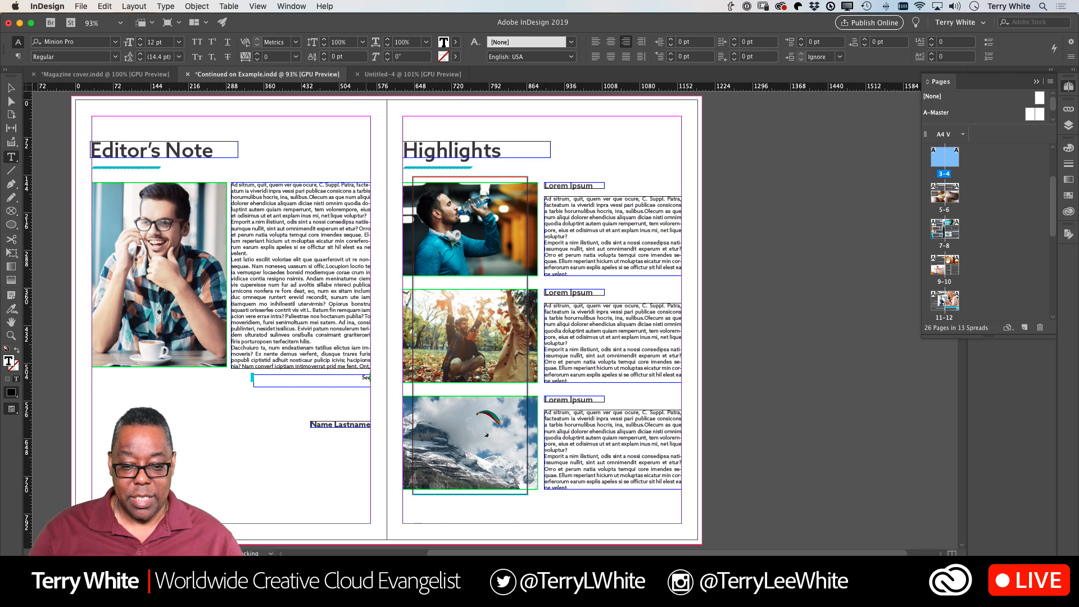
pyautogui.write(' Ed')
pyautogui.press('BackSpace')
pyautogui.press('BackSpace')
pyautogui.press('BackSpace')
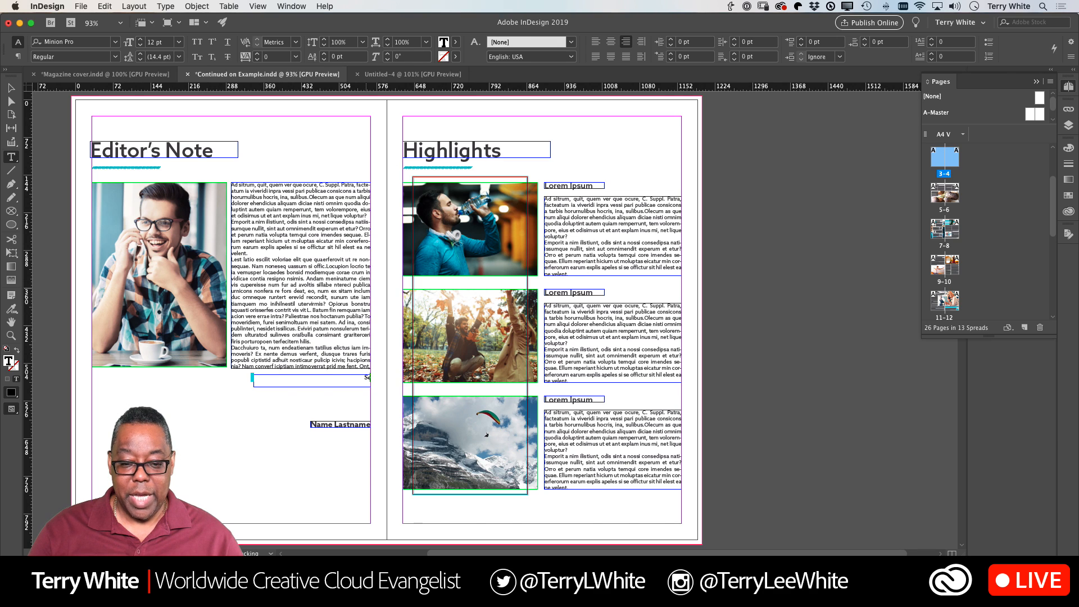
pyautogui.write('tor')
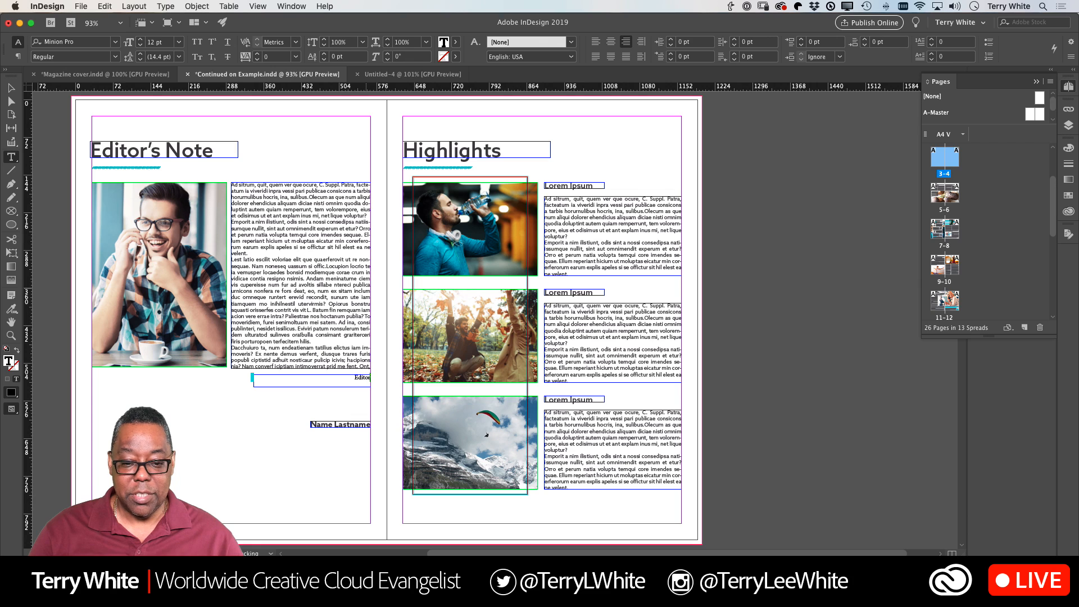
pyautogui.write("'s Note continue")
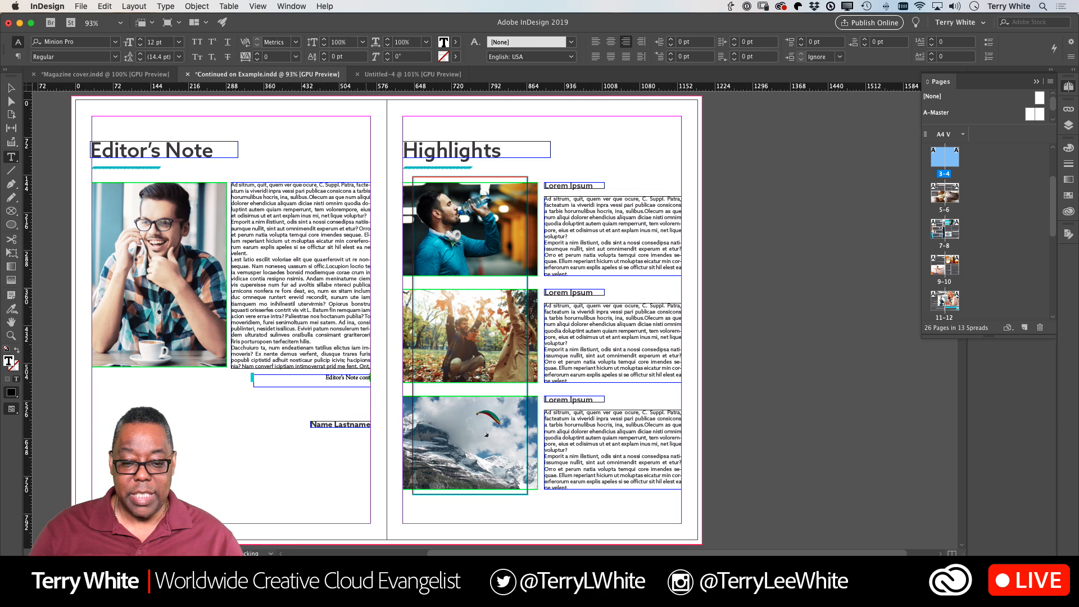
pyautogui.write('s on')
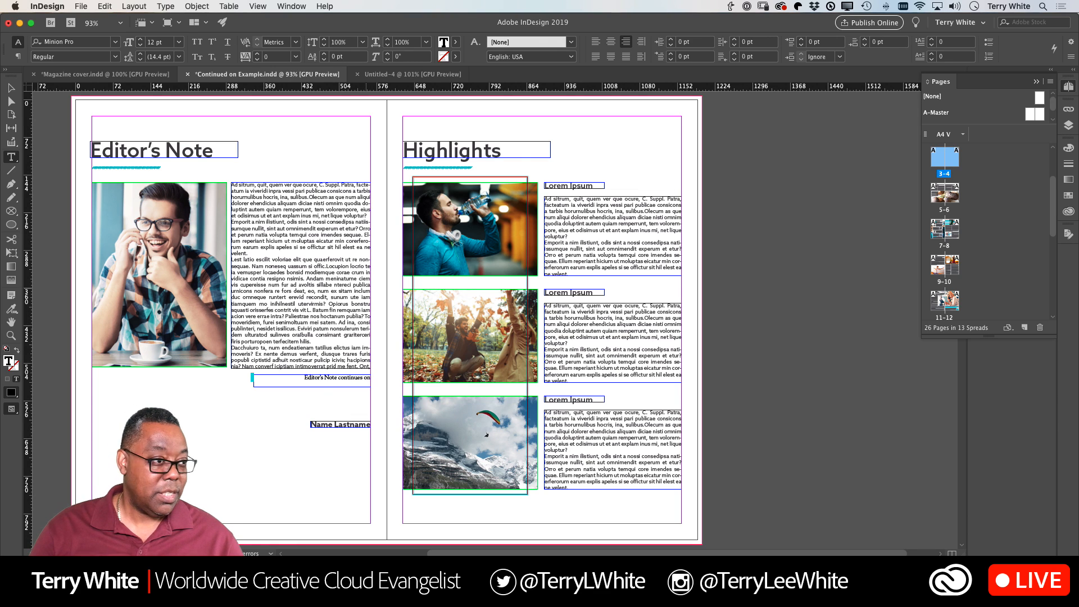
# - Complete the jump line by adding the lowercase word "page" after "continues on", with a single space between
pyautogui.press('super+equal')
pyautogui.press('super+equal')
pyautogui.press('super+equal')
pyautogui.press('super+equal')
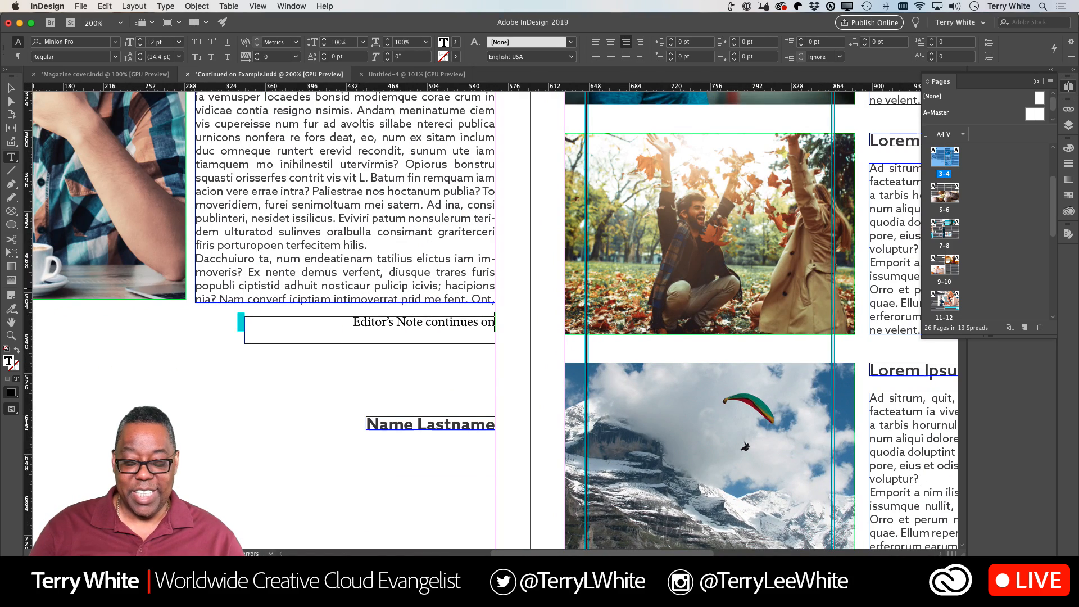
pyautogui.write('page')
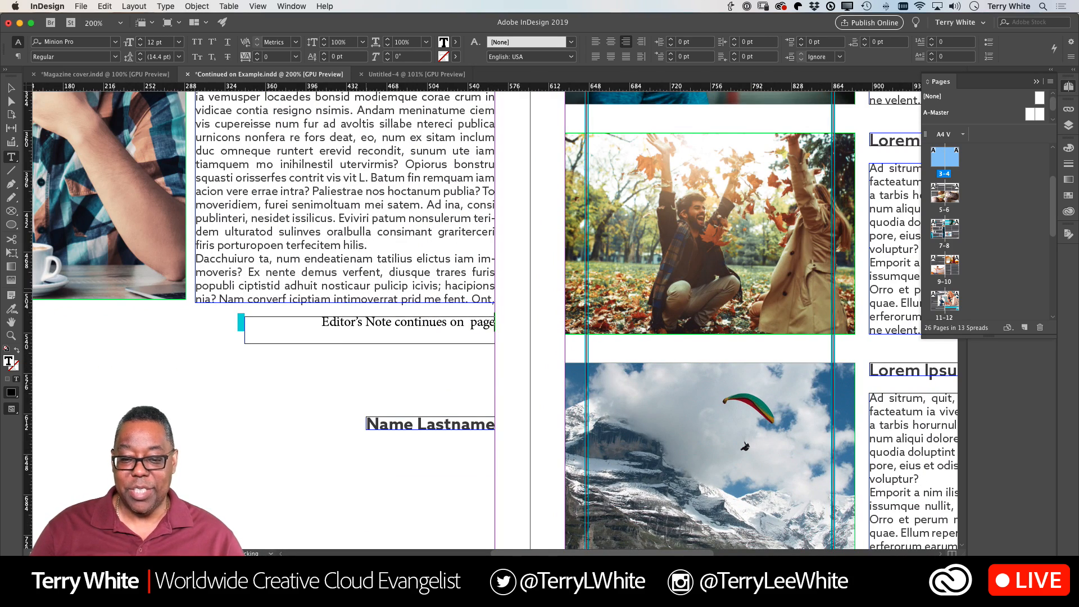
pyautogui.press('BackSpace')
pyautogui.press('BackSpace')
pyautogui.press('BackSpace')
pyautogui.press('BackSpace')
pyautogui.press('BackSpace')
pyautogui.press('BackSpace')
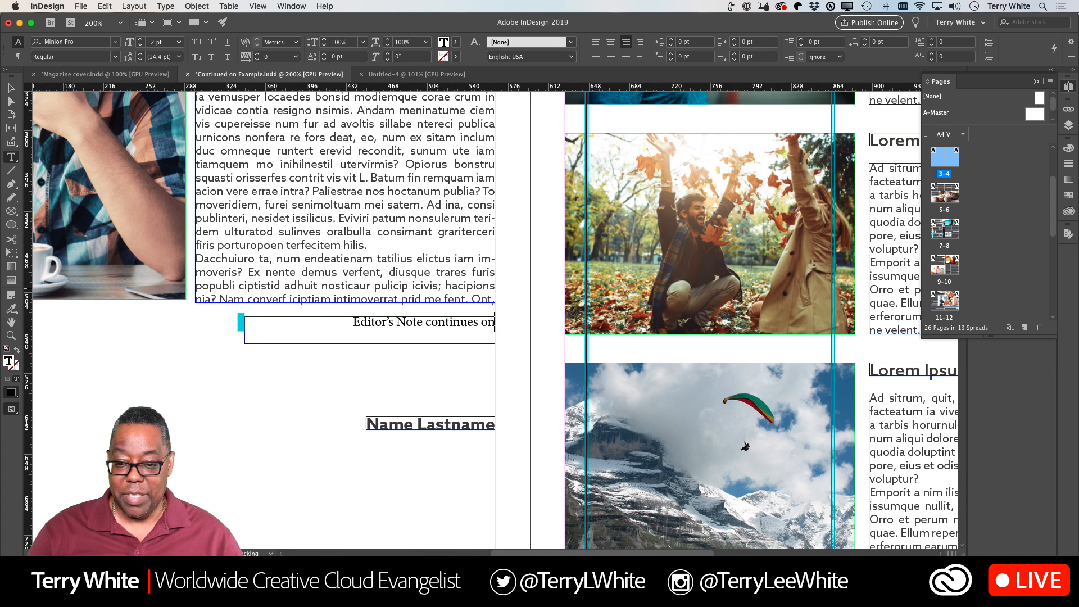
pyautogui.write('Pa')
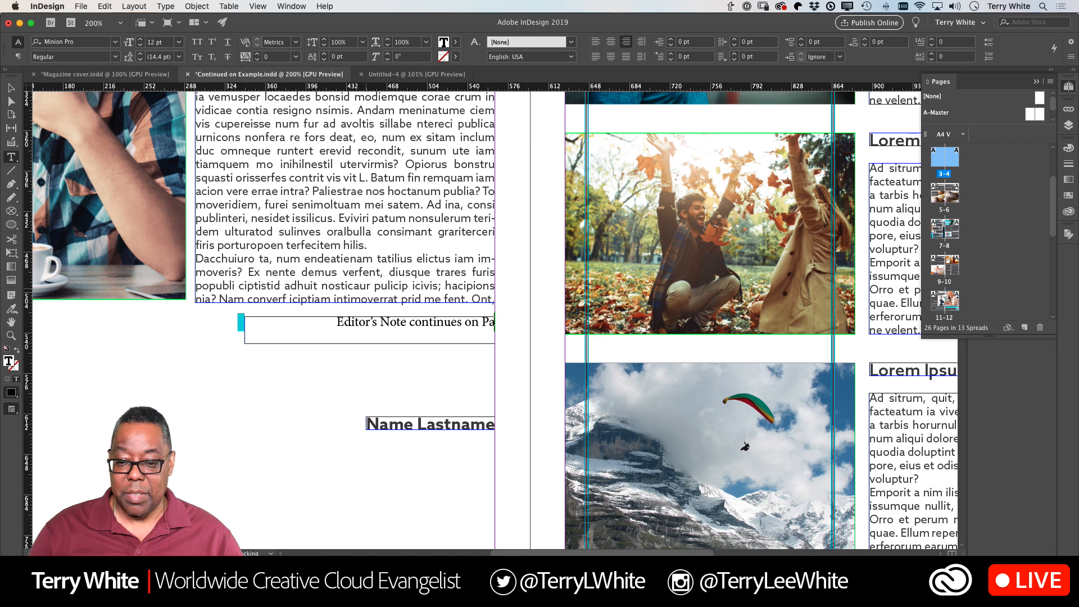
pyautogui.press('BackSpace')
pyautogui.press('BackSpace')
pyautogui.write('page')
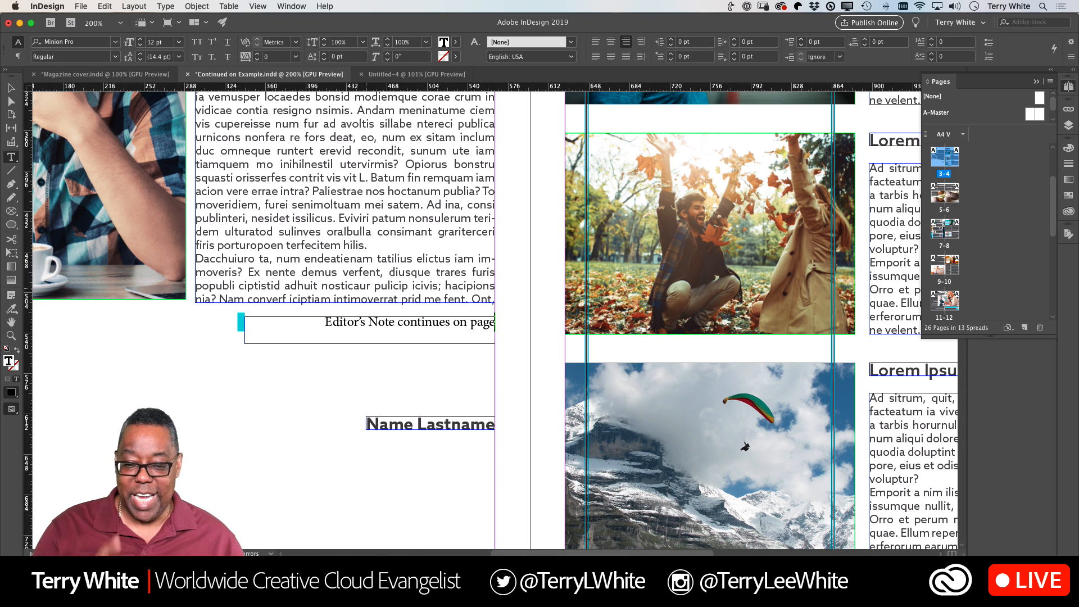
# - Insert a Next Page Number marker at the end of the Editor's Note jump line
pyautogui.click(163, 6)
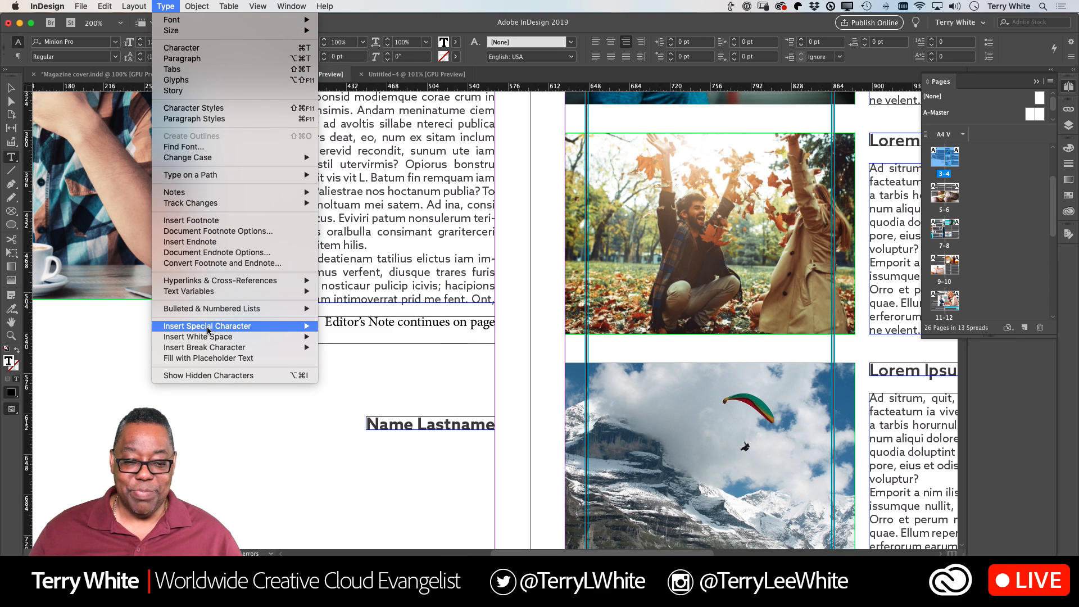
pyautogui.moveTo(208, 328)
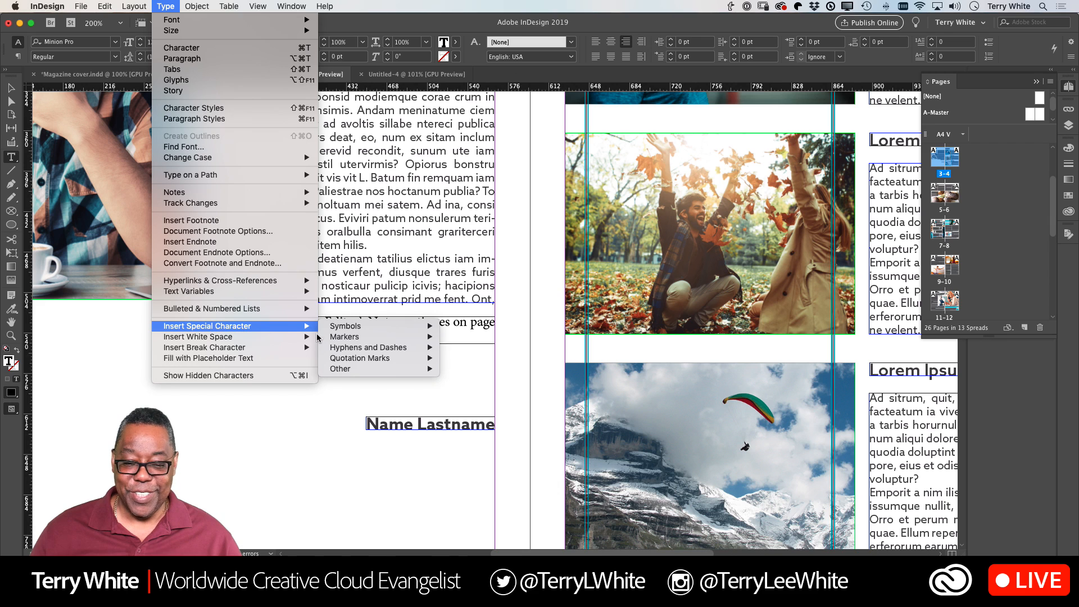
pyautogui.moveTo(335, 338)
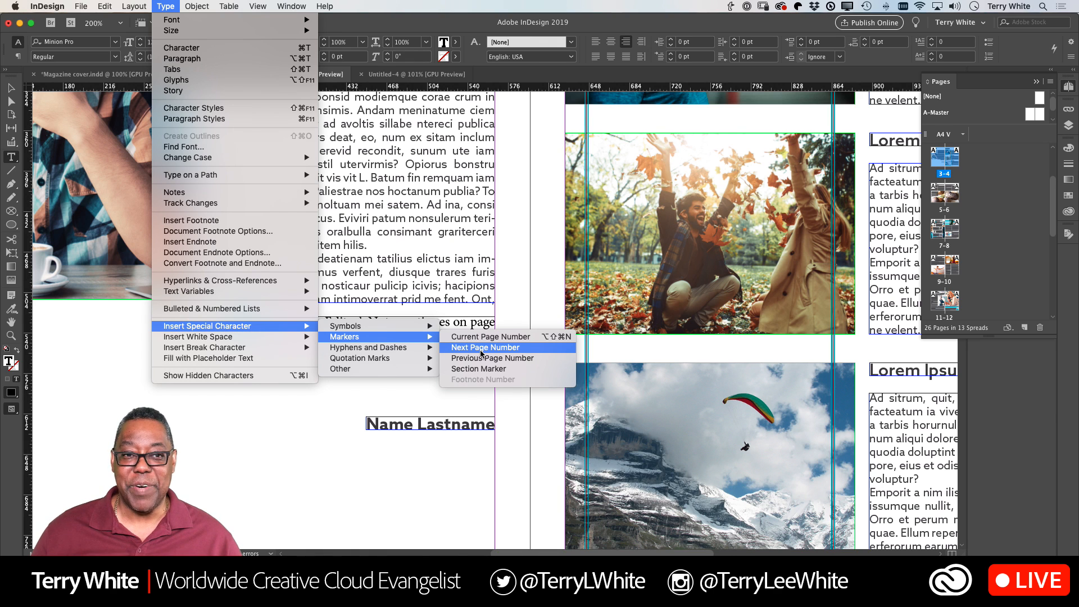
pyautogui.click(481, 347)
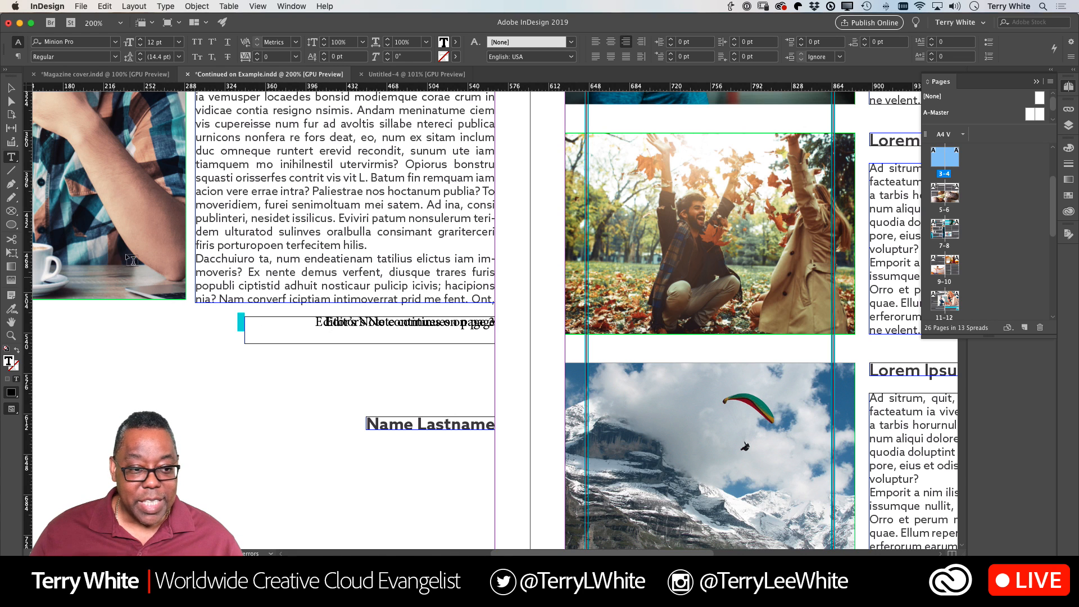
# - Move the jump line frame slightly down, away from the Editor's Note text frame, and select the article frame
pyautogui.click(11, 88)
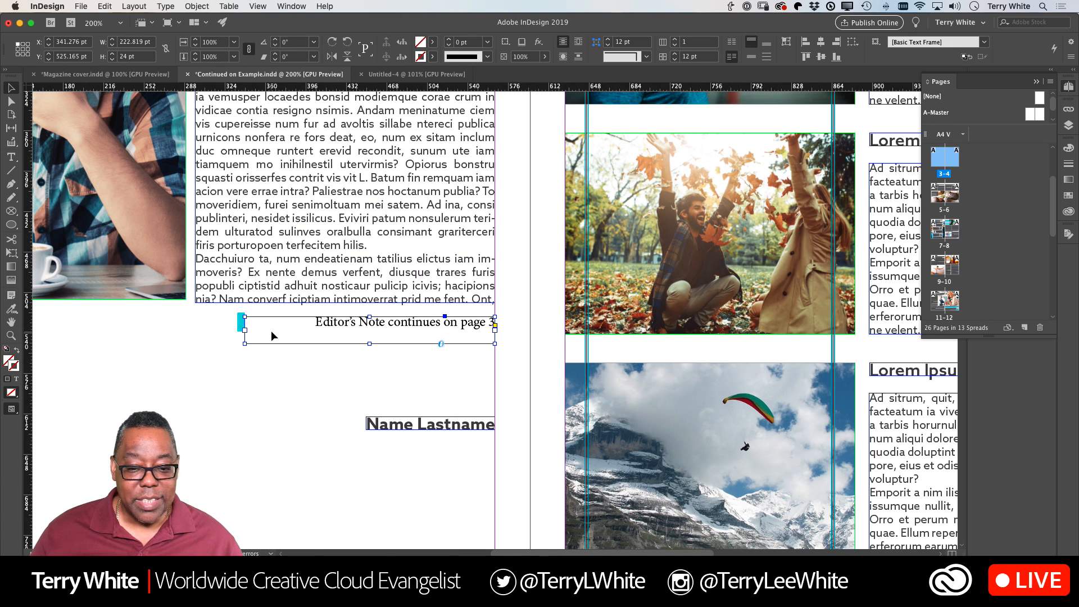
pyautogui.moveTo(271, 330); pyautogui.dragTo(296, 356)
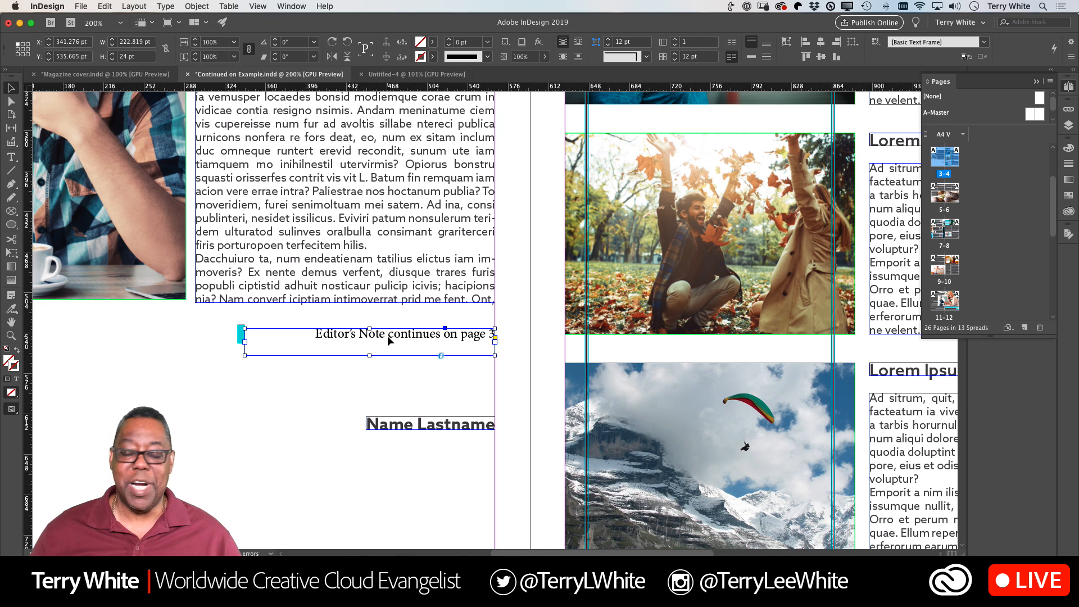
pyautogui.click(395, 285)
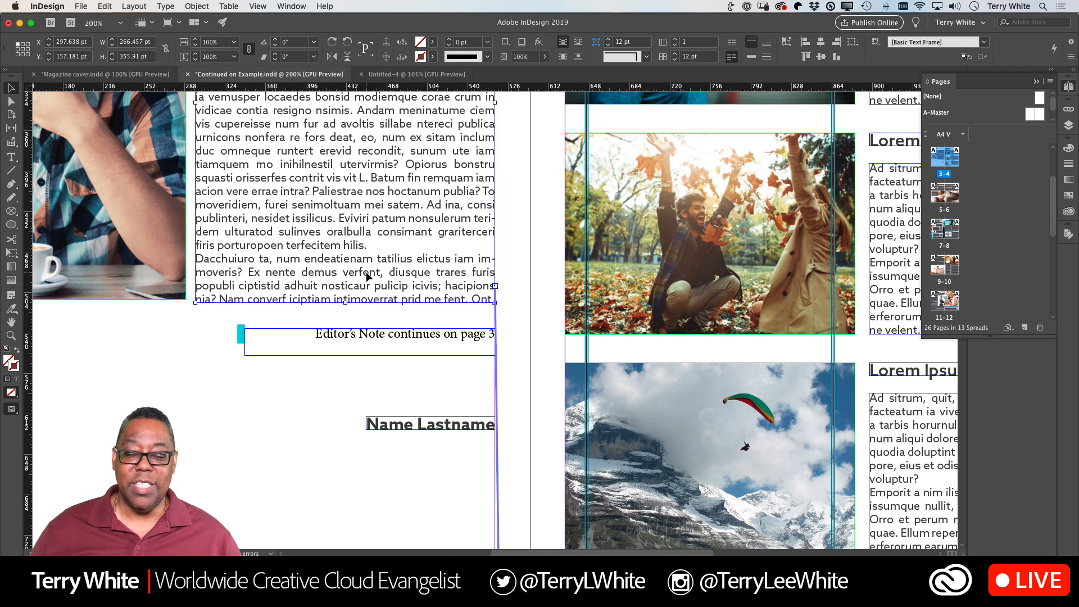
# - Move the jump line frame up until its top edge touches the bottom edge of the Editor's Note text frame
pyautogui.click(363, 345)
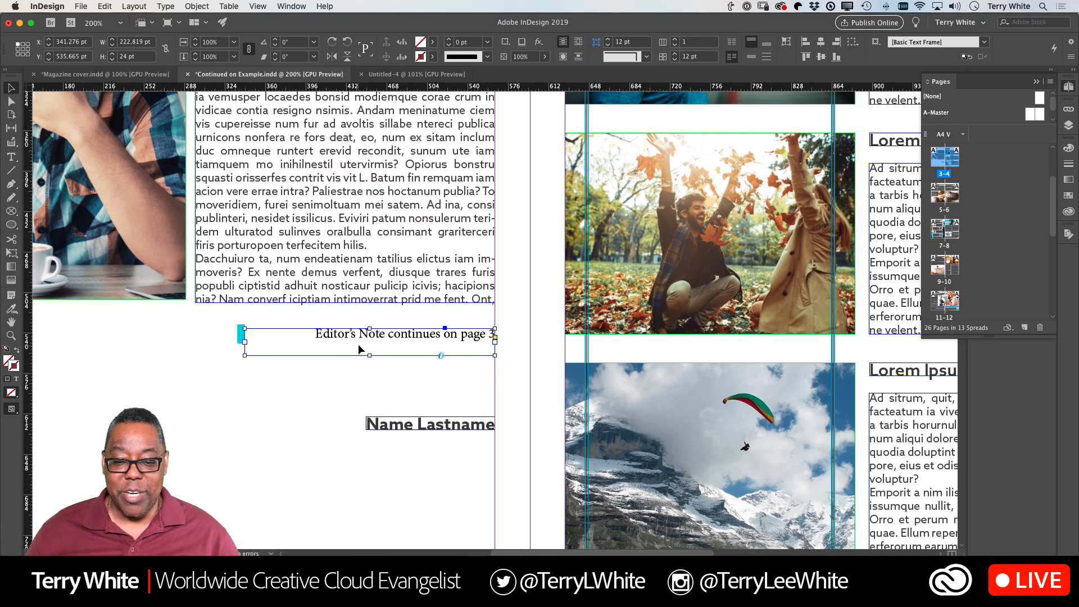
pyautogui.moveTo(358, 345); pyautogui.dragTo(359, 321)
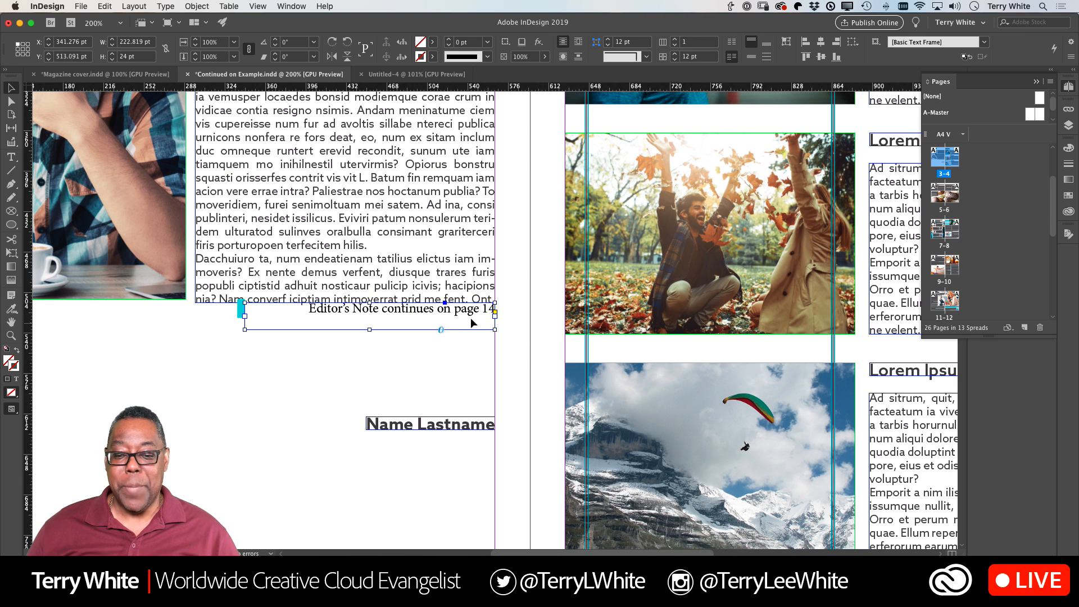
pyautogui.click(208, 372)
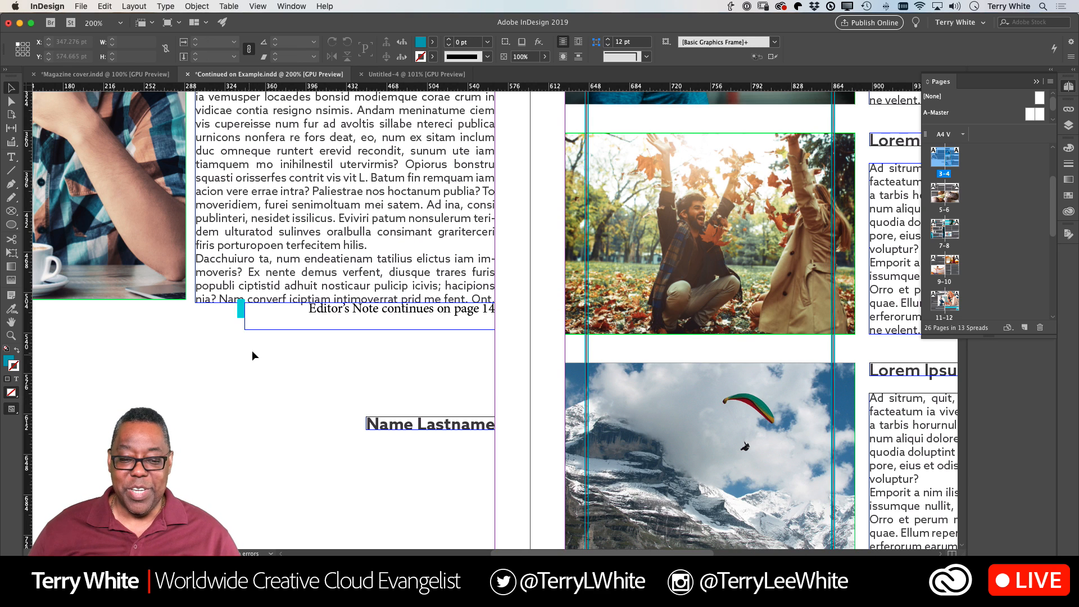
# - Set the jump line frame's vertical justification to Center in its text frame options
pyautogui.doubleClick(305, 308)
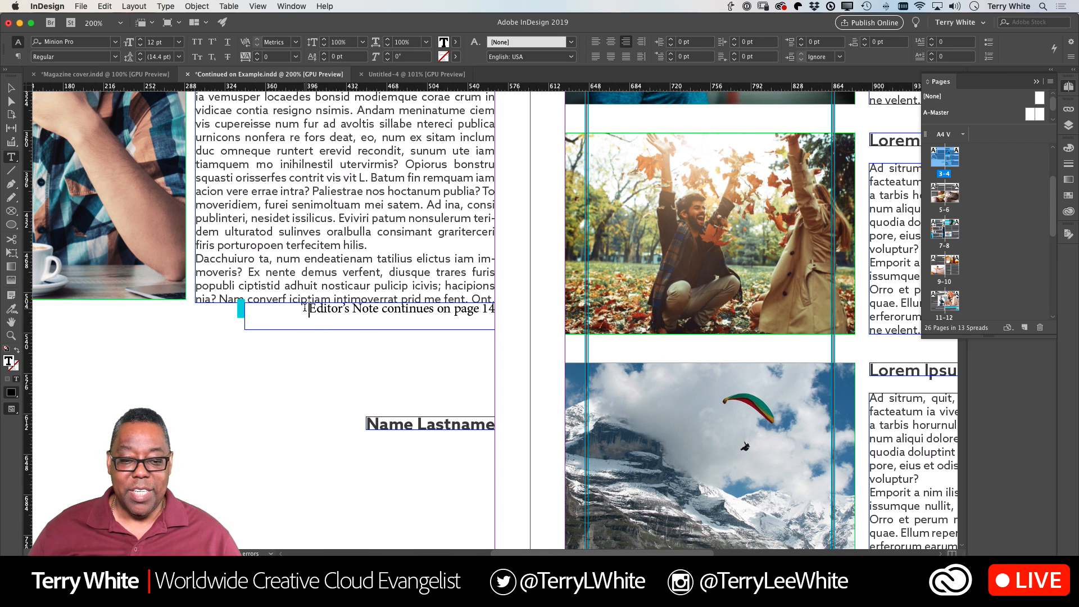
pyautogui.click(171, 7)
pyautogui.moveTo(197, 6)
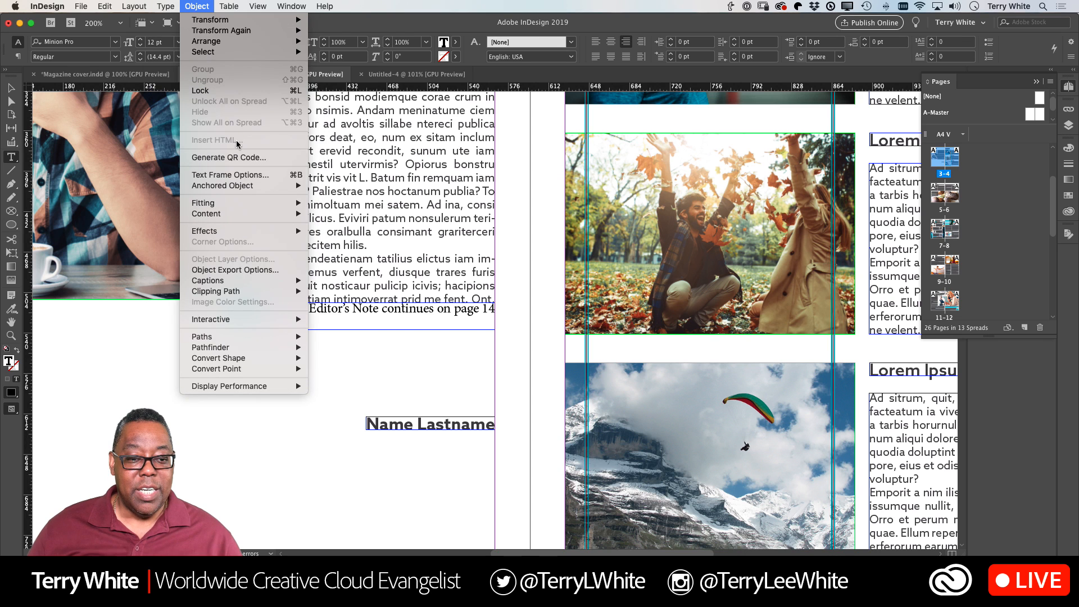
pyautogui.click(237, 177)
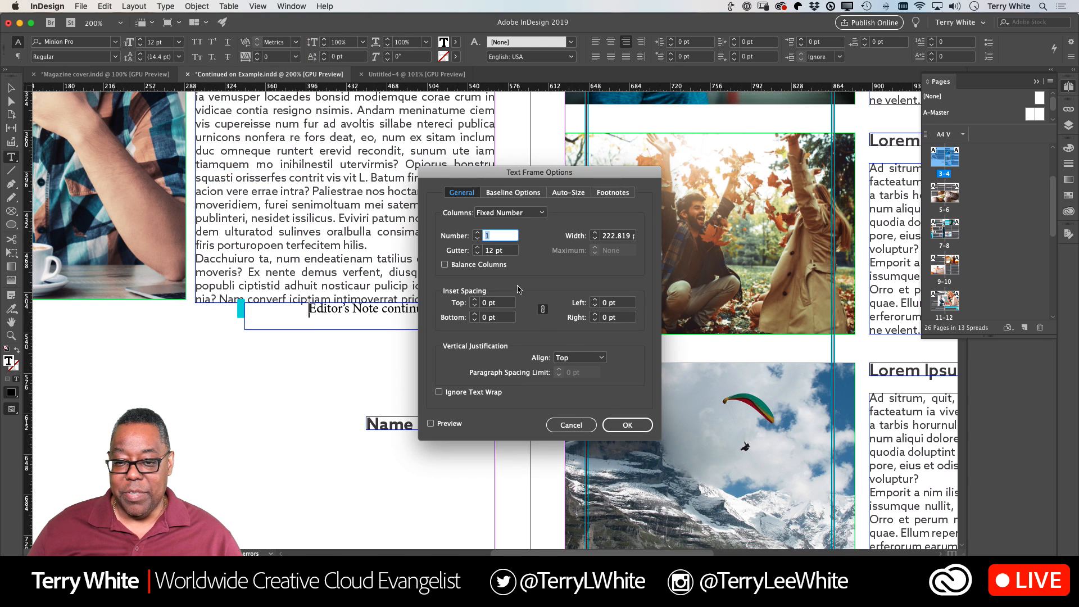
pyautogui.click(576, 358)
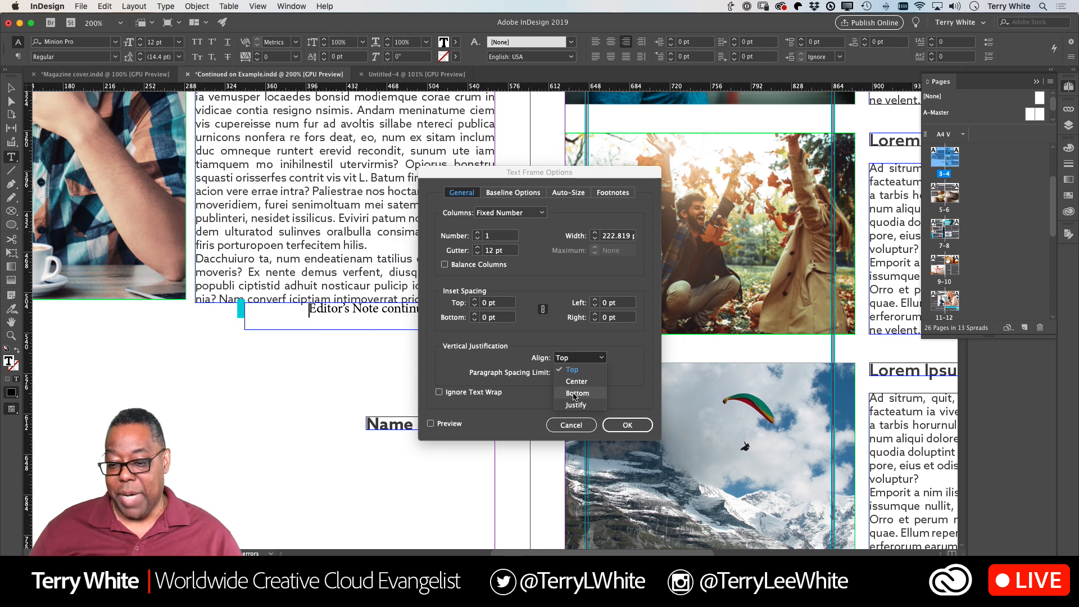
pyautogui.click(577, 393)
pyautogui.click(580, 358)
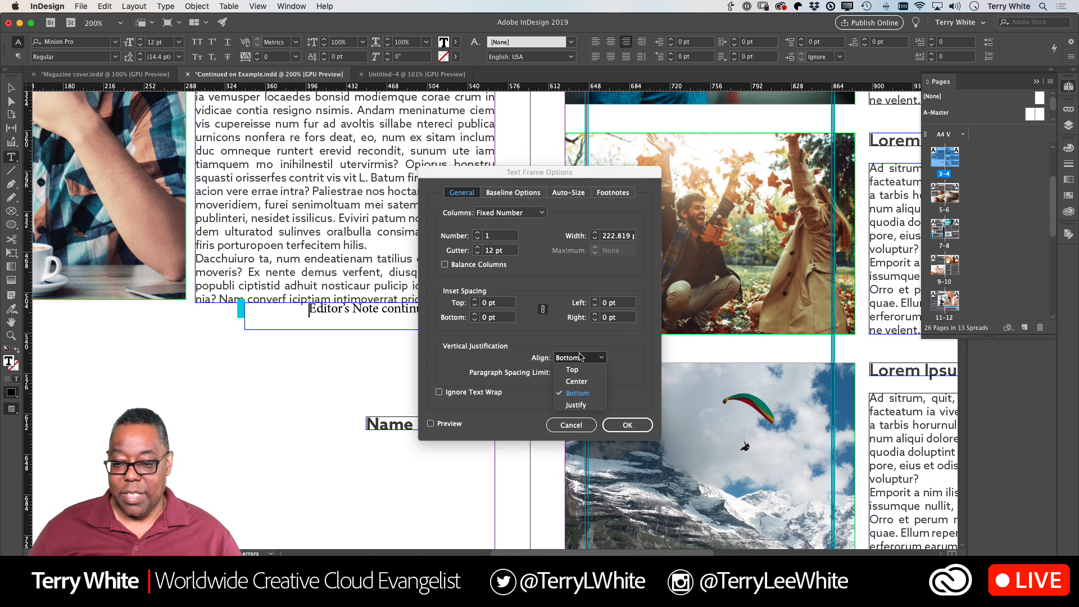
pyautogui.click(577, 385)
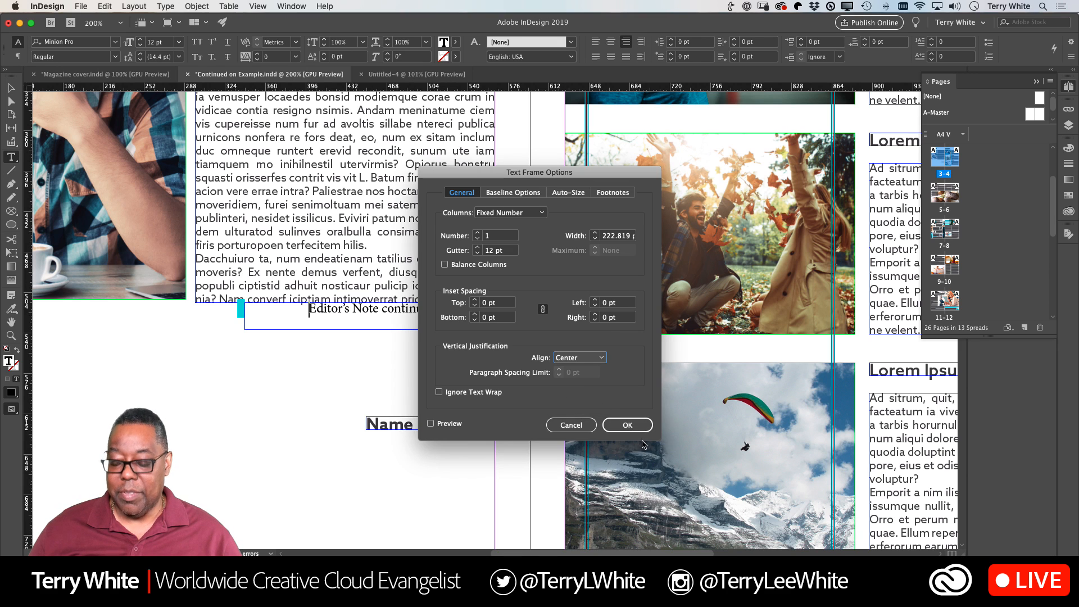
pyautogui.click(630, 428)
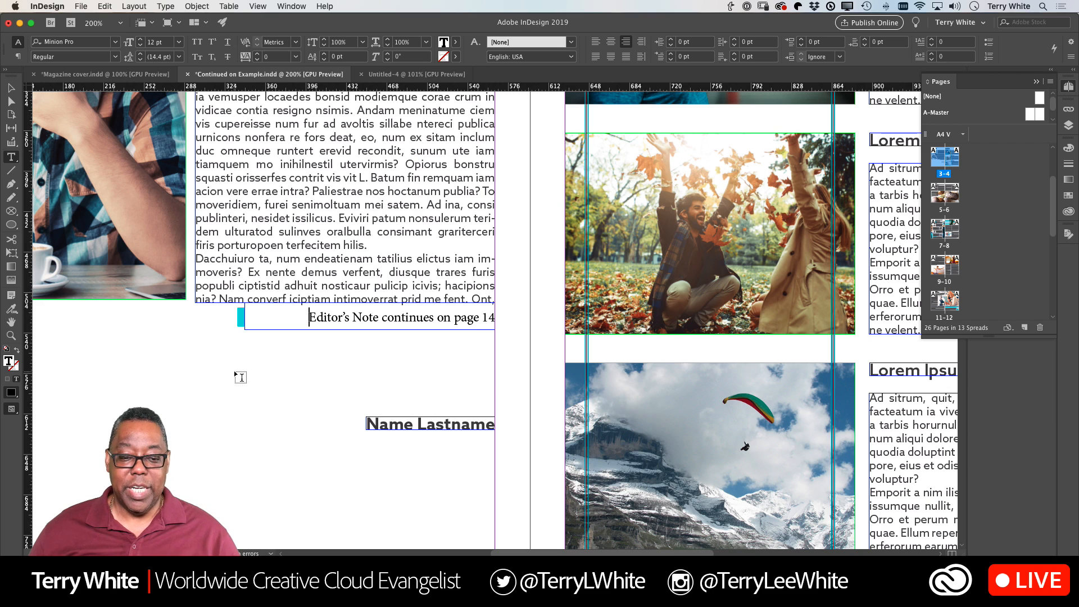
pyautogui.click(12, 90)
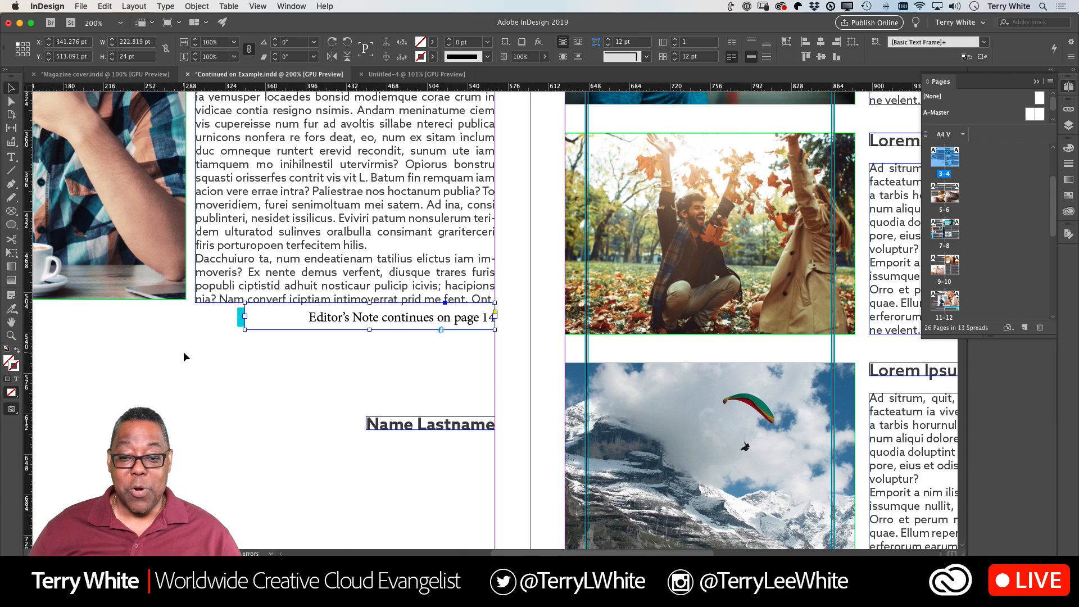
pyautogui.click(184, 353)
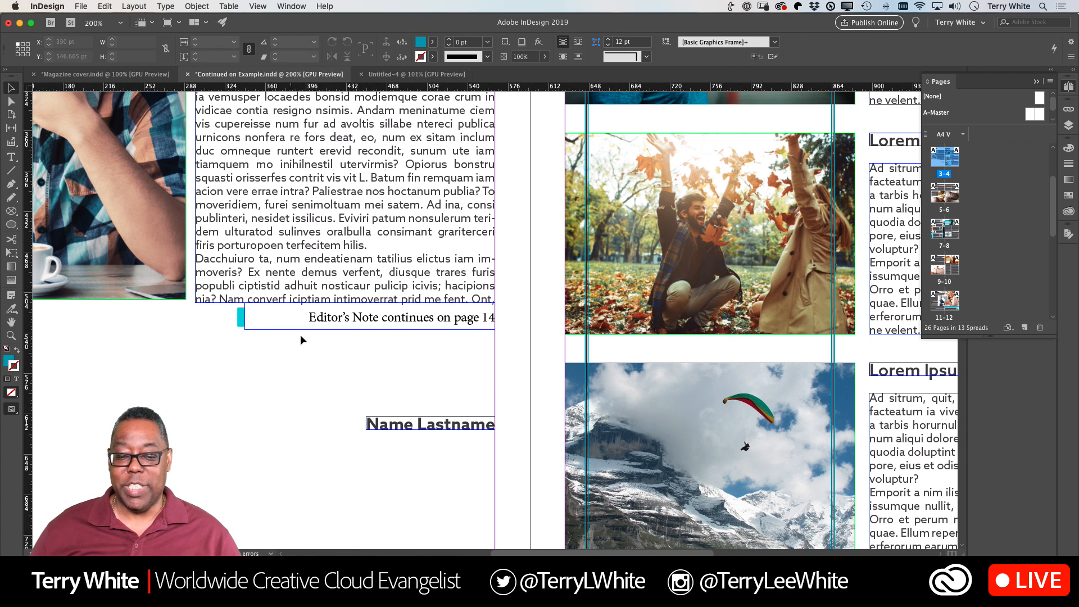
pyautogui.moveTo(369, 325)
pyautogui.mouseDown()
pyautogui.moveTo(367, 342)
pyautogui.moveTo(364, 321)
pyautogui.mouseUp()
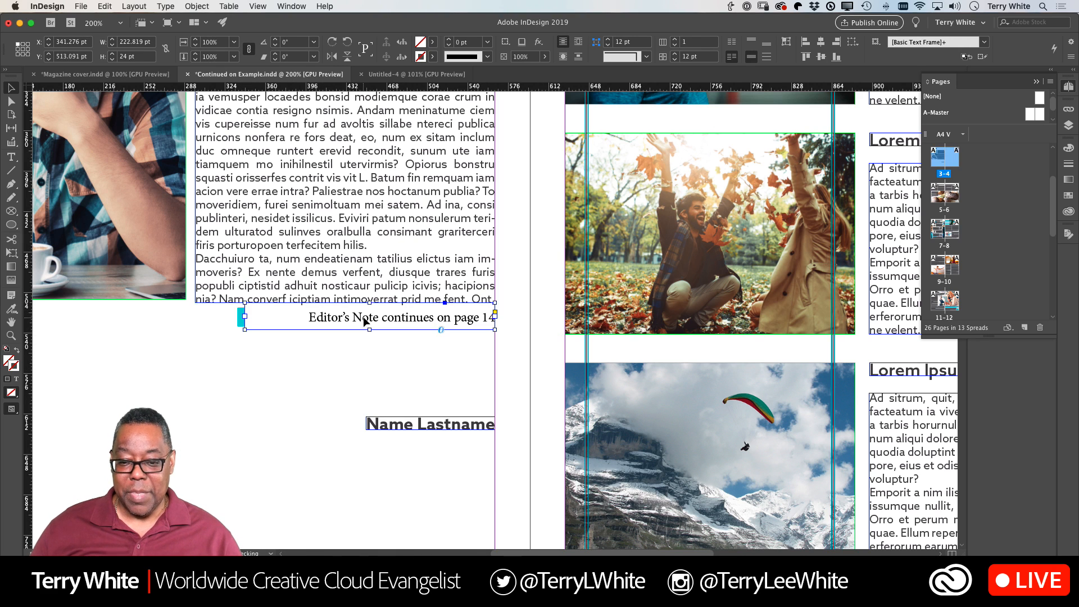
pyautogui.click(318, 388)
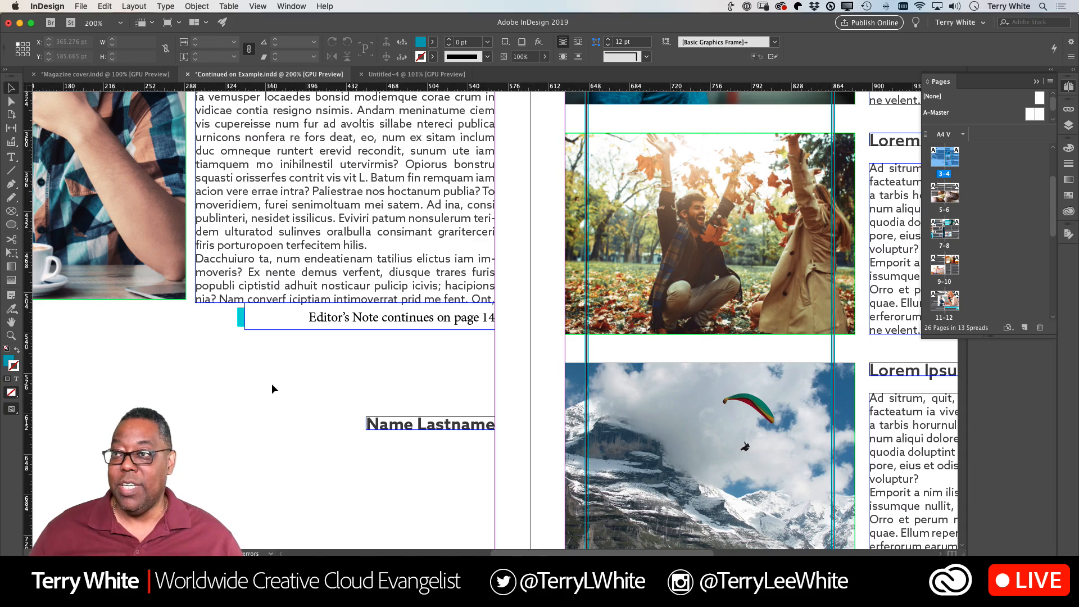
# - Lower the top edge of the continued Editor's Note frame on page 14 to leave room above it for one line
pyautogui.scroll(-10, 274, 386)
pyautogui.scroll(-20, 275, 386)
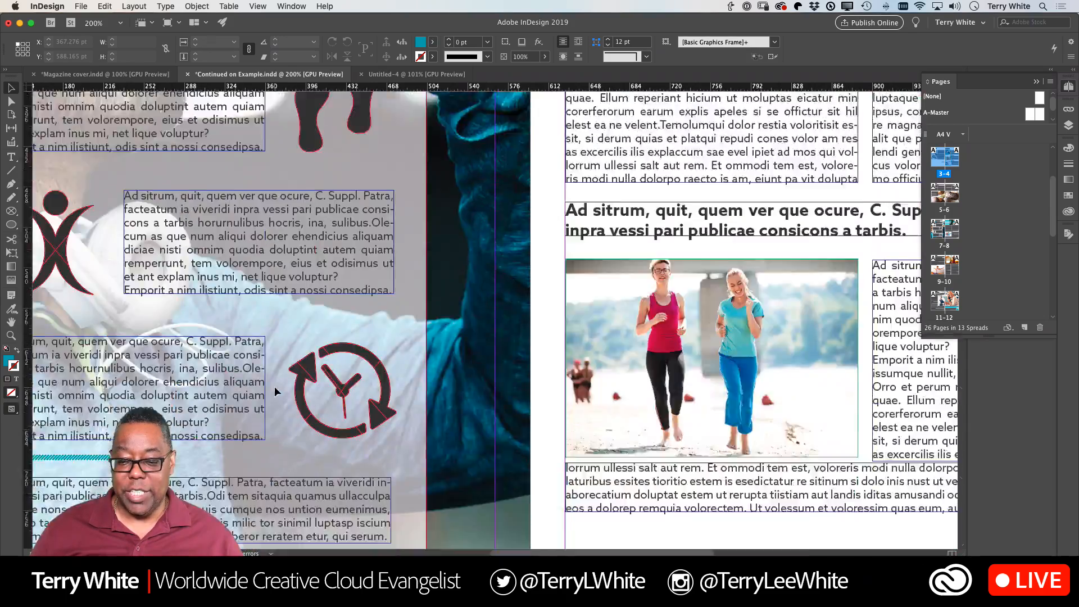
pyautogui.scroll(-20, 275, 386)
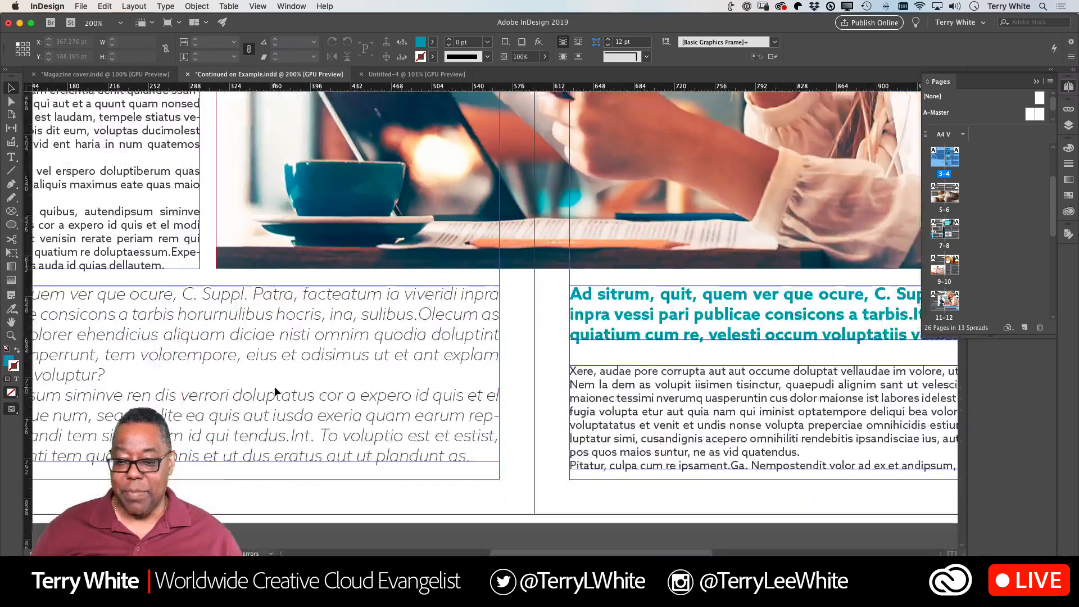
pyautogui.scroll(5, 275, 386)
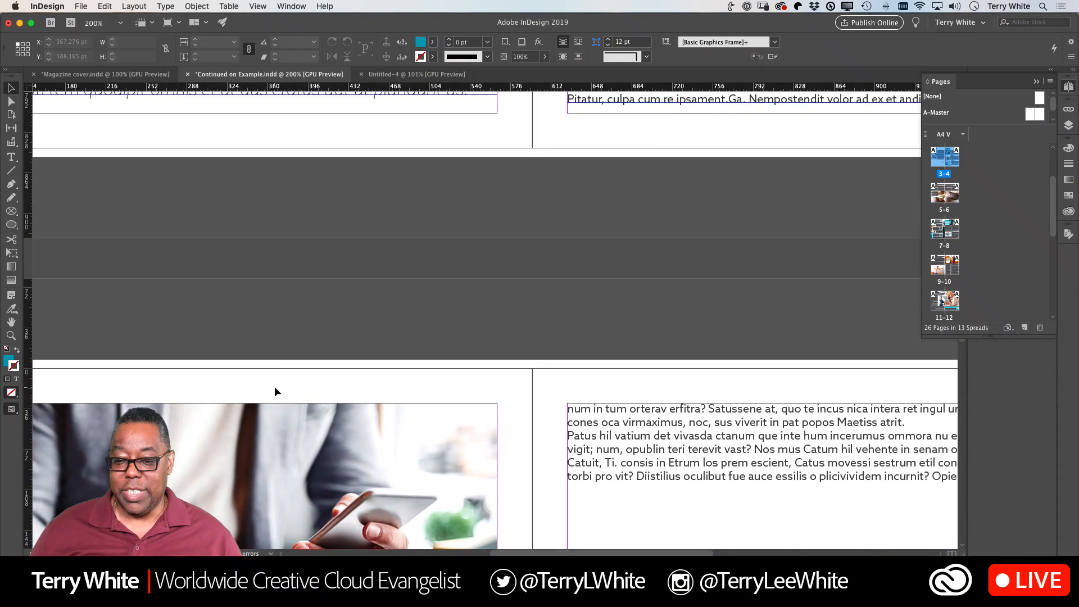
pyautogui.hscroll(10, 275, 386)
pyautogui.click(282, 412)
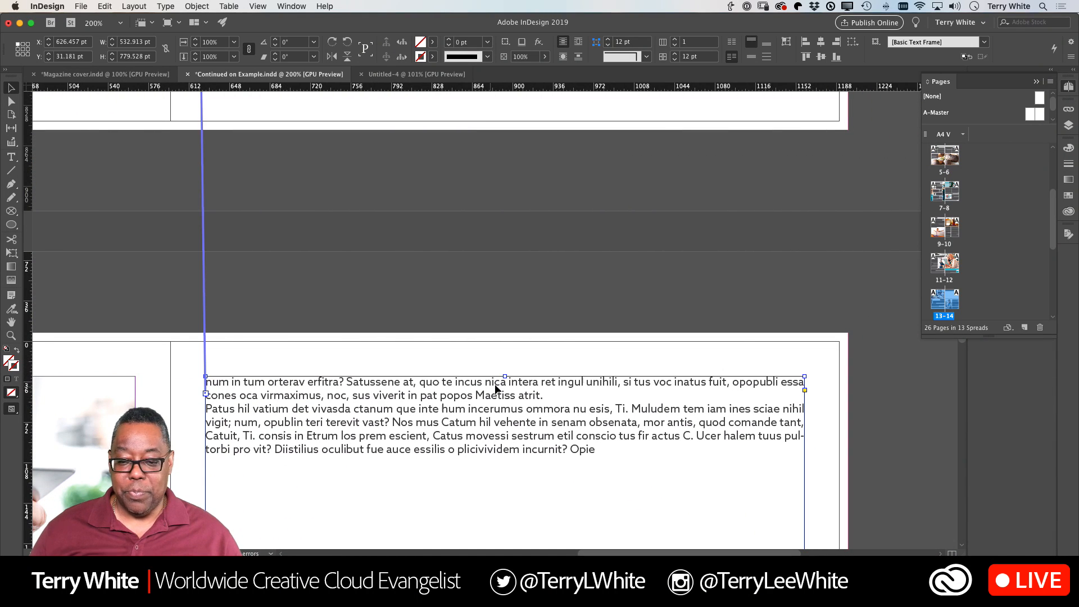
pyautogui.moveTo(505, 376); pyautogui.dragTo(502, 412)
pyautogui.click(350, 368)
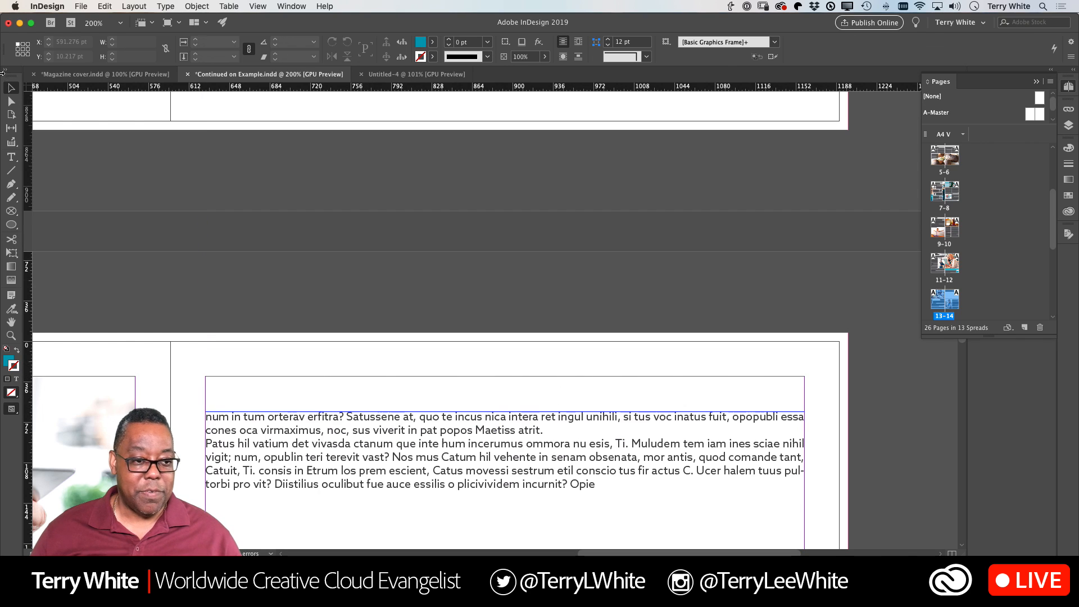
# - Draw a one-line text frame above the continued text on page 14, from the top margin corner, and enter "Editor's Note continued from page "
pyautogui.click(11, 157)
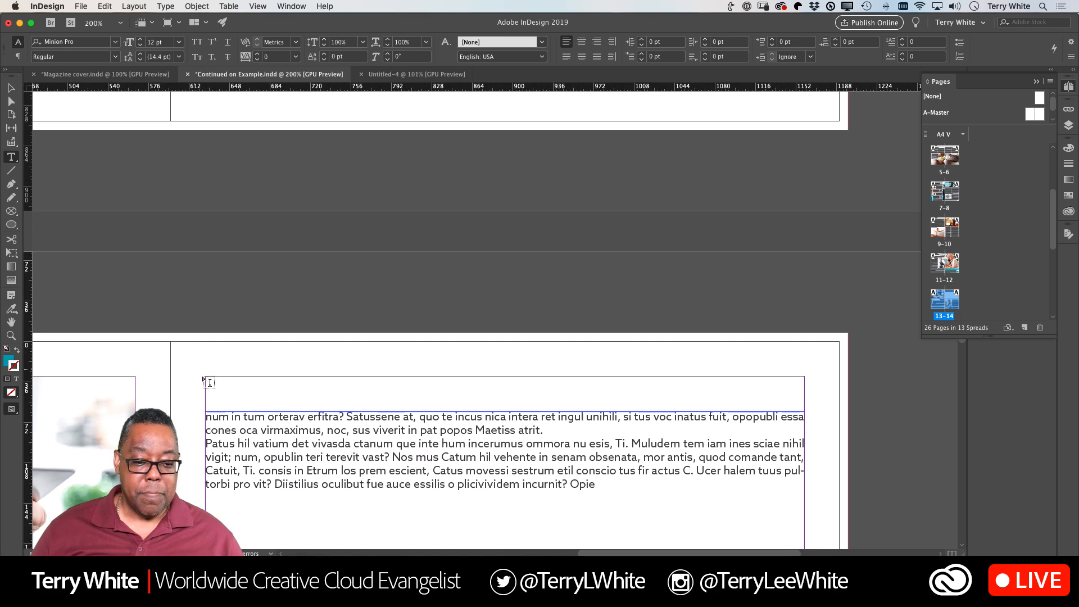
pyautogui.moveTo(206, 377); pyautogui.dragTo(411, 389)
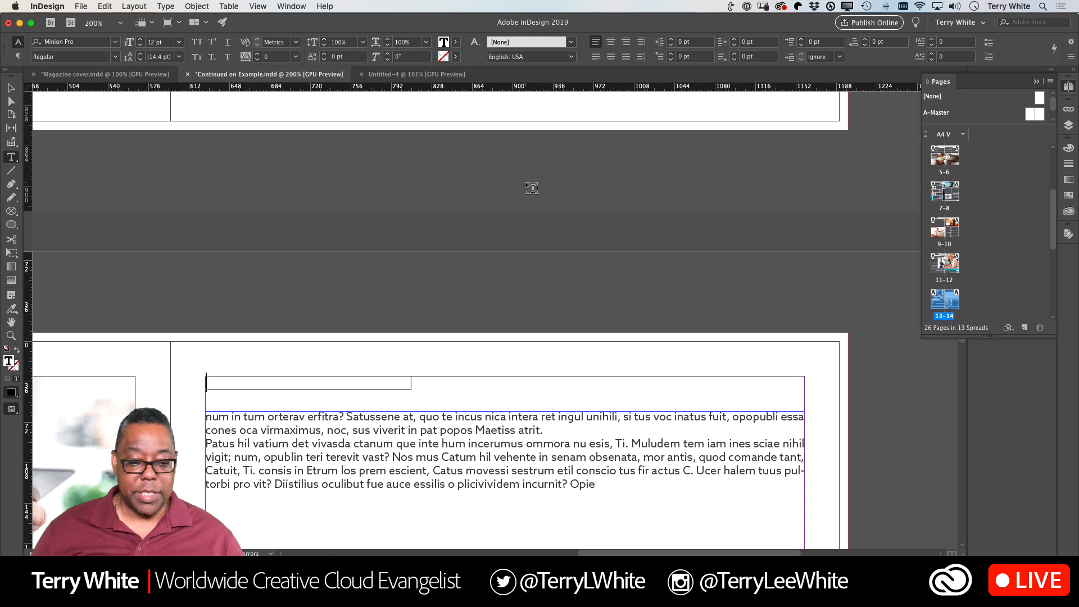
pyautogui.write('Edi')
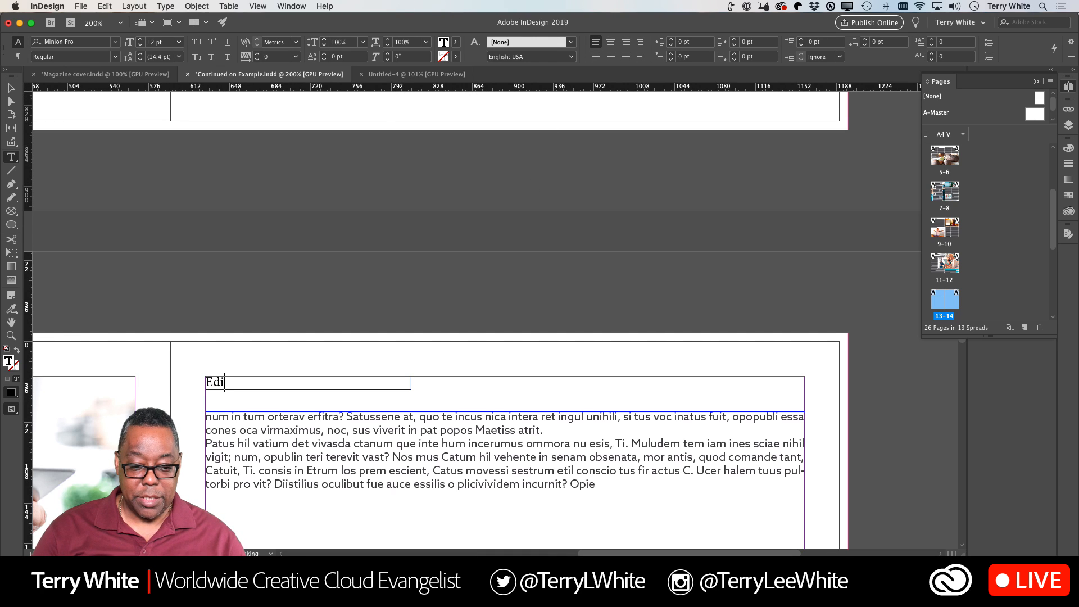
pyautogui.write("tor's N")
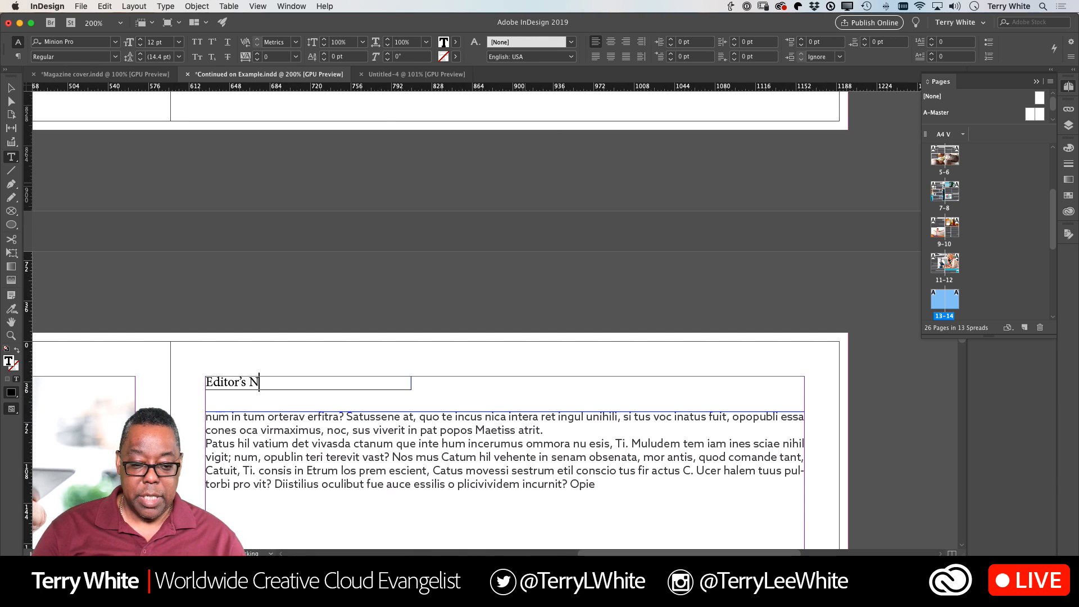
pyautogui.write('ote continue')
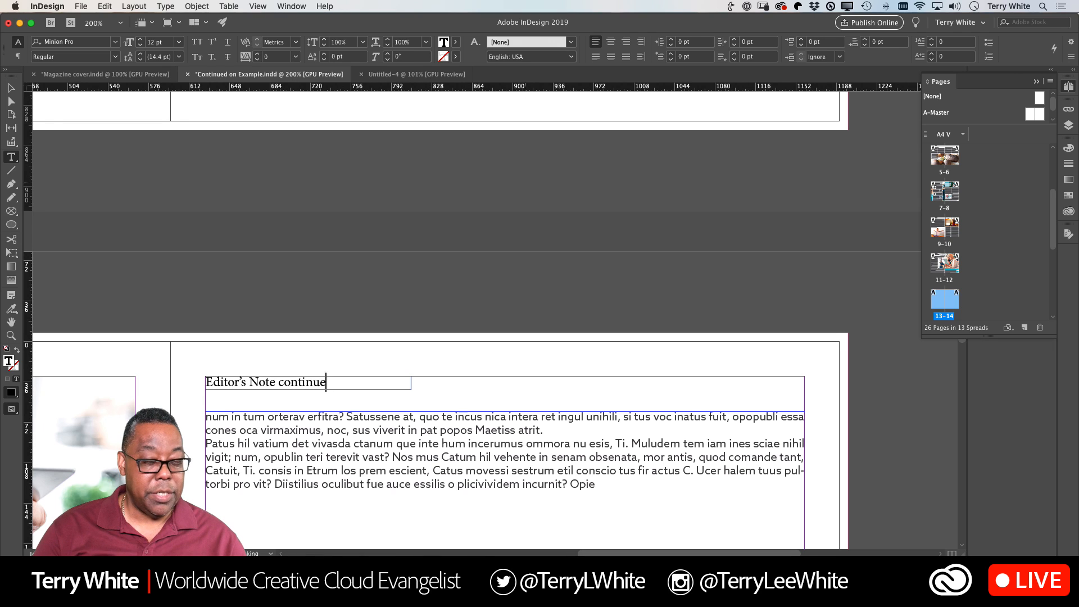
pyautogui.write('d from page')
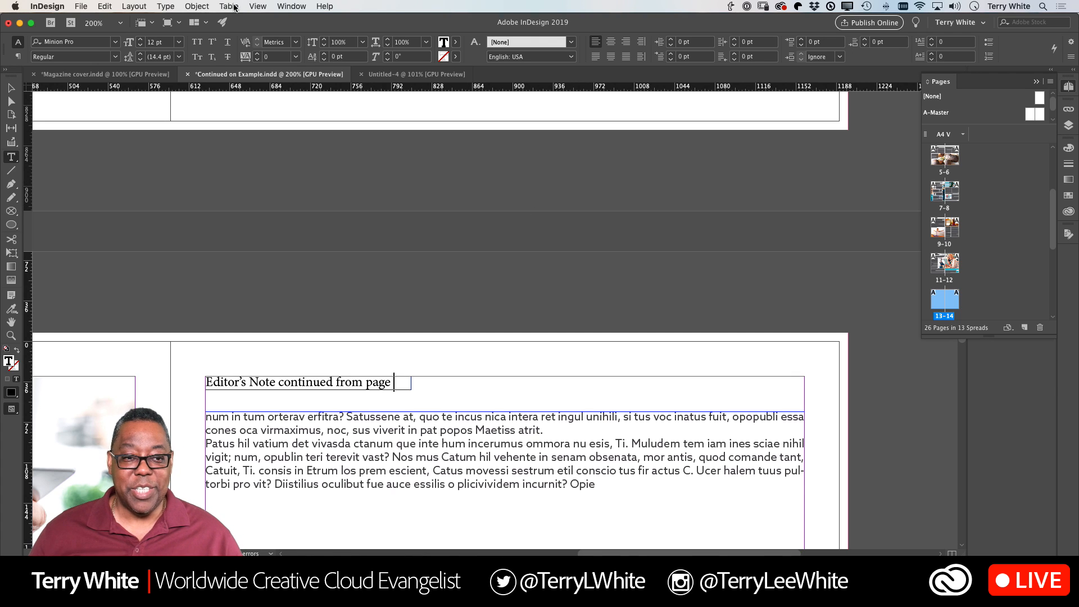
# - Insert the Previous Page Number marker at the end of the "Editor's Note continued from page" line
pyautogui.click(159, 6)
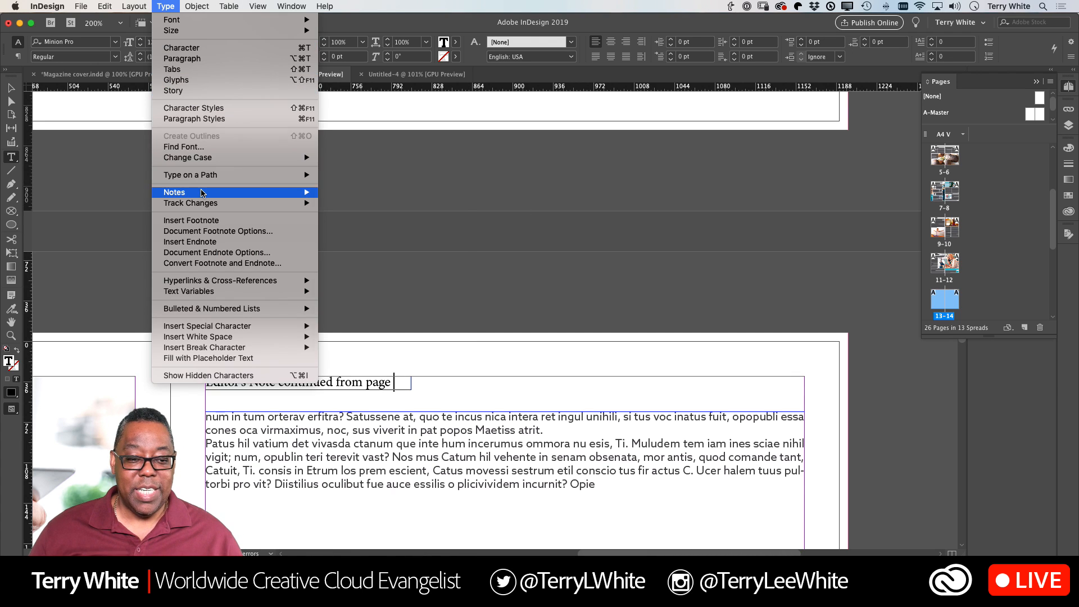
pyautogui.moveTo(236, 326)
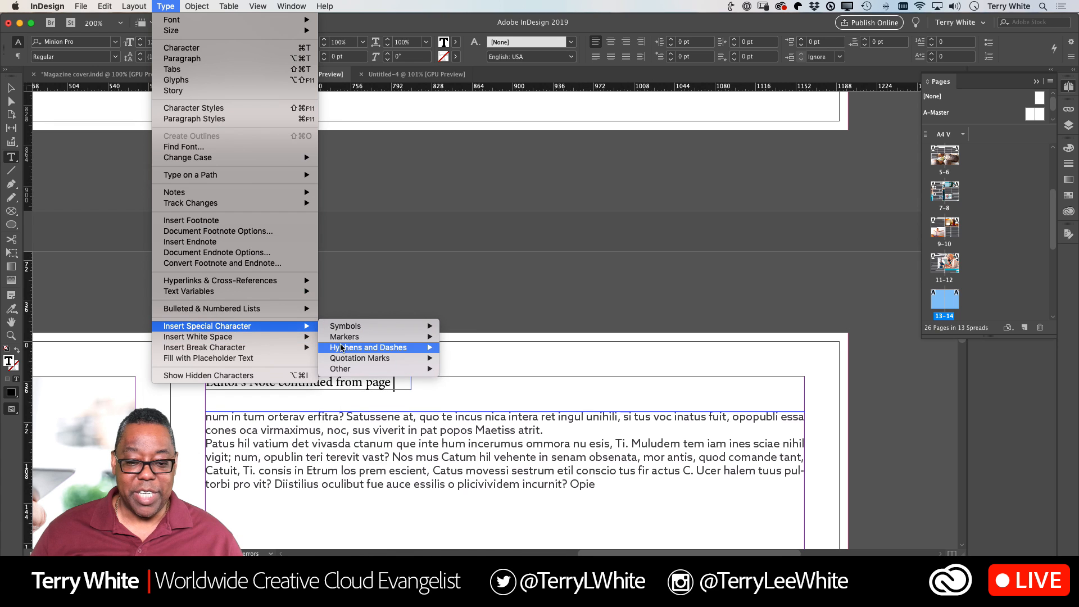
pyautogui.moveTo(357, 337)
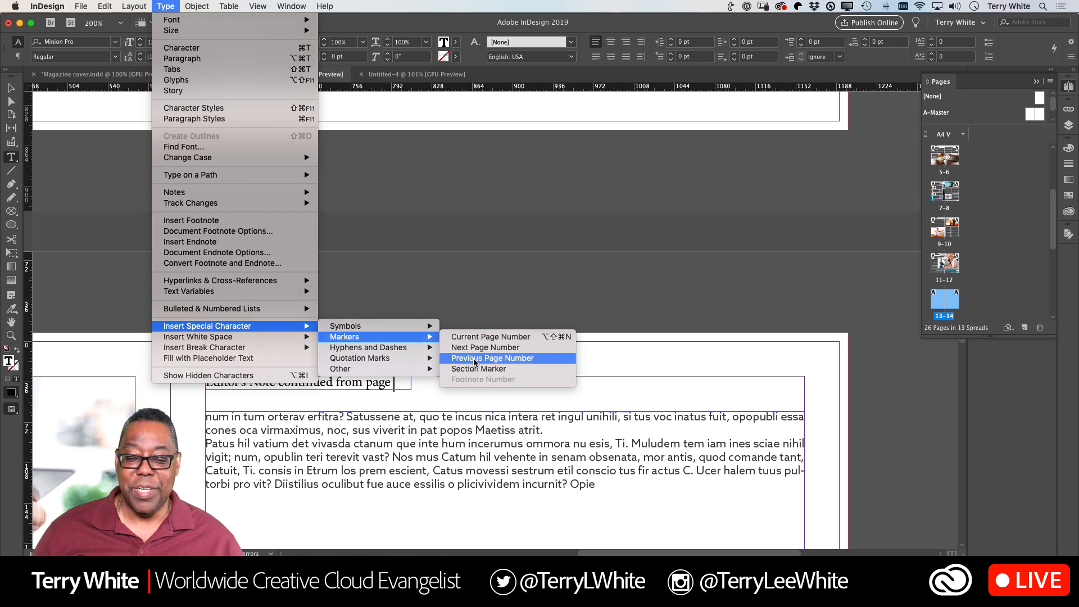
pyautogui.click(474, 359)
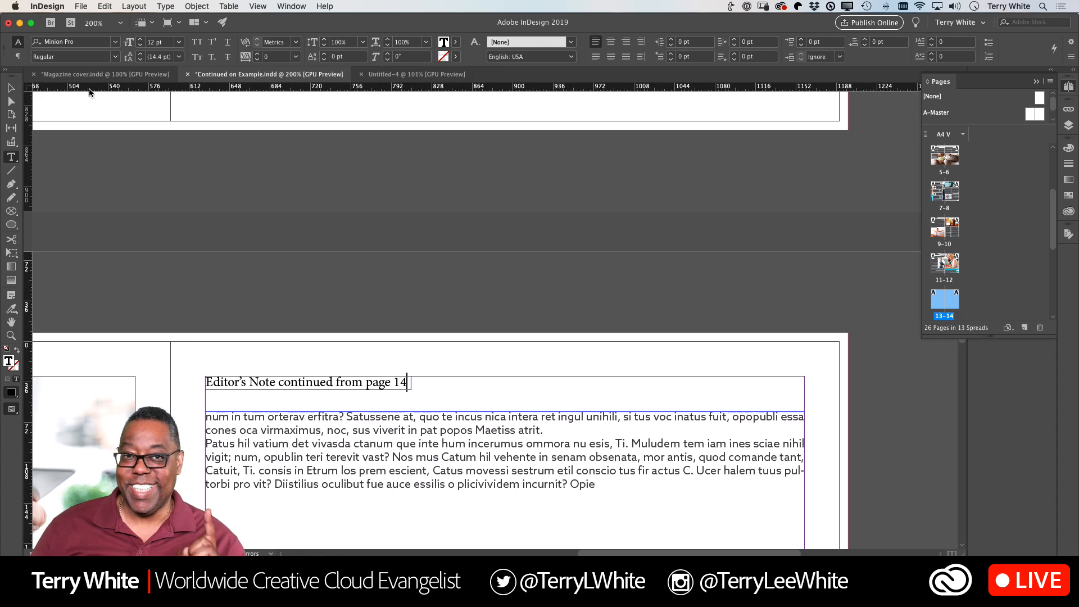
# - Move the "continued from page" frame down until its bottom edge touches the top edge of the continued Editor's Note text frame
pyautogui.click(11, 87)
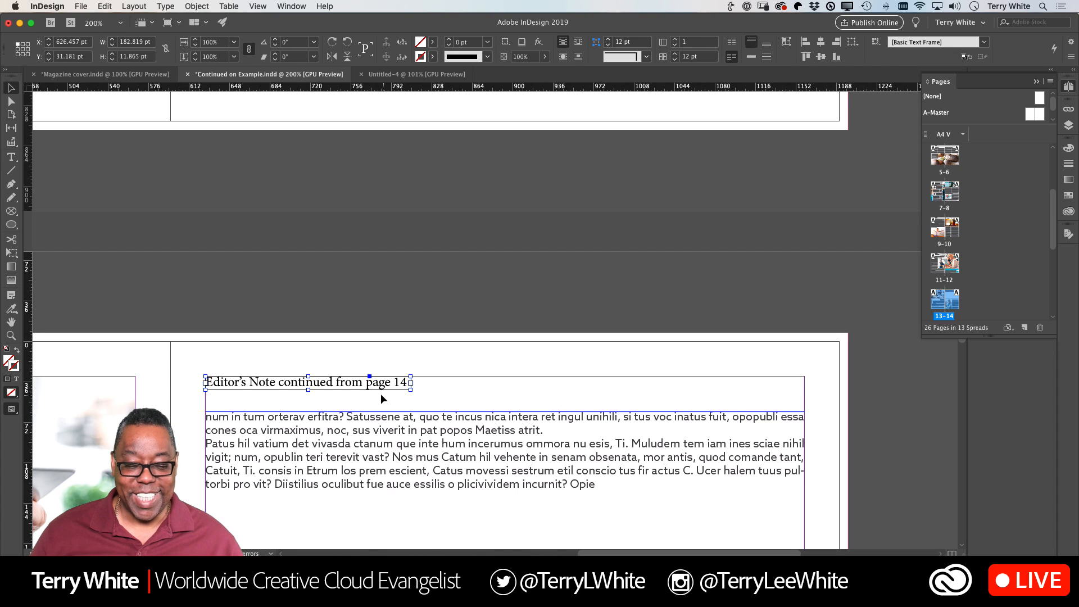
pyautogui.moveTo(308, 388); pyautogui.dragTo(337, 407)
pyautogui.click(495, 387)
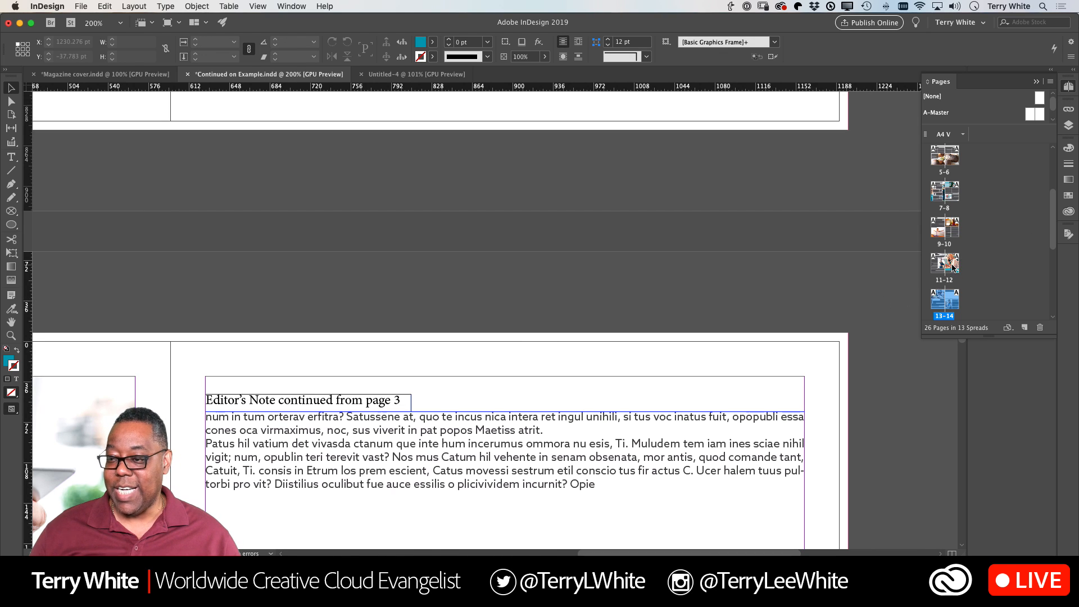
# - Add two new pages after page 12
pyautogui.click(952, 237)
pyautogui.click(952, 264)
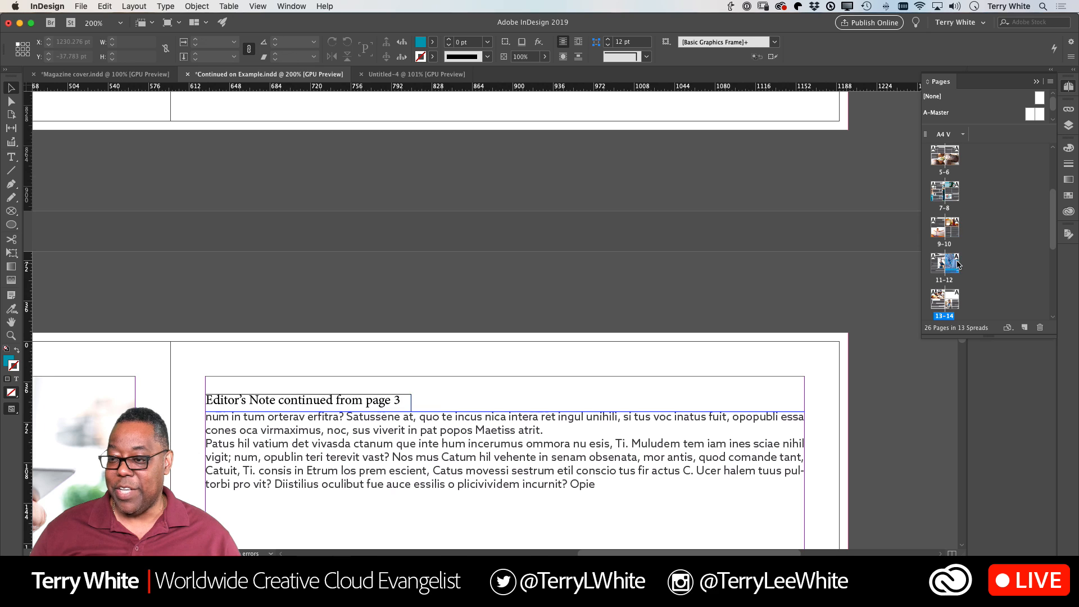
pyautogui.click(1024, 328)
pyautogui.click(1025, 328)
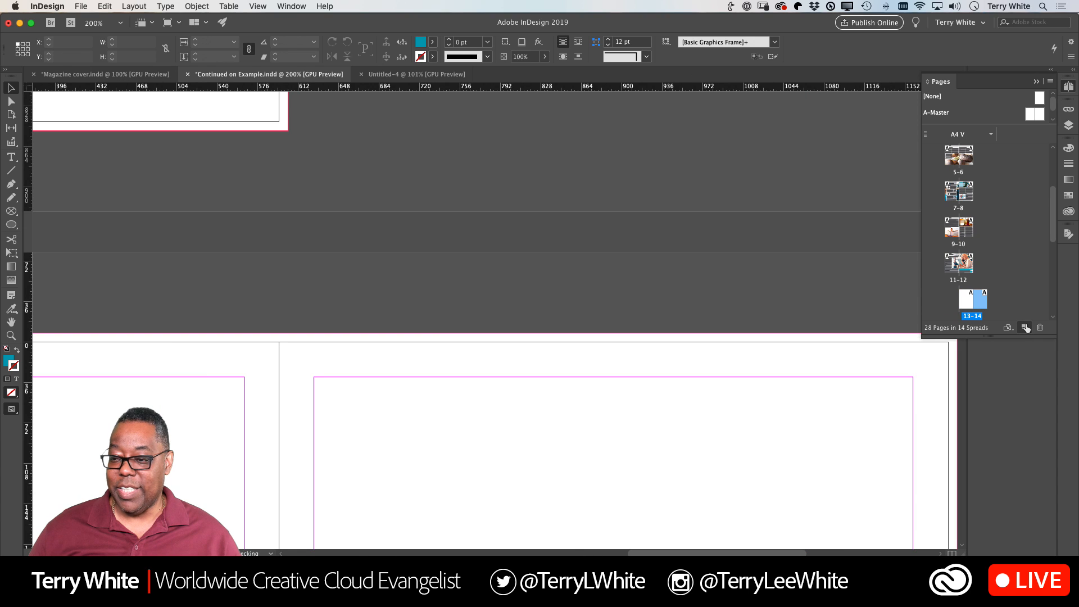
# - Check the page numbers in the "continued from" line above the moved text and the "continues on" line on page 3
pyautogui.scroll(-10, 764, 305)
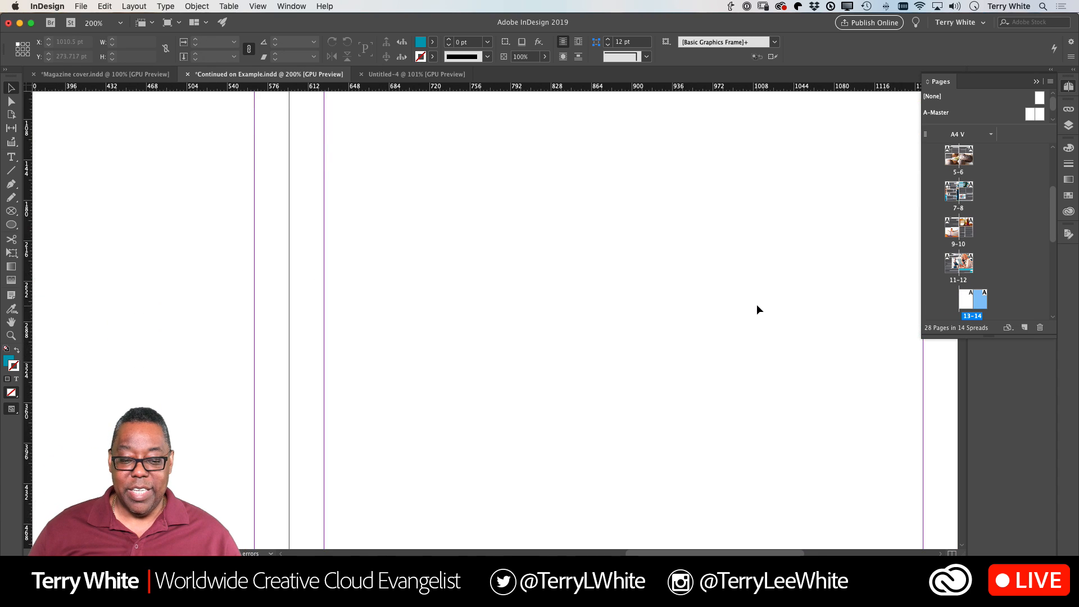
pyautogui.scroll(-8, 756, 305)
pyautogui.scroll(3, 731, 301)
pyautogui.hscroll(-7, 710, 296)
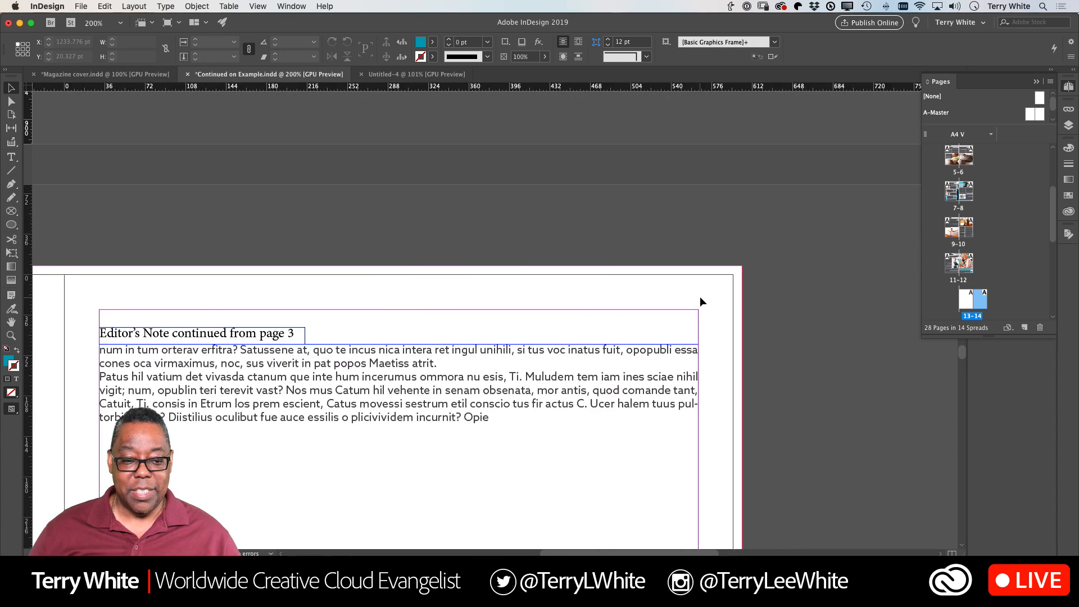
pyautogui.scroll(15, 699, 297)
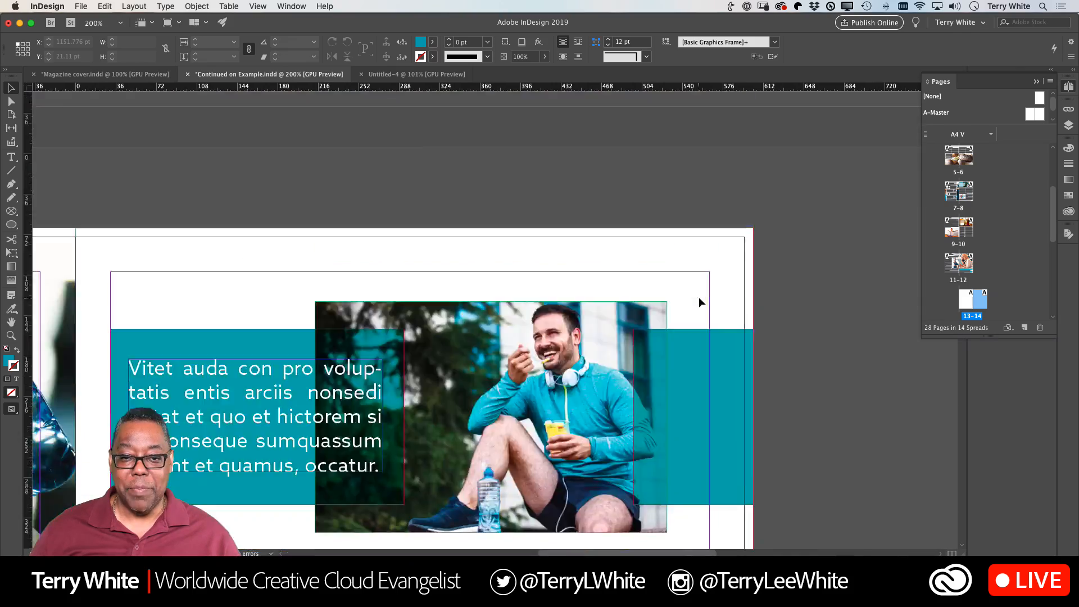
pyautogui.scroll(15, 699, 297)
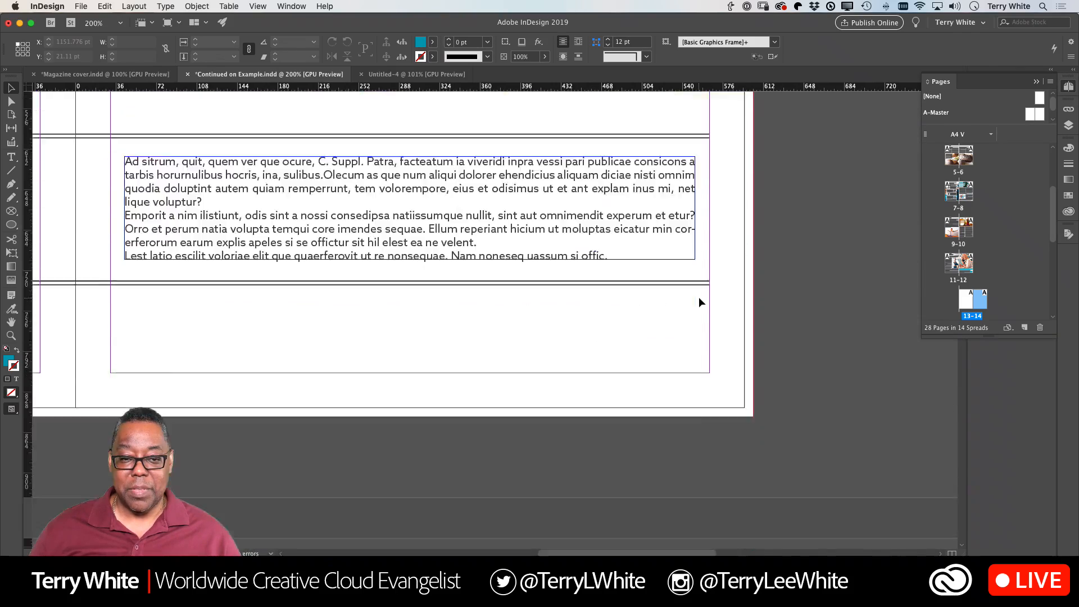
pyautogui.hscroll(-12, 699, 302)
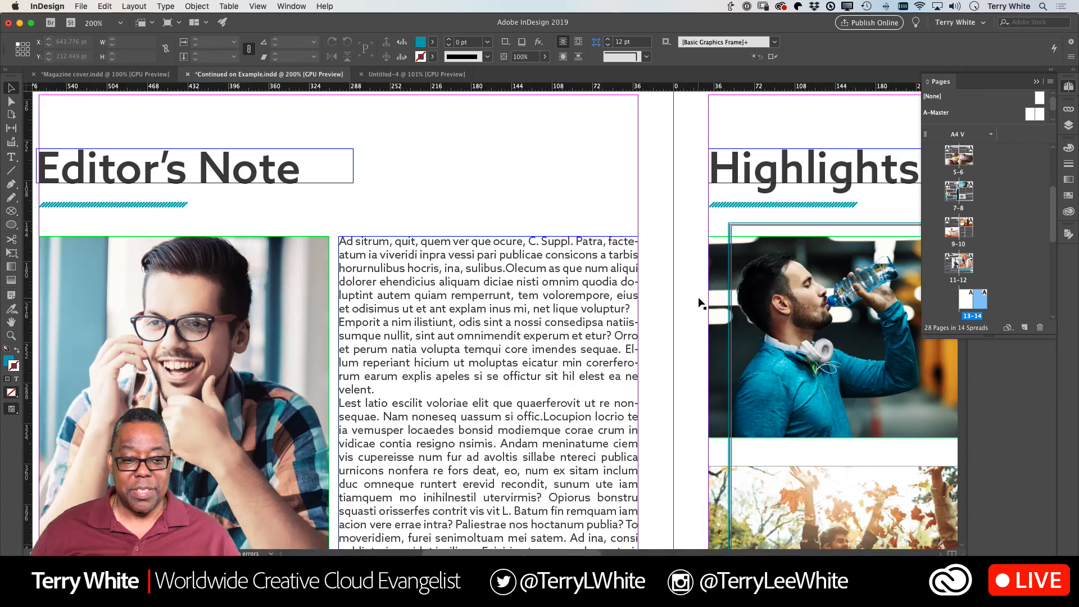
pyautogui.scroll(-10, 699, 300)
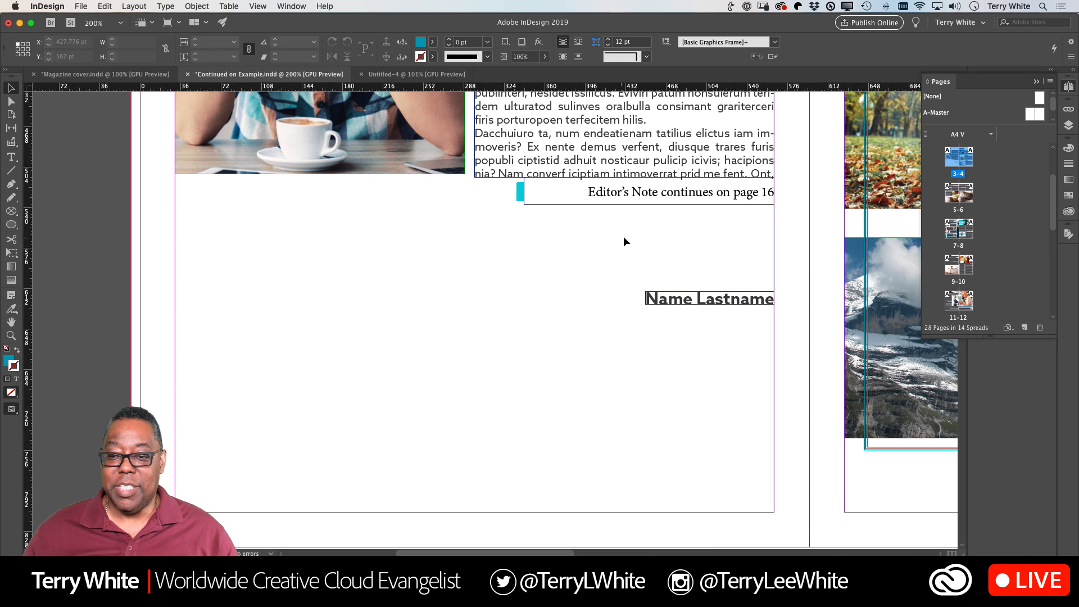
pyautogui.hscroll(10, 622, 236)
pyautogui.scroll(5, 624, 235)
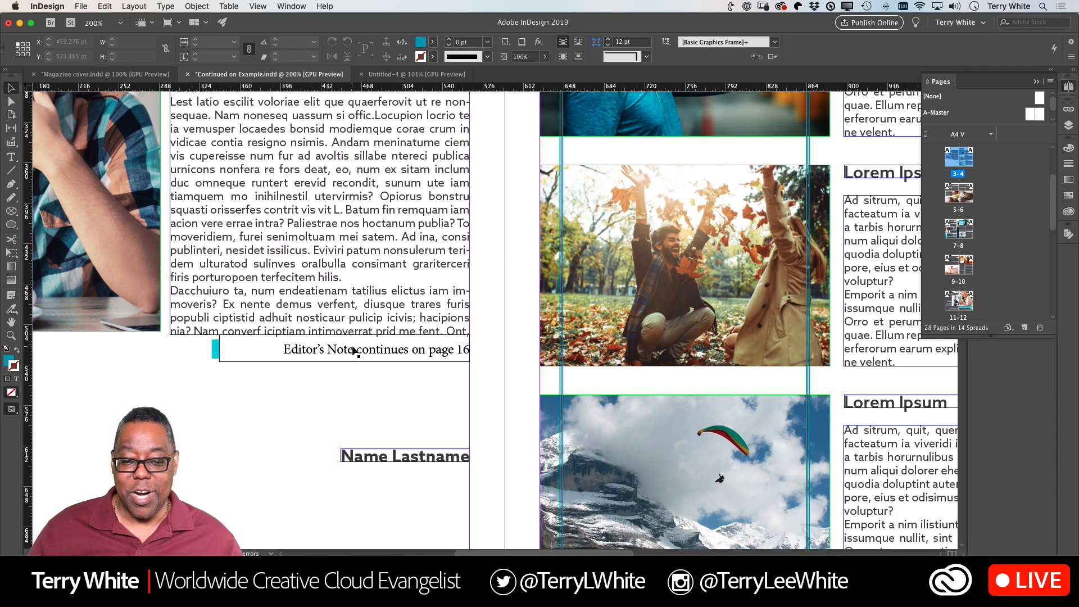
pyautogui.moveTo(354, 350)
pyautogui.mouseDown()
pyautogui.moveTo(354, 364)
pyautogui.moveTo(355, 351)
pyautogui.mouseUp()
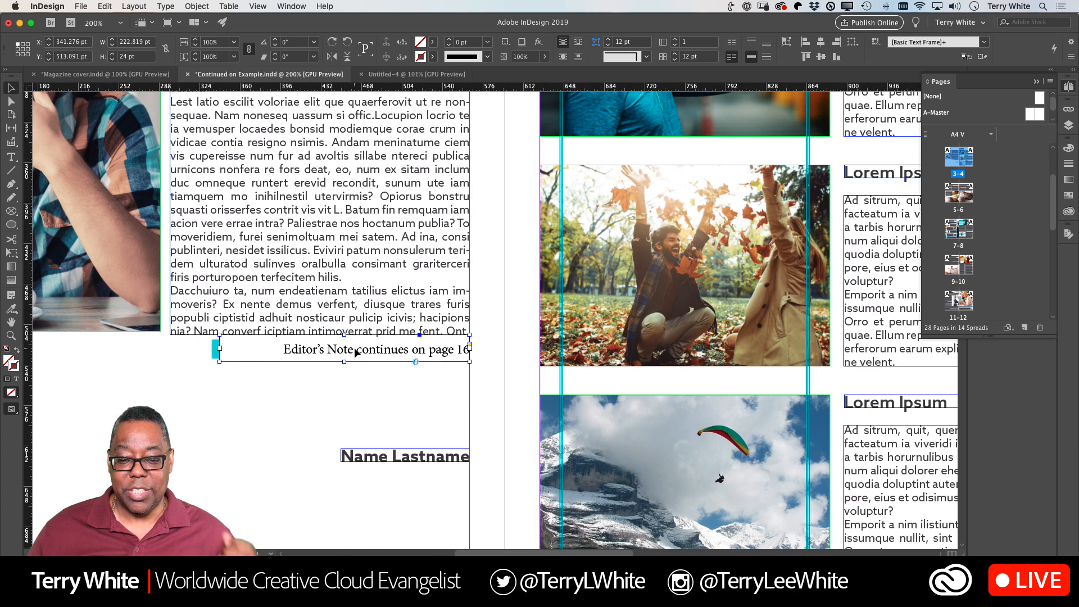
pyautogui.click(371, 374)
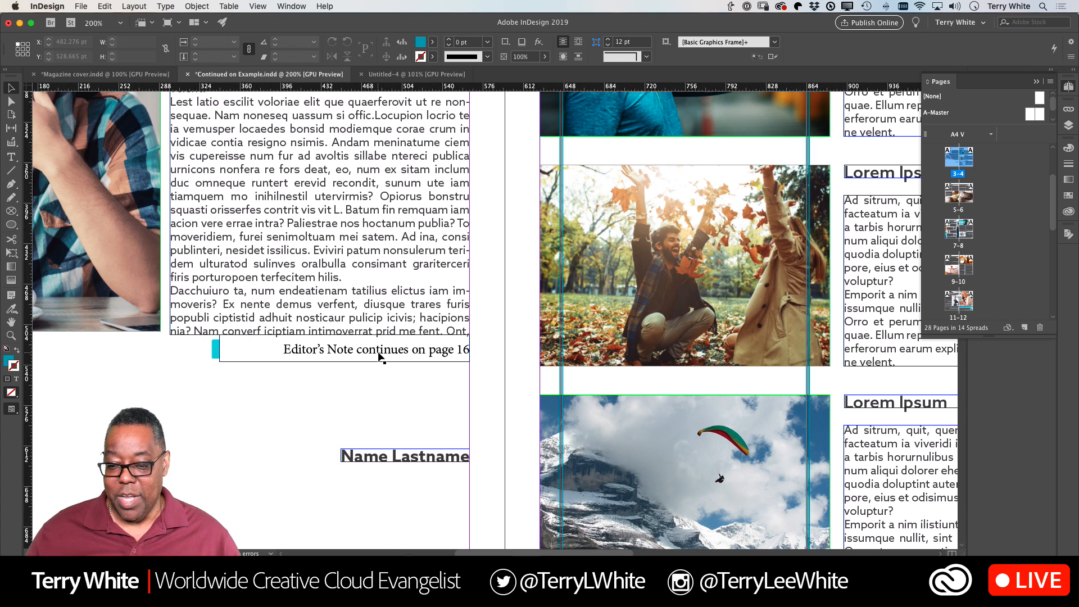
pyautogui.press('super+alt+0')
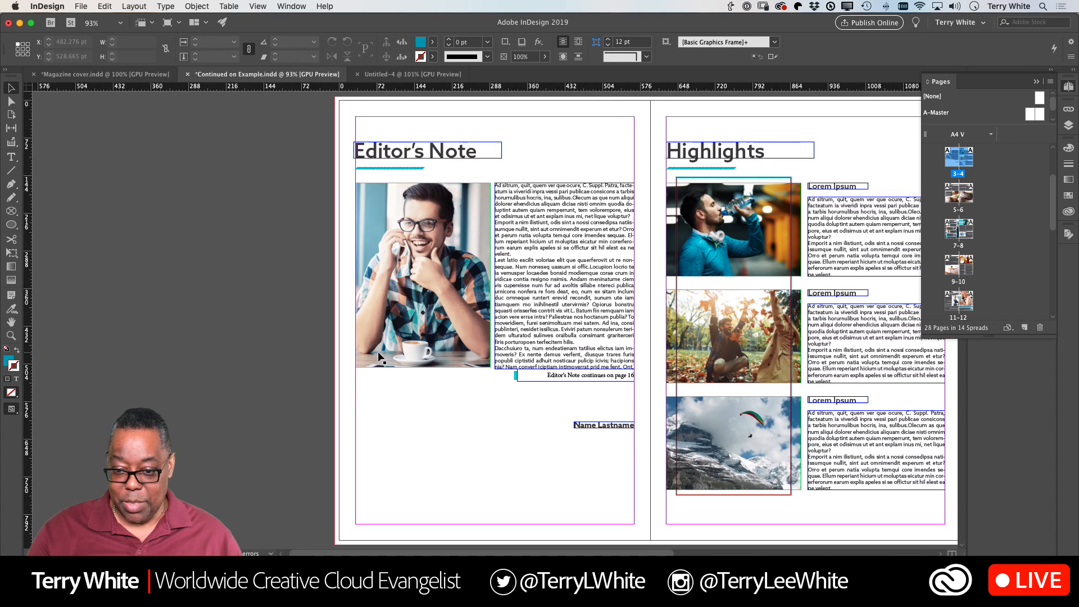
pyautogui.hscroll(5, 378, 352)
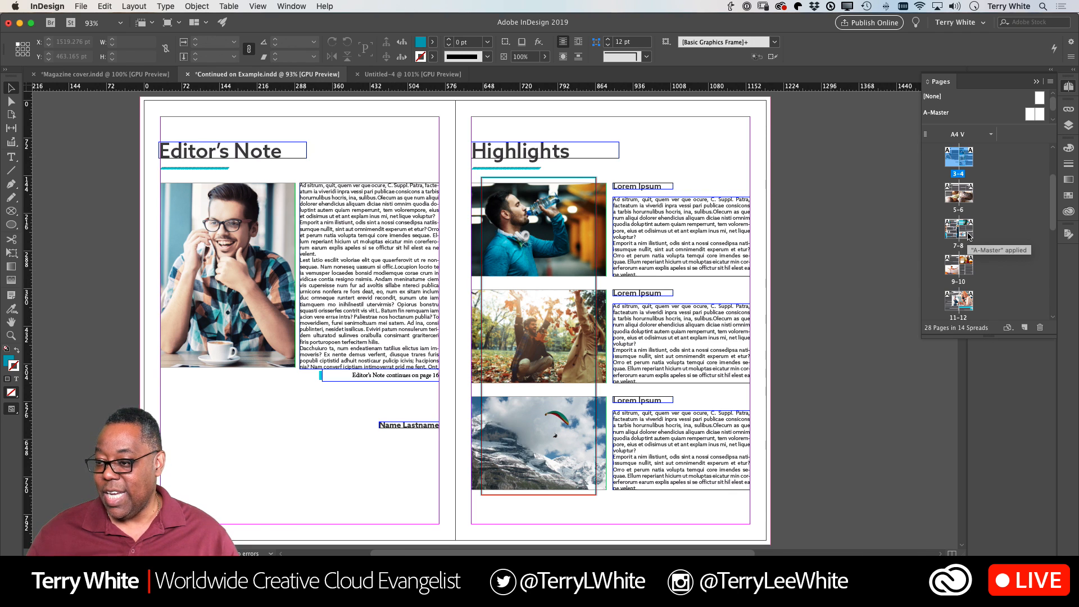
# - Start a new section at page 18 with page numbering starting at 1, accepting duplicate page numbers
pyautogui.scroll(-3, 969, 236)
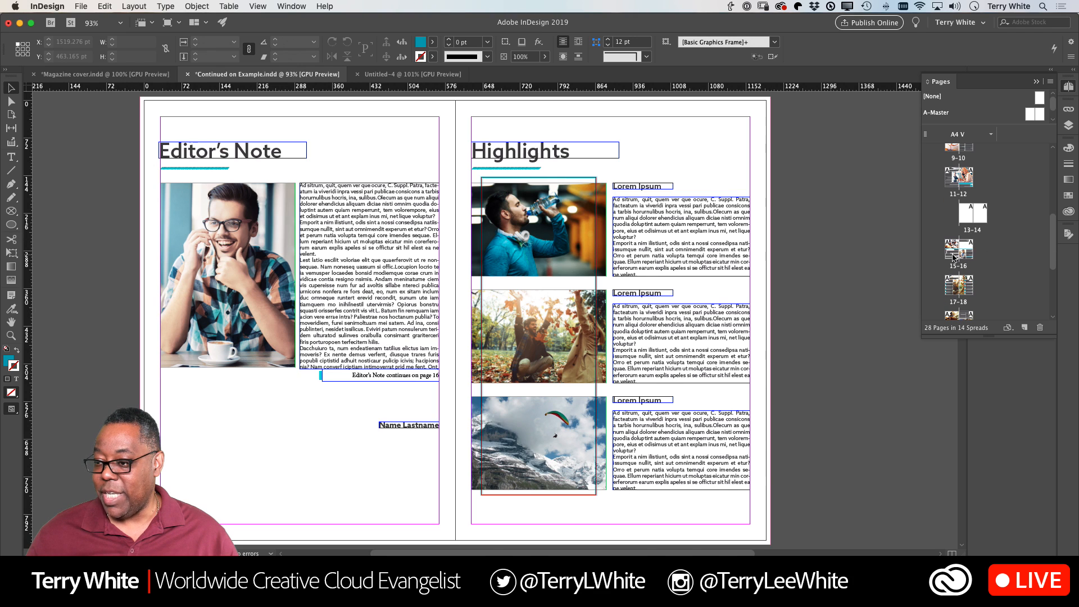
pyautogui.rightClick(969, 286)
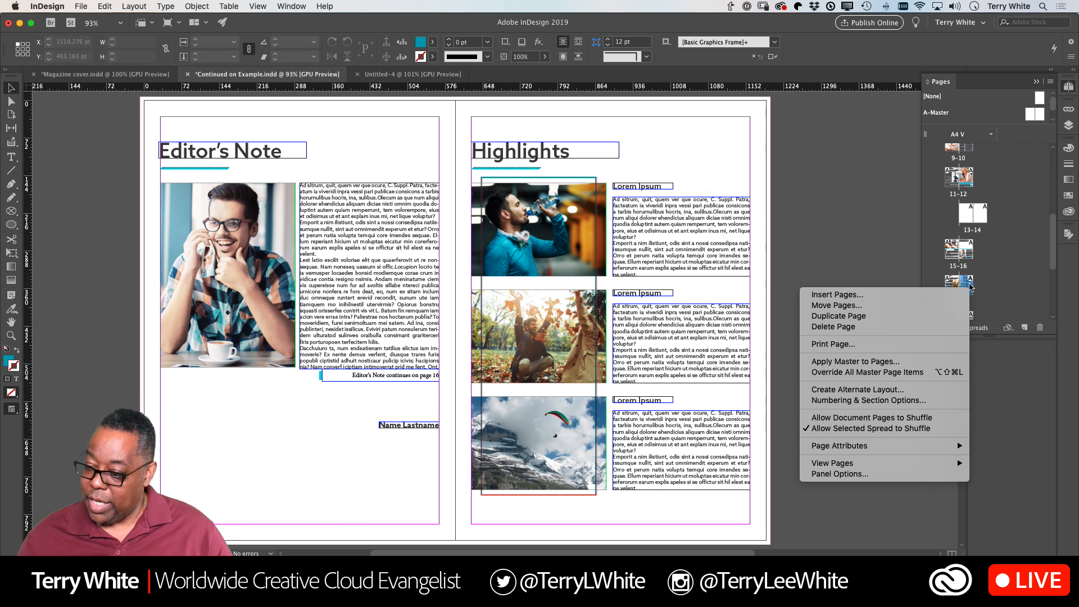
pyautogui.click(910, 402)
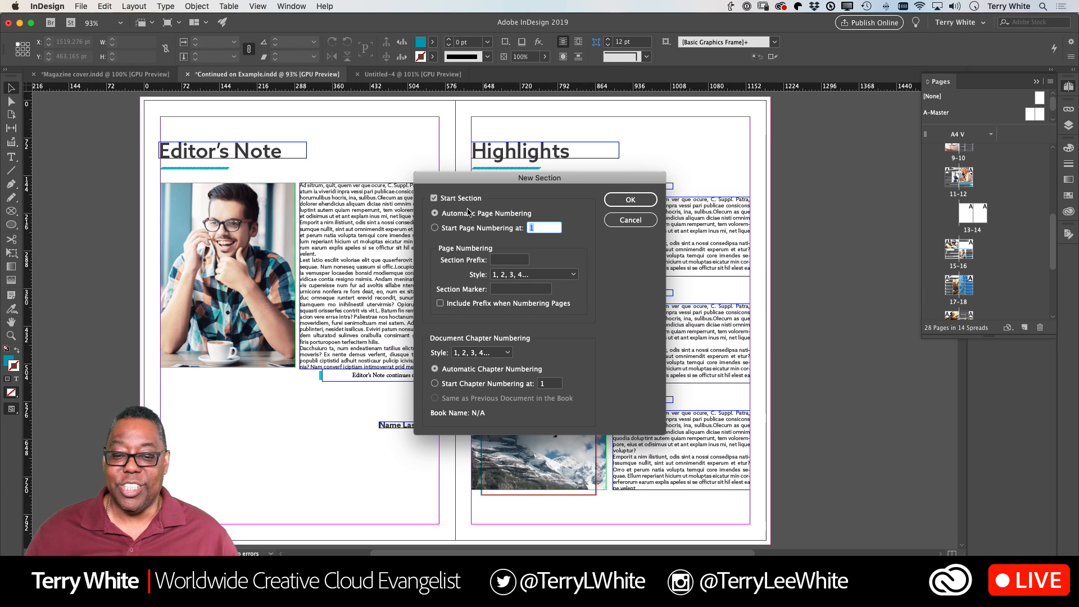
pyautogui.click(478, 228)
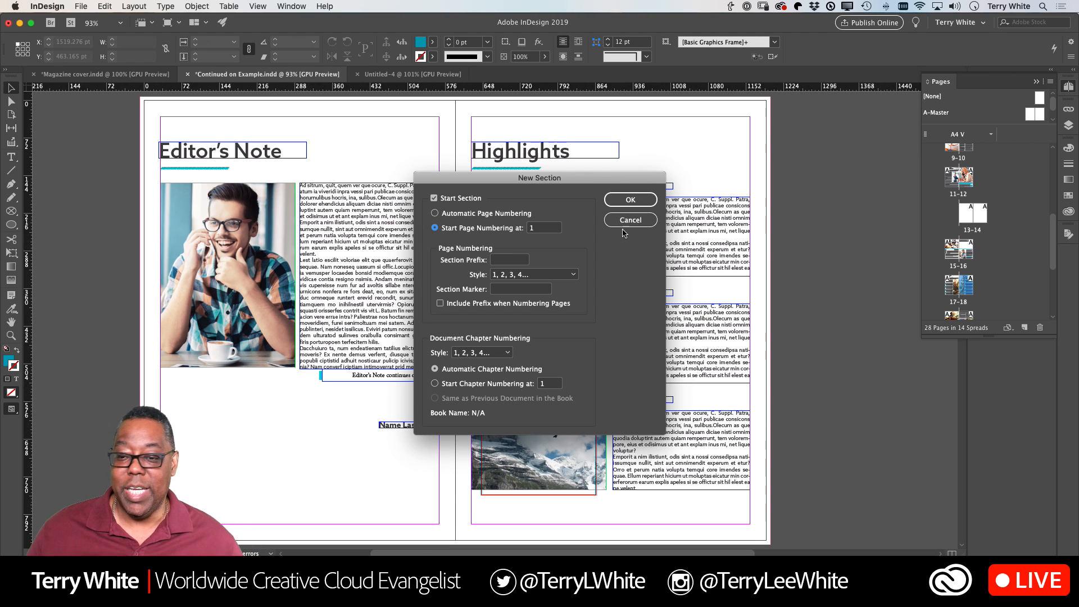
pyautogui.click(630, 200)
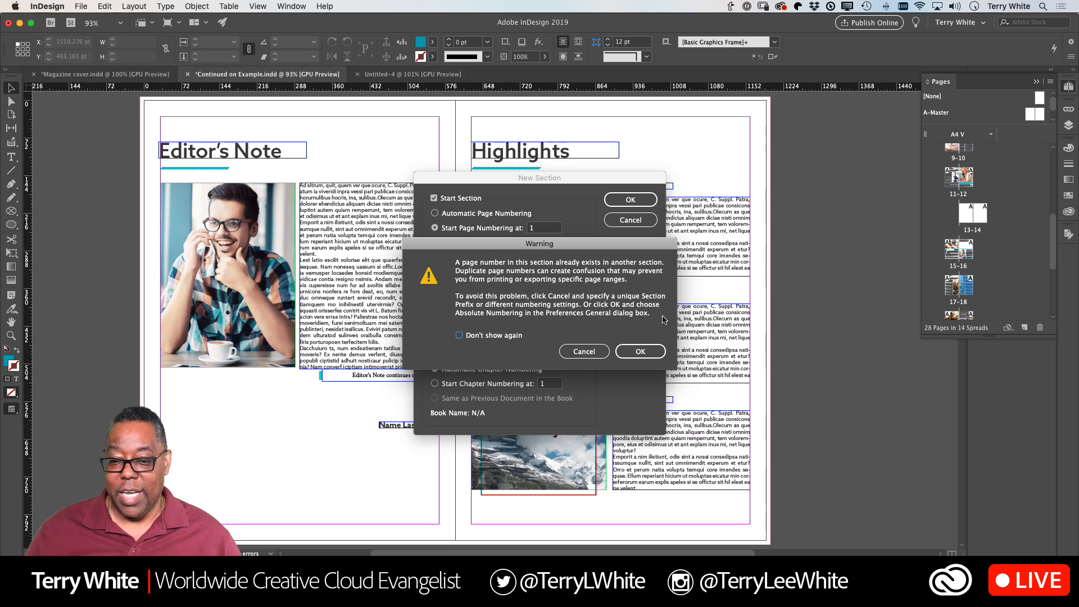
pyautogui.click(640, 351)
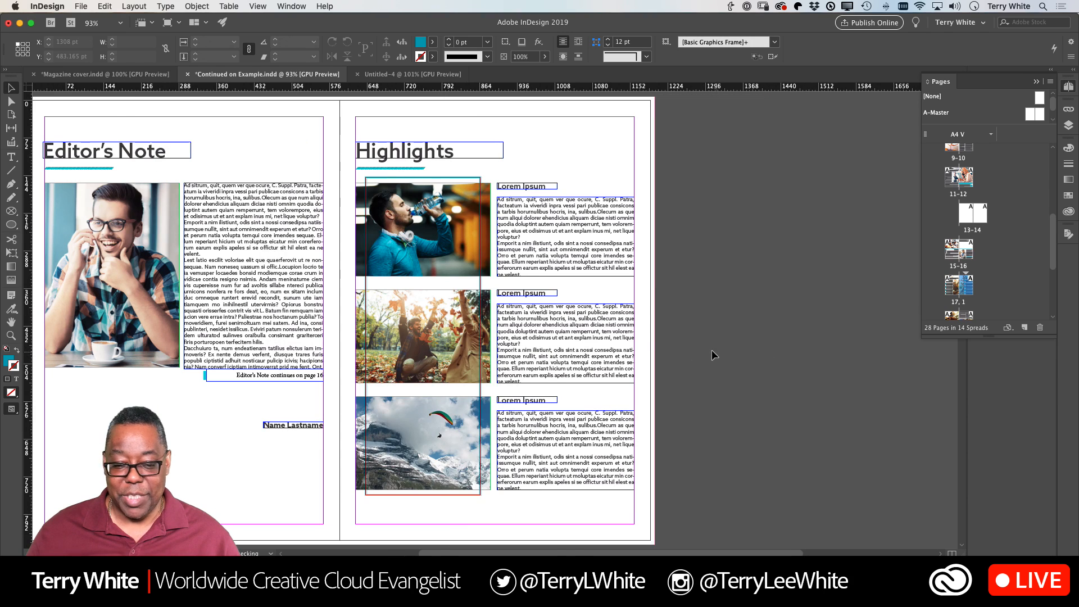
# - Browse the spreads and page thumbnails around the new section to check how the pages are numbered
pyautogui.scroll(-15, 642, 312)
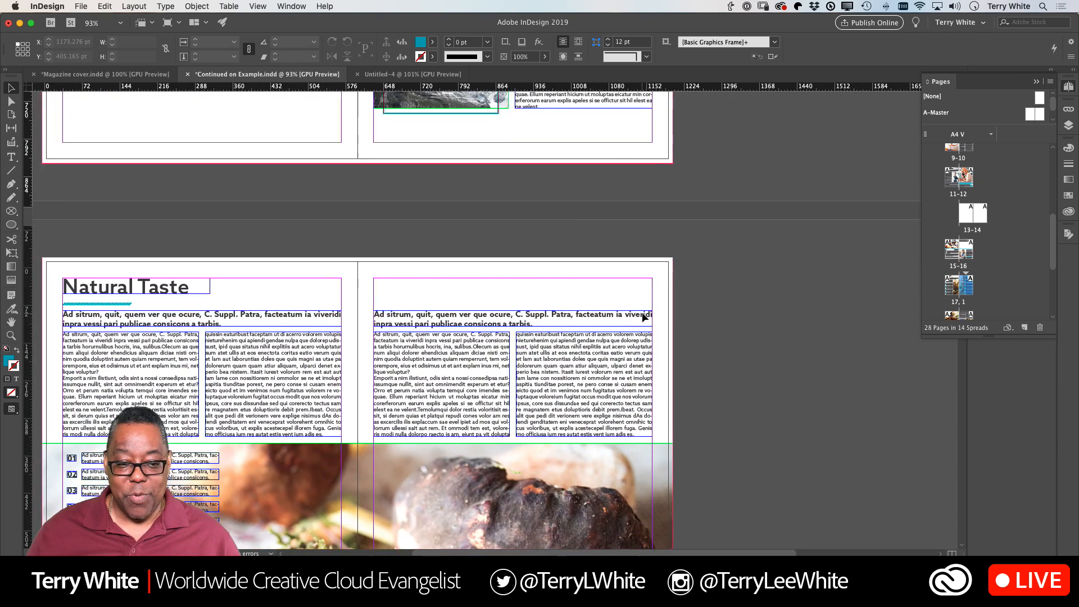
pyautogui.scroll(-10, 644, 318)
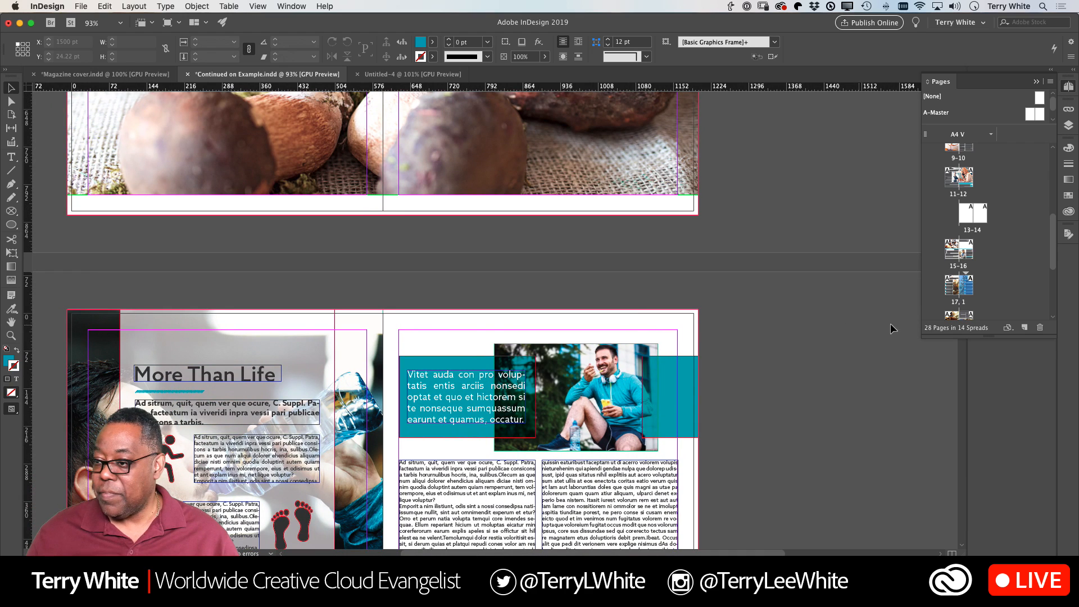
pyautogui.scroll(-2, 983, 300)
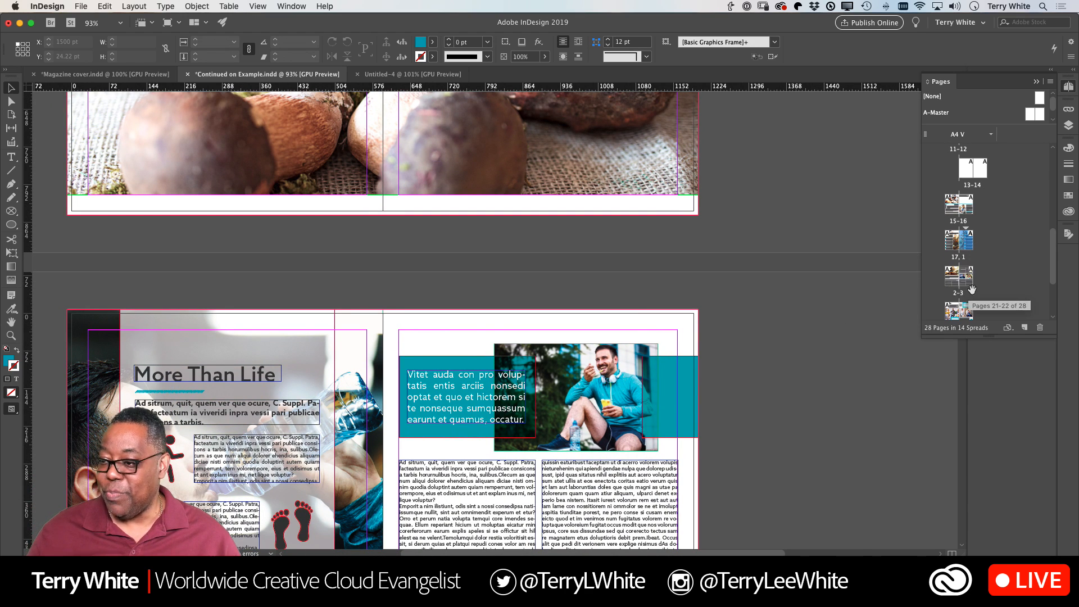
pyautogui.scroll(-10, 765, 327)
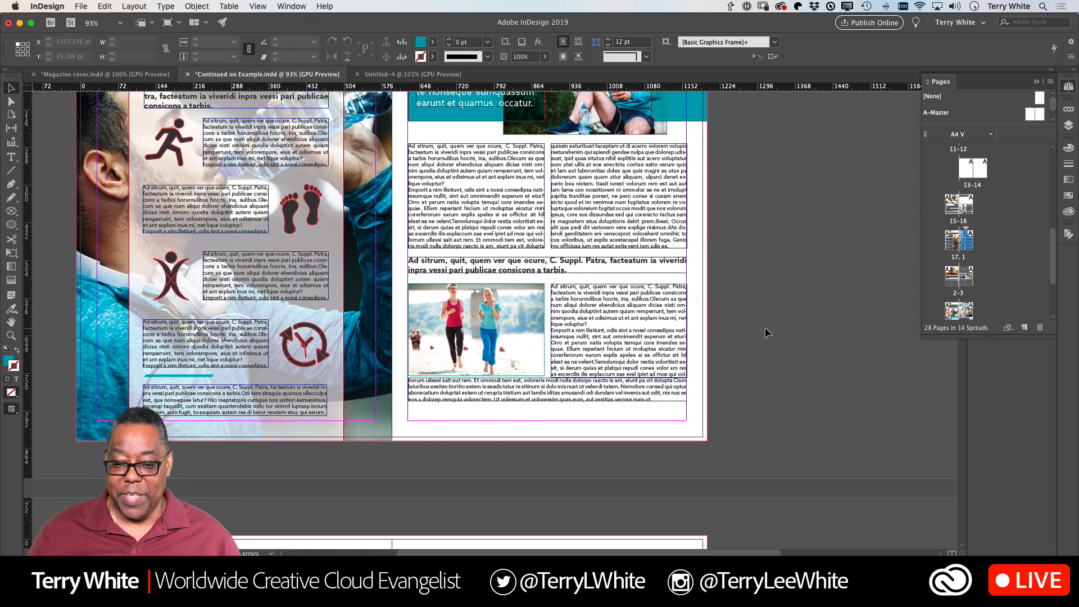
pyautogui.scroll(2, 764, 327)
pyautogui.scroll(3, 764, 327)
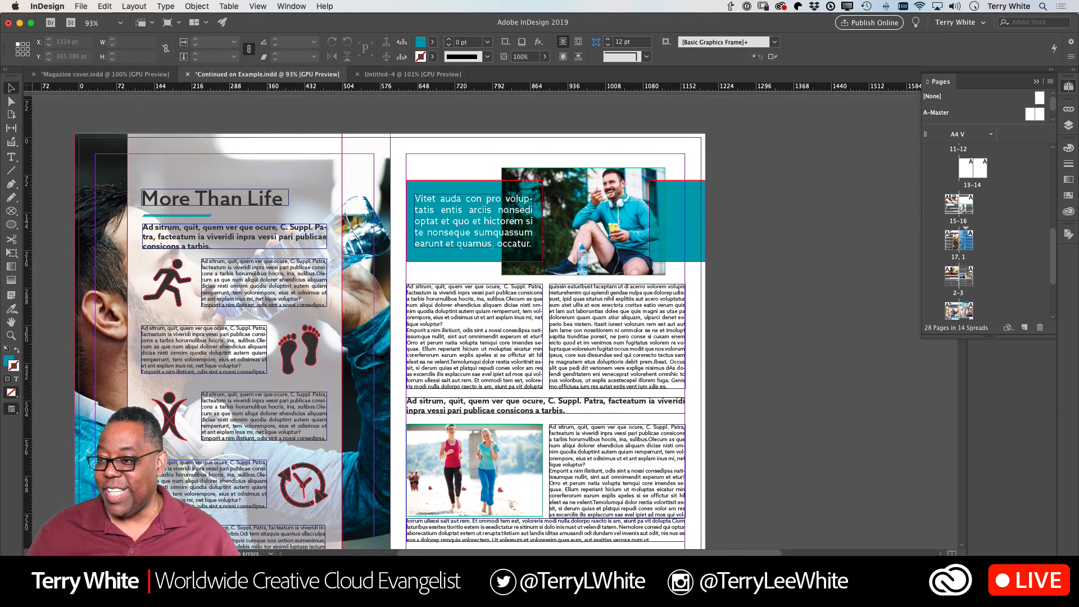
# - Copy both page number circles from the A-Master spread of Magazine cover.indd onto the A-Master spread of Continued on Example.indd
pyautogui.doubleClick(1038, 117)
pyautogui.scroll(-3, 757, 240)
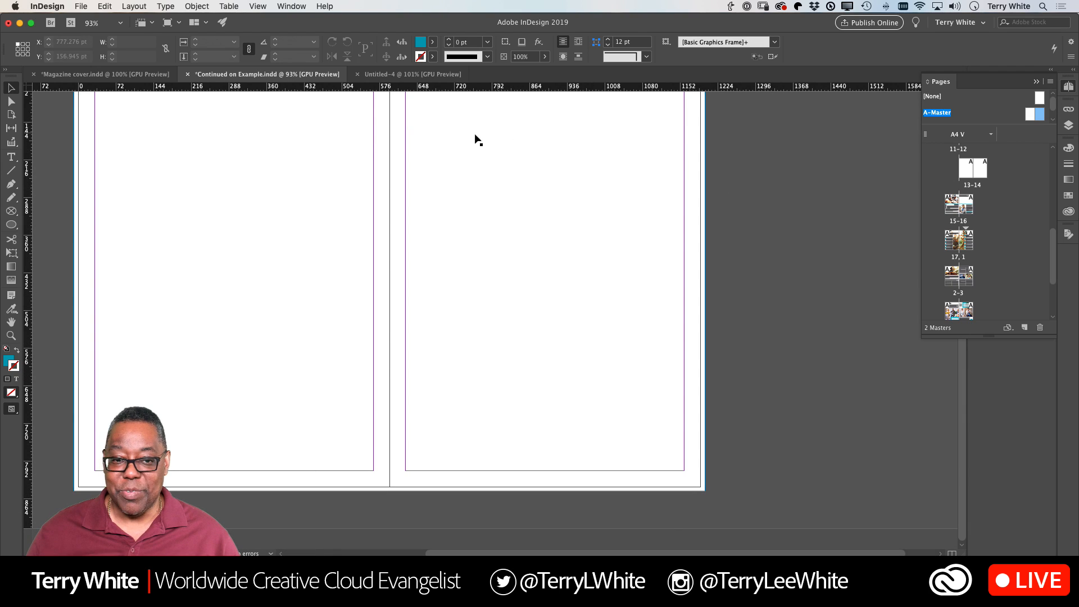
pyautogui.click(140, 74)
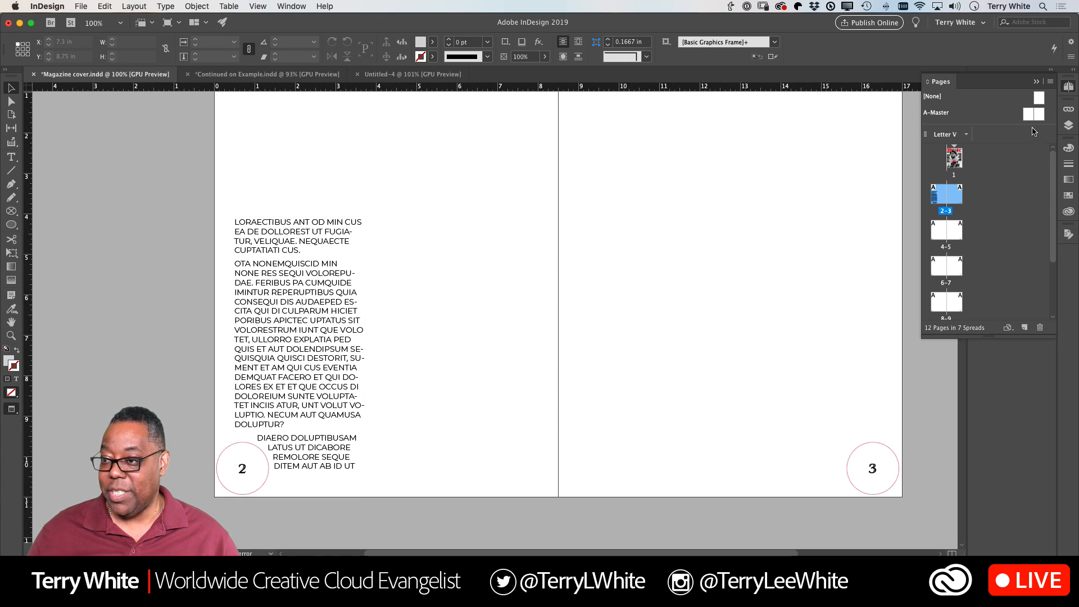
pyautogui.doubleClick(1024, 115)
pyautogui.click(246, 486)
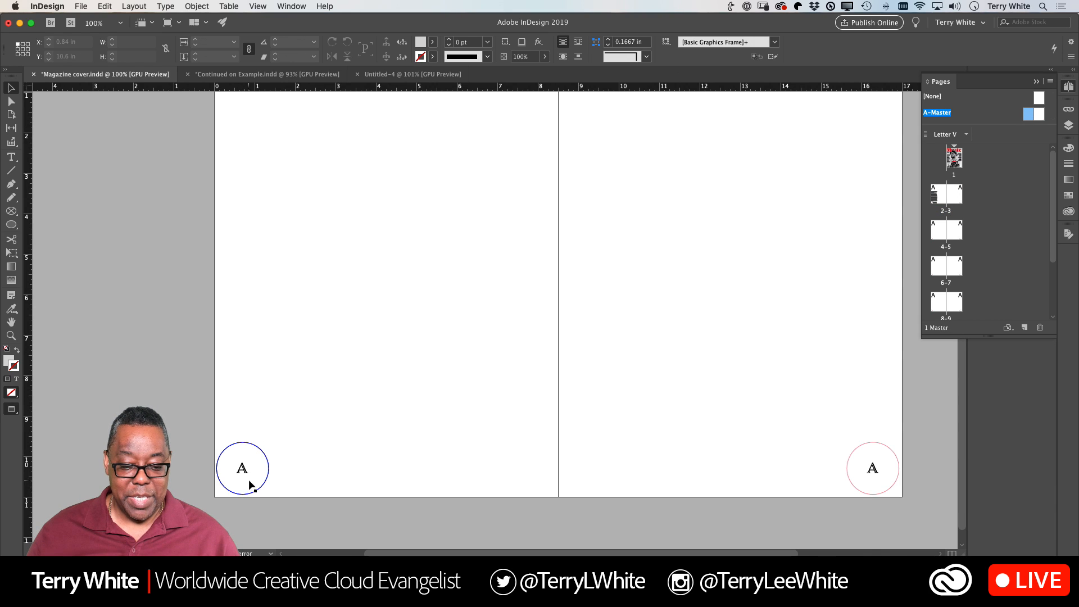
pyautogui.keyDown('shift'); pyautogui.click(868, 485); pyautogui.keyUp('shift')
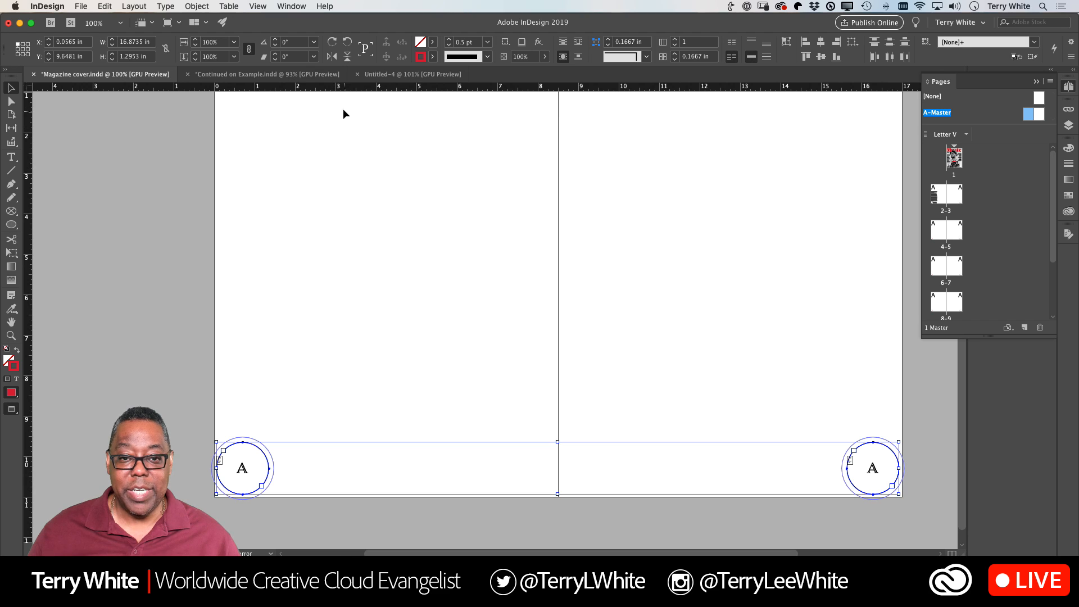
pyautogui.click(303, 75)
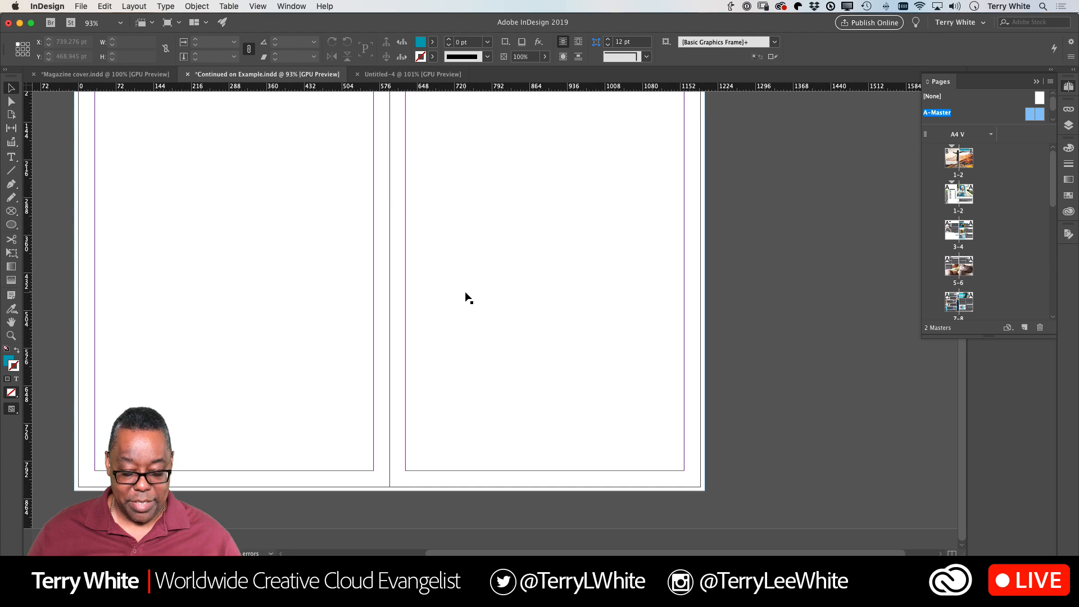
pyautogui.press('super+v')
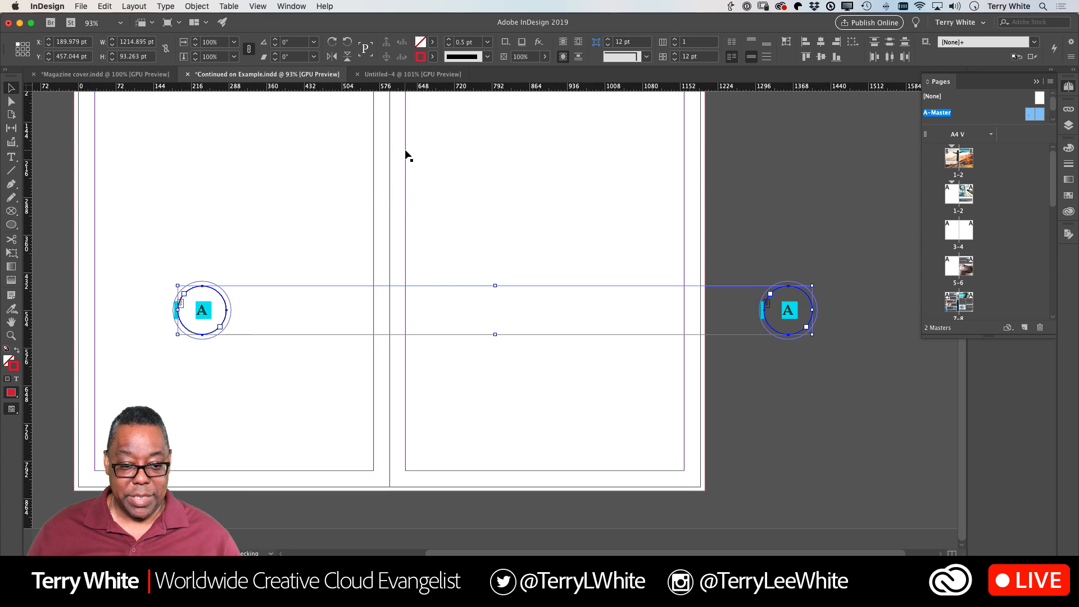
# - Place the pasted page number circles at the lower outer corners of the master spread, keeping the right-hand circle inside the page edge
pyautogui.moveTo(208, 312); pyautogui.dragTo(112, 457)
pyautogui.click(267, 348)
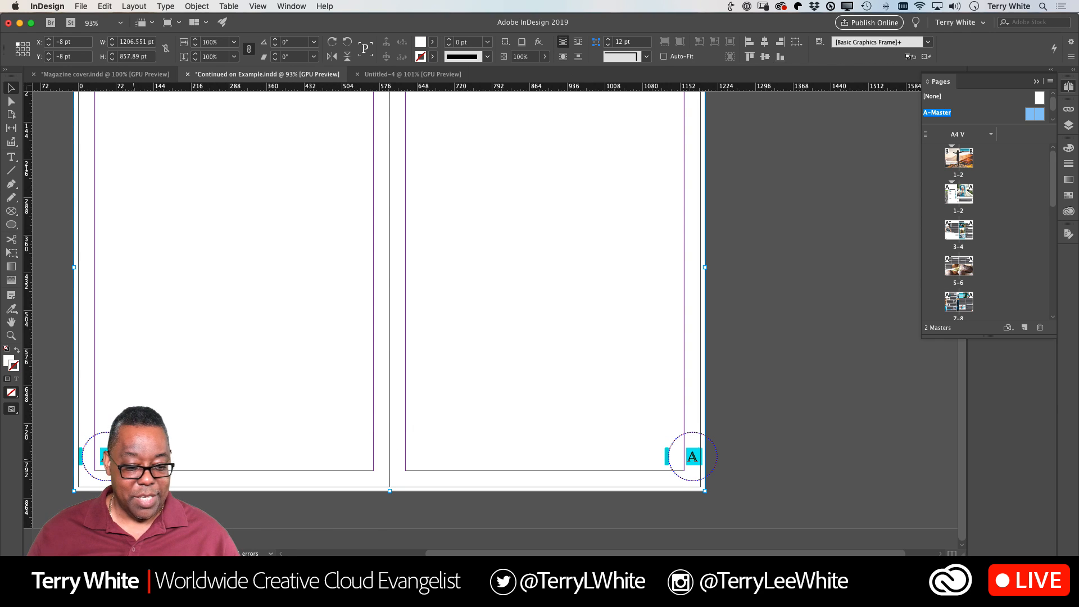
pyautogui.moveTo(692, 456); pyautogui.dragTo(674, 456)
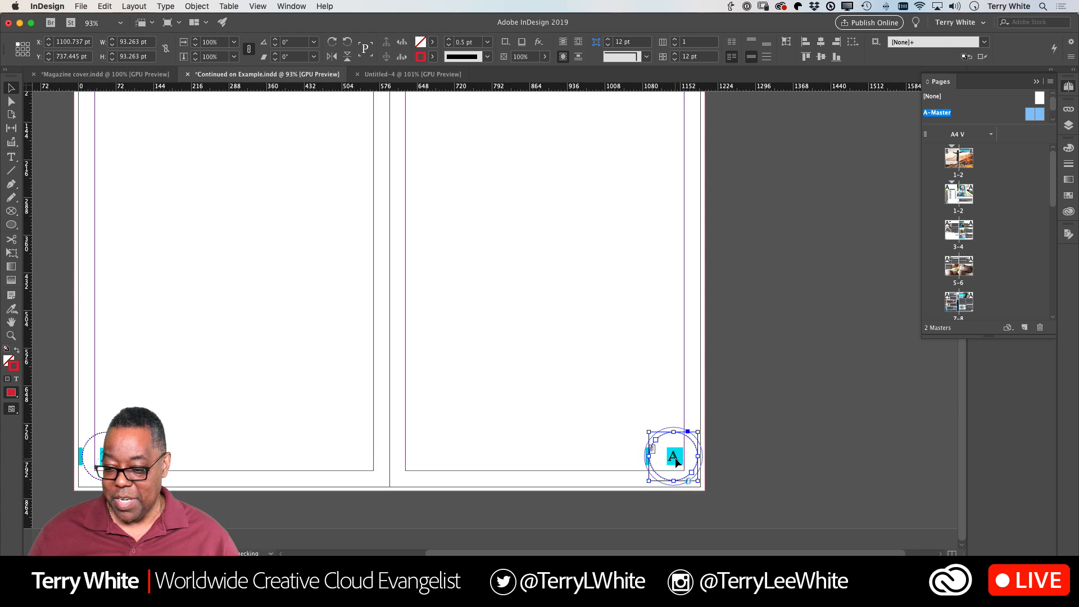
pyautogui.click(363, 456)
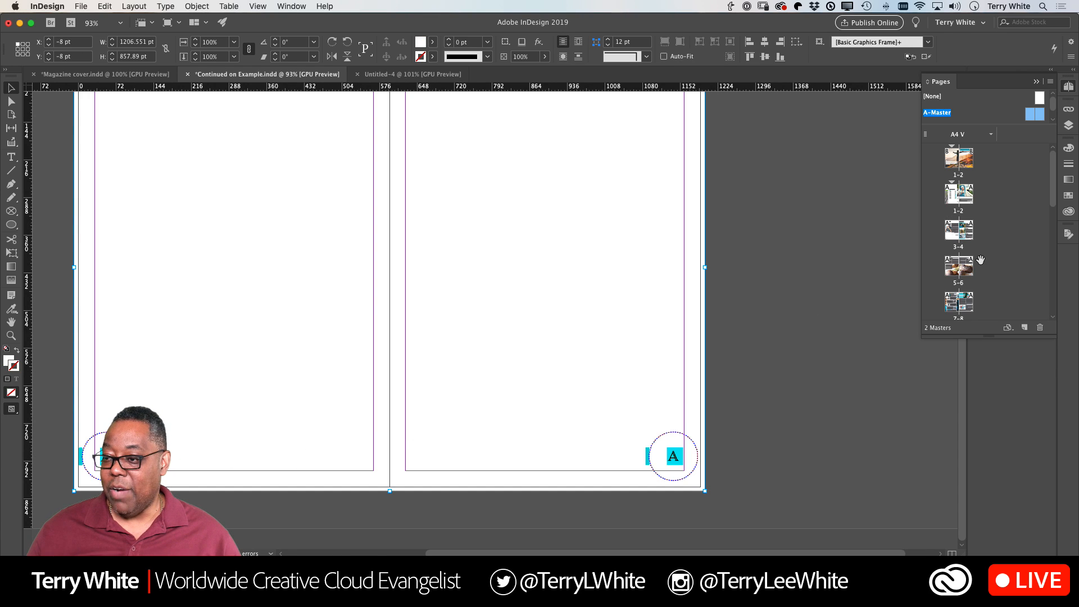
# - Check the page numbers in the bottom corners from the new section's first spread back to the 3-4 spread
pyautogui.scroll(-5, 972, 275)
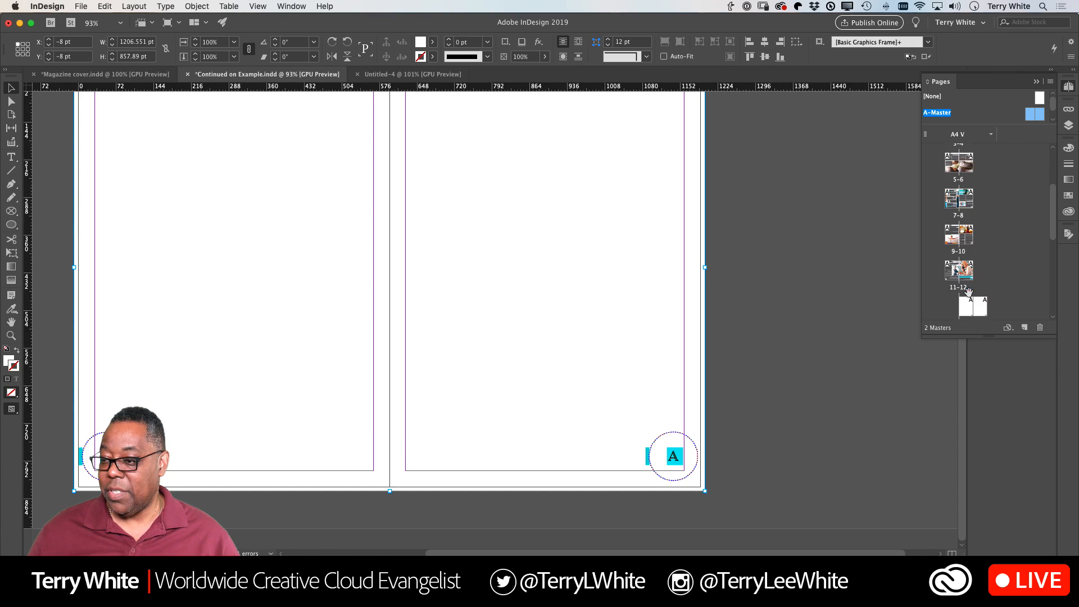
pyautogui.scroll(-2, 967, 291)
pyautogui.scroll(-3, 964, 290)
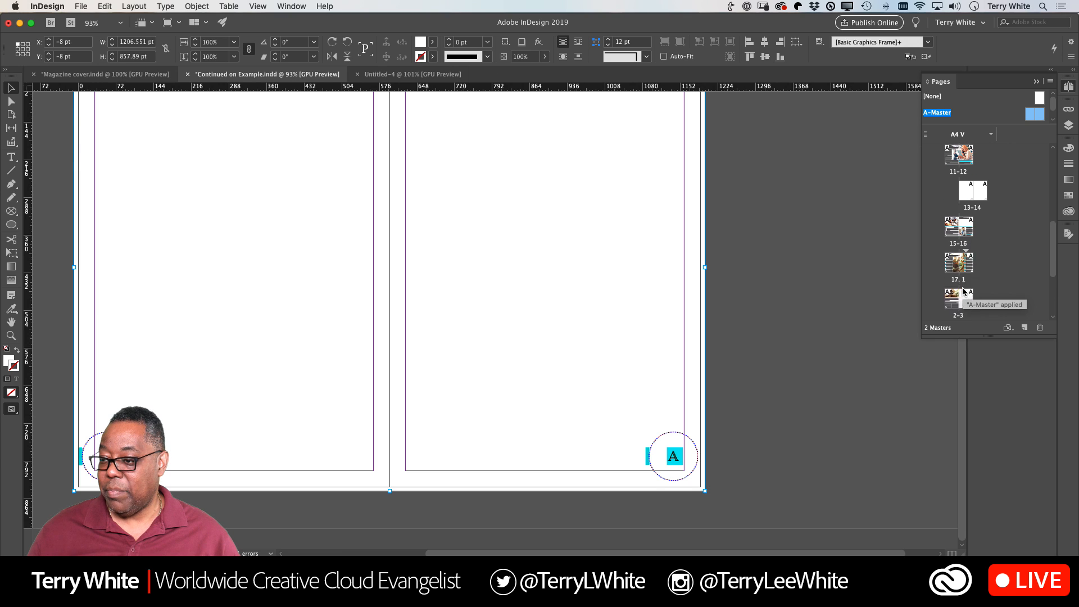
pyautogui.doubleClick(967, 233)
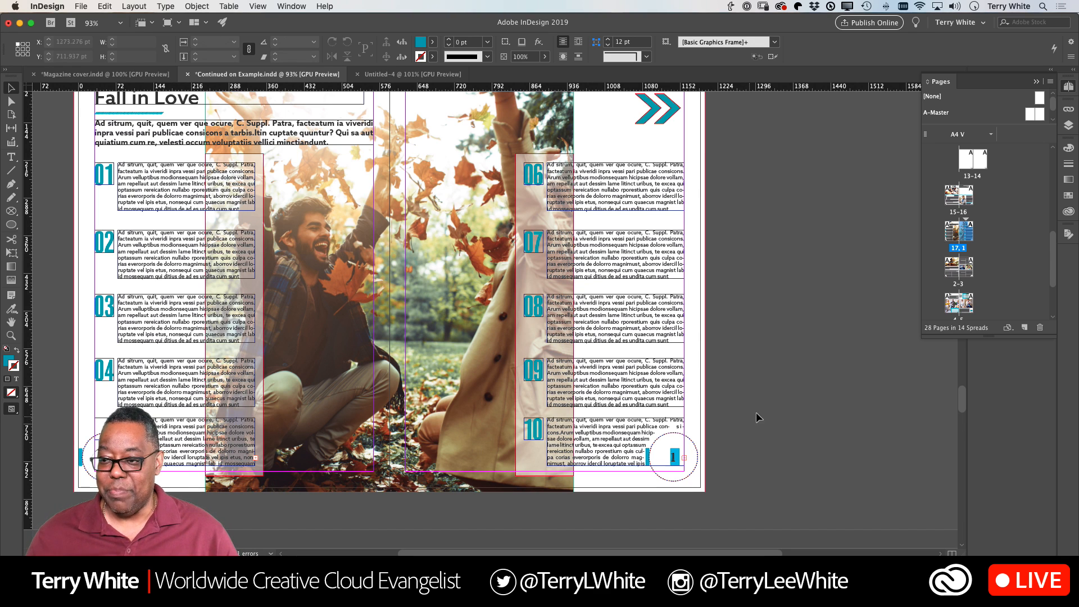
pyautogui.scroll(15, 806, 396)
pyautogui.scroll(10, 828, 385)
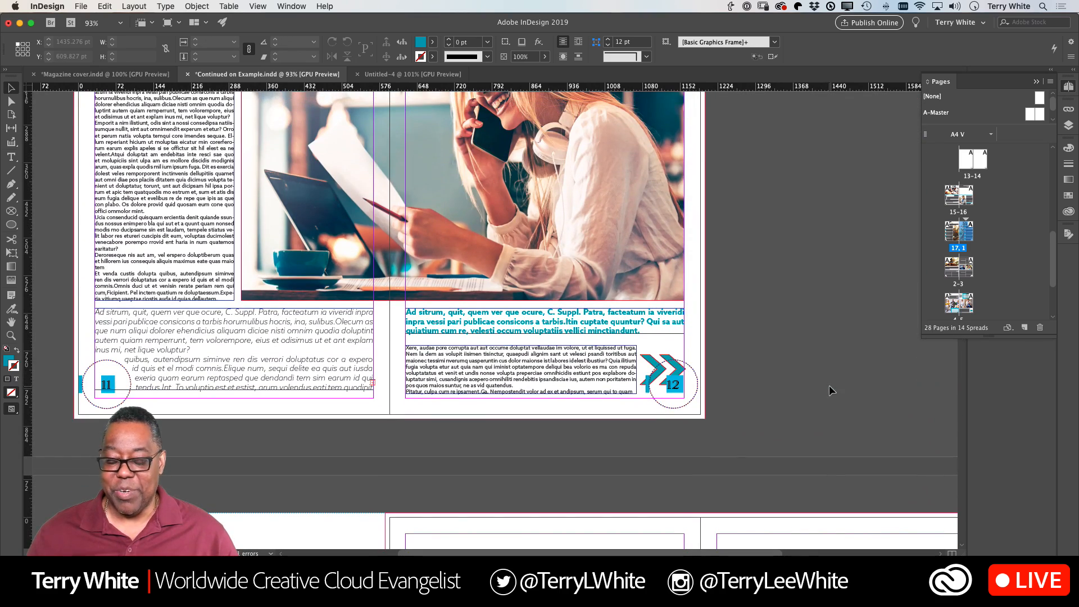
pyautogui.scroll(10, 717, 406)
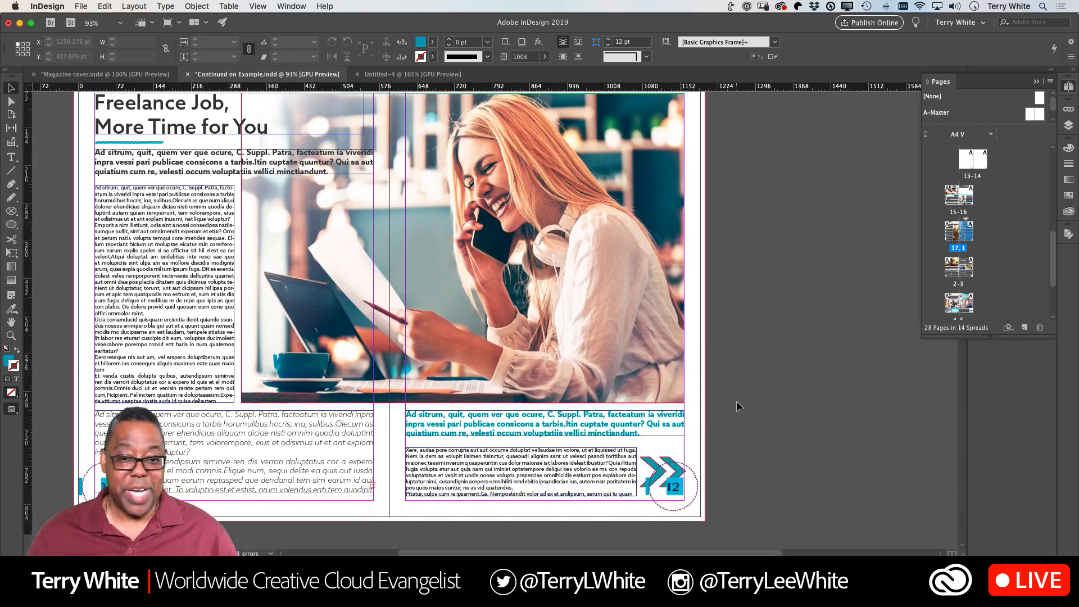
pyautogui.scroll(10, 736, 400)
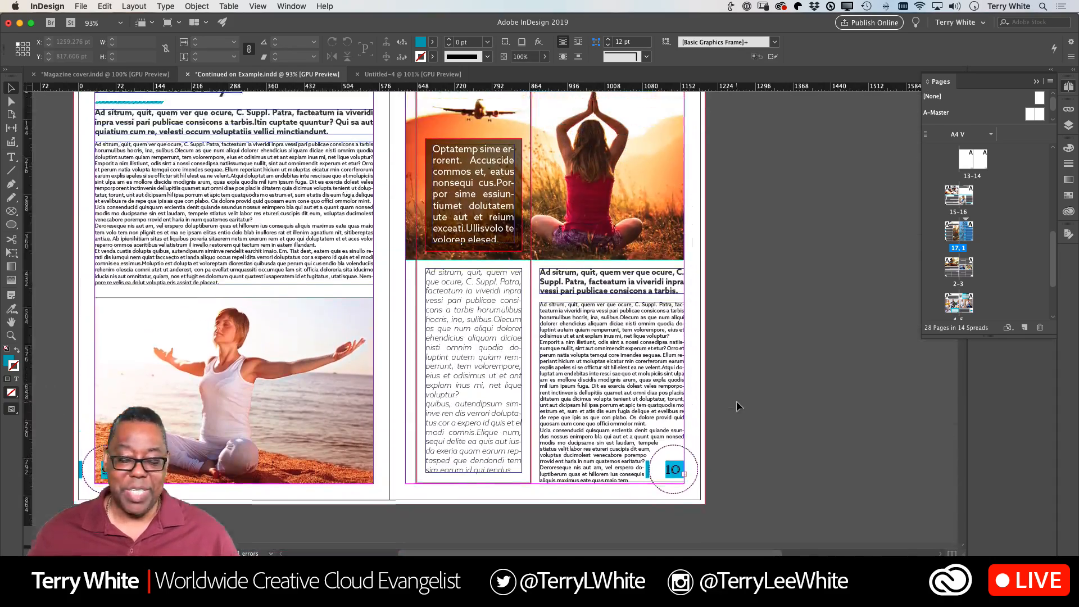
pyautogui.scroll(10, 736, 400)
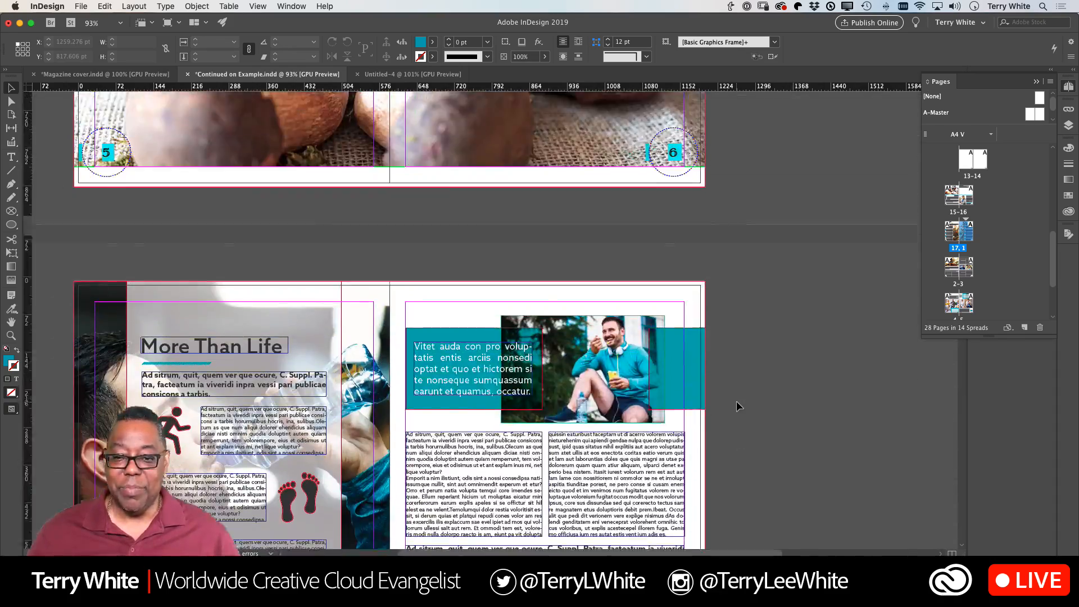
pyautogui.scroll(10, 736, 400)
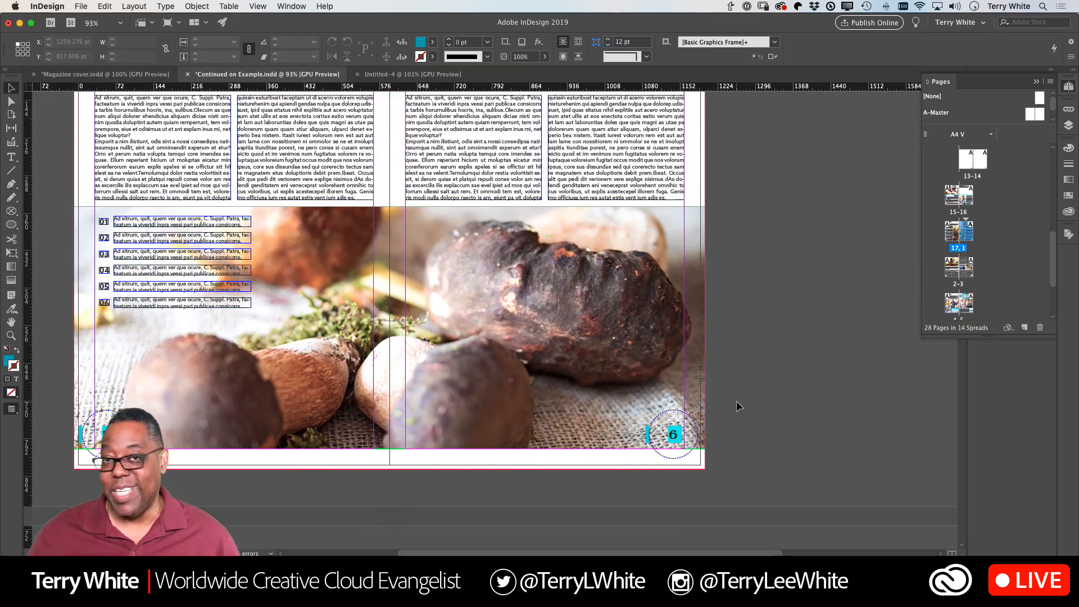
pyautogui.scroll(5, 736, 400)
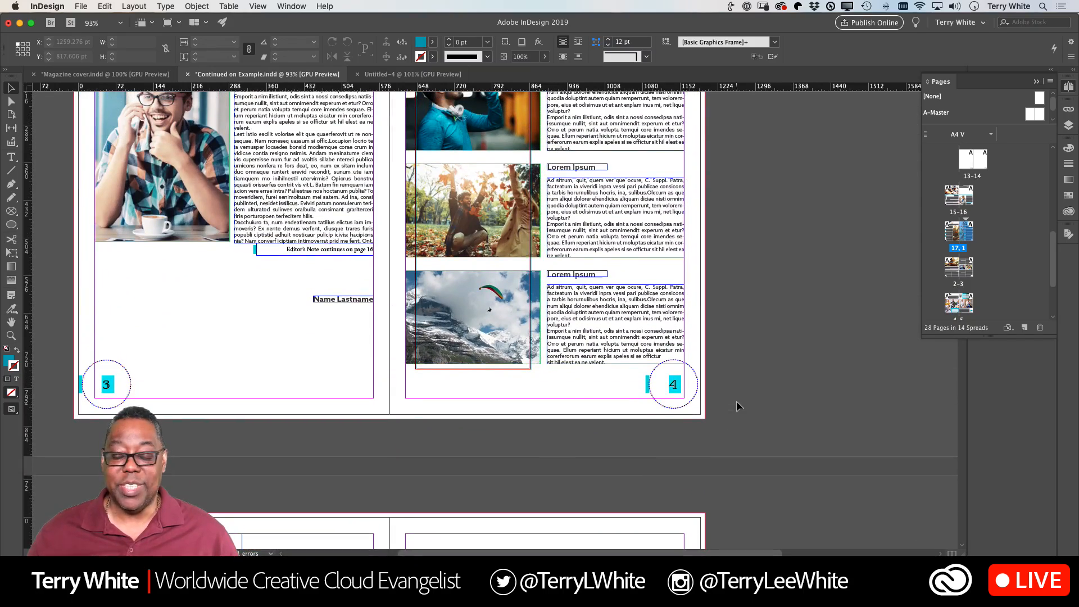
# - Review the page number circles on the A-Master spread, the contents page and the Editor's Note spread
pyautogui.doubleClick(1030, 115)
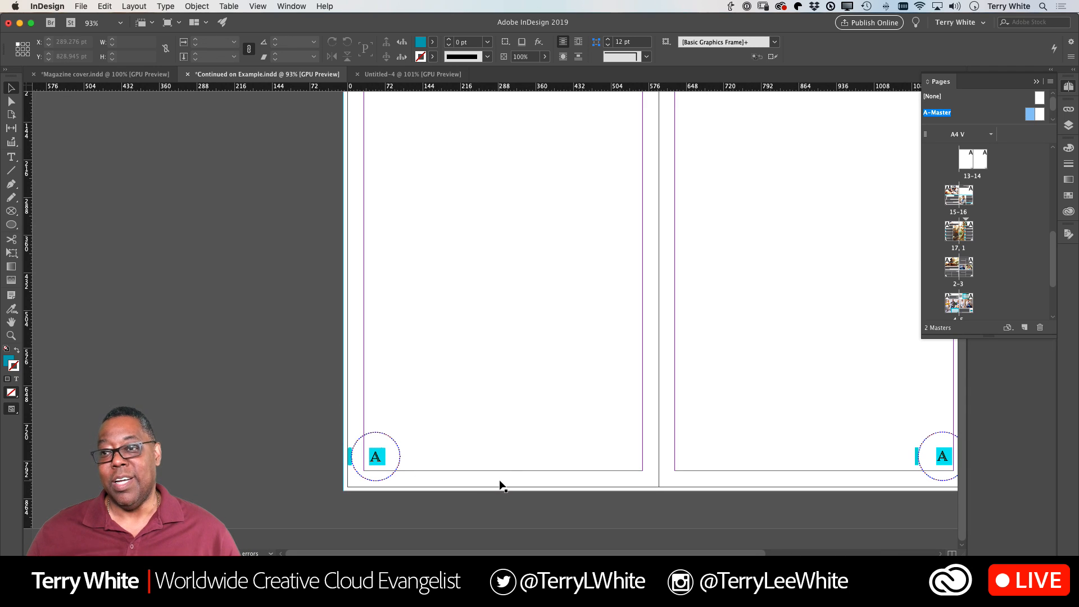
pyautogui.scroll(3, 503, 484)
pyautogui.hscroll(-5, 505, 484)
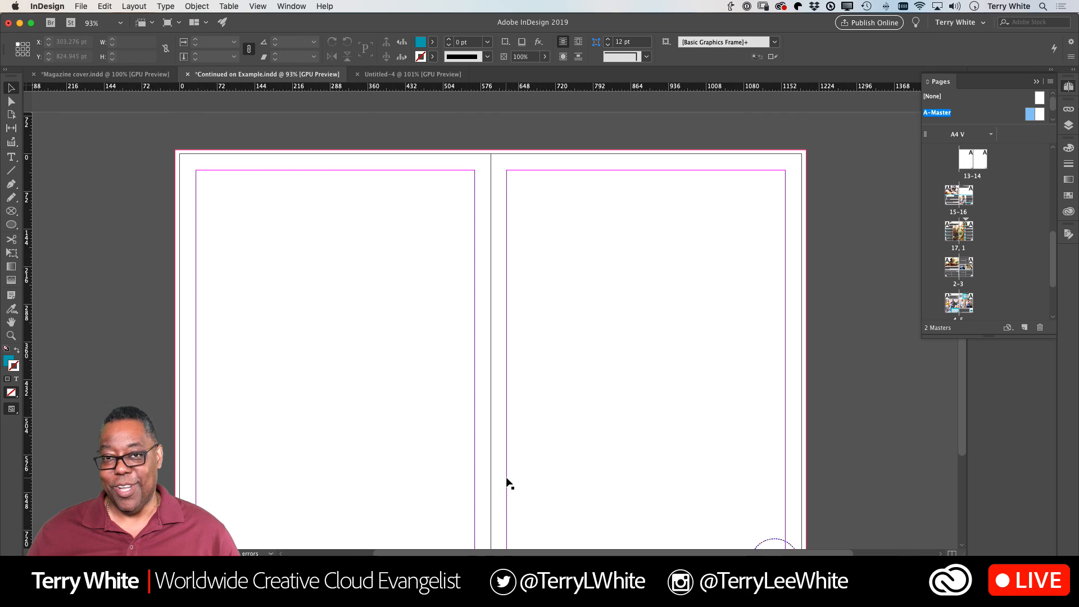
pyautogui.scroll(5, 953, 211)
pyautogui.doubleClick(951, 194)
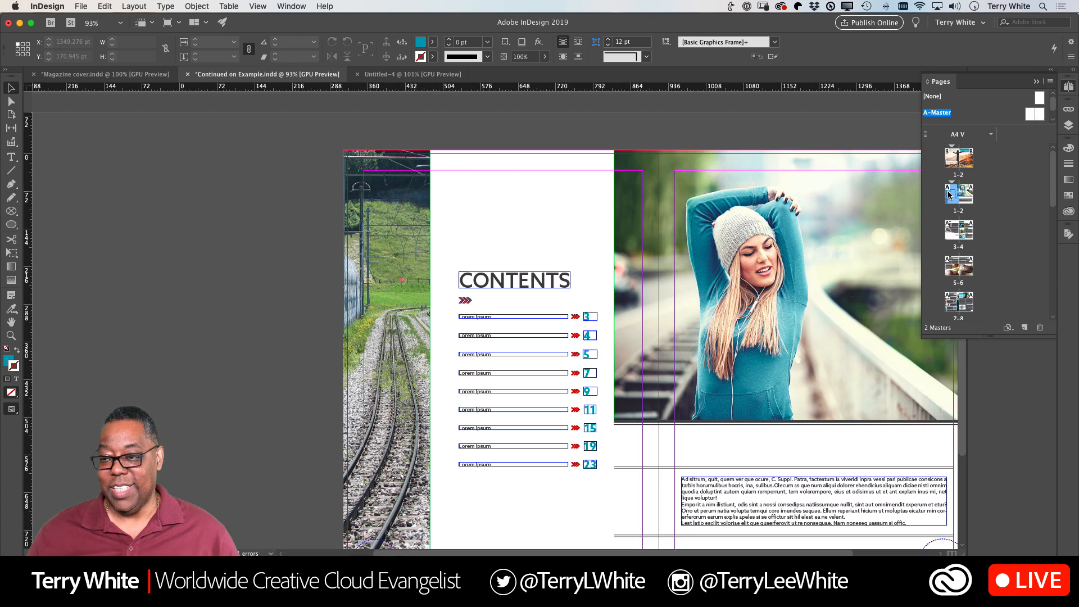
pyautogui.doubleClick(954, 237)
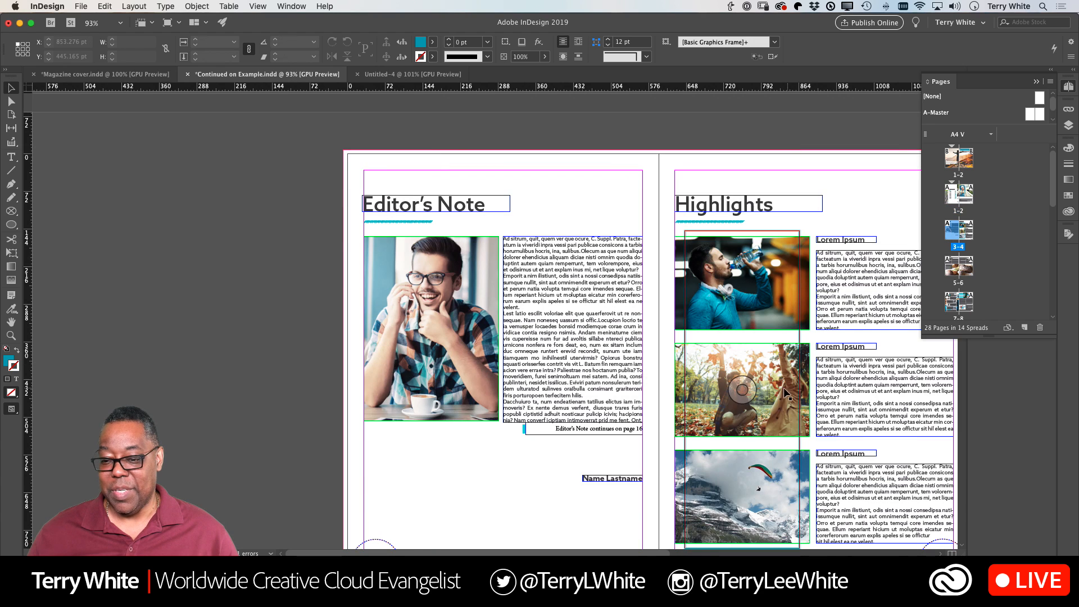